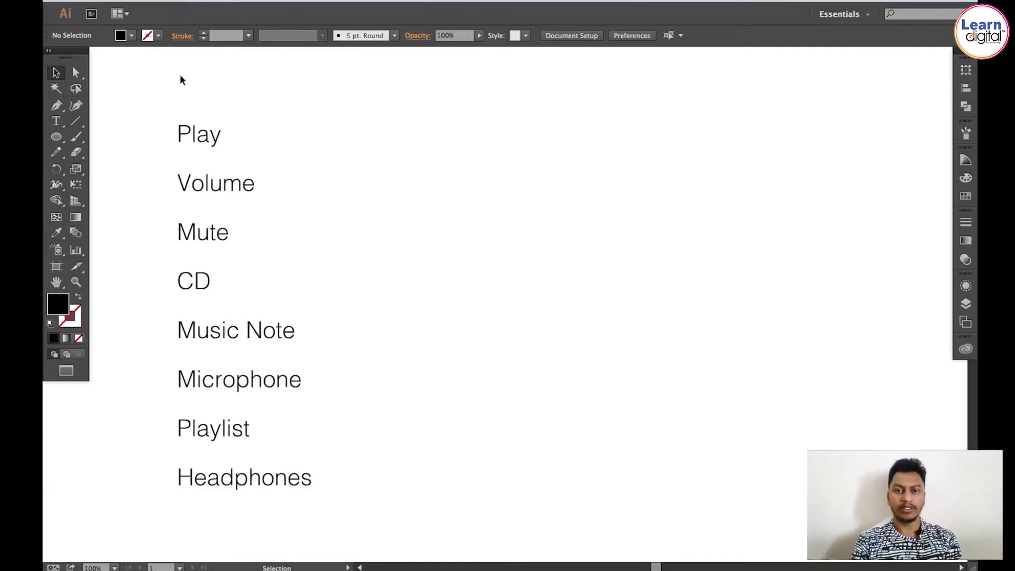
Step: Cut the list of icon names off the artboard
drag(181, 76, 306, 304)
key(super+x)
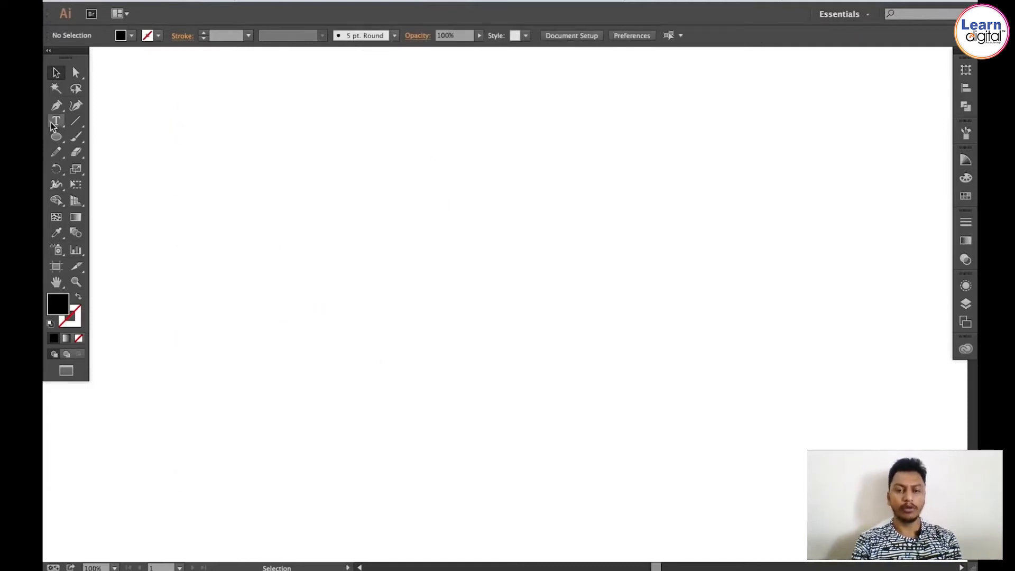
Step: Draw a circle with the Ellipse tool in the upper left of the artboard
click(56, 136)
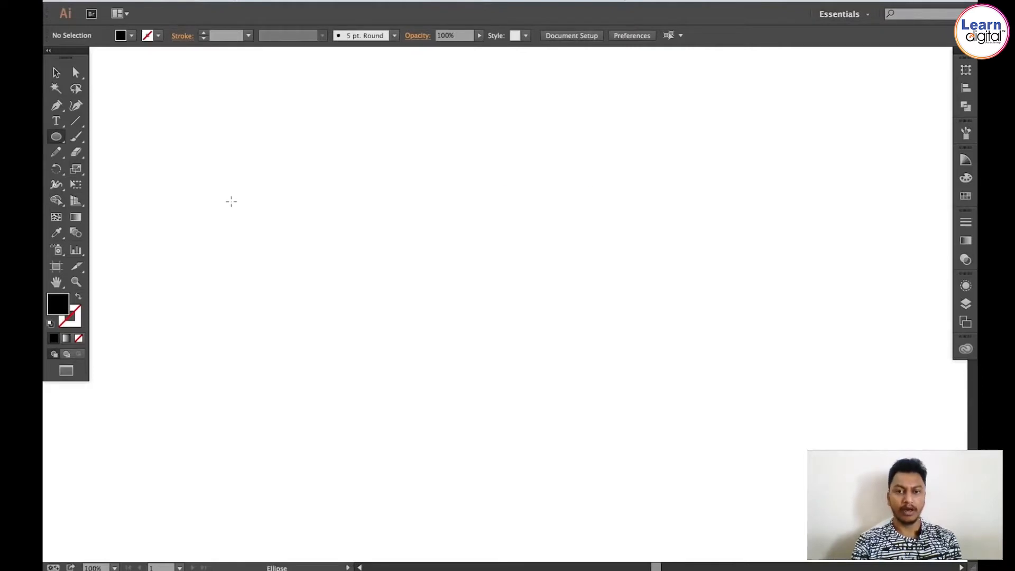
drag(227, 201, 339, 314)
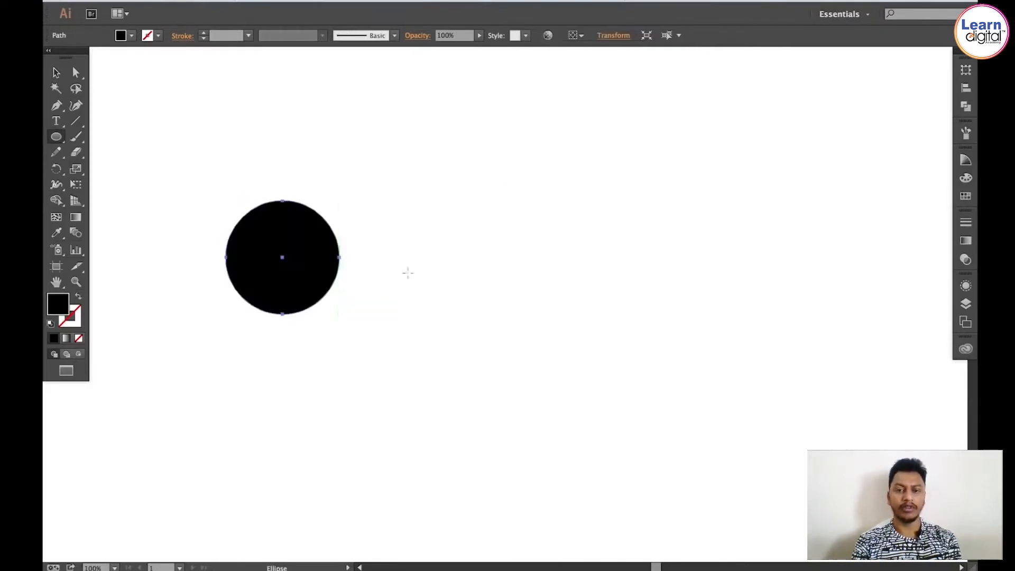
Step: Swap the circle's fill and stroke so it has a black outline and no fill
key(v)
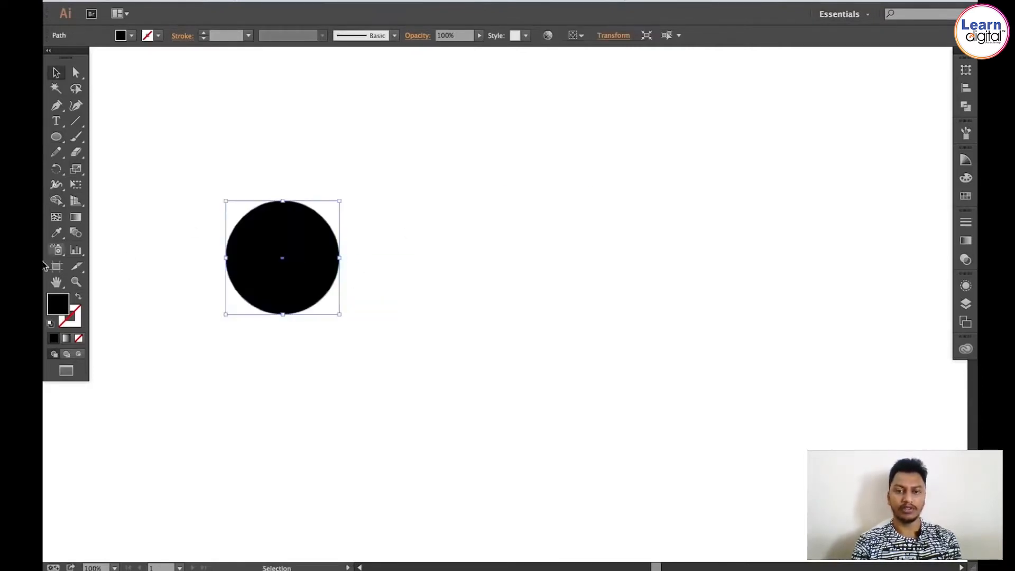
click(78, 299)
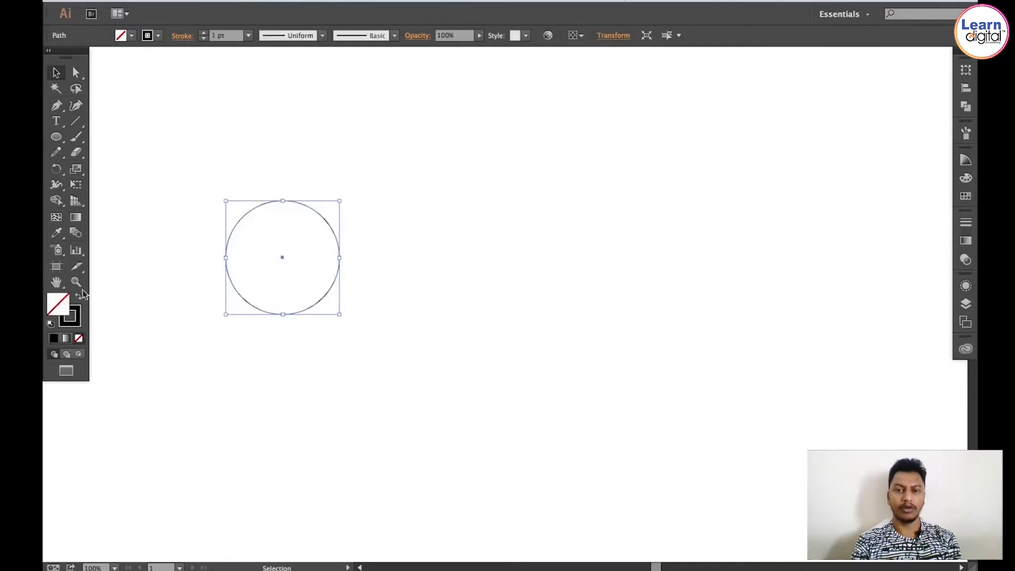
click(411, 174)
click(337, 275)
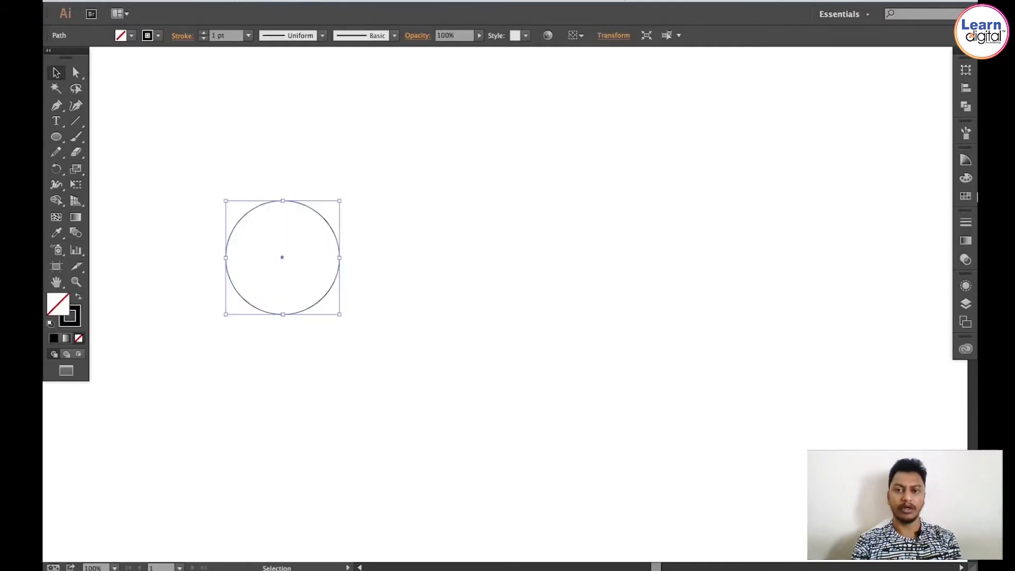
Step: Set the circle's stroke weight to 3 pt
click(966, 222)
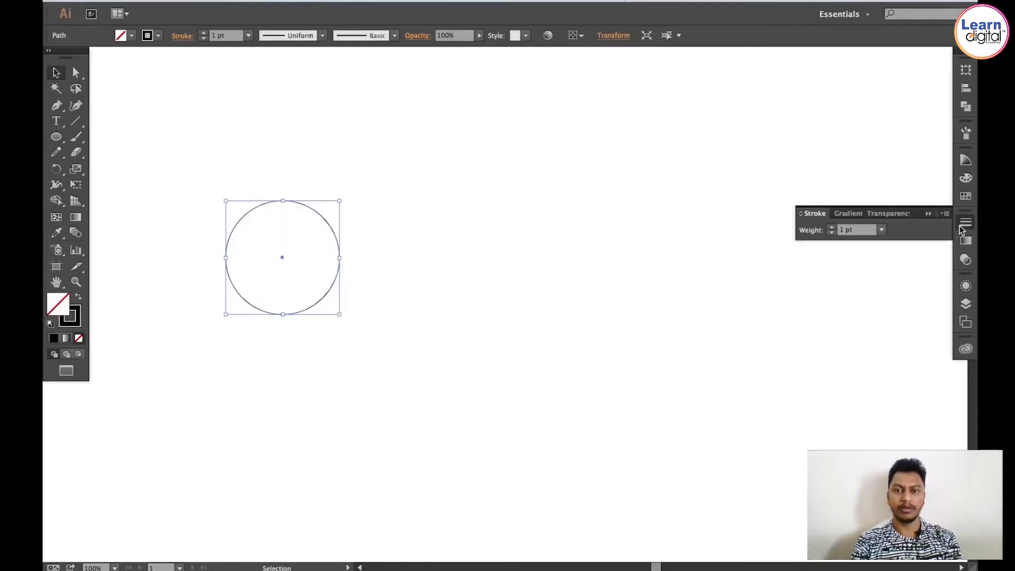
click(831, 227)
click(832, 227)
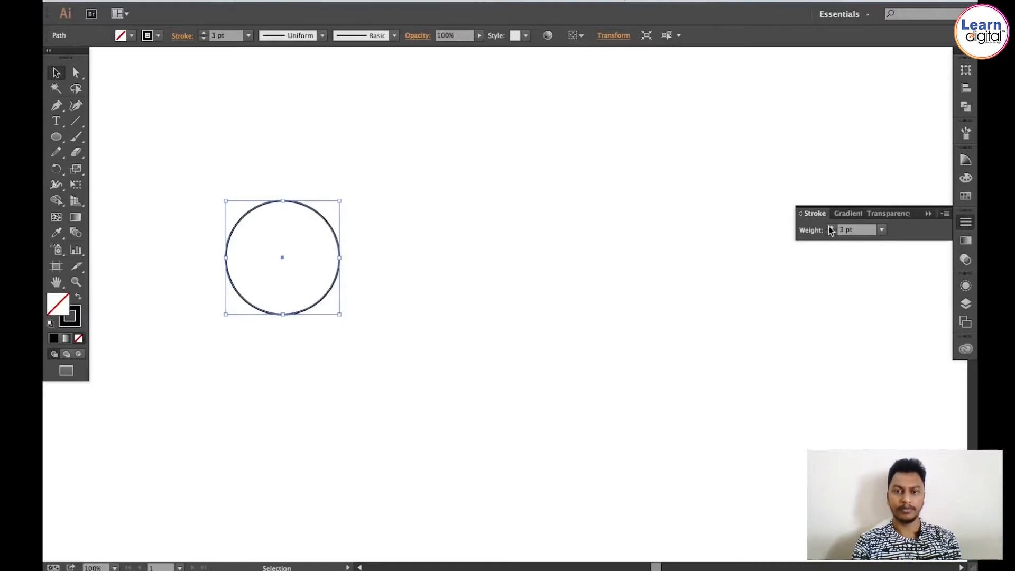
click(412, 205)
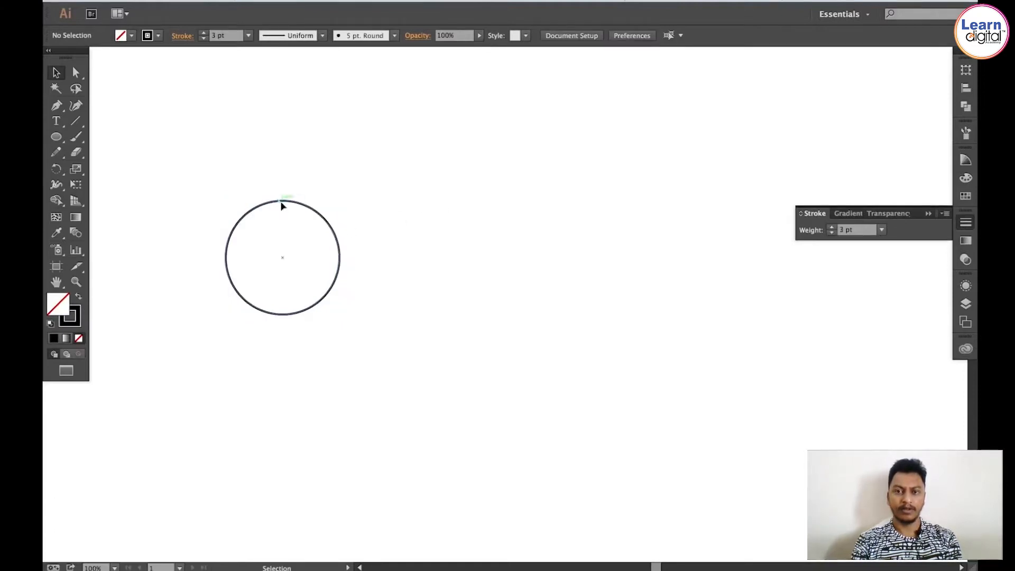
Step: Duplicate the circle to the right and repeat the transformation to build a horizontal row of evenly spaced circles
drag(279, 201, 431, 200)
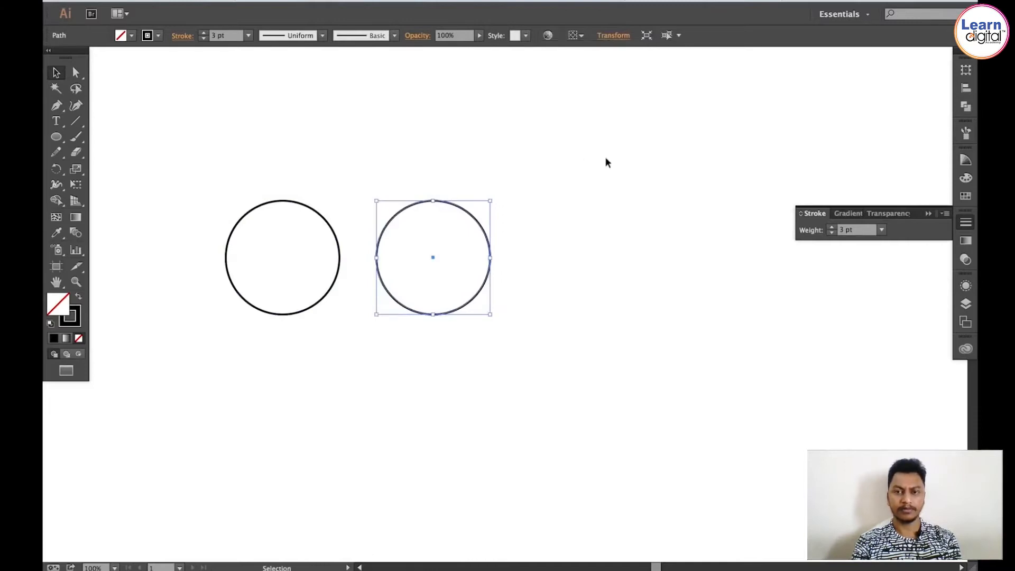
key(a)
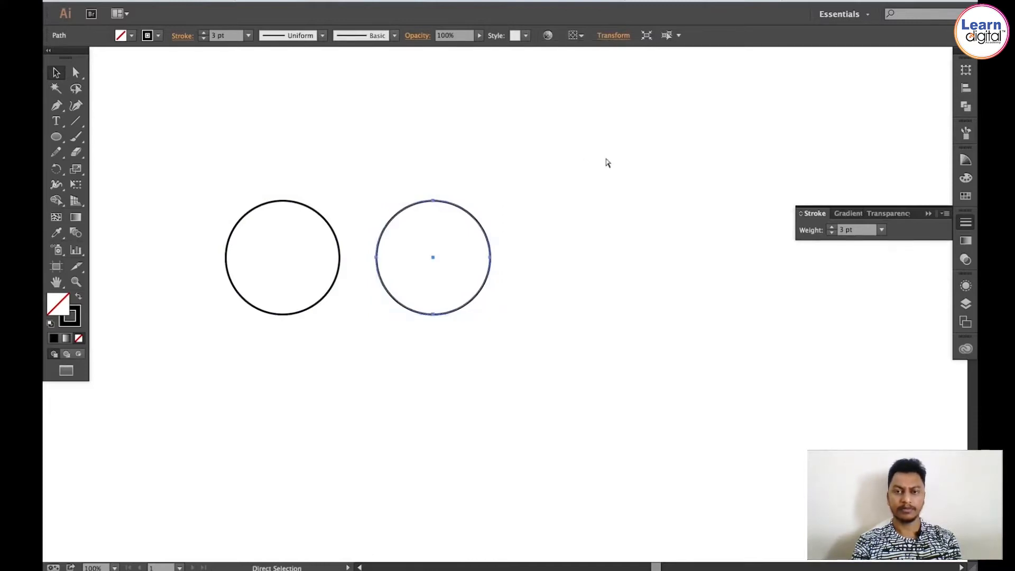
key(ctrl+d)
key(ctrl+d)
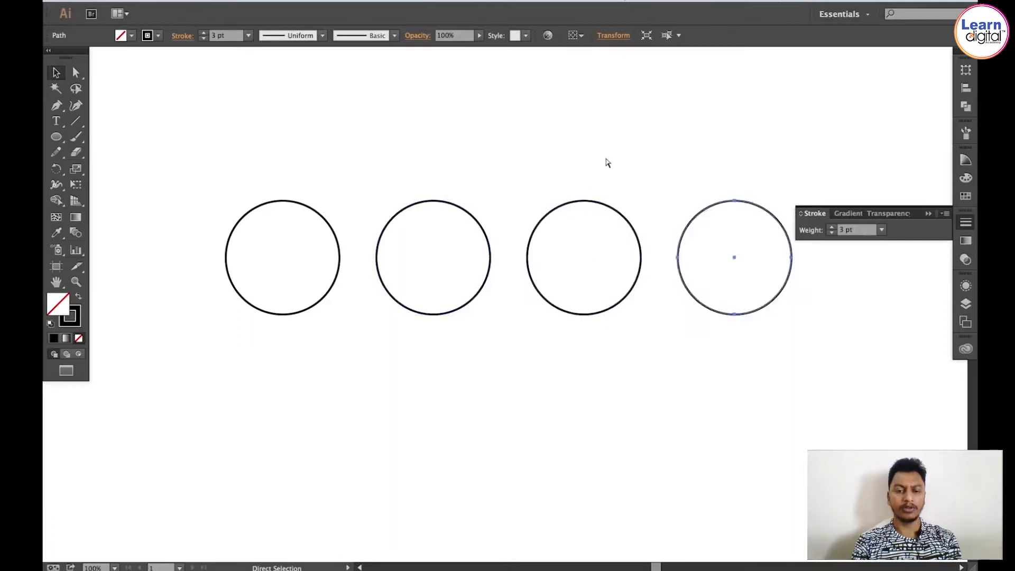
key(ctrl+d)
key(v)
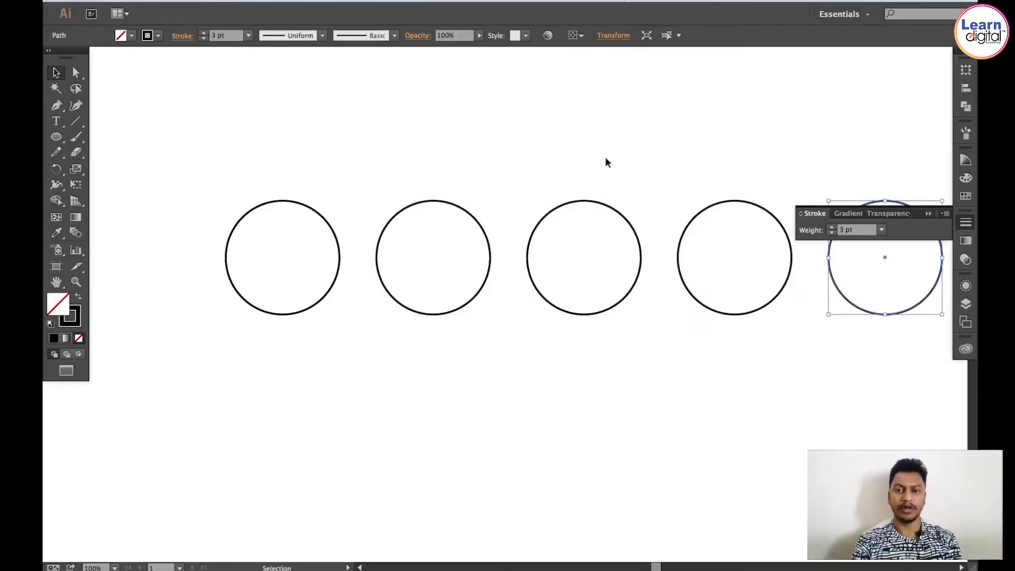
key(space)
drag(627, 176, 285, 193)
key(ctrl+d)
key(ctrl+d)
key(ctrl+d)
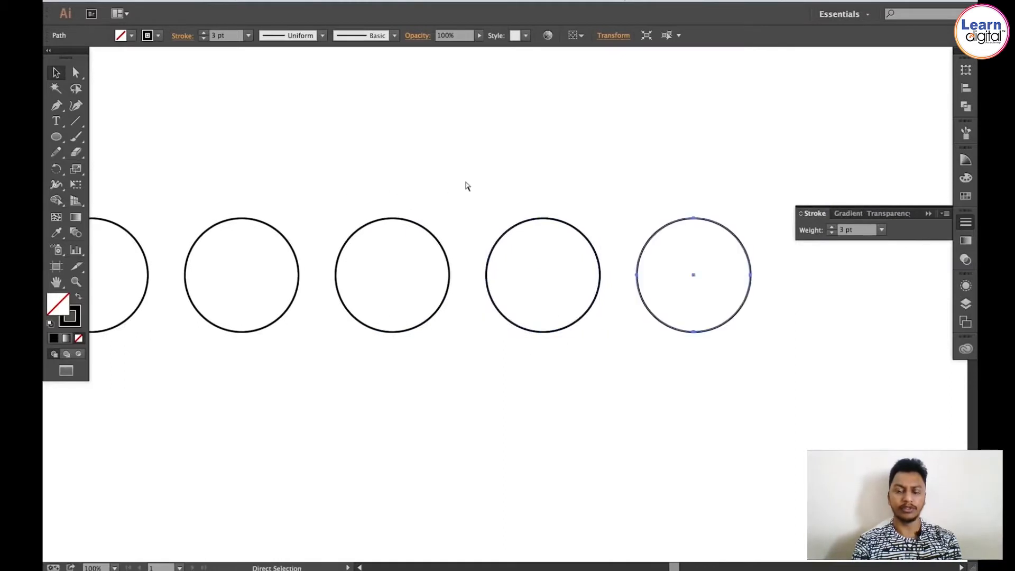
Step: Select all the circles and lock their layer
key(space)
mouse_move(629, 172)
mouse_down()
mouse_move(752, 166)
mouse_move(775, 186)
mouse_up()
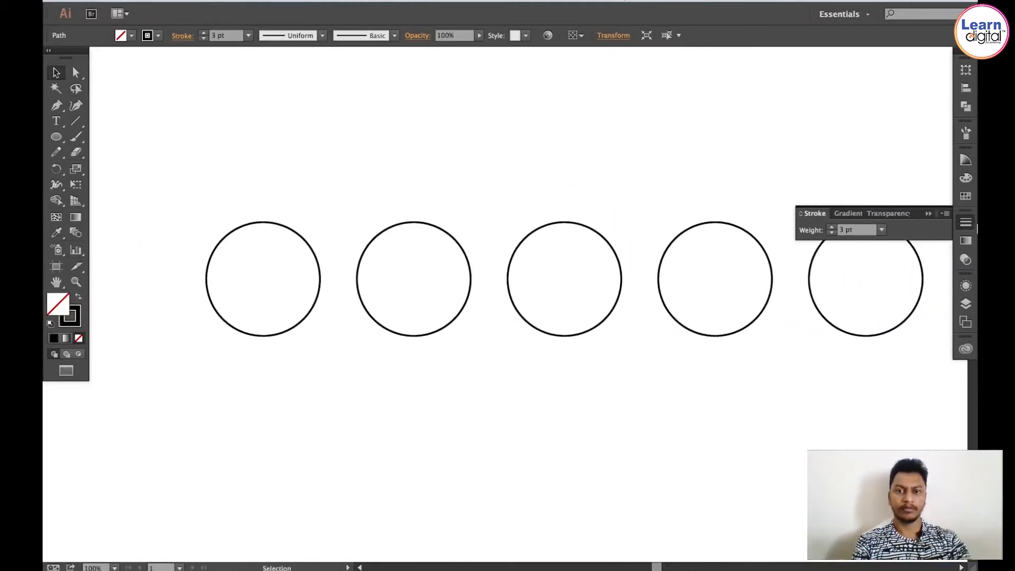
click(967, 224)
key(space)
mouse_move(270, 165)
mouse_down()
mouse_move(303, 172)
mouse_move(278, 175)
mouse_up()
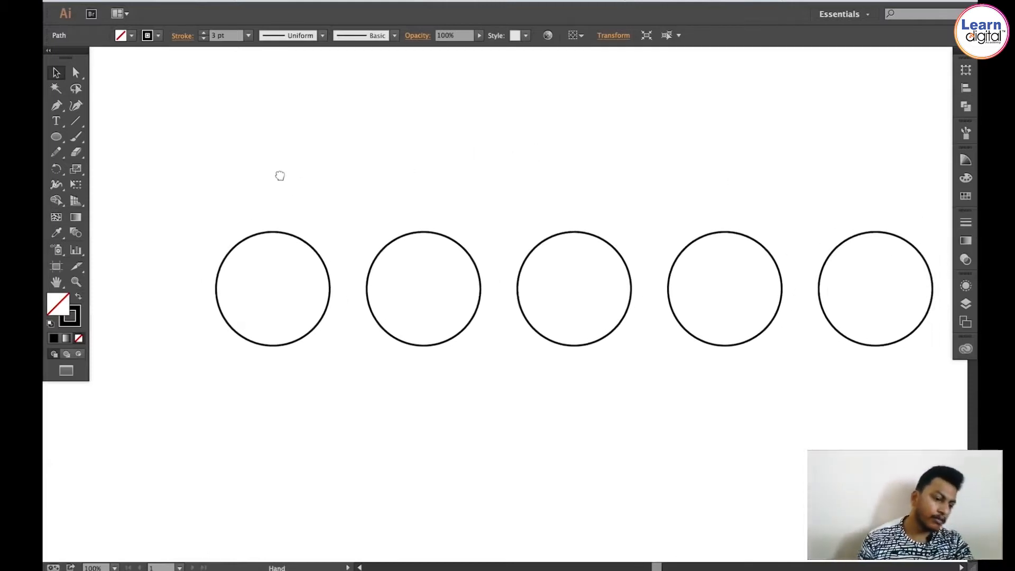
drag(207, 156, 919, 430)
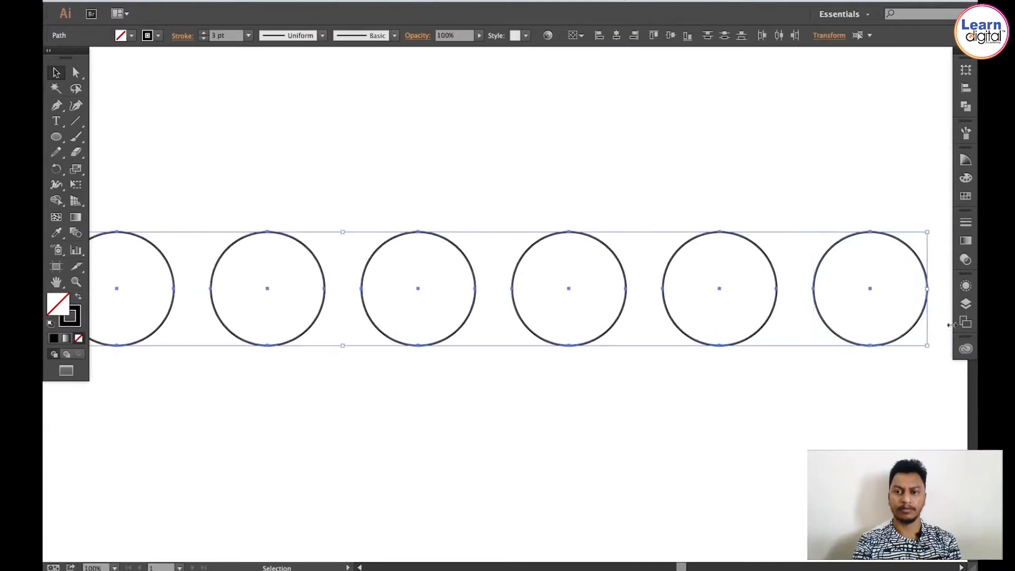
click(966, 303)
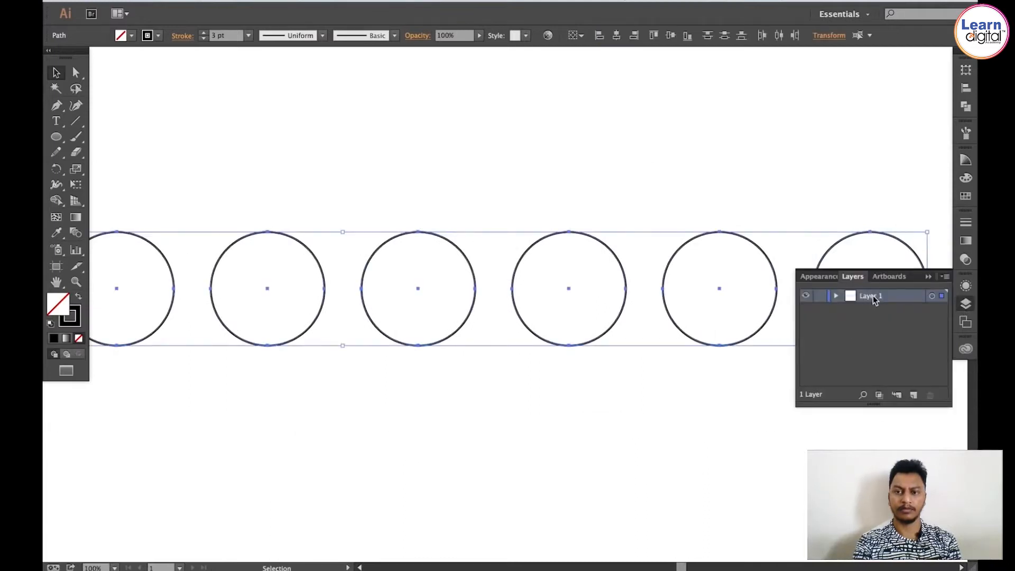
click(820, 297)
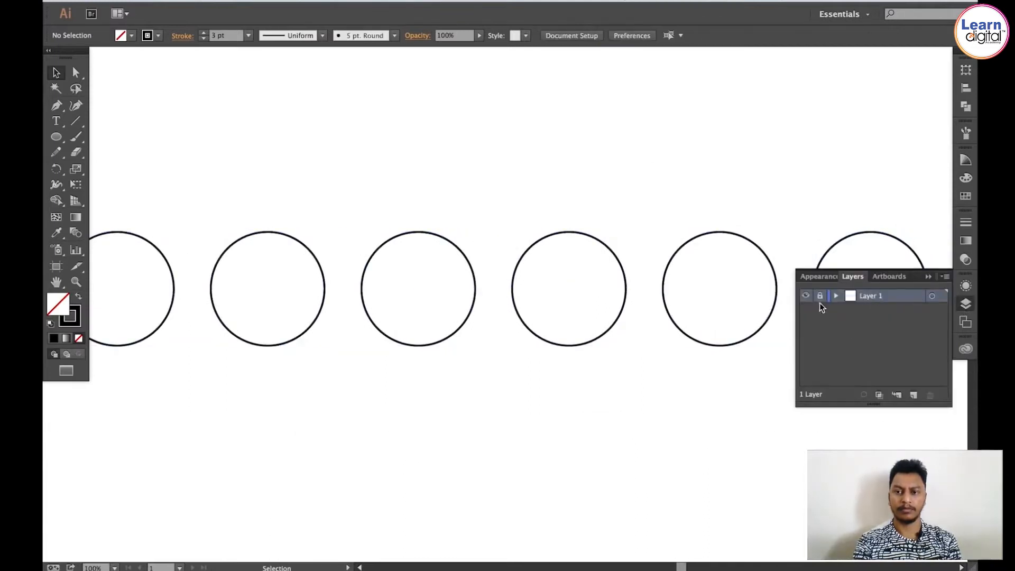
Step: Rename the layer as Circles
double_click(873, 297)
text(C)
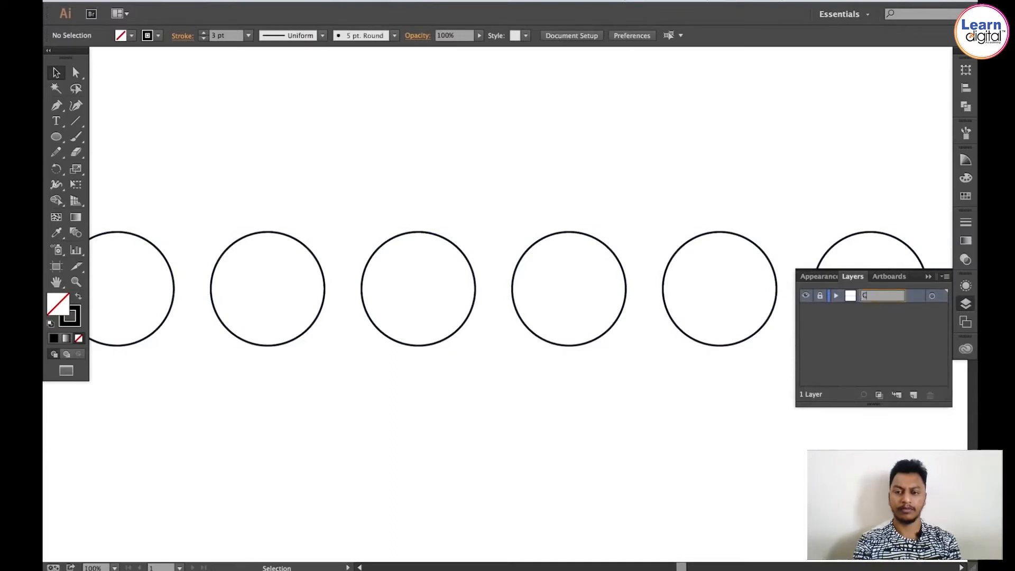
text(ircles)
key(Return)
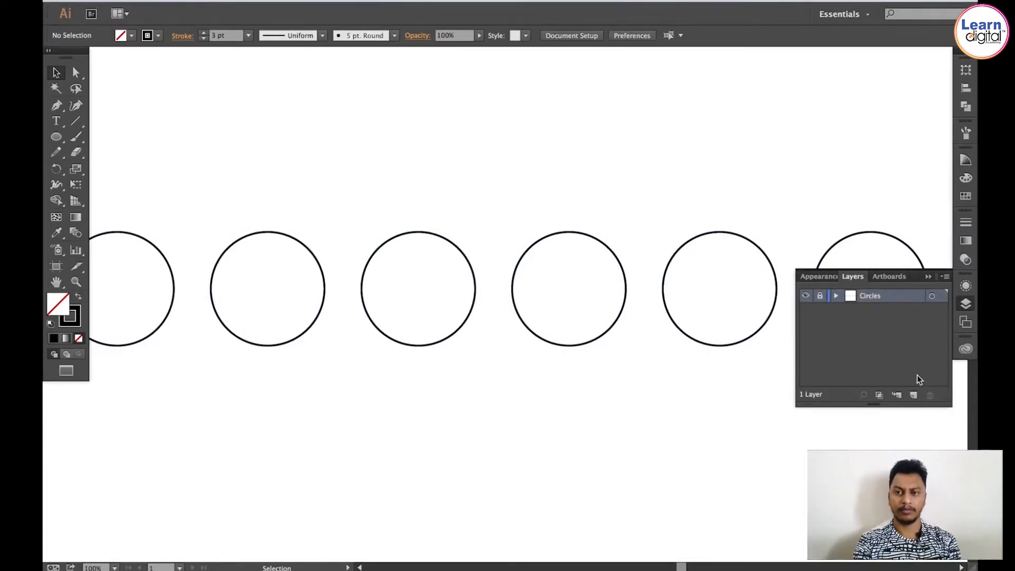
Step: Add a new layer and move it below the Circles layer
click(913, 396)
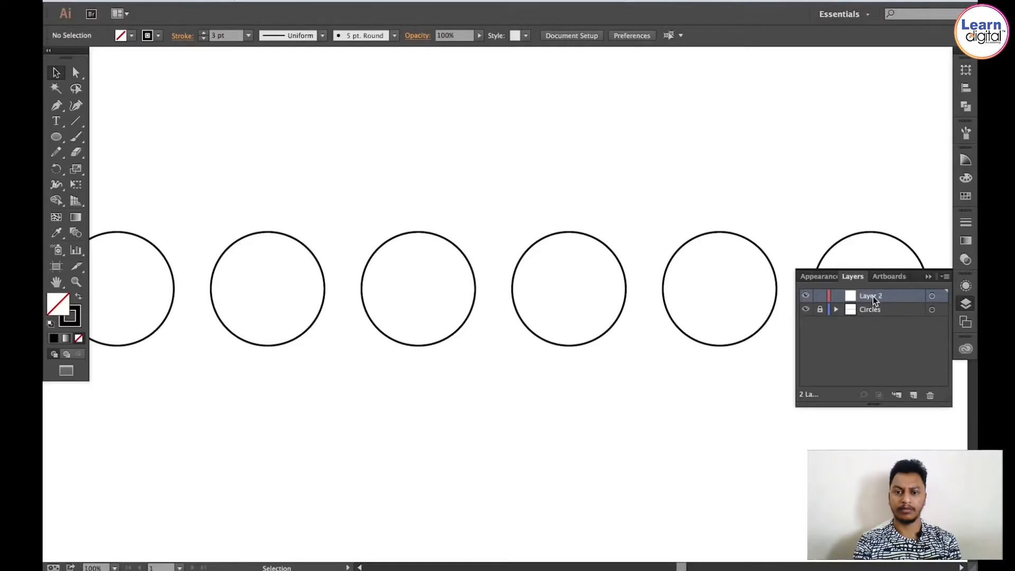
drag(876, 298, 870, 311)
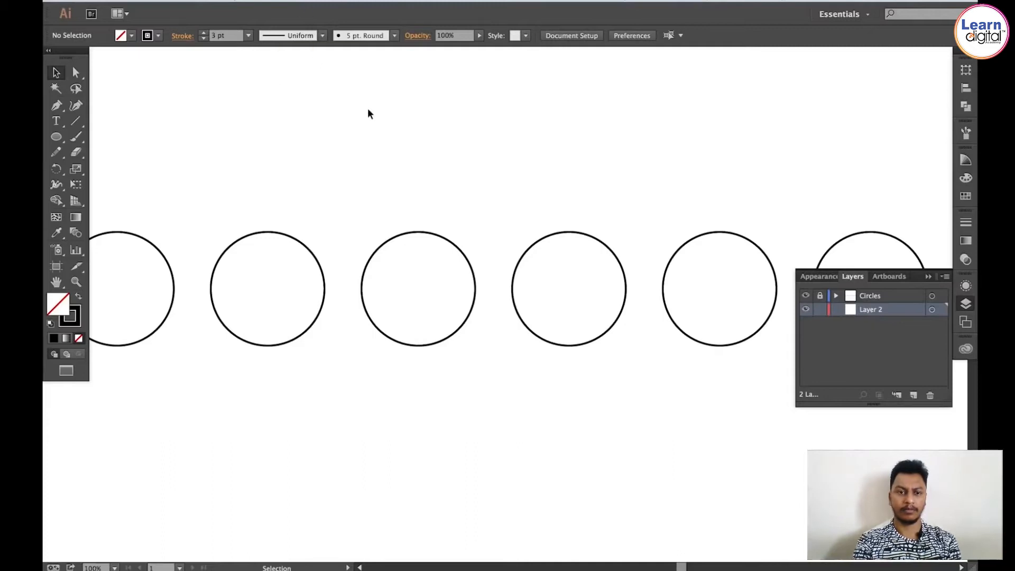
key(space)
drag(342, 192, 688, 187)
drag(353, 208, 532, 191)
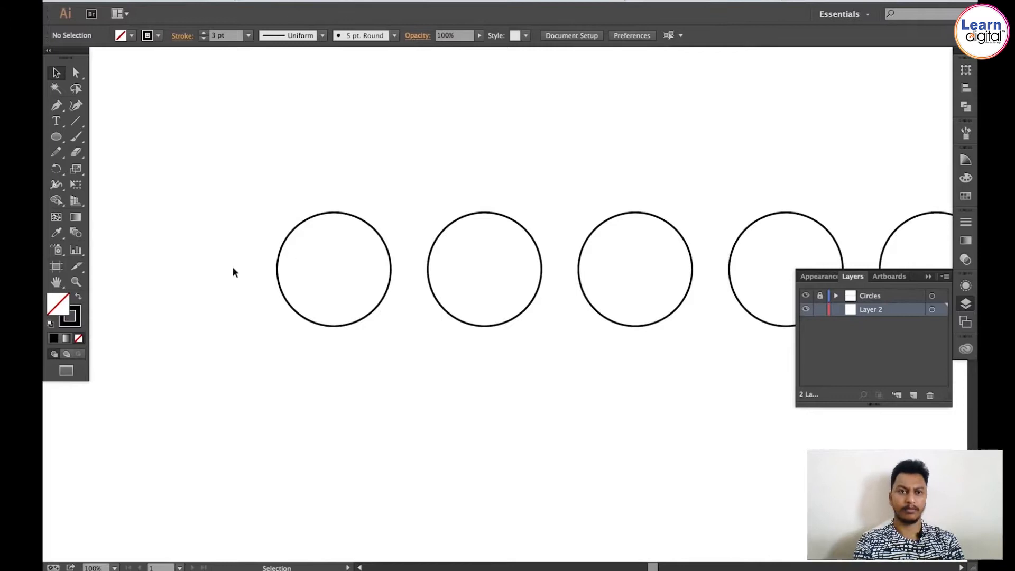
click(966, 304)
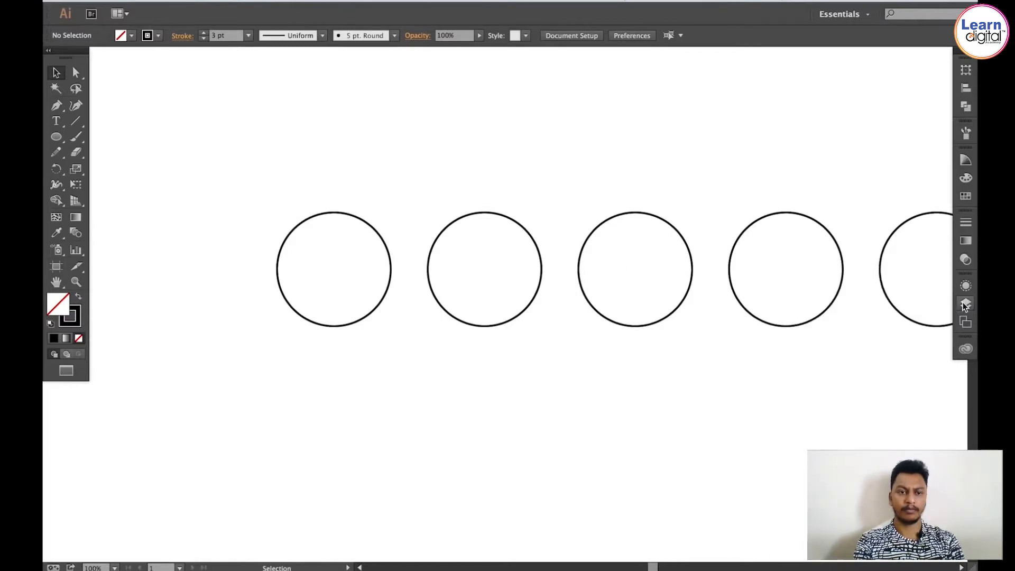
Step: Create a polygon with 3 sides using the Polygon tool in the upper left of the artboard
click(77, 124)
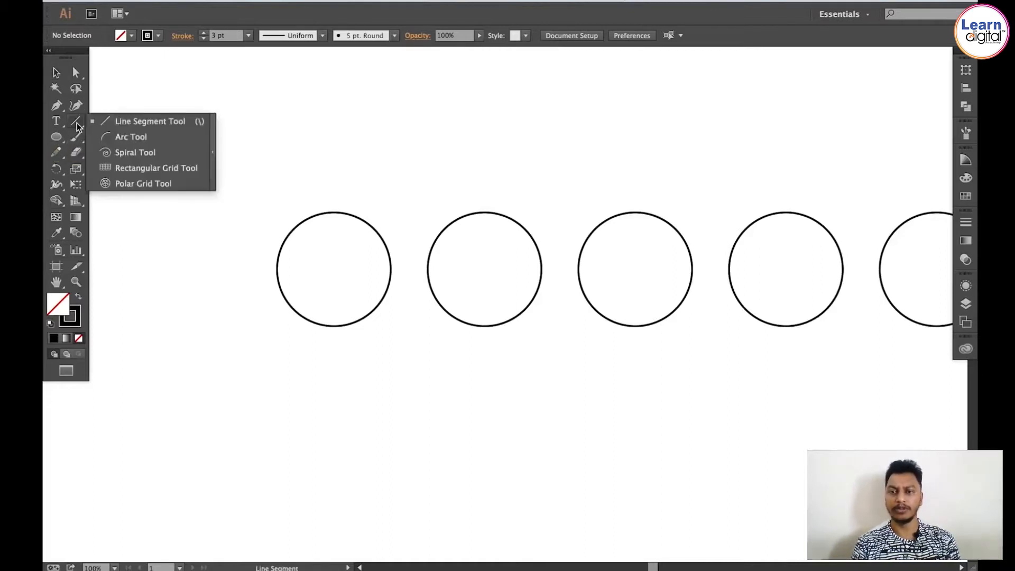
click(54, 137)
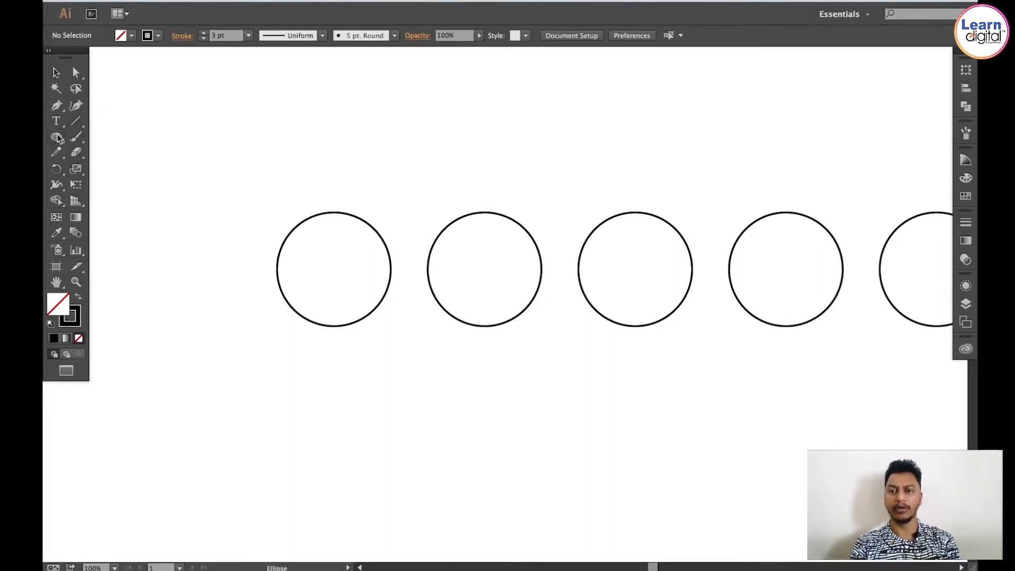
click(53, 137)
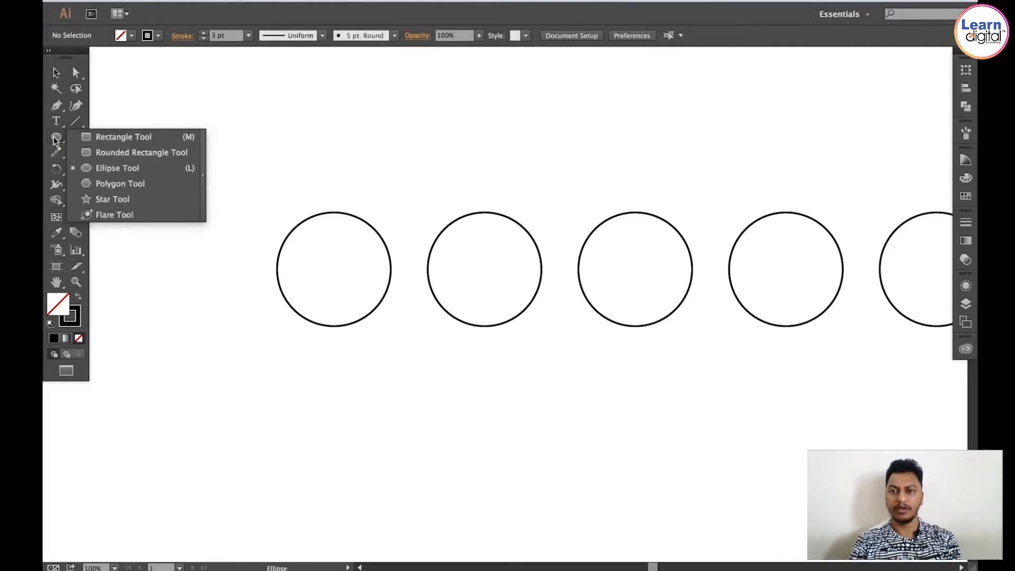
click(111, 185)
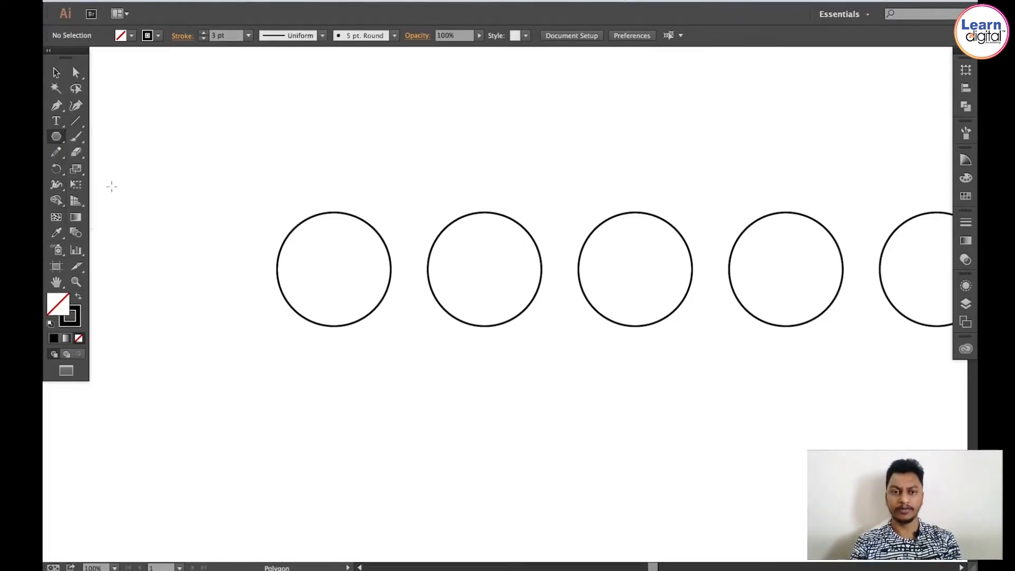
click(239, 145)
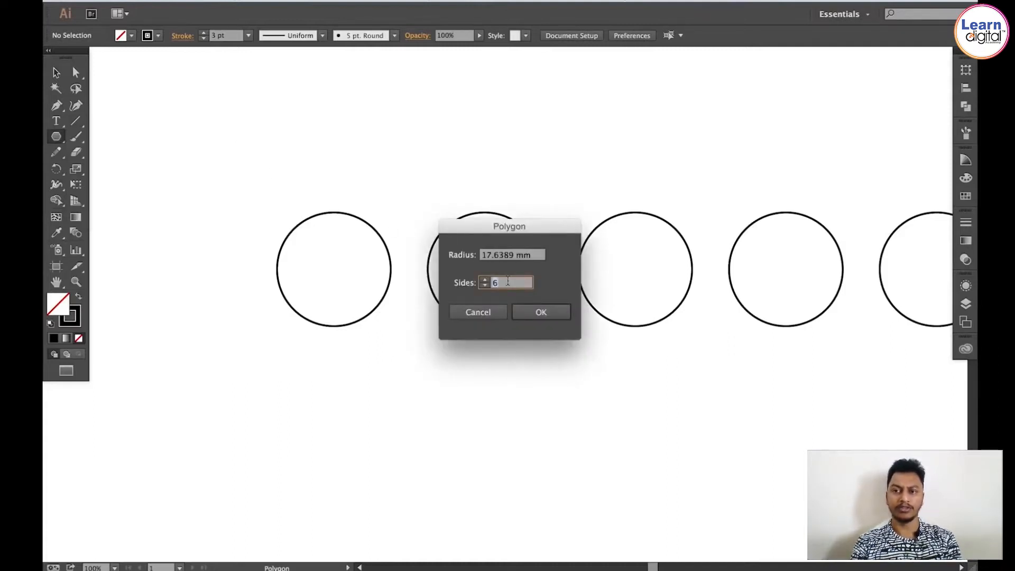
text(3)
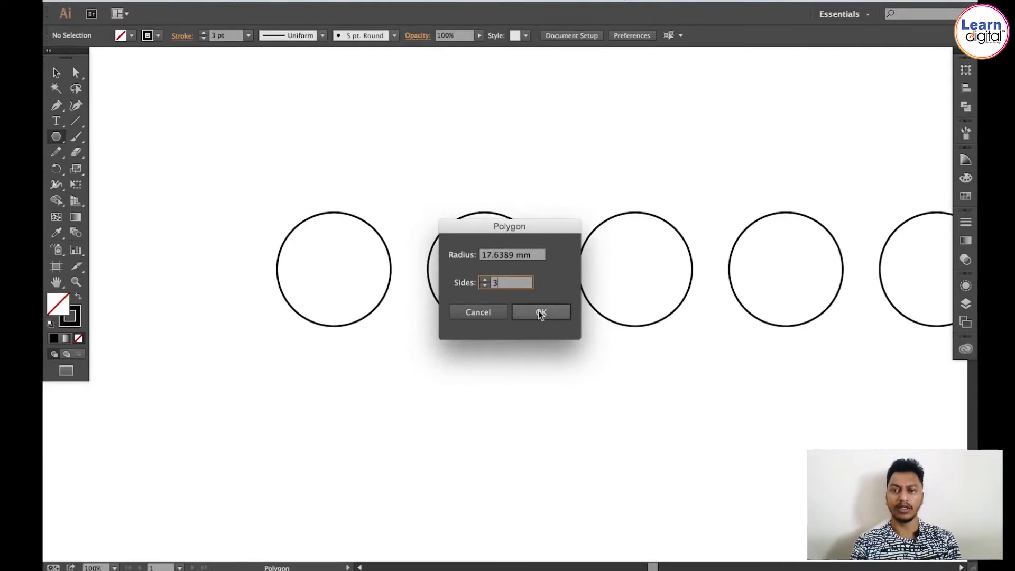
click(541, 314)
Step: Rotate the triangle so it points to the right, like a play symbol
key(v)
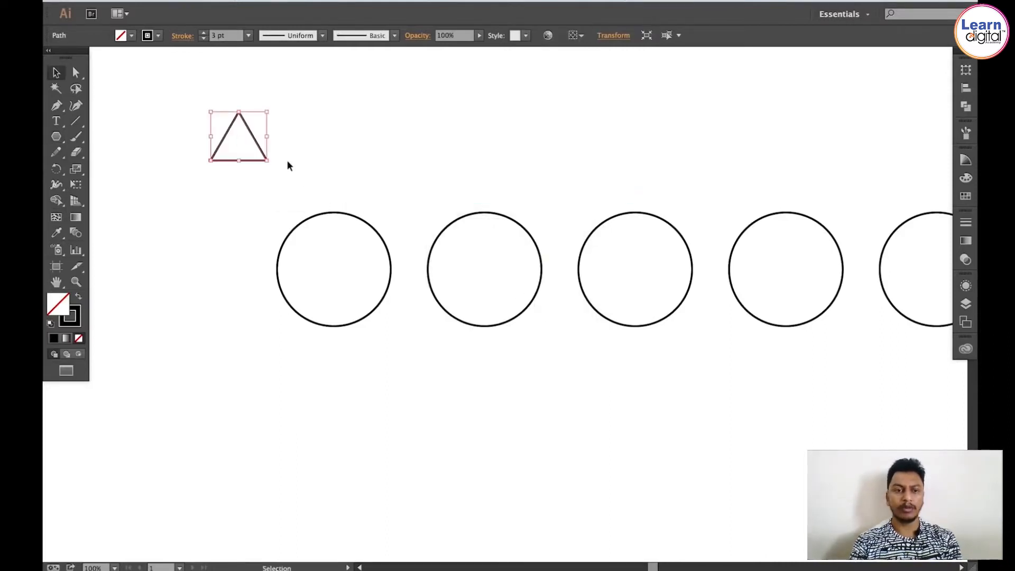
click(56, 169)
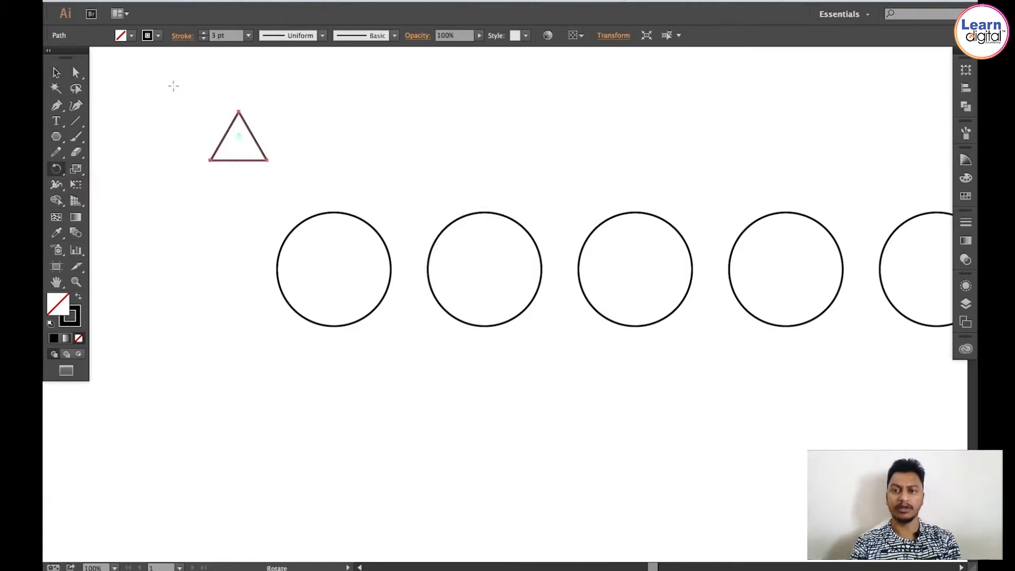
drag(174, 86, 312, 101)
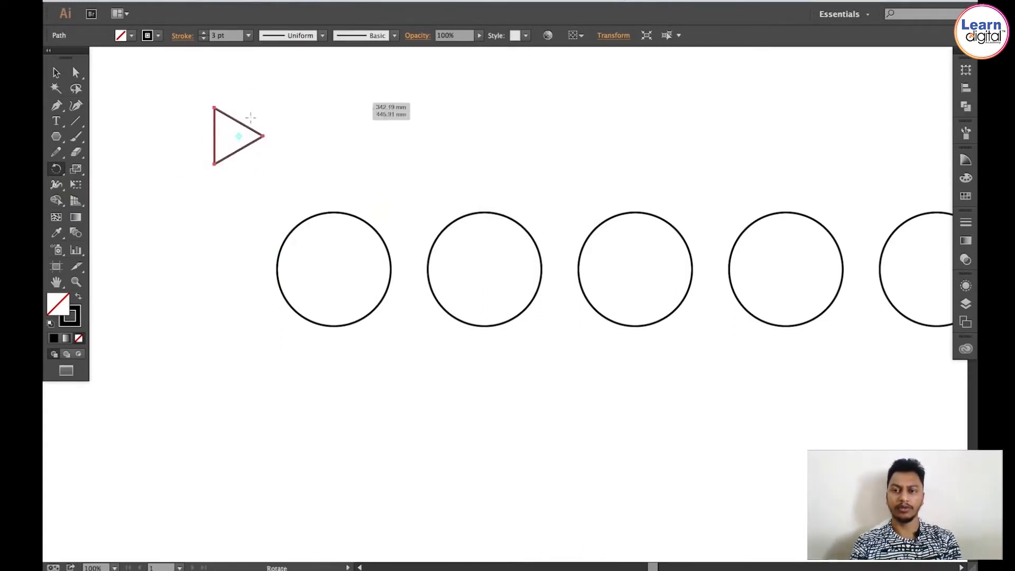
Step: Move the triangle into the center of the first circle
key(v)
drag(239, 121, 334, 258)
click(413, 153)
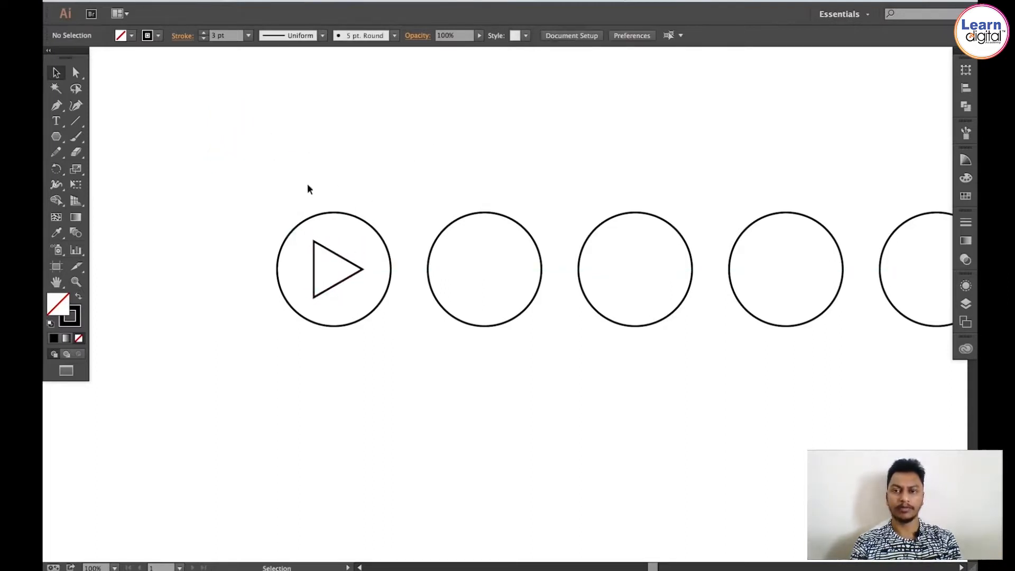
Step: Draw a short vertical line inside the second circle with the Line Segment tool
drag(363, 188, 327, 190)
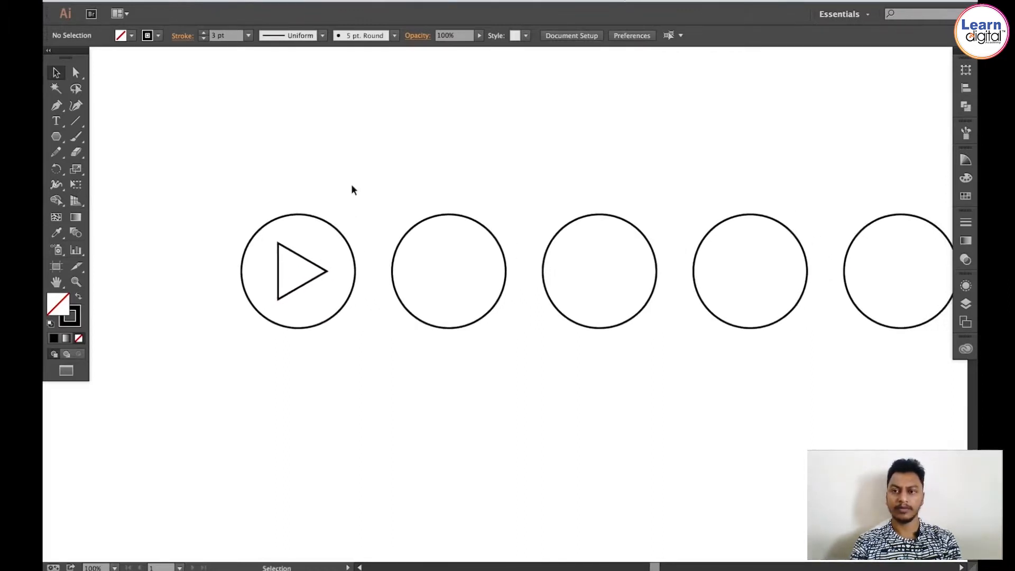
key(space)
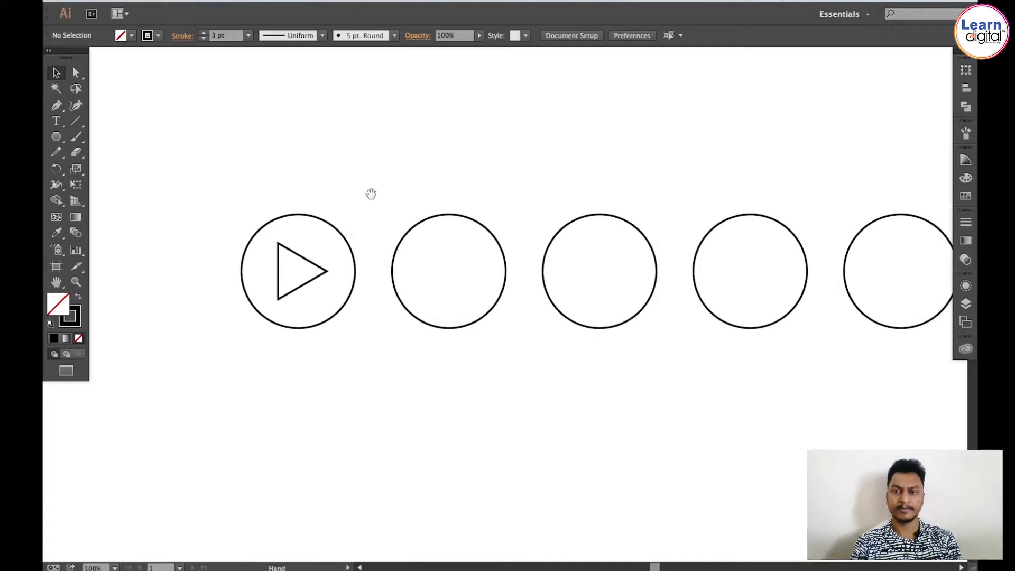
drag(371, 194, 329, 194)
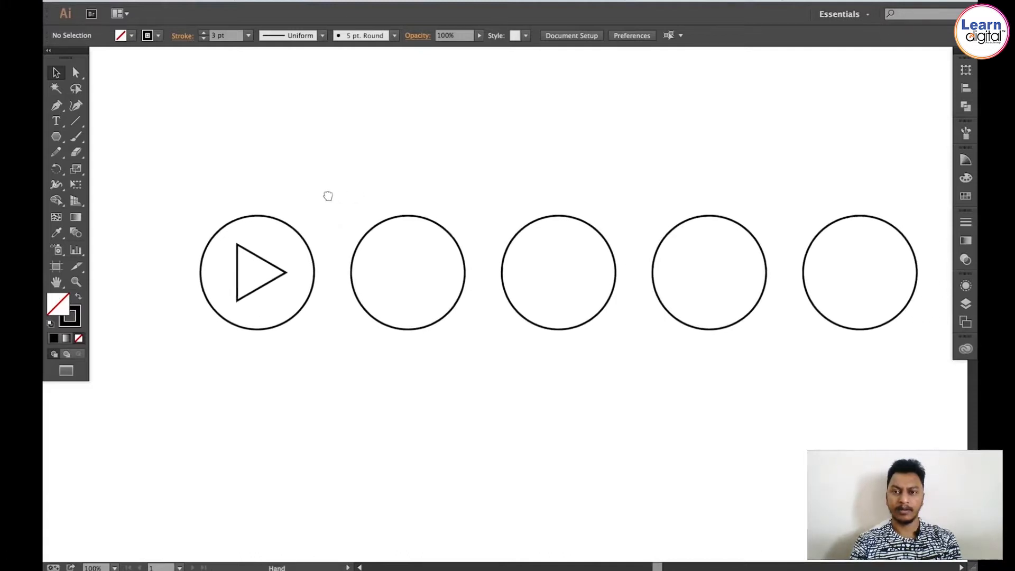
click(76, 120)
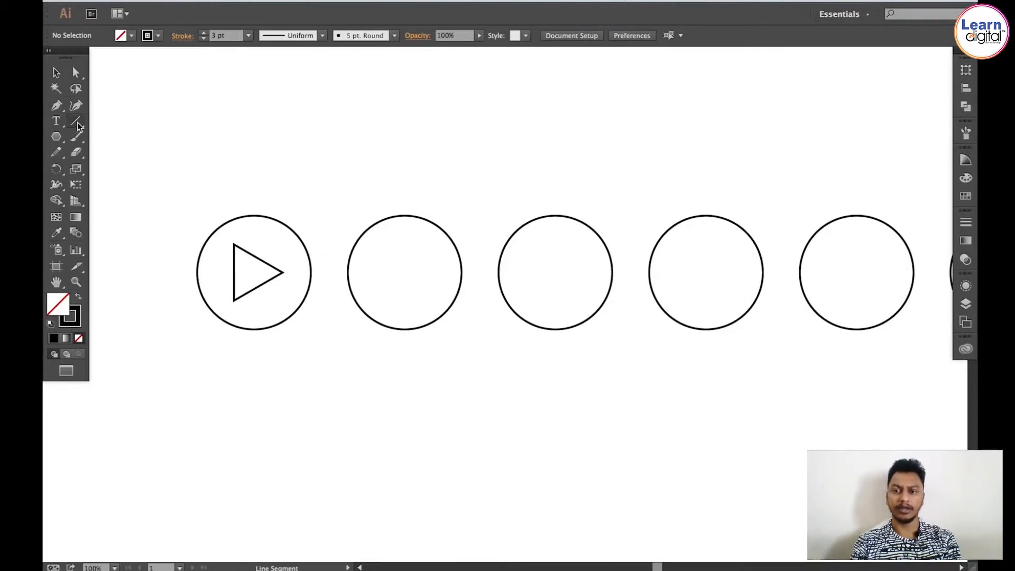
drag(376, 288, 375, 257)
key(v)
click(224, 185)
key(z)
drag(217, 170, 450, 323)
key(v)
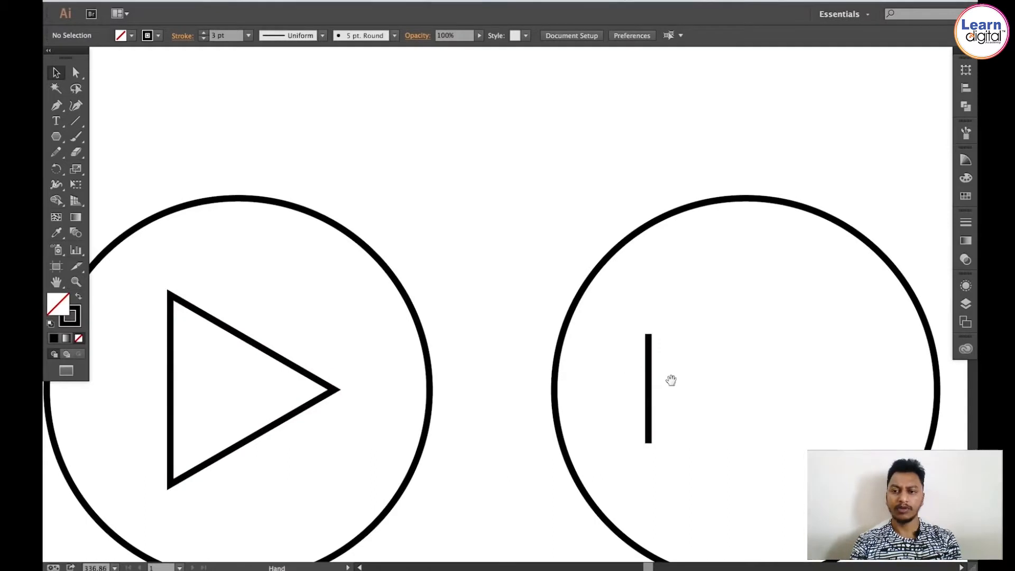
Step: Duplicate the line to the right and repeat the transform to get five evenly spaced vertical lines
drag(669, 381, 469, 351)
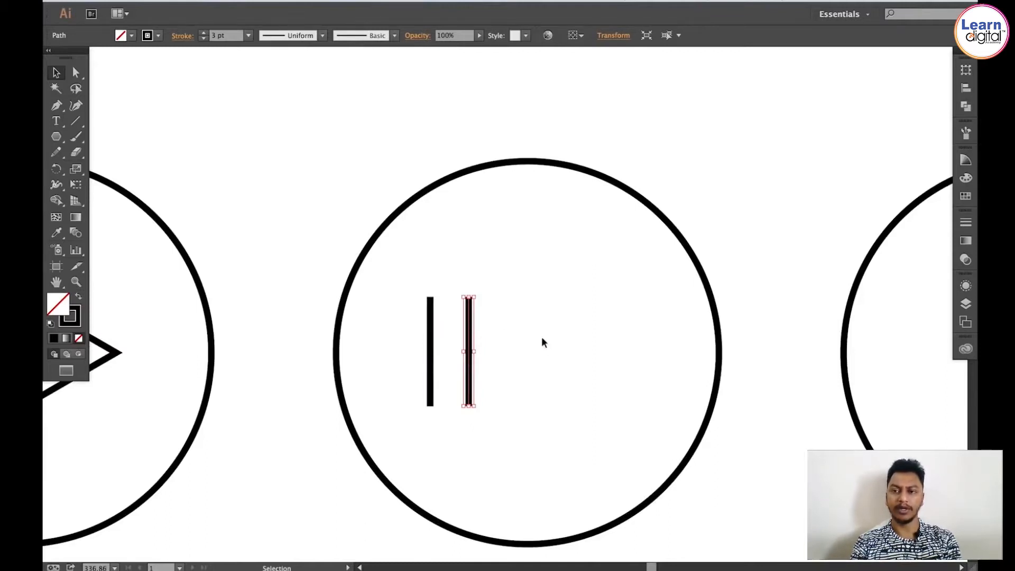
key(super)
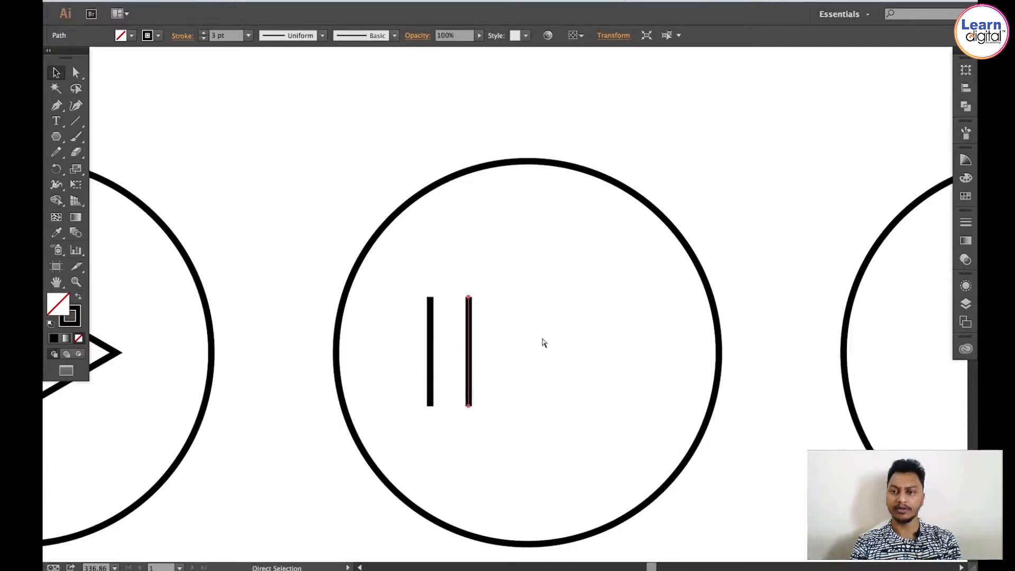
key(super+d)
key(super+d)
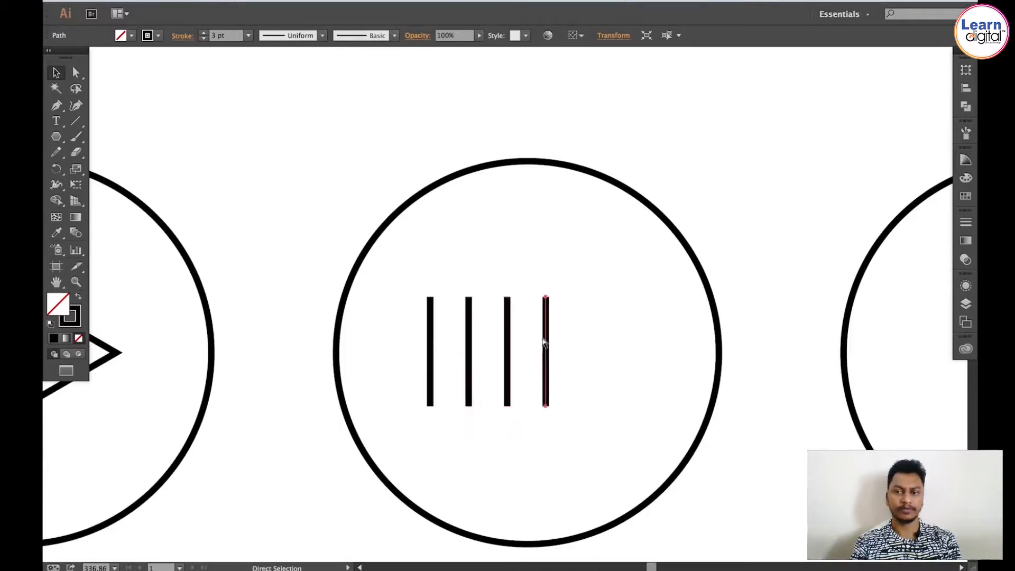
key(super+d)
click(482, 289)
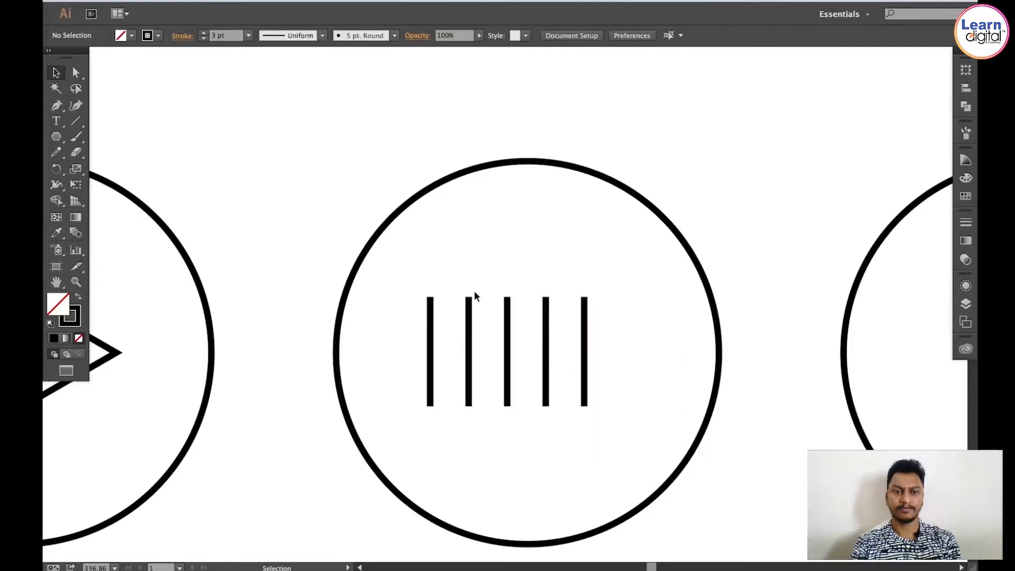
Step: Reshape the line heights with Direct Selection into an equalizer pattern, the middle line tallest and the outer lines shortest
click(72, 75)
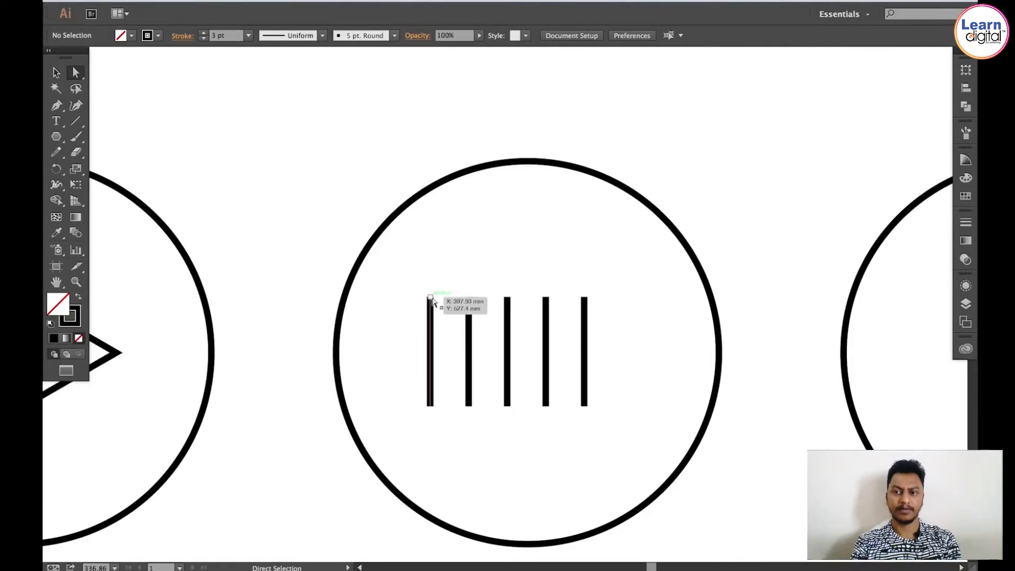
drag(430, 299, 429, 341)
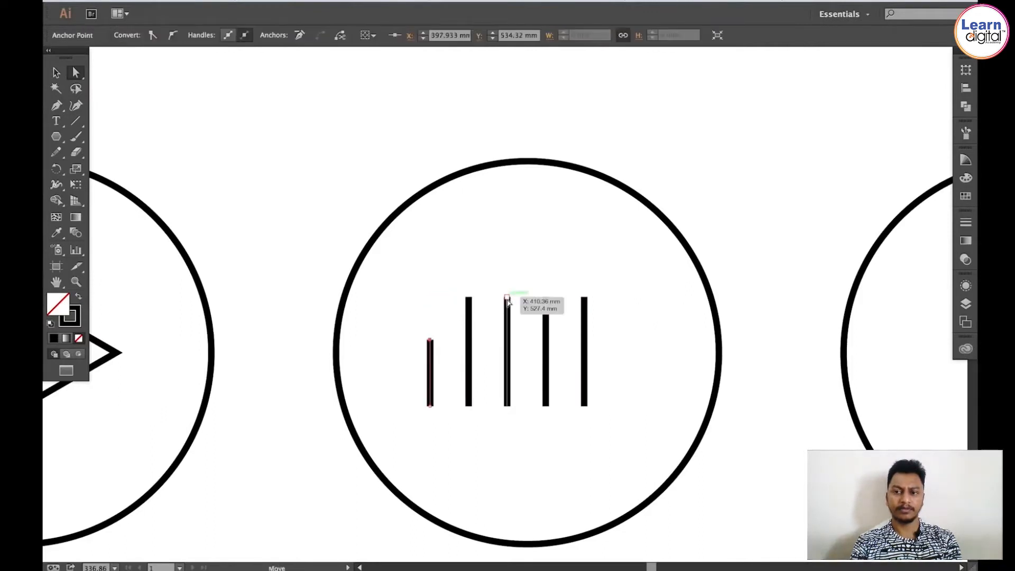
drag(507, 299, 507, 263)
drag(549, 301, 584, 341)
drag(430, 340, 430, 370)
key(v)
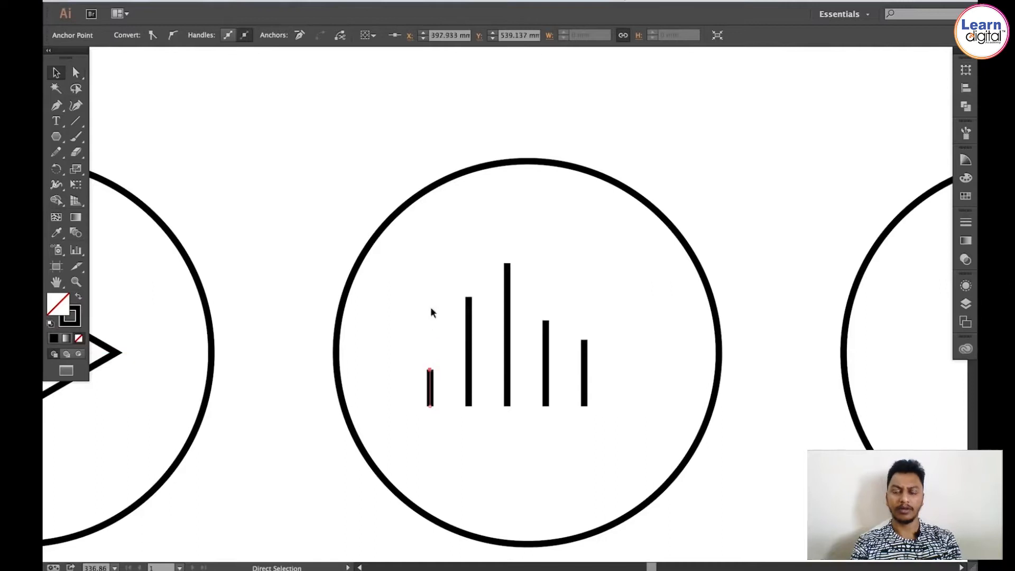
click(426, 271)
Step: Draw a small tall rectangle inside the third circle as the speaker body with the Rectangle tool
key(a)
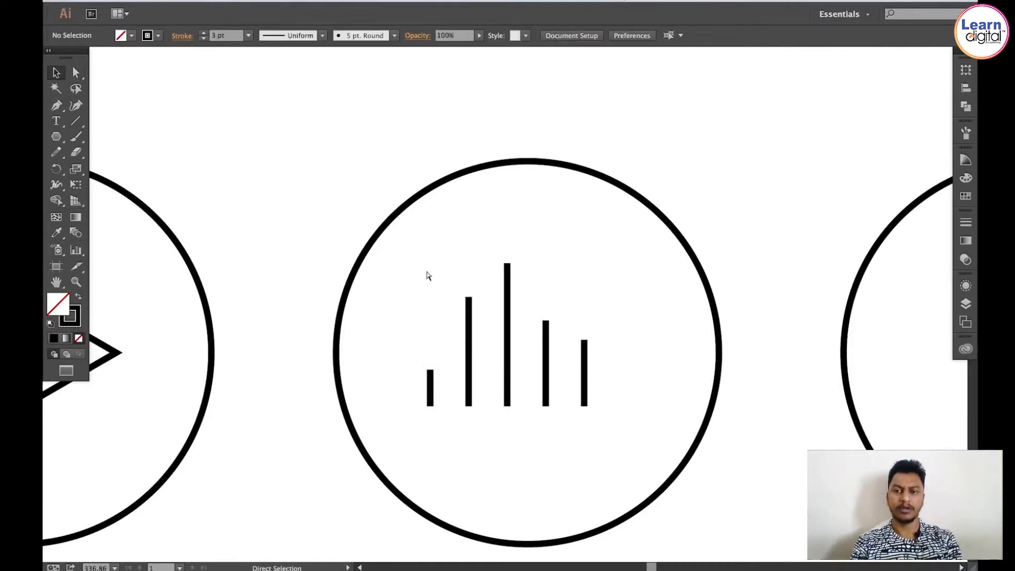
key(ctrl+1)
drag(491, 254, 540, 227)
key(v)
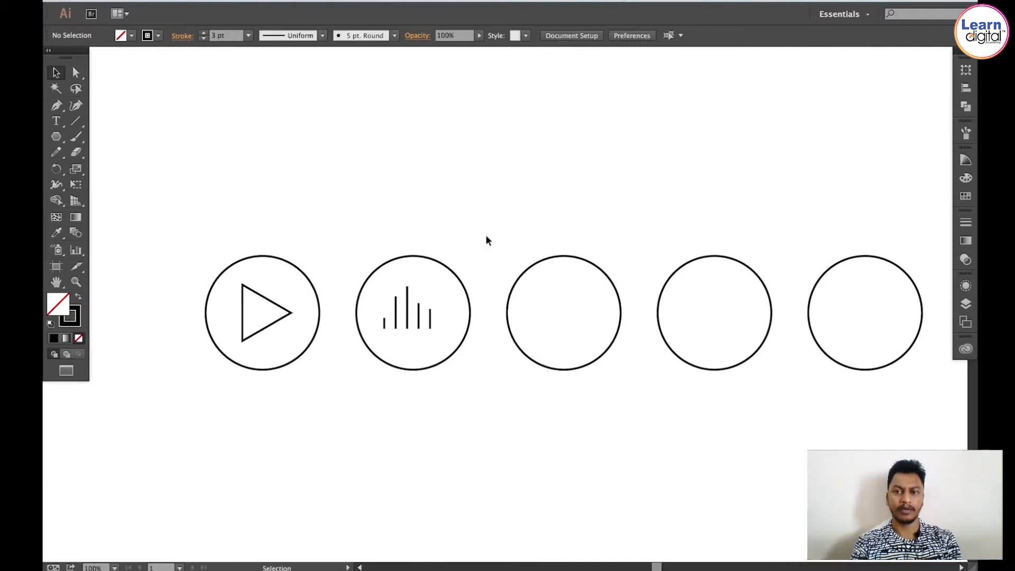
drag(502, 239, 356, 235)
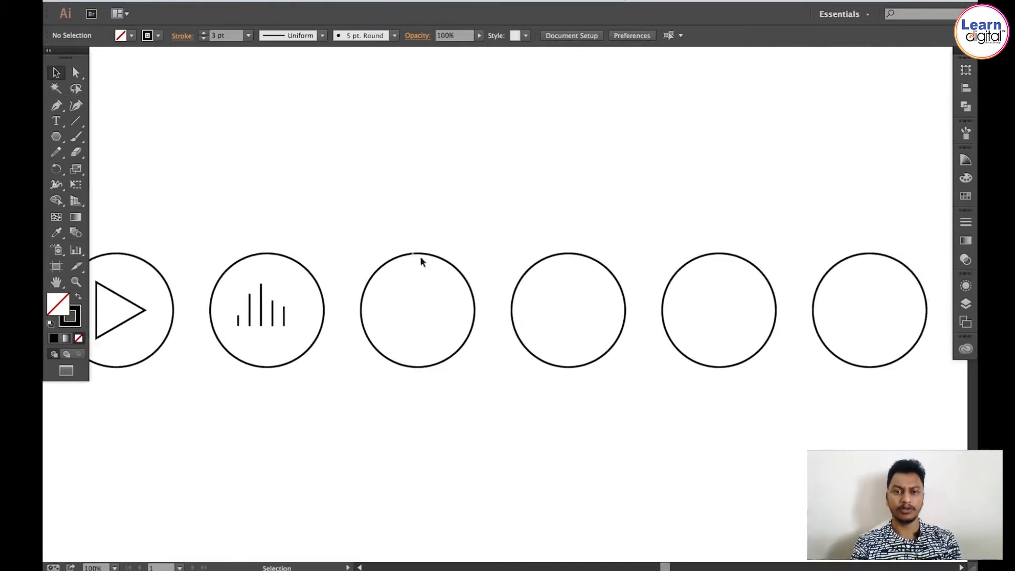
key(z)
click(417, 309)
key(space)
drag(530, 295, 482, 300)
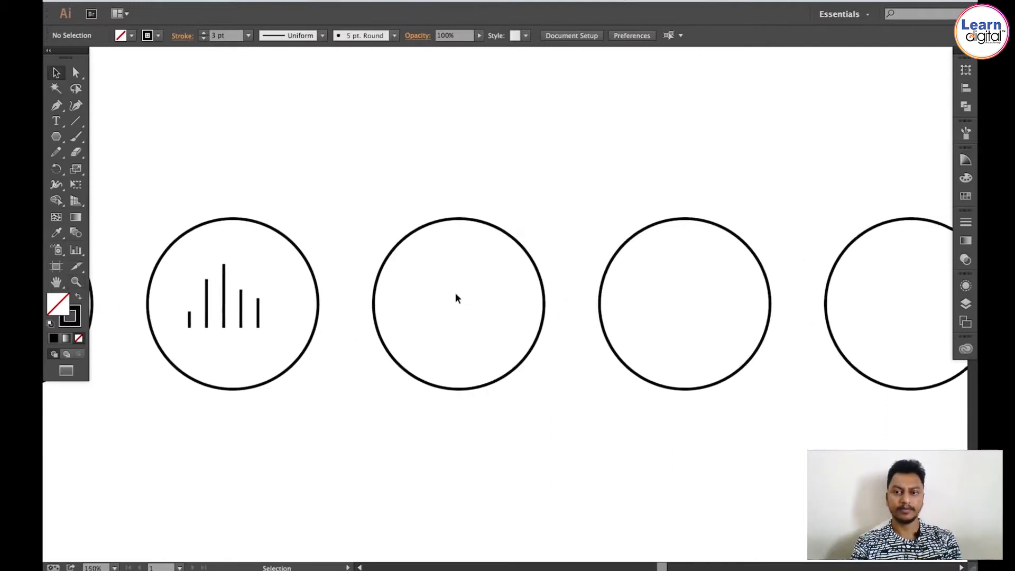
click(56, 137)
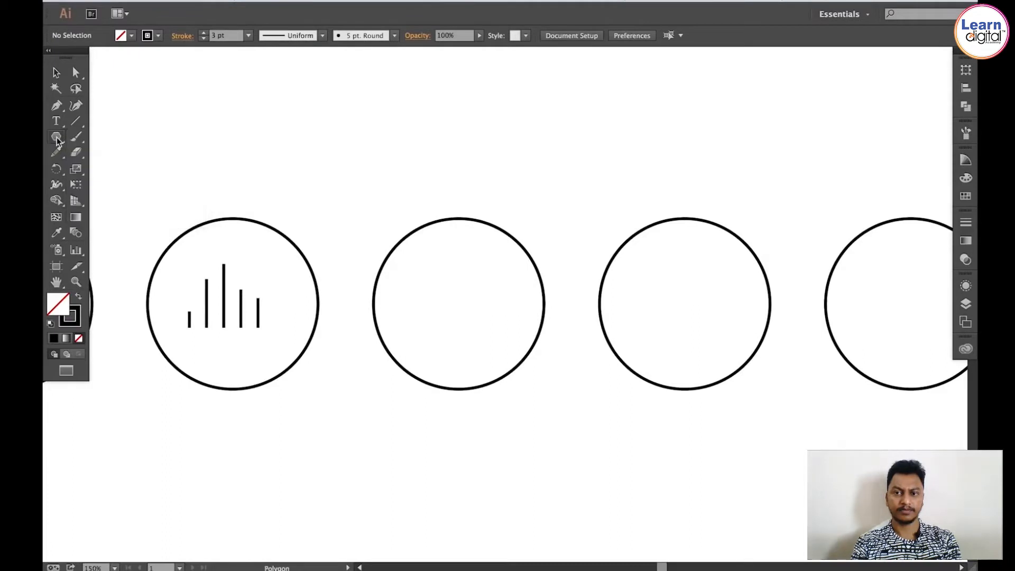
drag(57, 139, 131, 154)
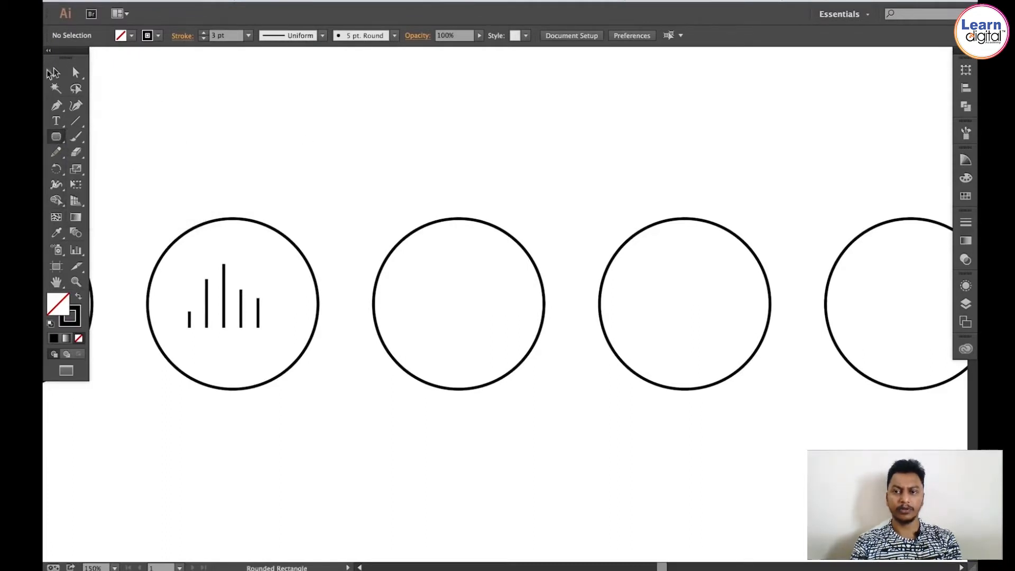
key(v)
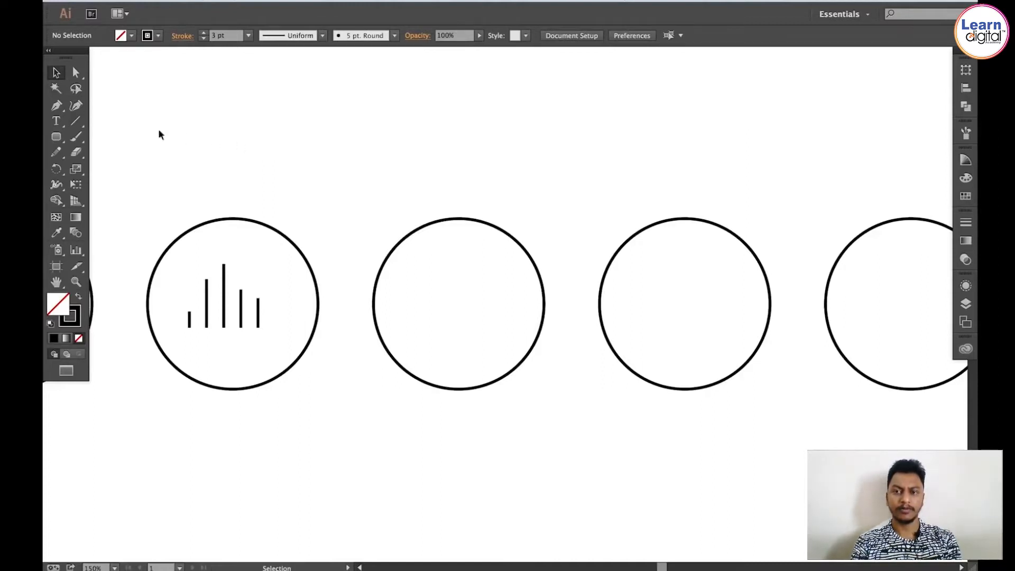
click(59, 139)
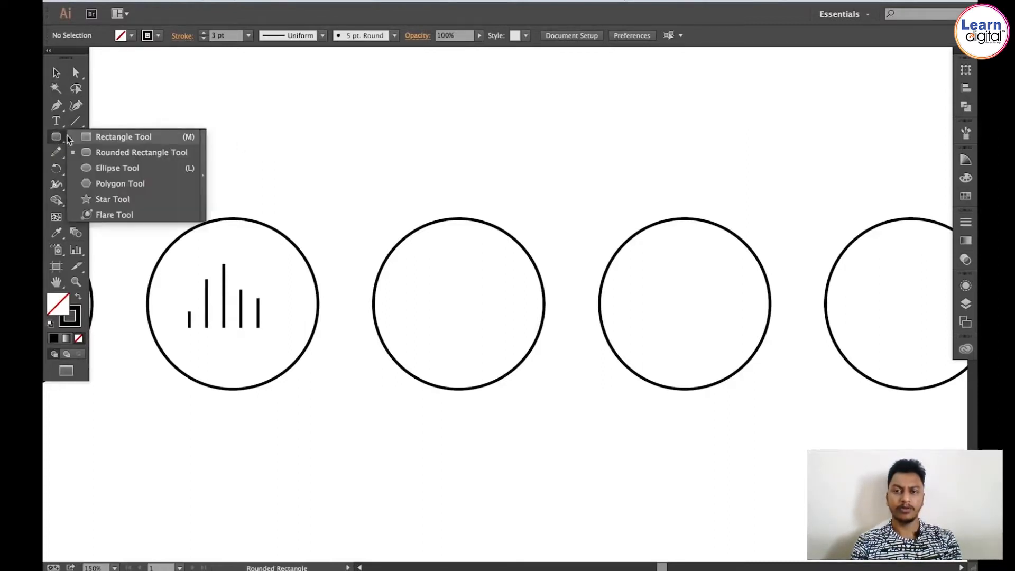
click(116, 136)
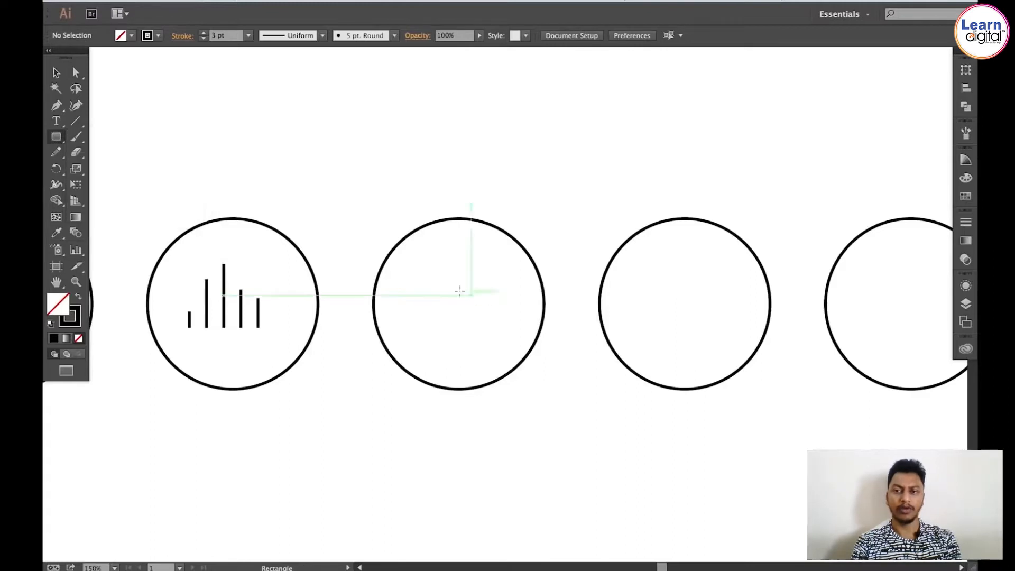
drag(431, 289, 447, 328)
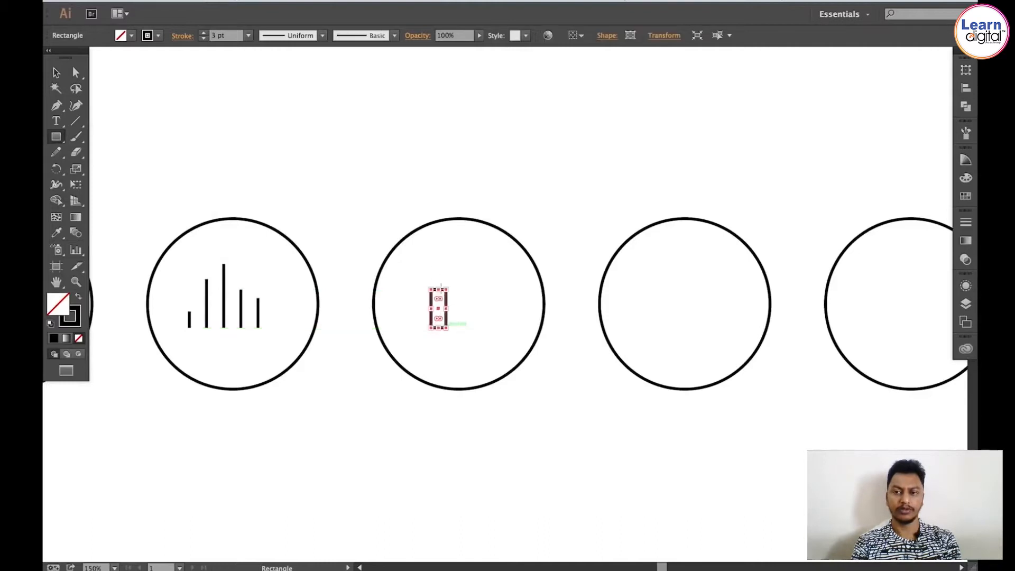
key(z)
drag(352, 187, 587, 417)
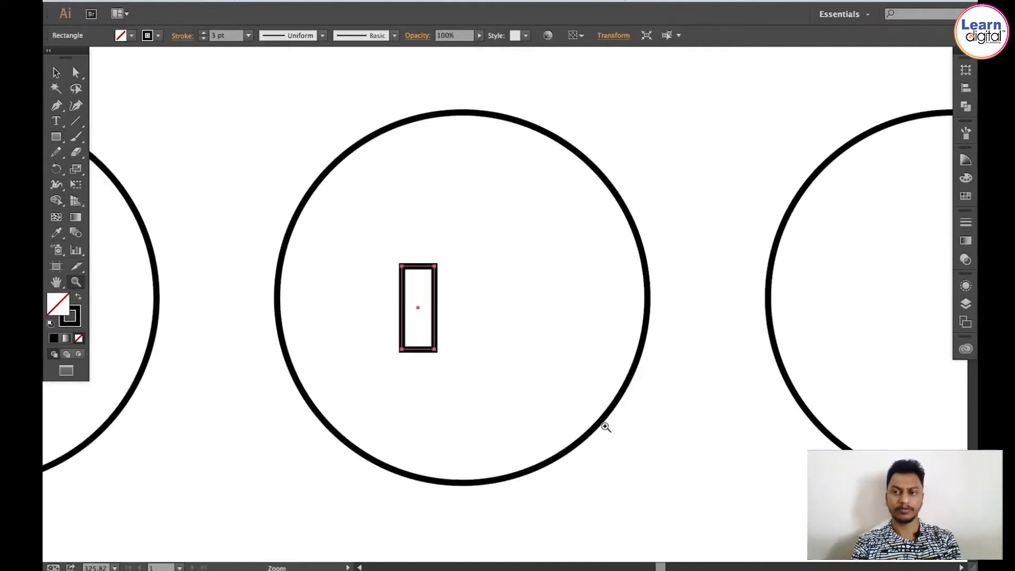
key(v)
click(281, 108)
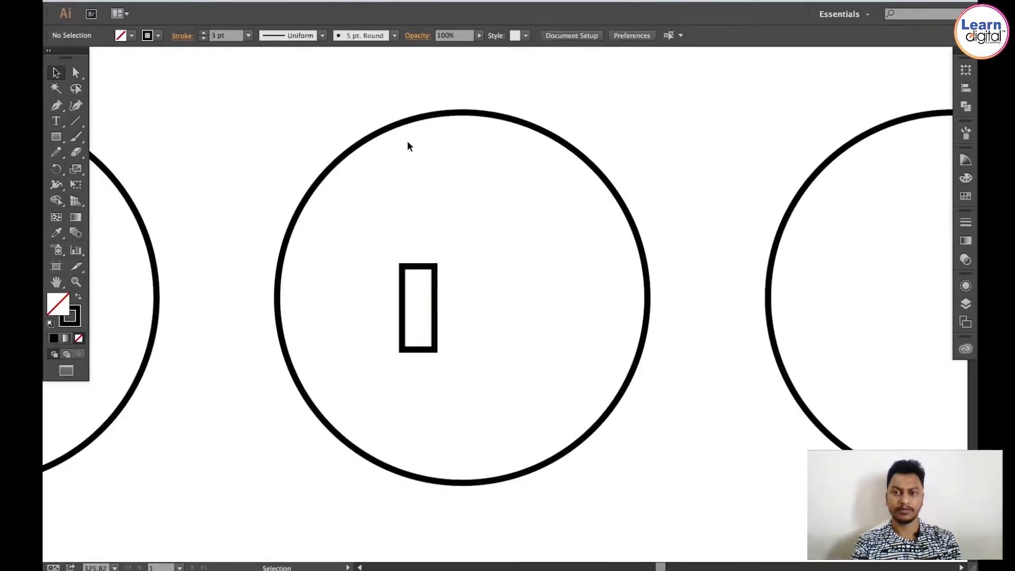
Step: Draw a closed trapezoid cone joined to the rectangle's right side with the Pen tool to form the speaker
click(55, 107)
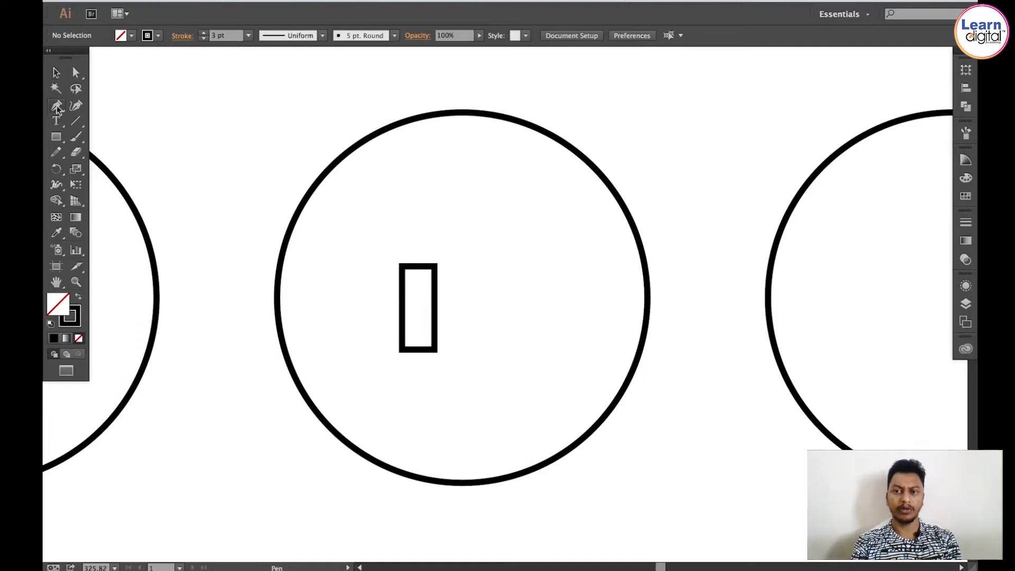
click(435, 267)
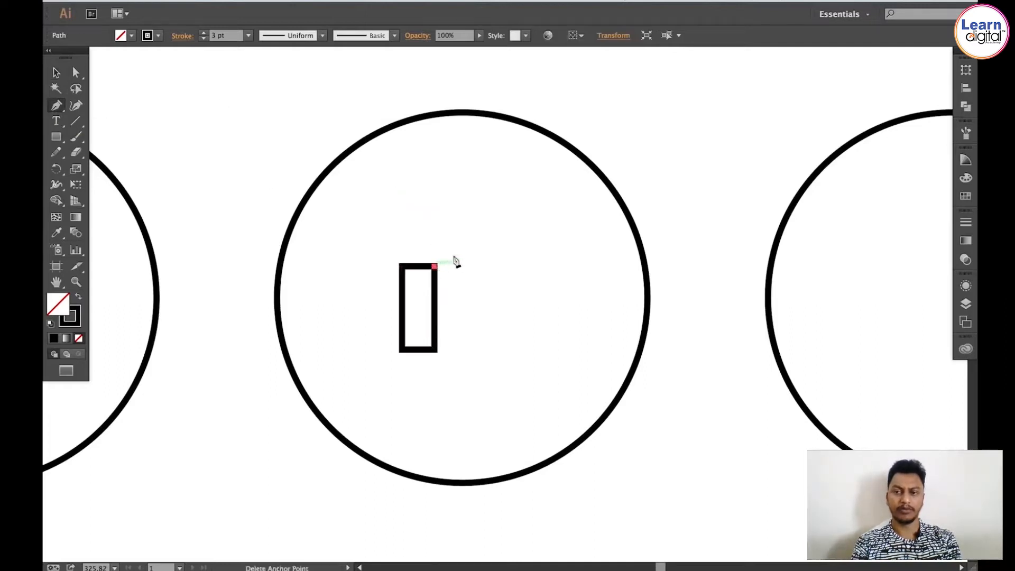
click(493, 208)
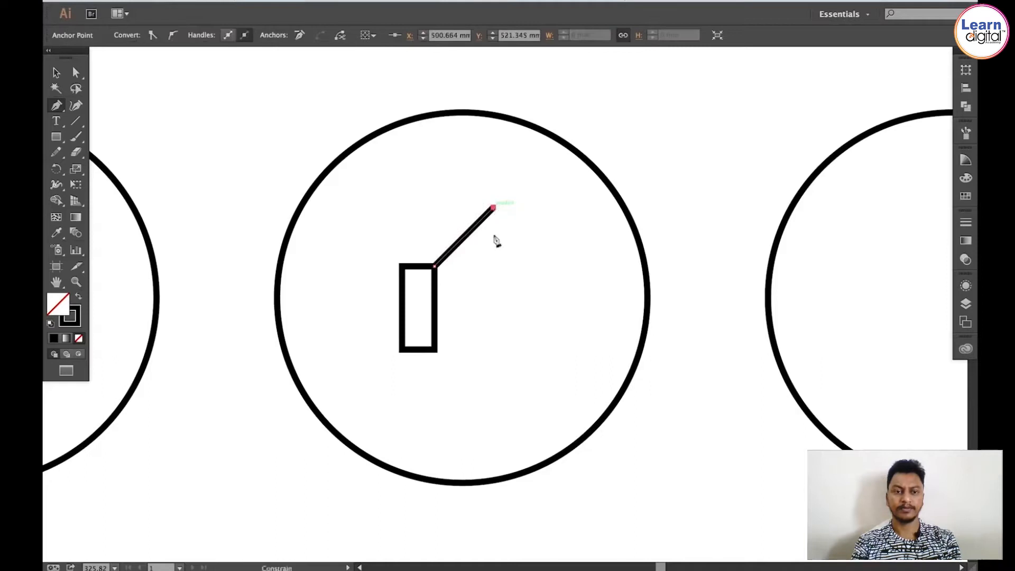
click(494, 416)
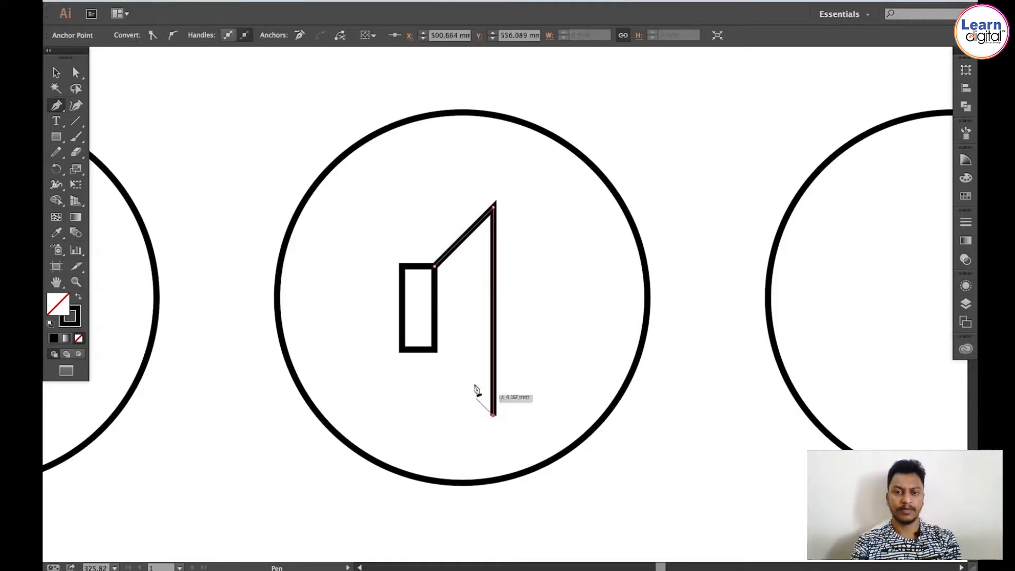
click(435, 351)
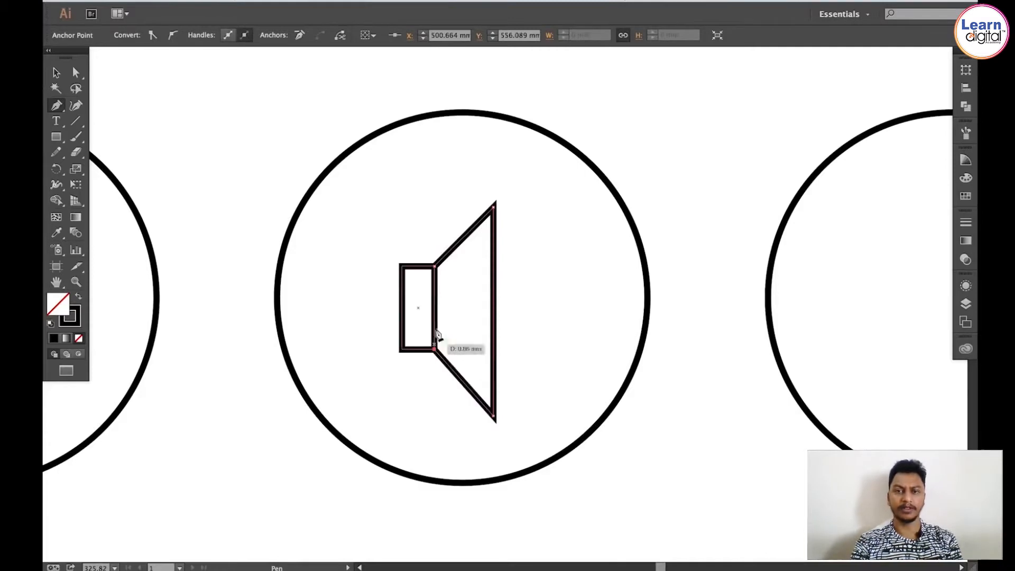
click(435, 268)
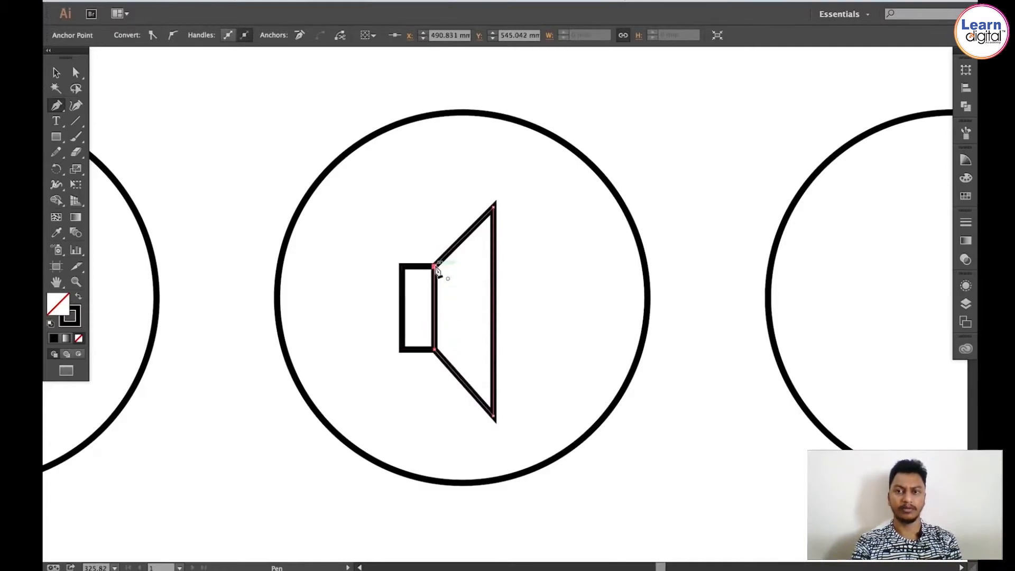
ctrl+click(394, 264)
key(v)
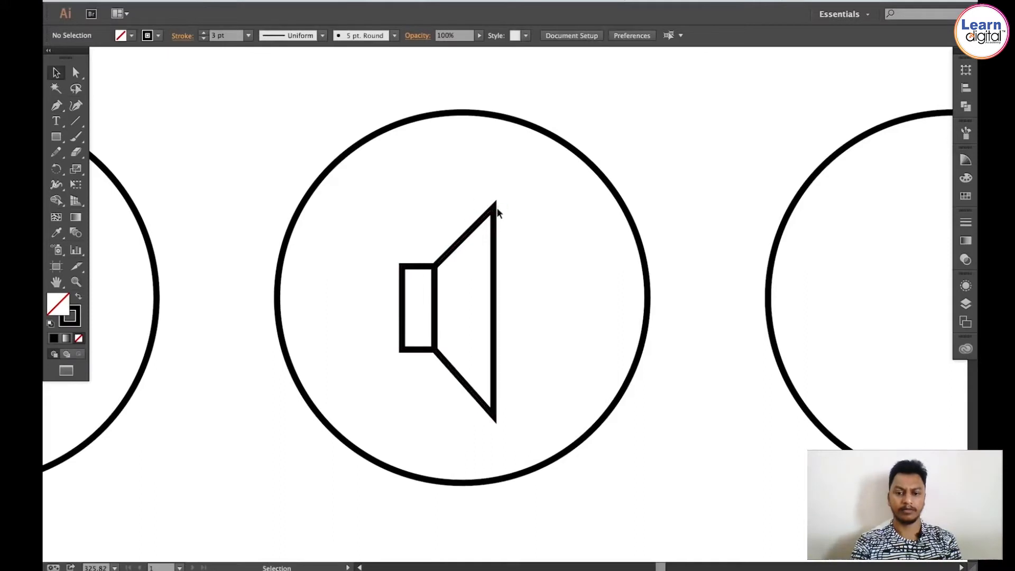
Step: Nudge the cone's top and bottom right anchors slightly right with Direct Selection so its right edge stays vertical
key(a)
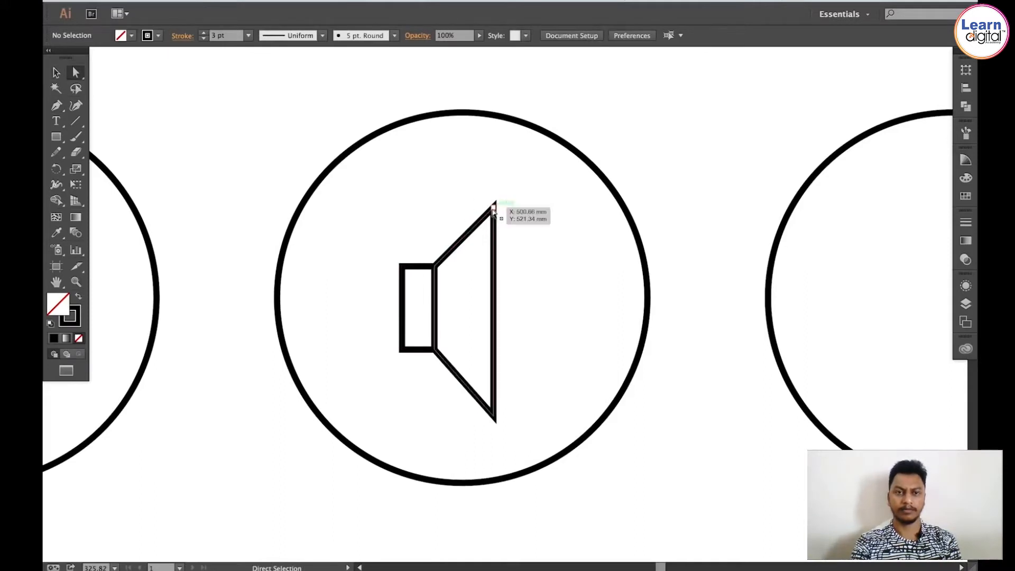
click(493, 209)
key(Right)
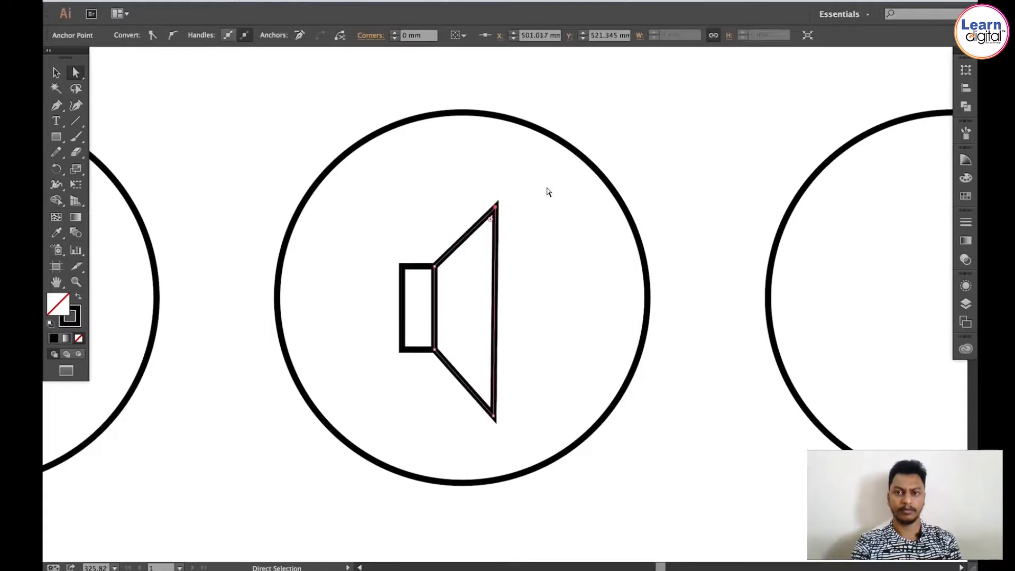
key(Right)
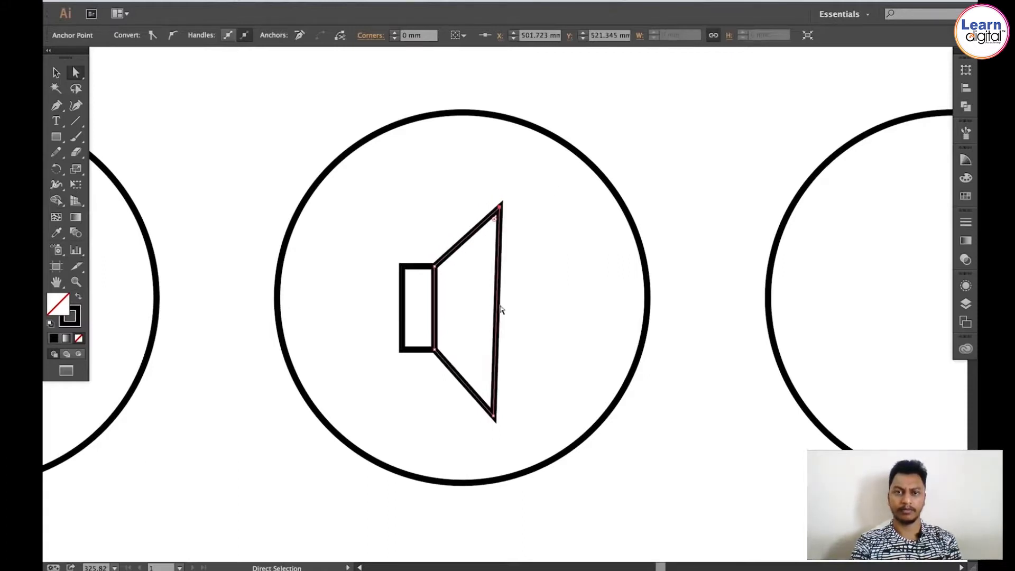
drag(495, 420, 498, 418)
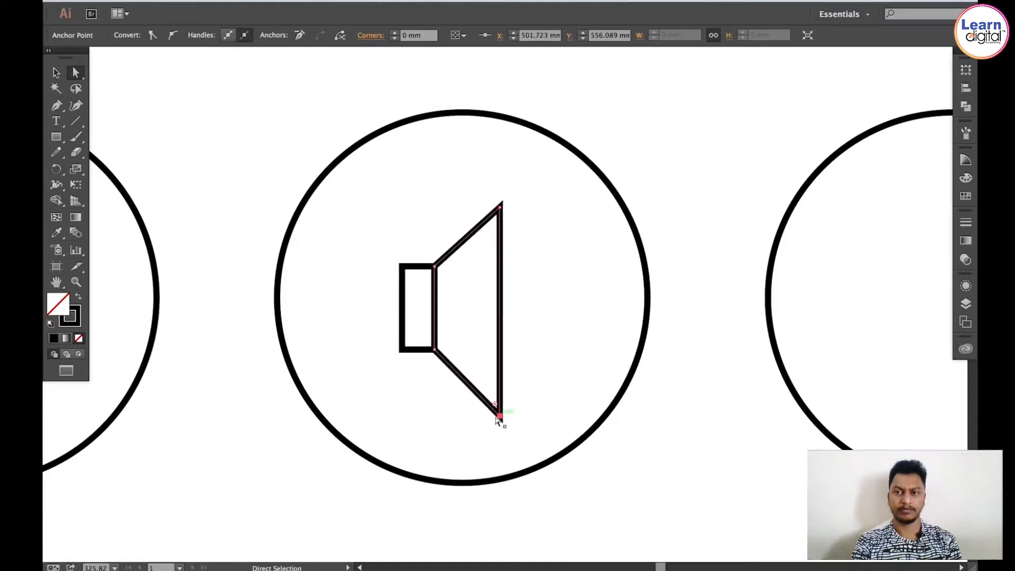
Step: Move the speaker cone down so it sits centred against the rectangle's right side
key(v)
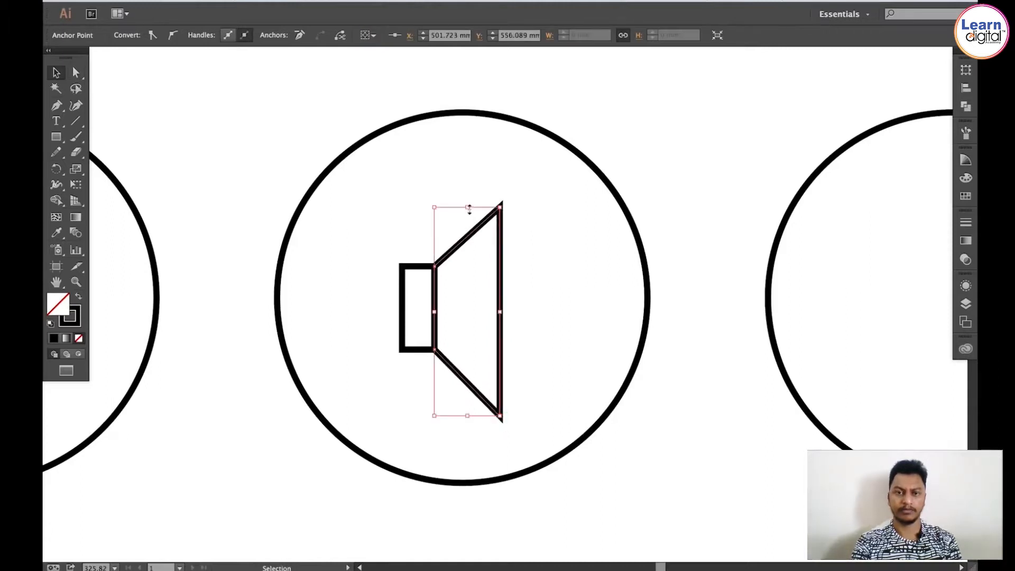
drag(470, 210, 471, 228)
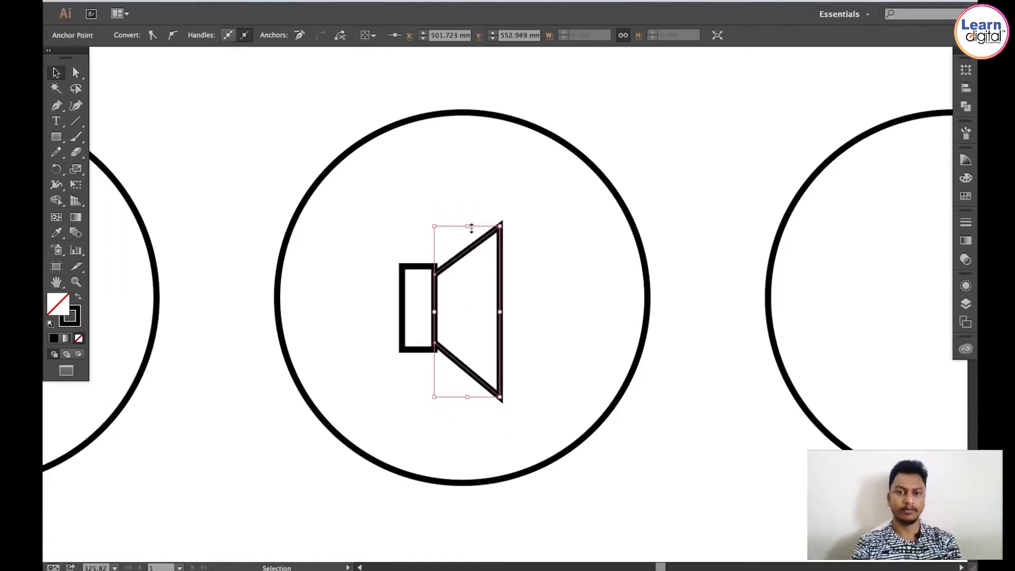
key(ctrl+z)
key(ctrl+shift+z)
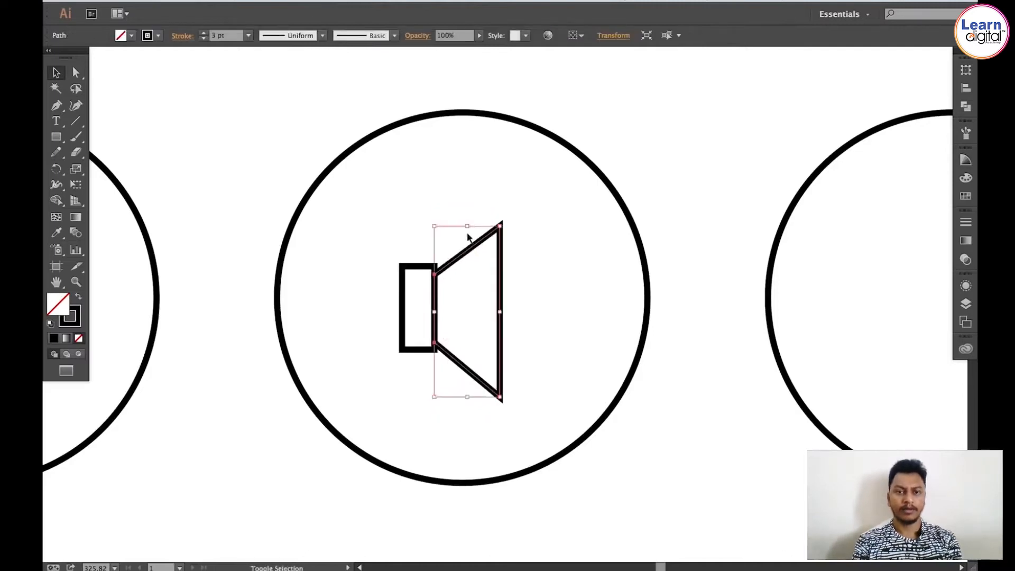
Step: Adjust the cone's left anchors with Direct Selection so they meet the rectangle's top and bottom right corners
click(469, 232)
key(a)
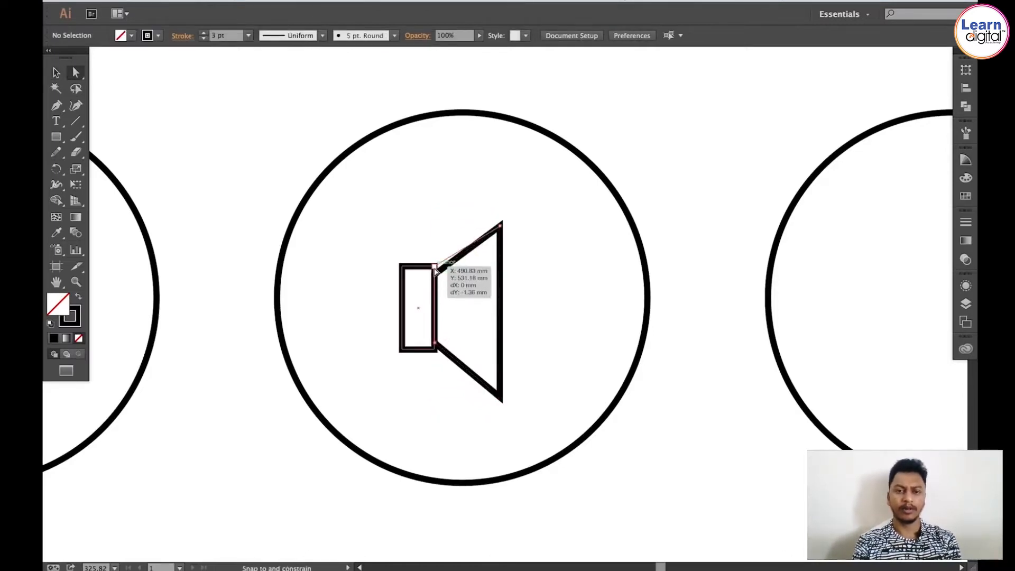
click(434, 270)
drag(436, 344, 436, 350)
key(v)
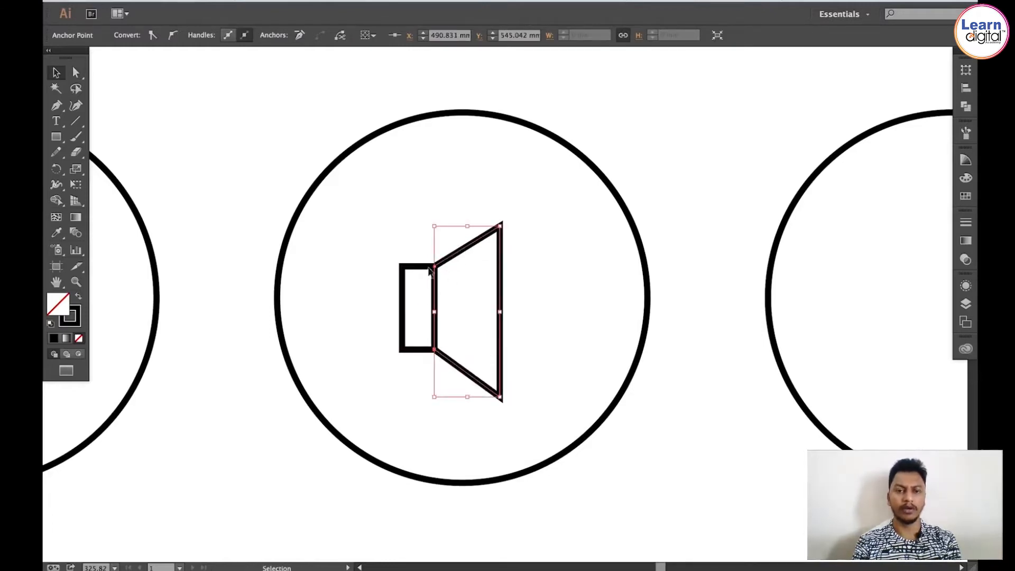
Step: Draw a diagonal line with the Line tool and position it across the speaker to form the mute icon
click(220, 136)
key(space)
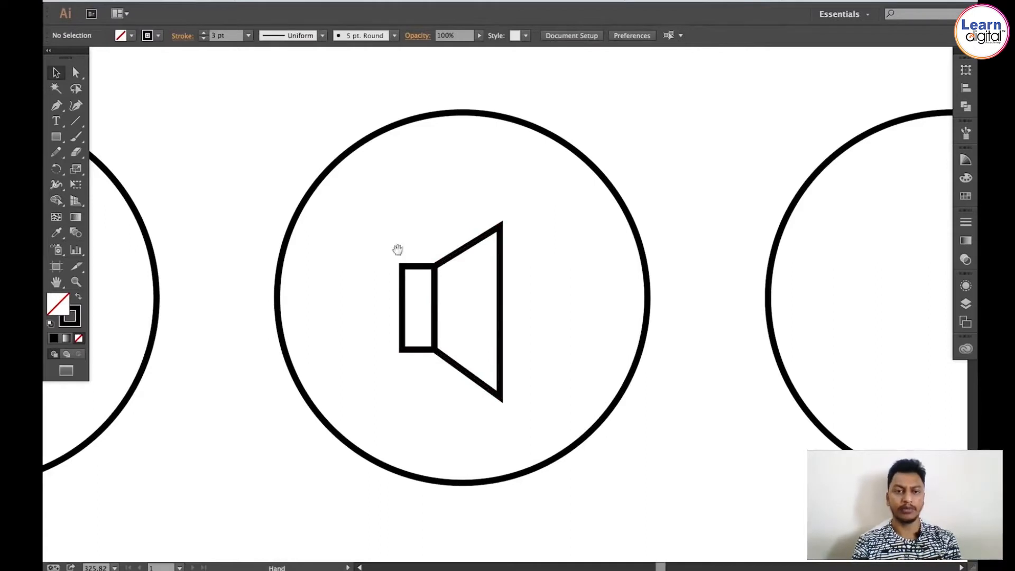
drag(398, 249, 393, 210)
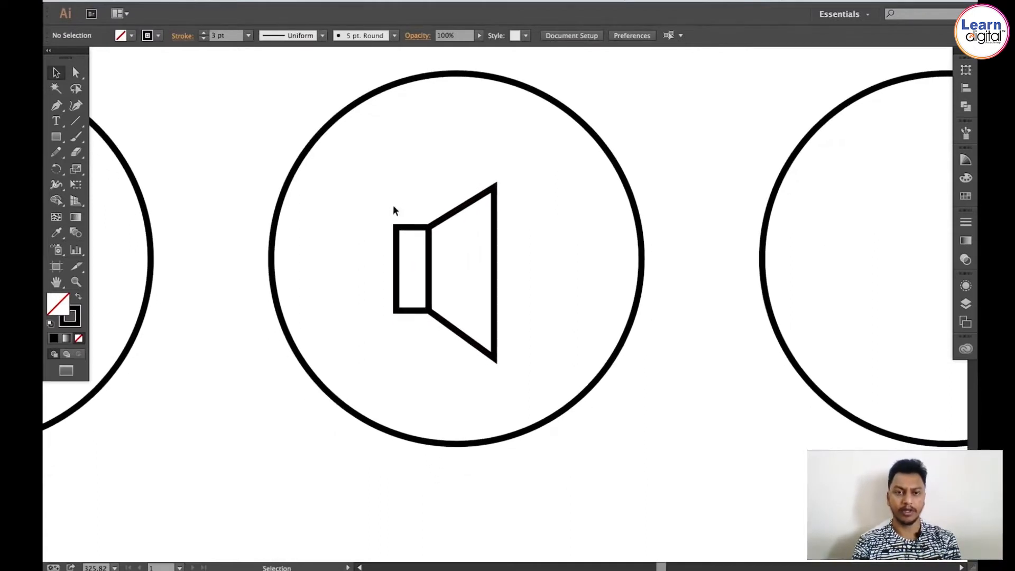
click(76, 121)
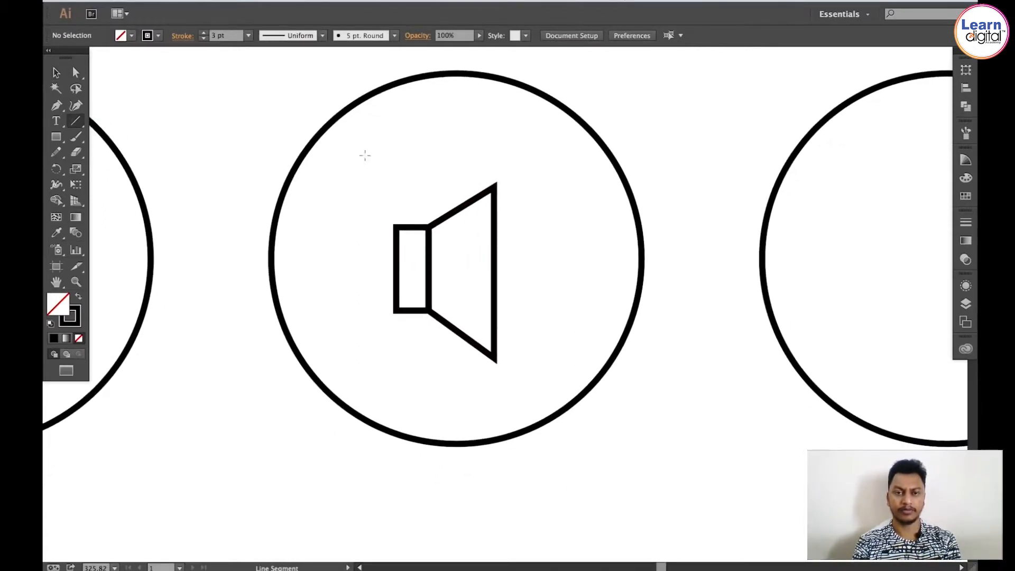
mouse_move(373, 159)
mouse_down()
mouse_move(521, 283)
mouse_move(515, 300)
mouse_up()
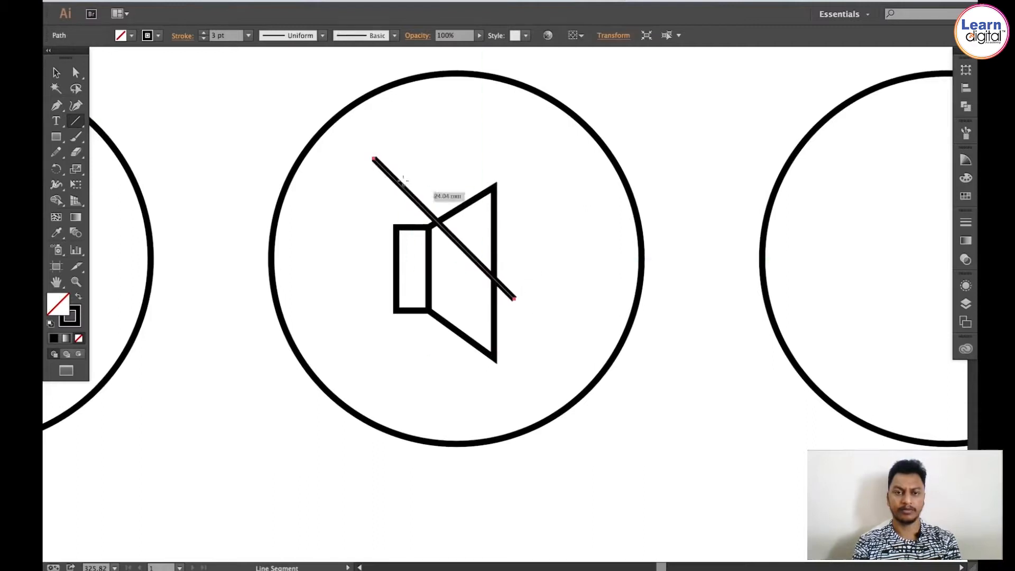
key(v)
drag(387, 170, 421, 226)
click(493, 137)
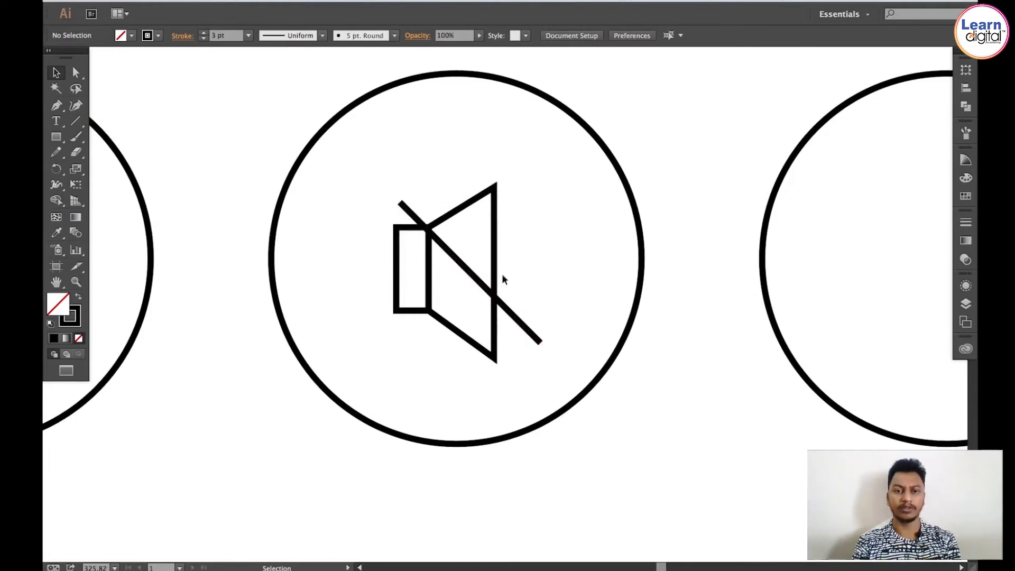
Step: Draw a smaller circle with the Ellipse tool inside the fourth circle and centre it there for the CD icon
key(ctrl+1)
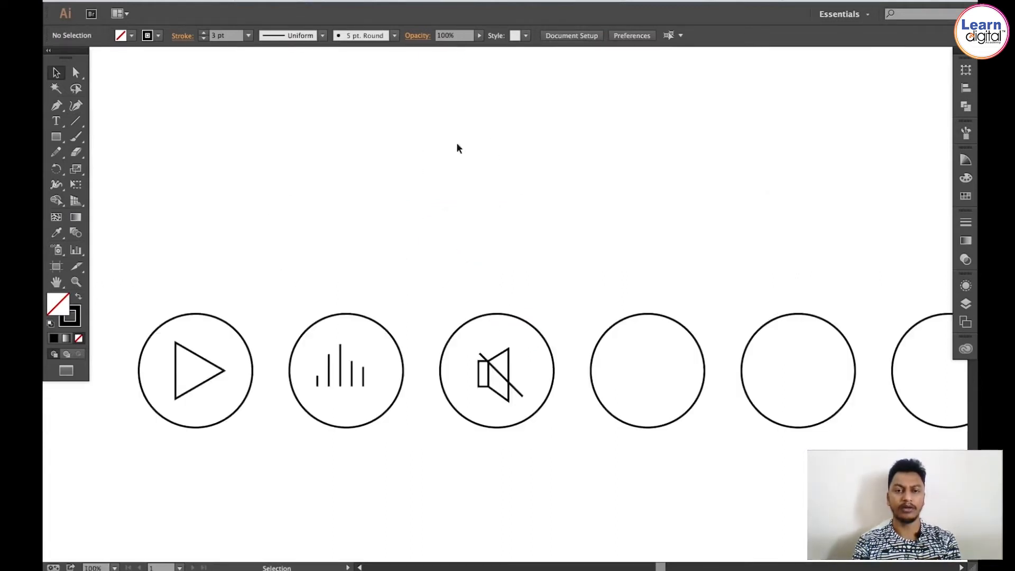
drag(564, 211, 439, 229)
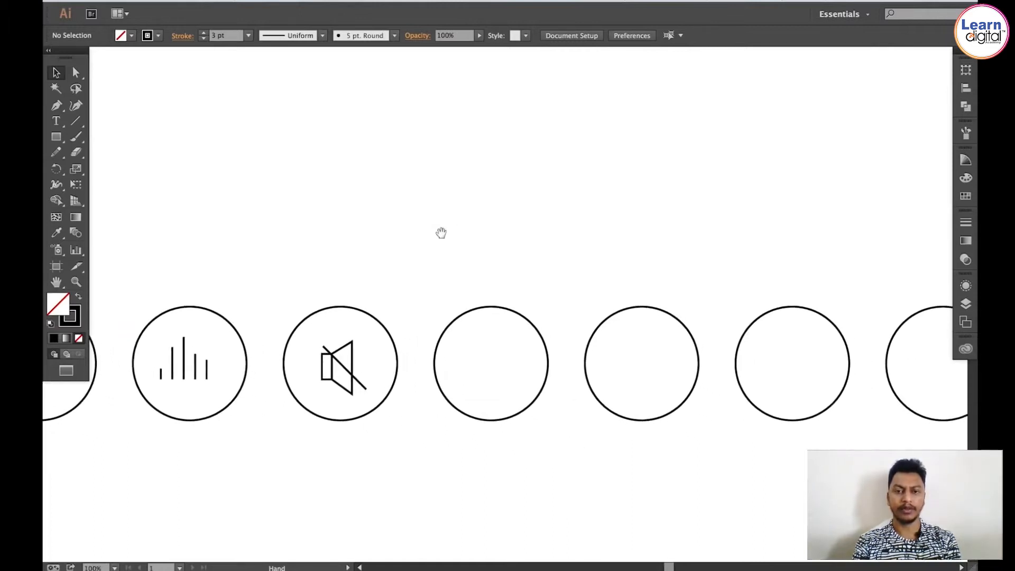
key(z)
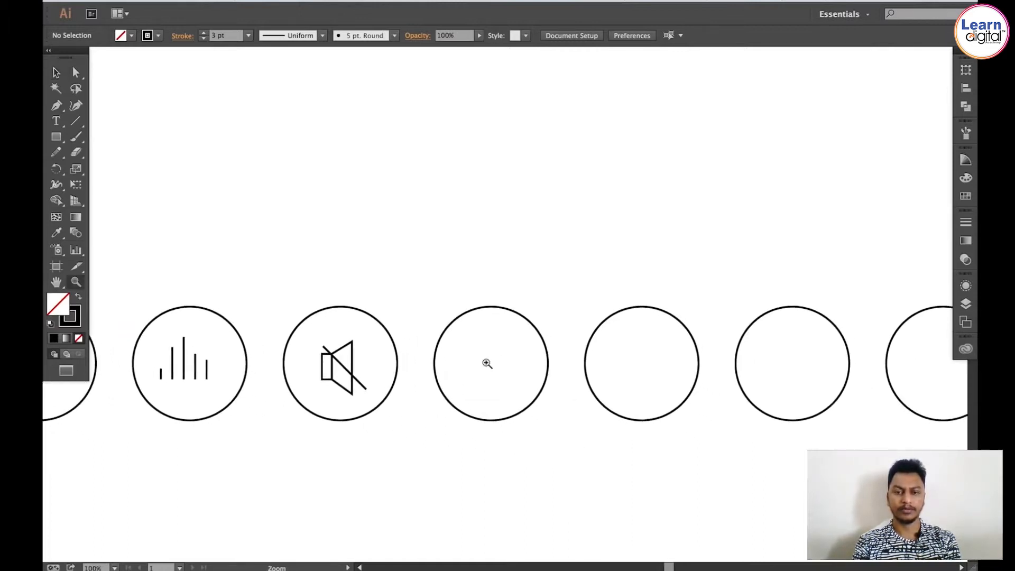
click(489, 363)
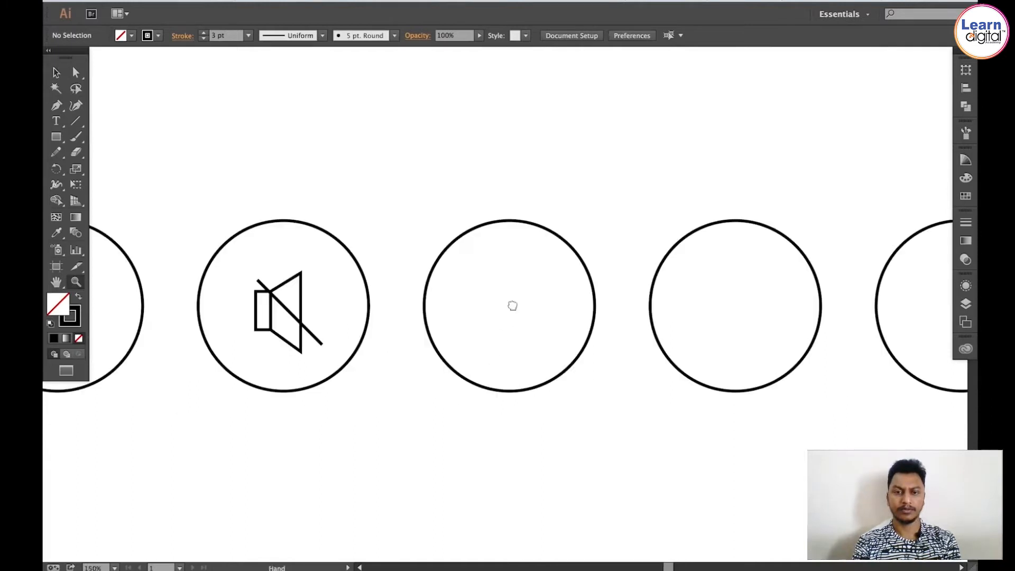
drag(512, 304, 457, 311)
click(492, 312)
key(v)
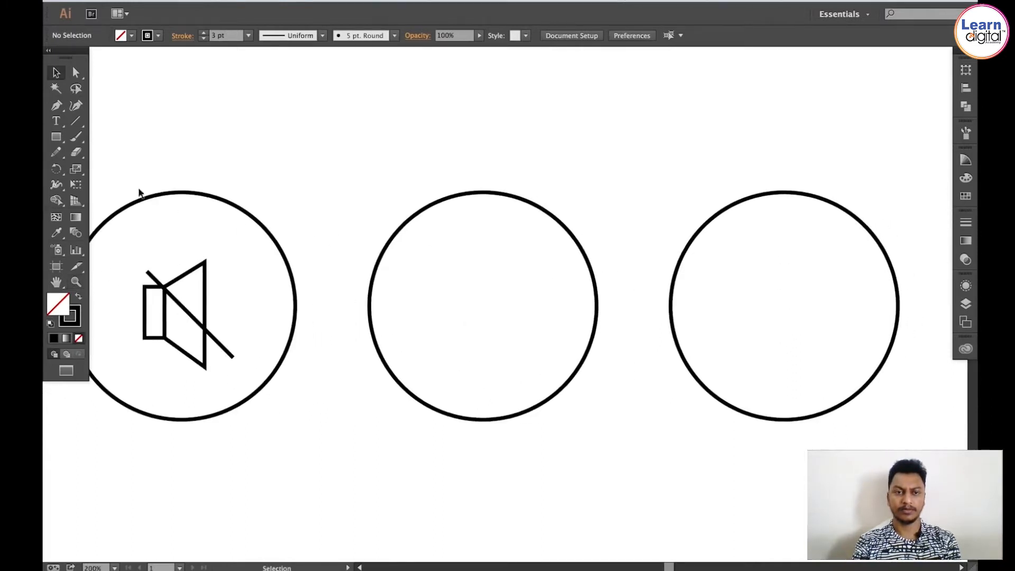
click(56, 136)
click(56, 137)
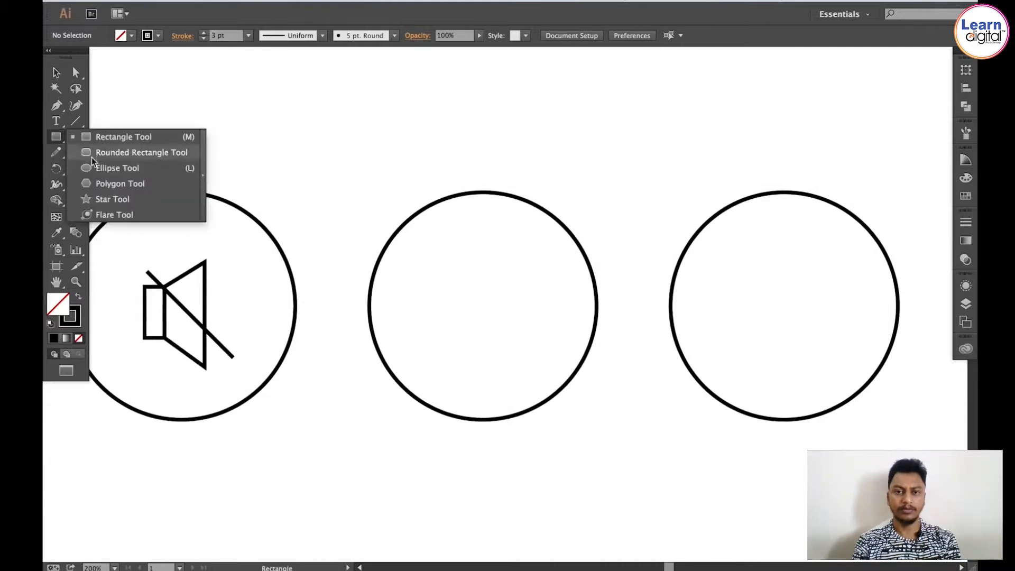
click(131, 169)
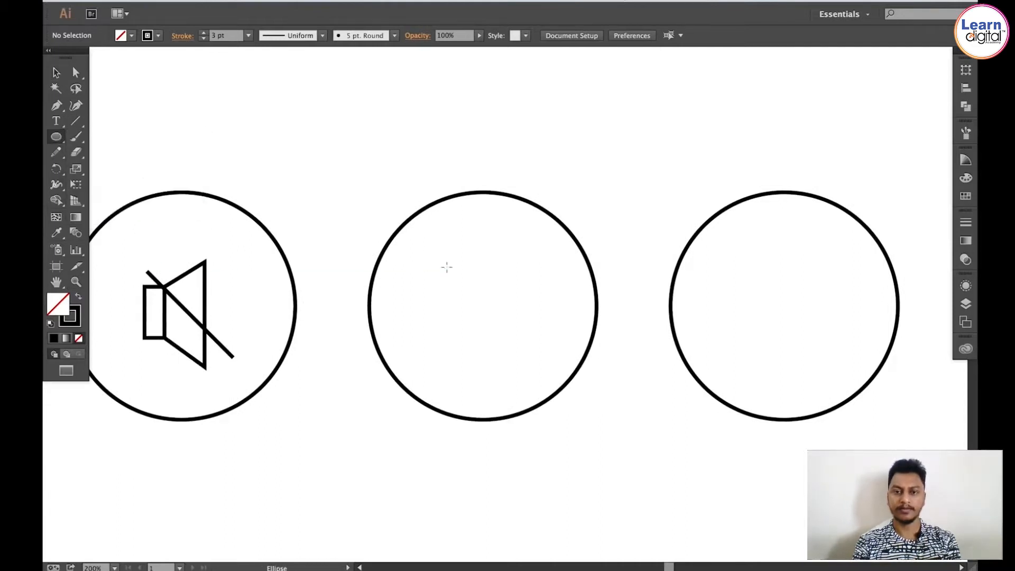
drag(440, 259, 558, 378)
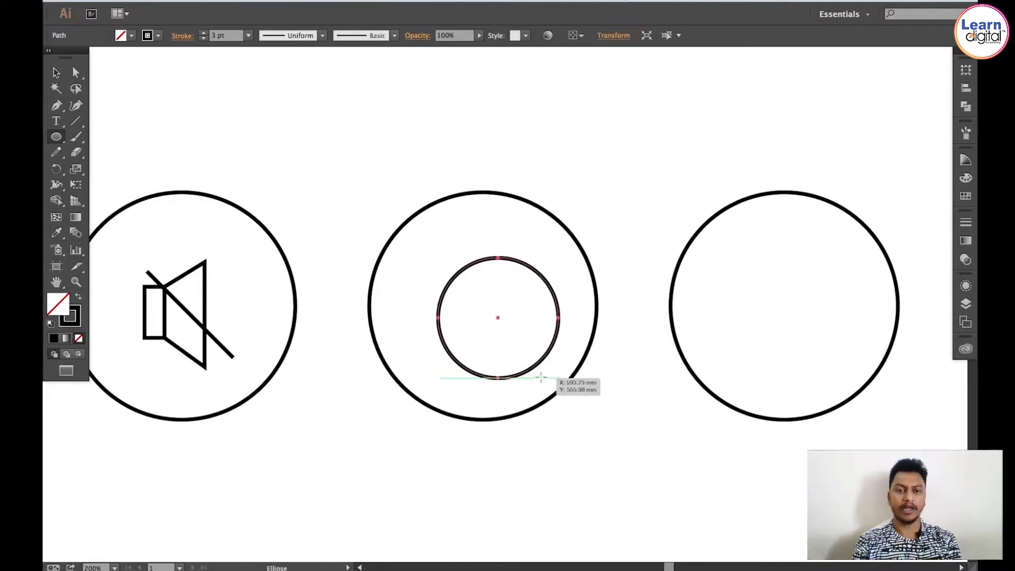
key(v)
drag(441, 341, 424, 325)
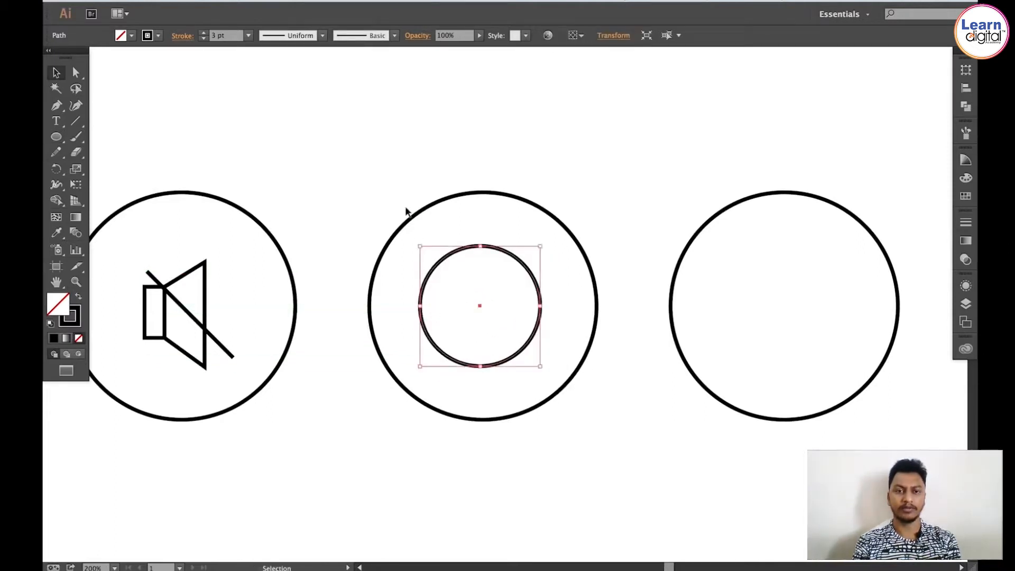
Step: Duplicate the CD's inner circle in place and scale the copy slightly smaller to form a double ring
key(super+x)
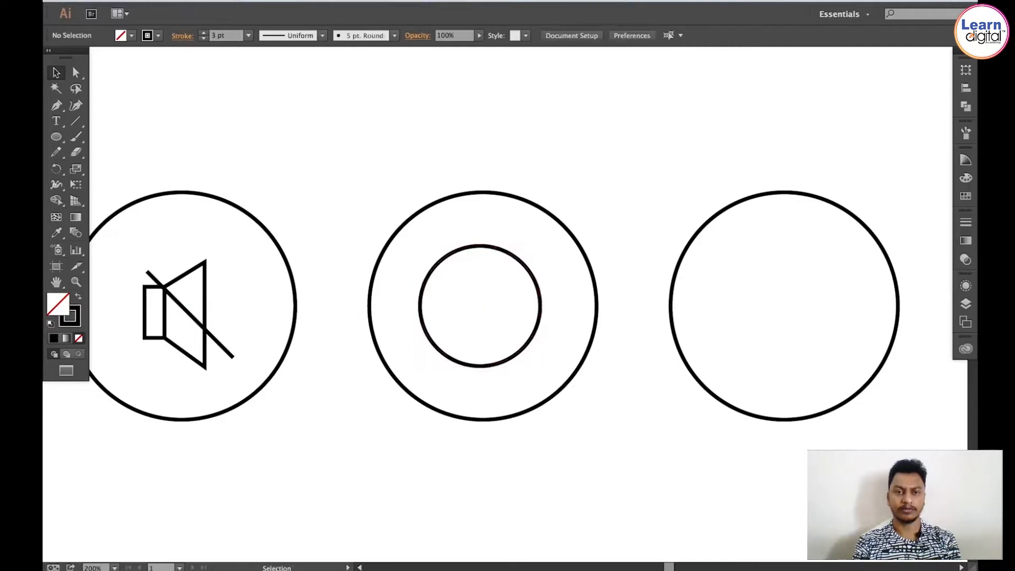
click(170, 1)
click(197, 80)
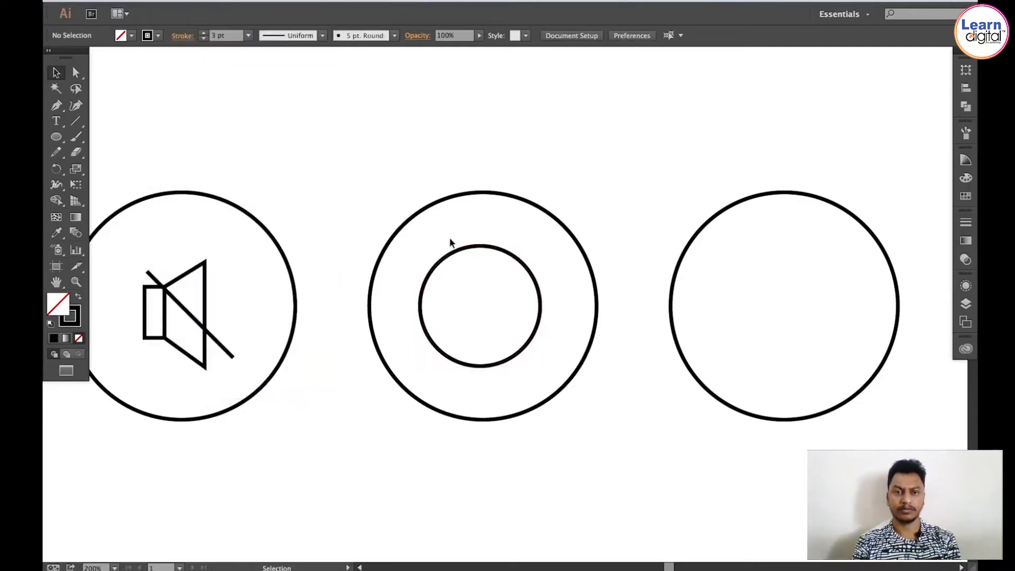
key(v)
click(171, 1)
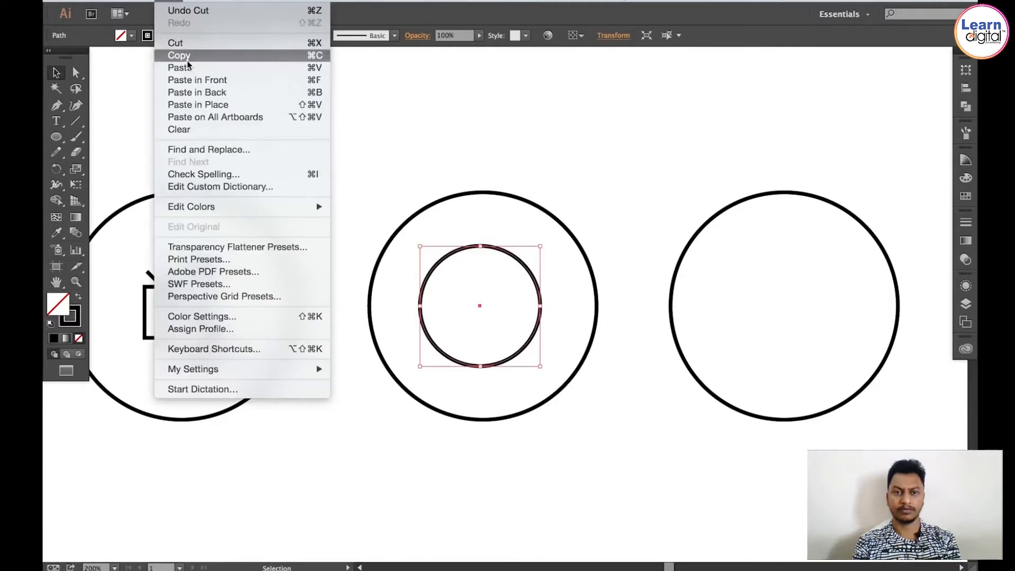
click(191, 103)
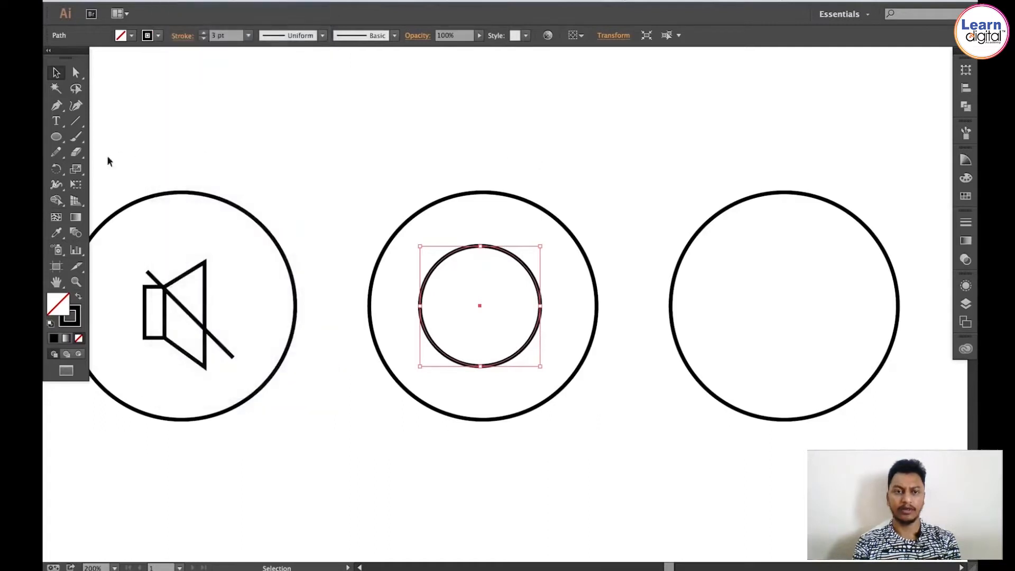
click(76, 169)
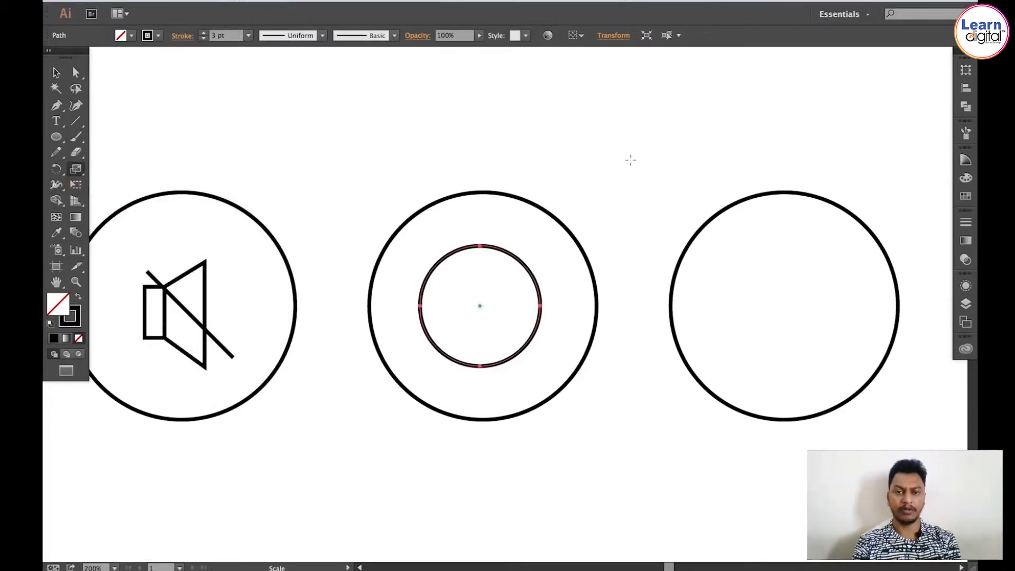
drag(631, 160, 609, 189)
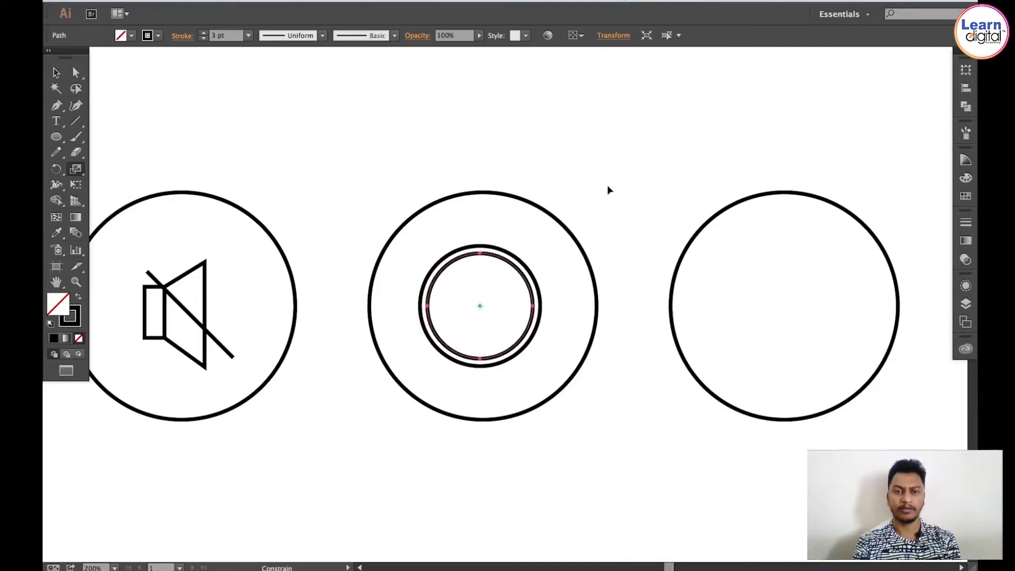
key(v)
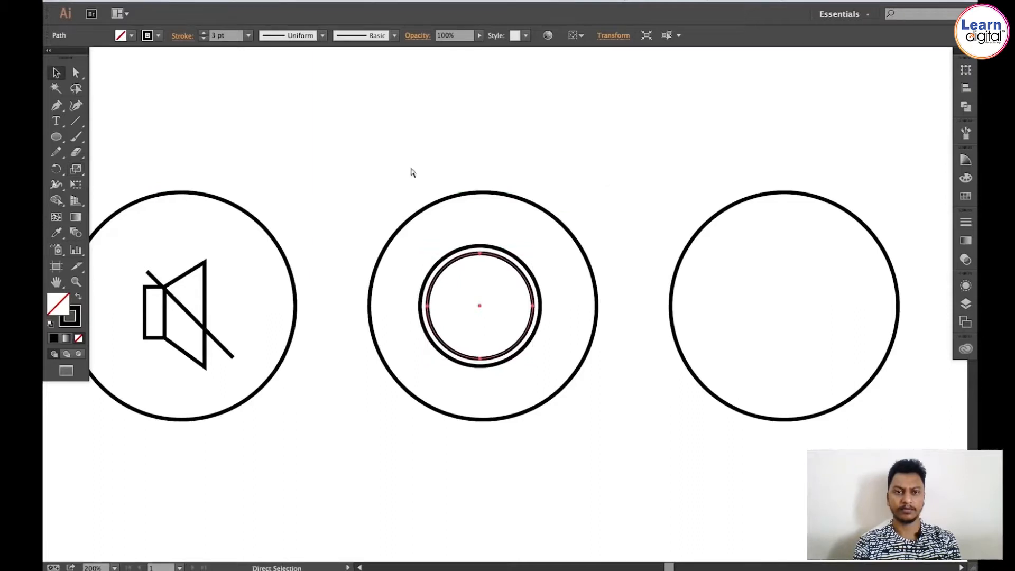
Step: Paste another copy of the ring in place, scale it down to a small centre dot, and swap it to a black fill
click(169, 2)
click(177, 58)
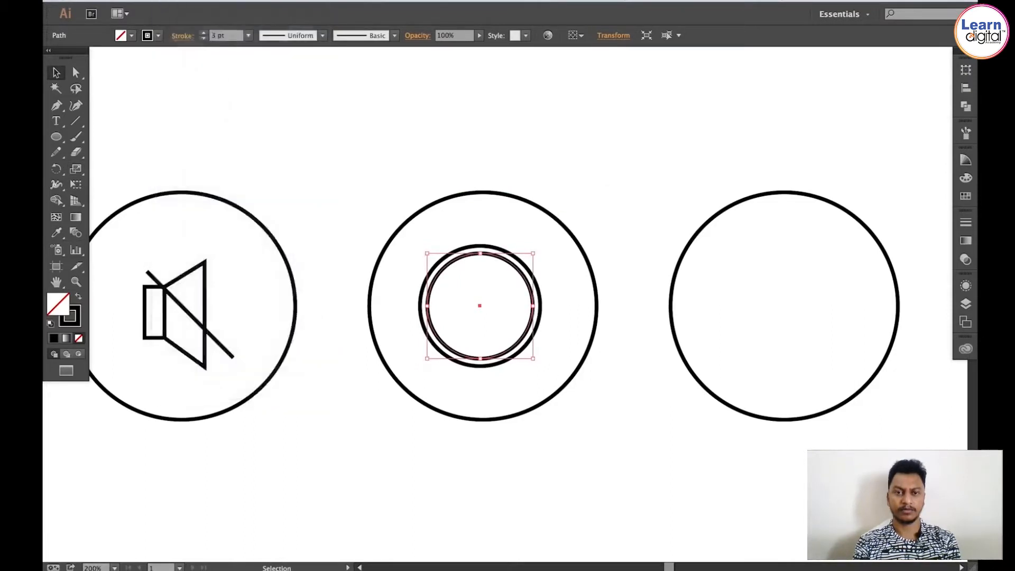
click(169, 2)
click(189, 102)
key(s)
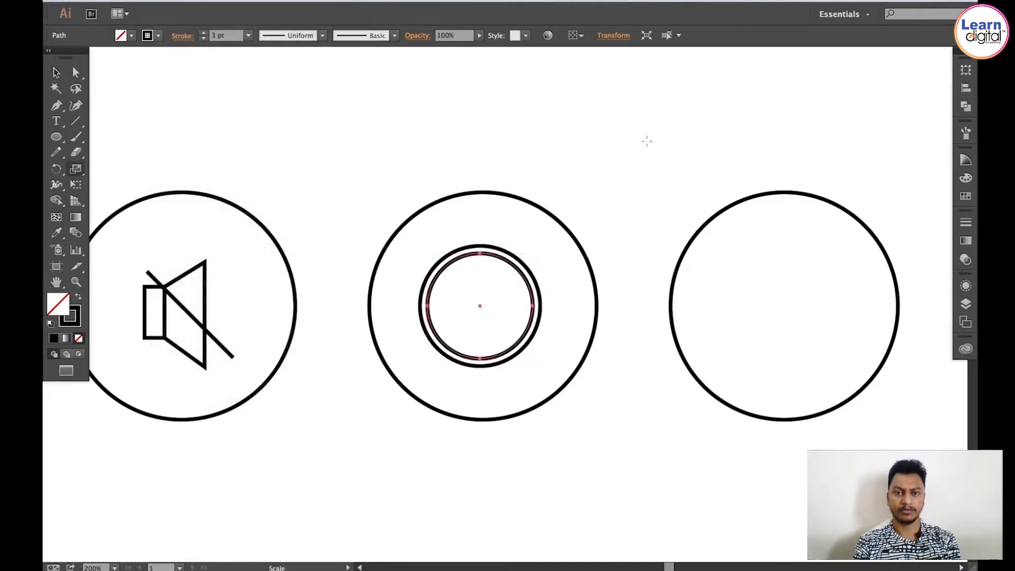
drag(646, 141, 539, 255)
key(v)
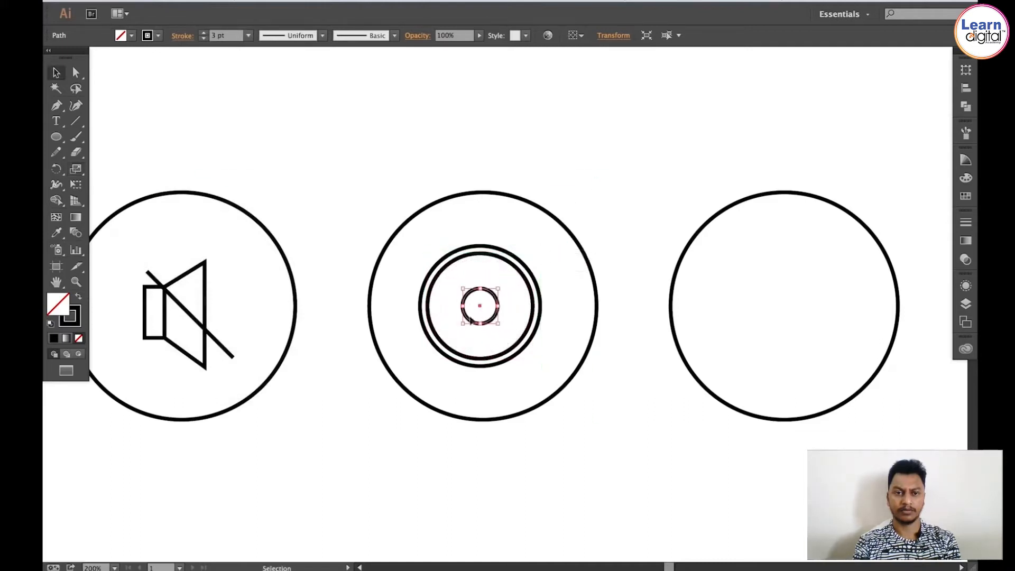
click(78, 297)
click(356, 154)
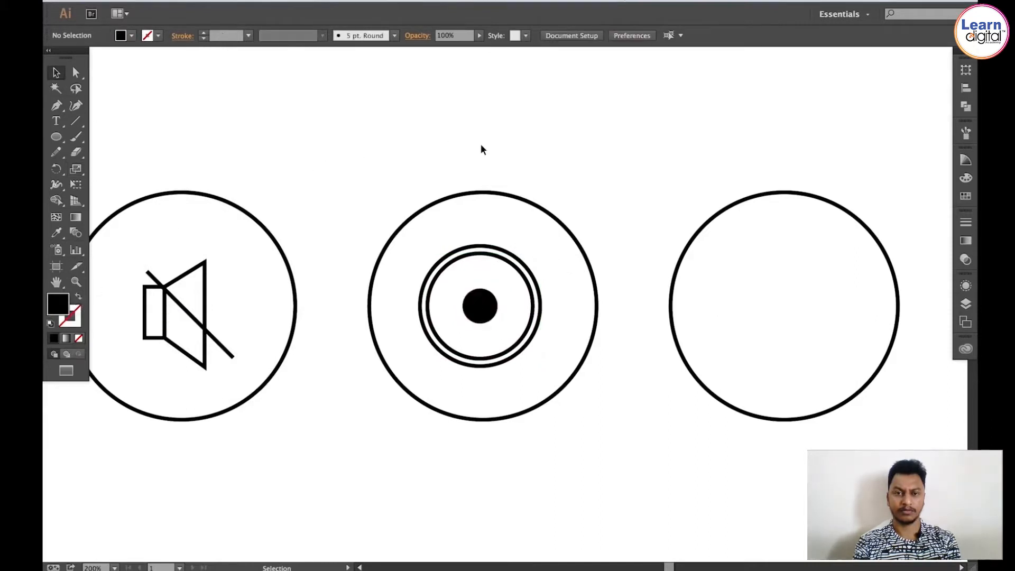
Step: Zoom out to review the row of icons, then zoom back in on the CD icon's rings
key(ctrl+minus)
key(ctrl+minus)
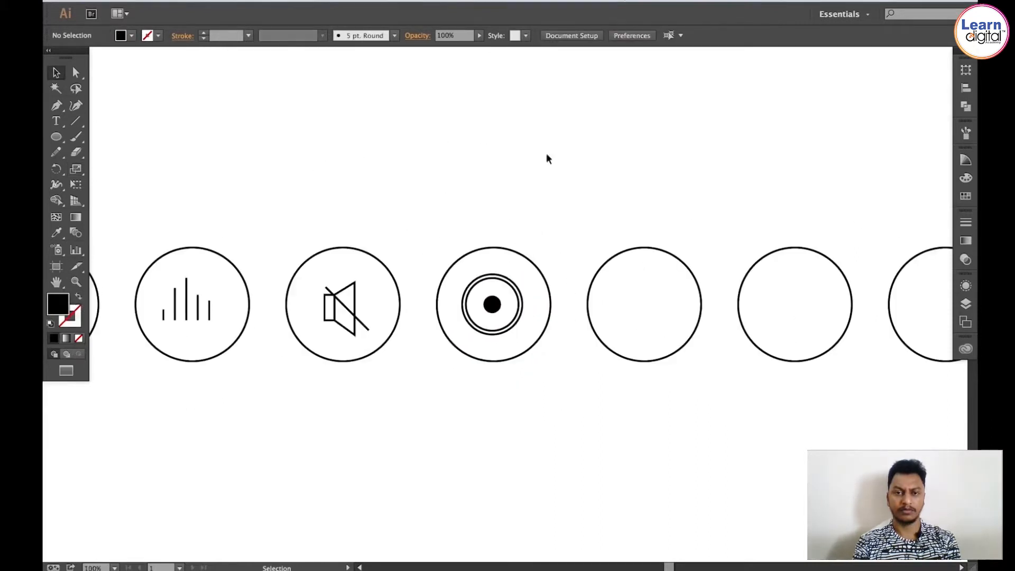
scroll(540, 194, right, 2)
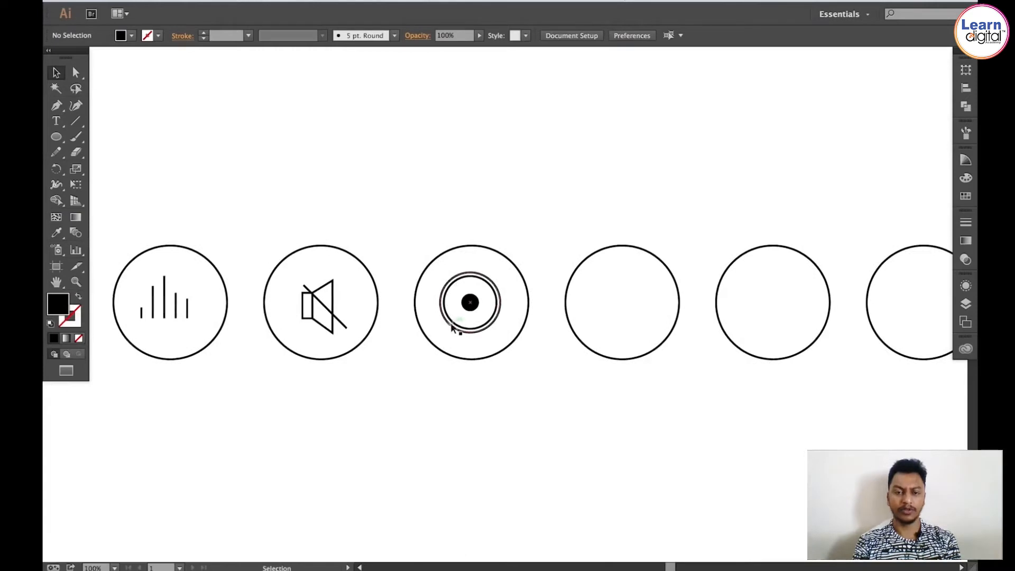
click(452, 325)
click(541, 285)
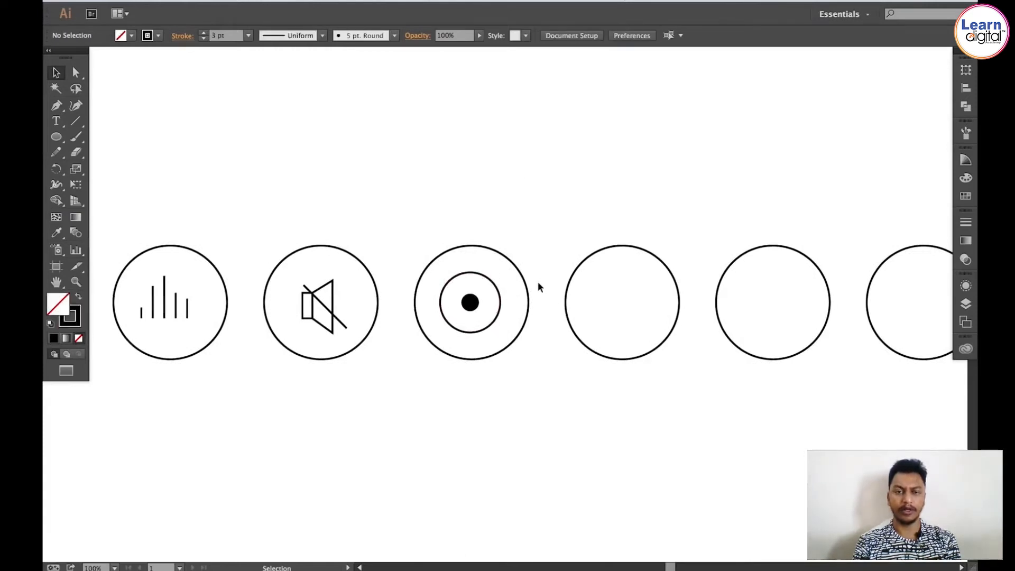
key(ctrl+z)
key(z)
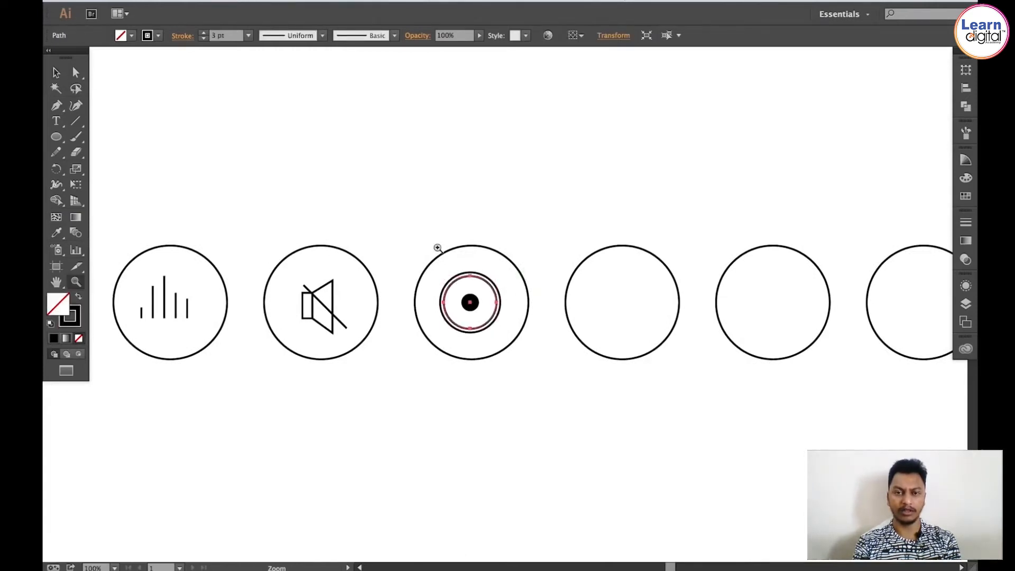
drag(375, 218, 554, 380)
key(v)
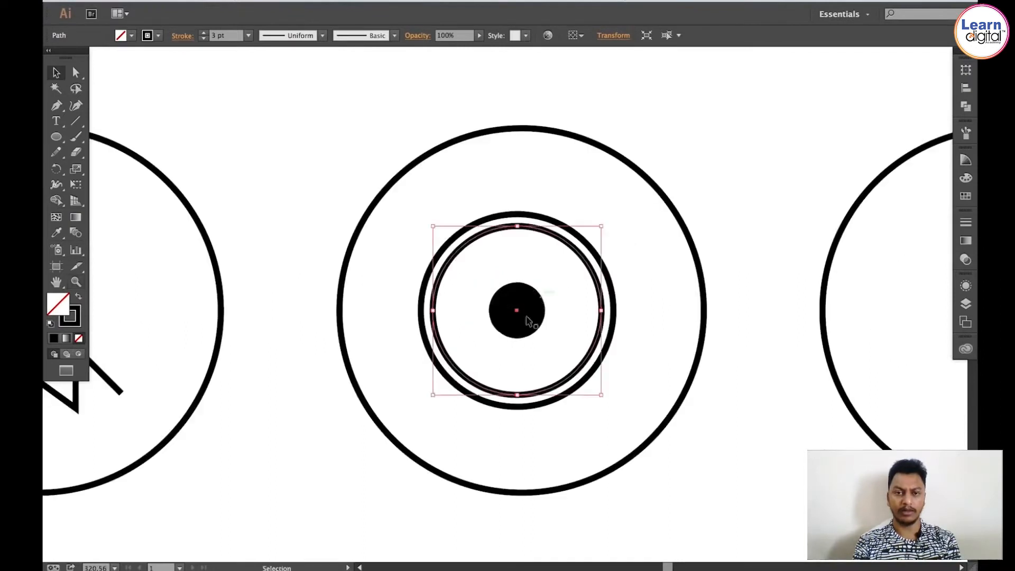
Step: Swap the CD's centre dot to an outlined circle with no fill and set its stroke weight to 3 pt
key(space)
drag(572, 296, 520, 291)
click(711, 122)
key(space)
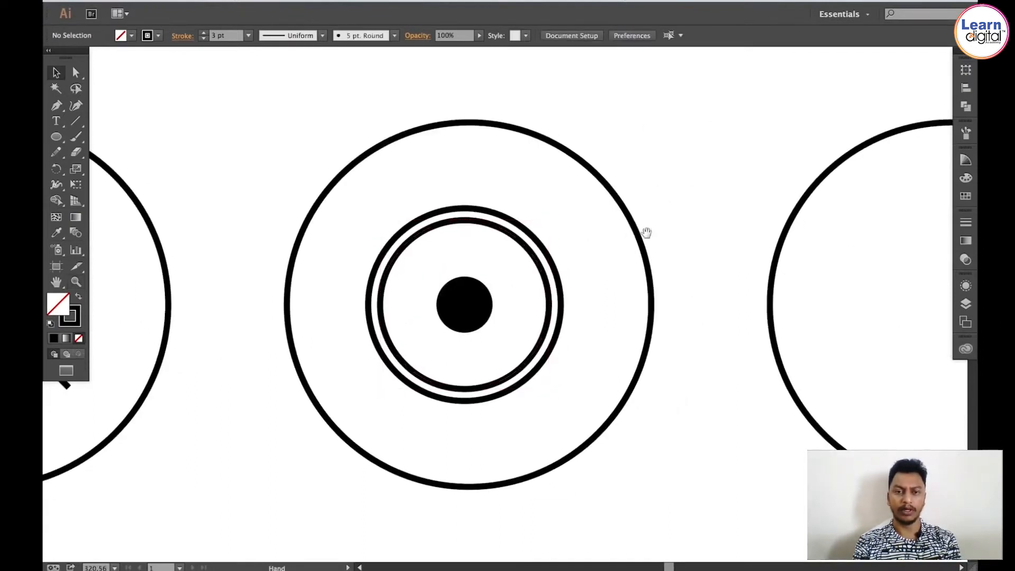
drag(646, 233, 635, 201)
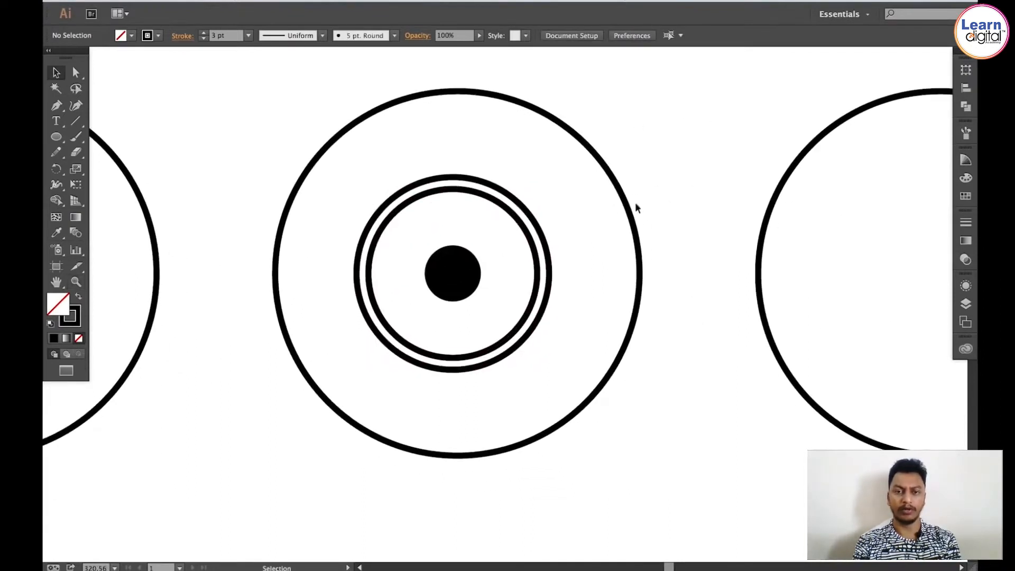
click(450, 263)
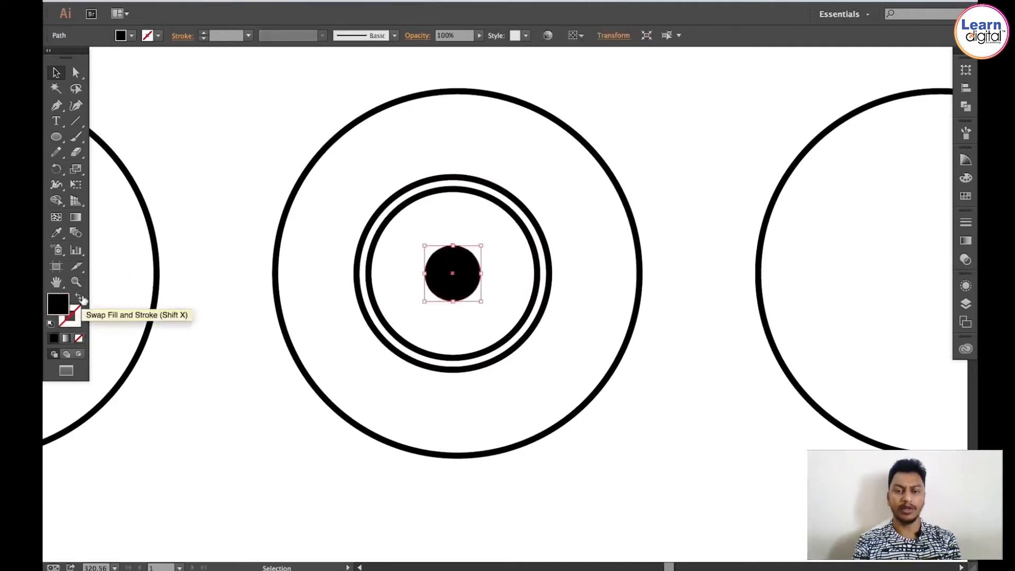
click(77, 299)
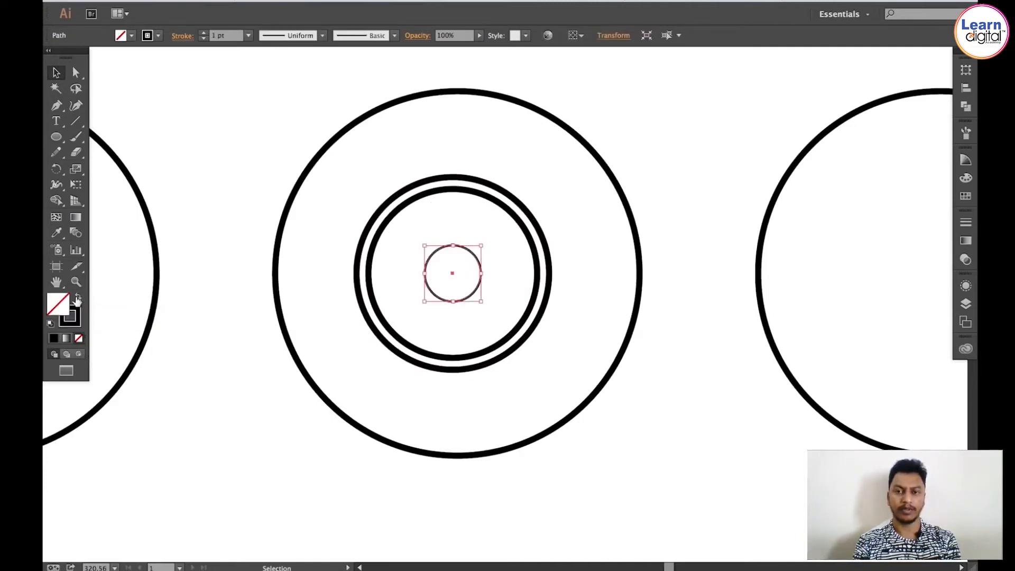
click(964, 224)
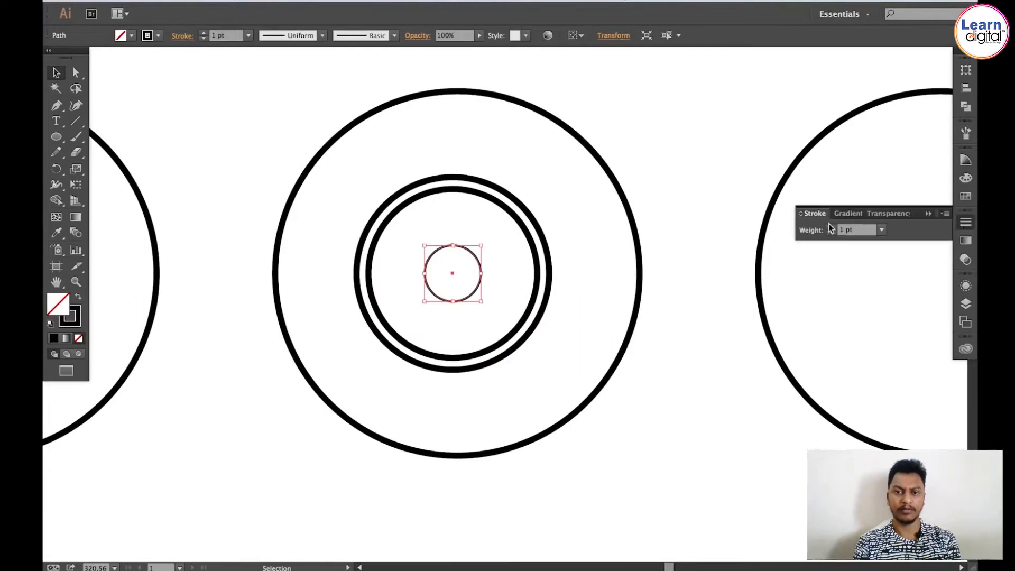
click(832, 227)
click(832, 227)
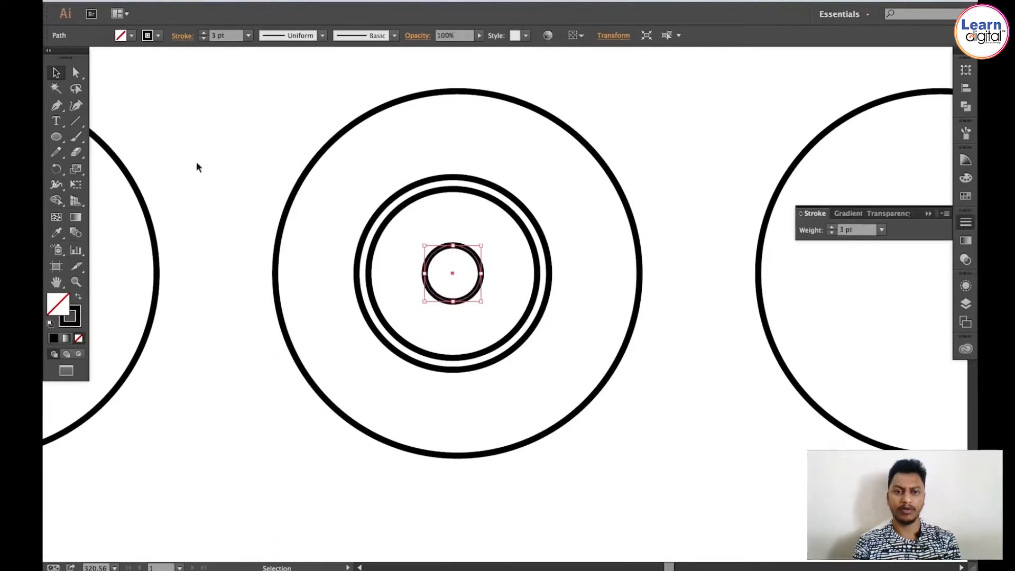
click(248, 138)
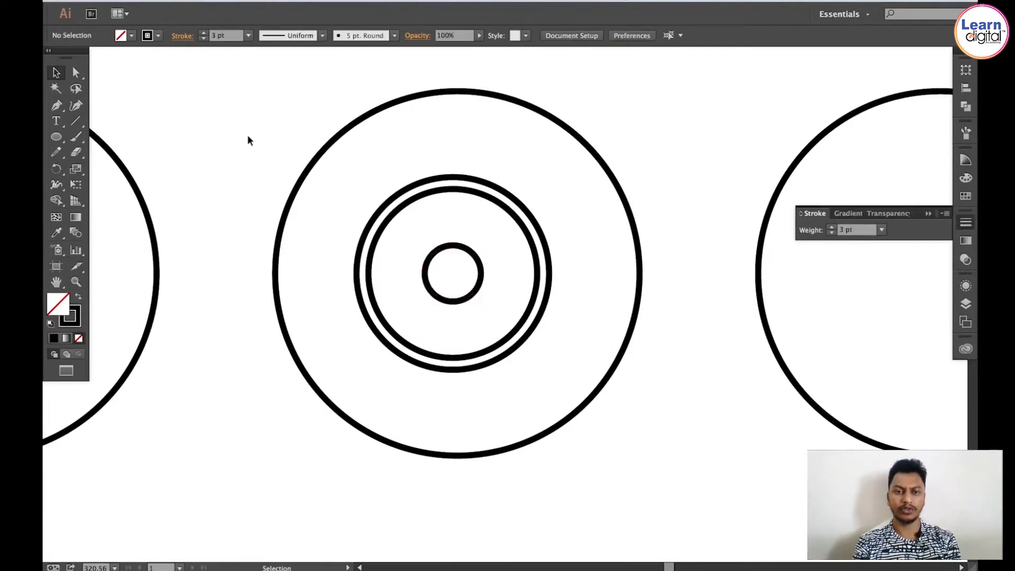
Step: Delete the inner ring of the CD's double ring
click(383, 229)
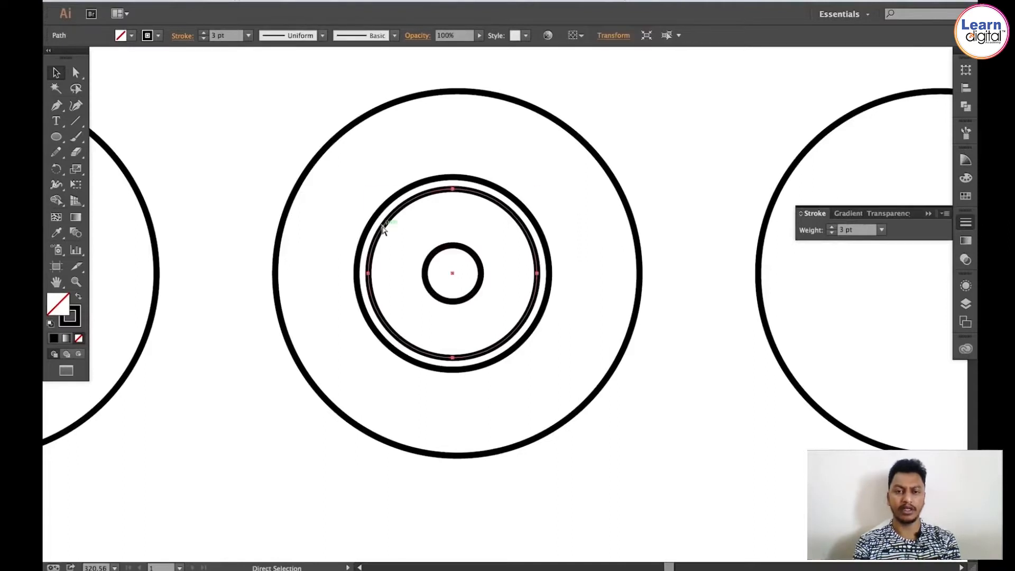
key(Delete)
key(v)
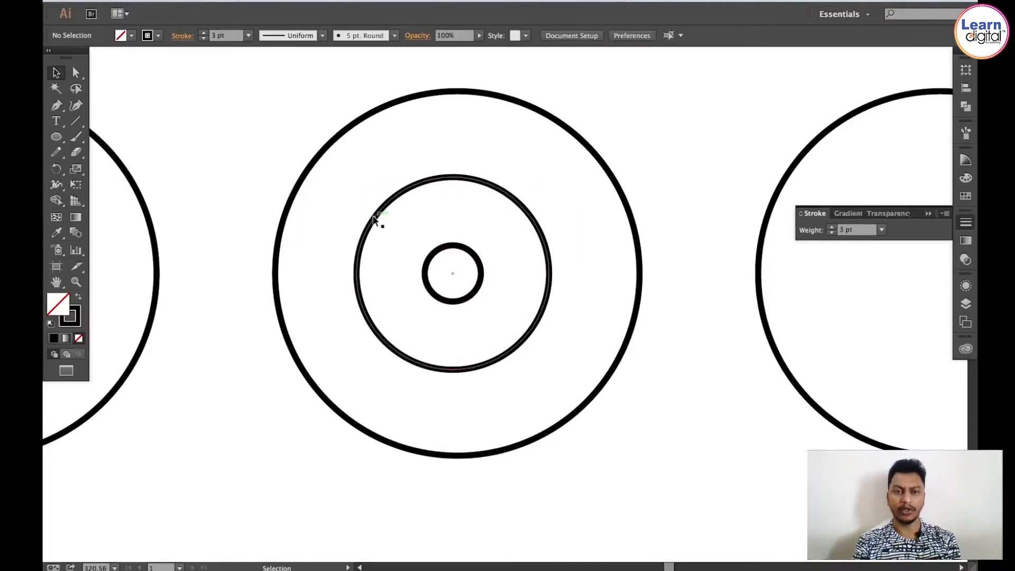
Step: Swap the remaining ring's stroke to a fill, making it a solid black disc
click(377, 220)
click(75, 297)
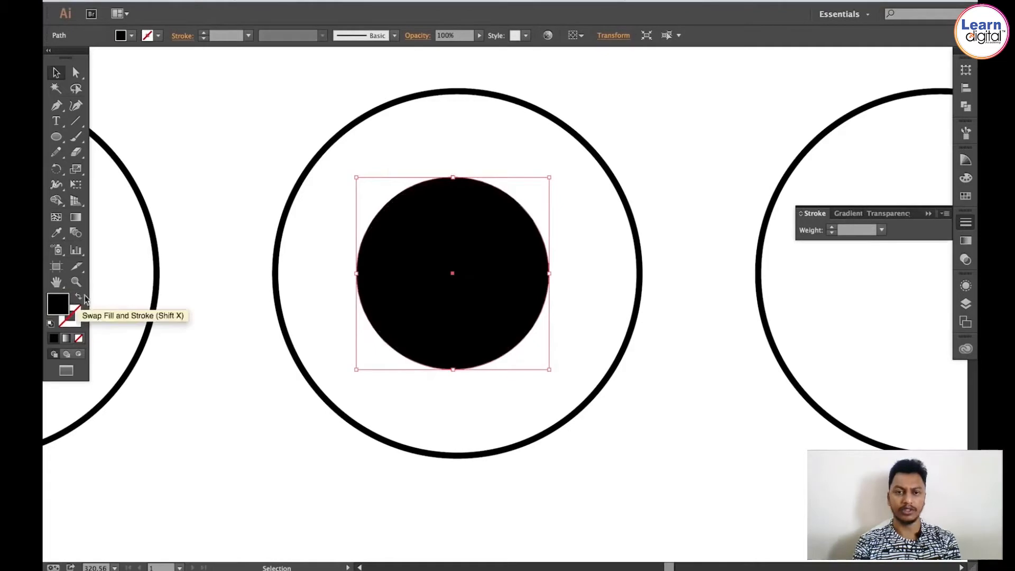
key(super+shift+a)
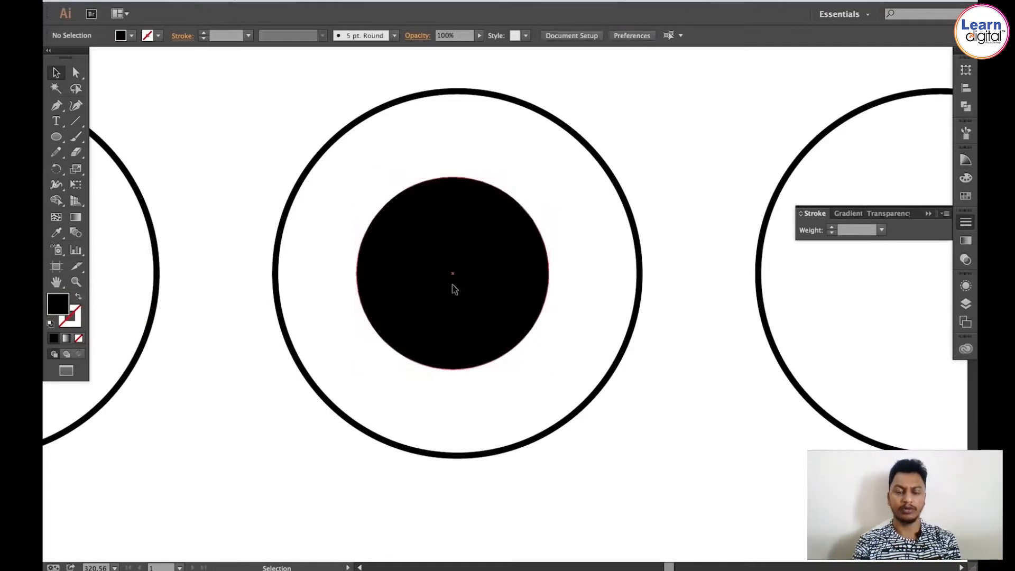
Step: Fill the small centre circle with white to form the CD's hole
click(453, 285)
key(a)
key(v)
key(super+shift+a)
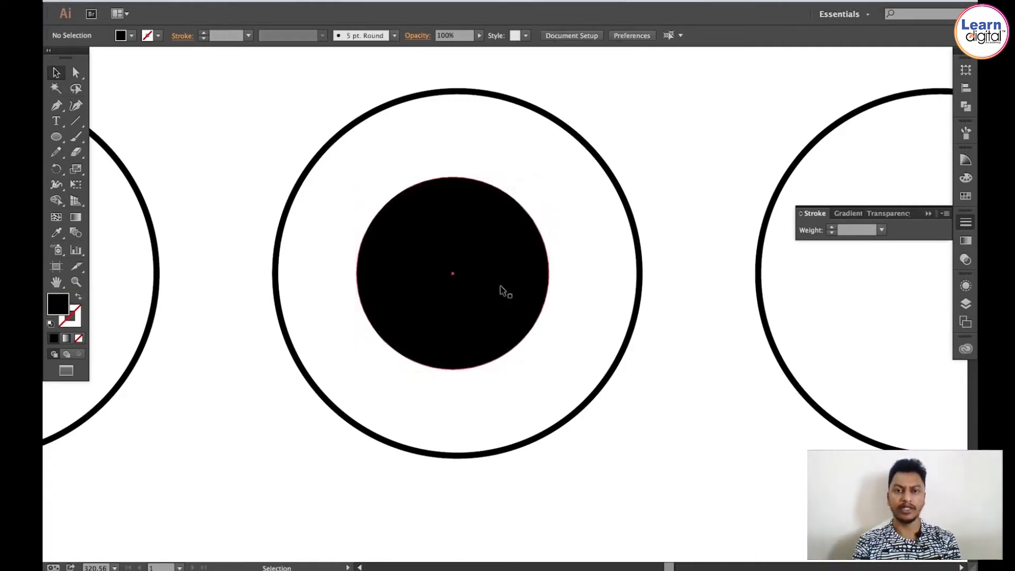
drag(481, 391, 442, 261)
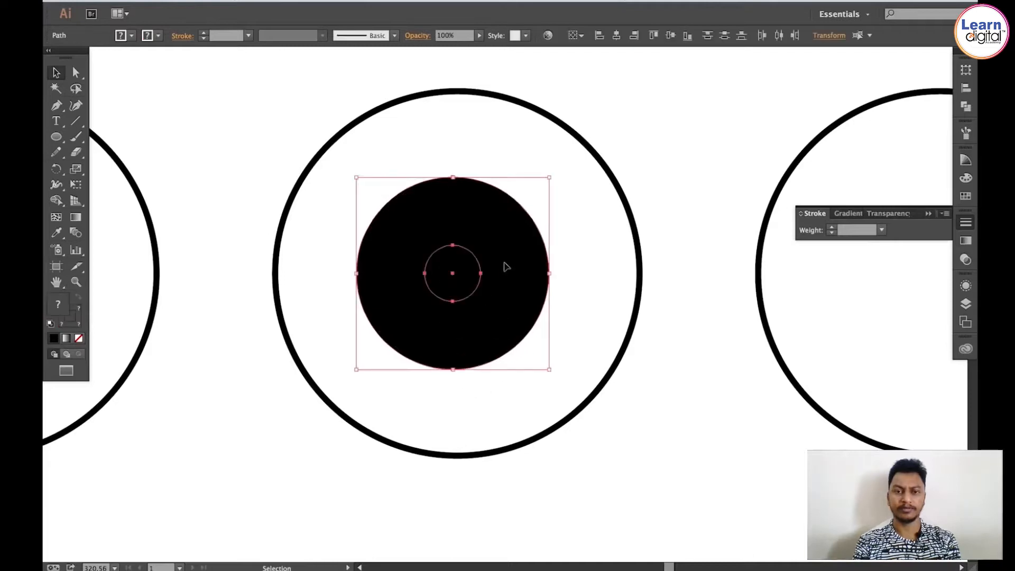
shift+click(505, 264)
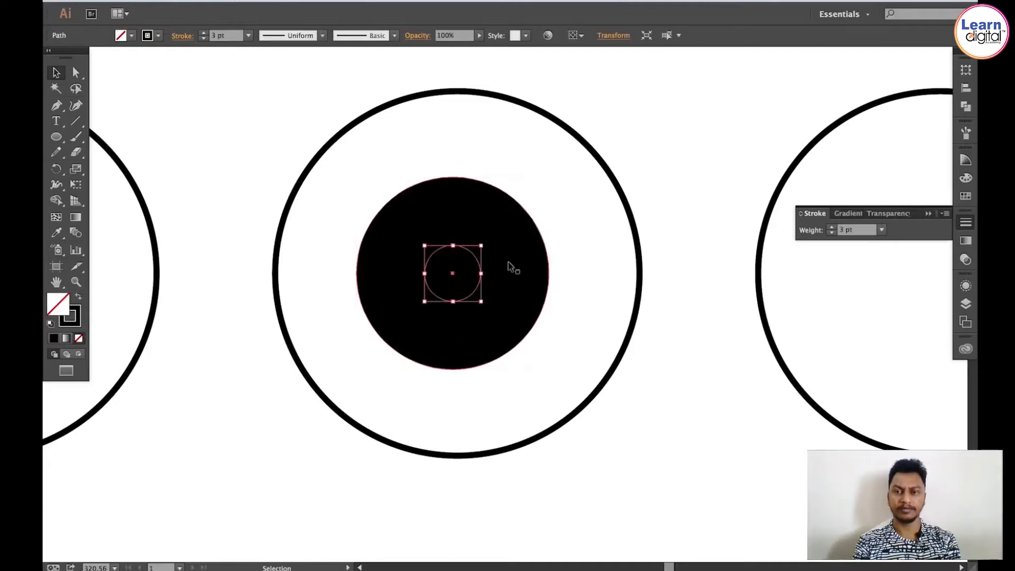
click(966, 195)
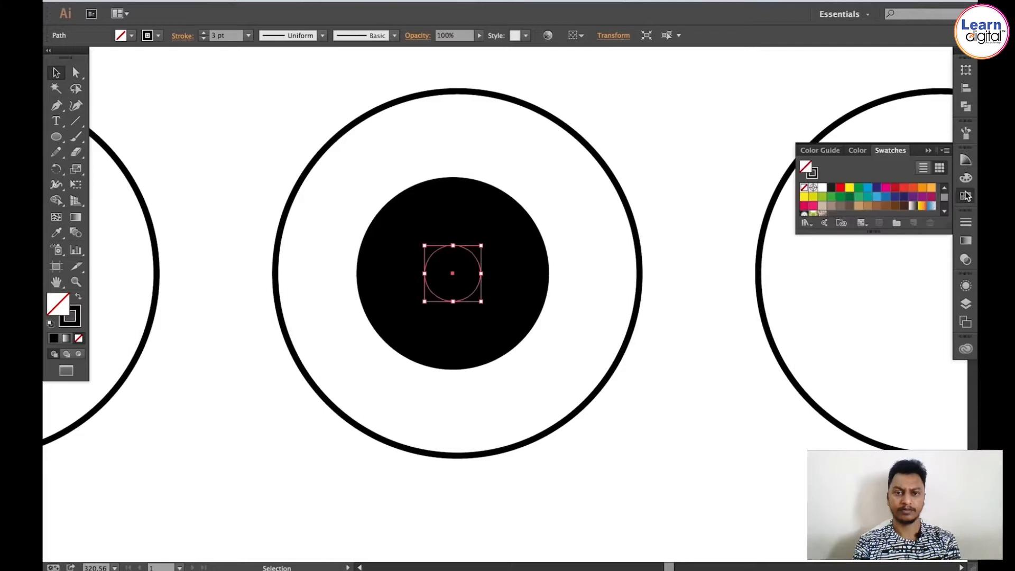
click(822, 189)
click(668, 135)
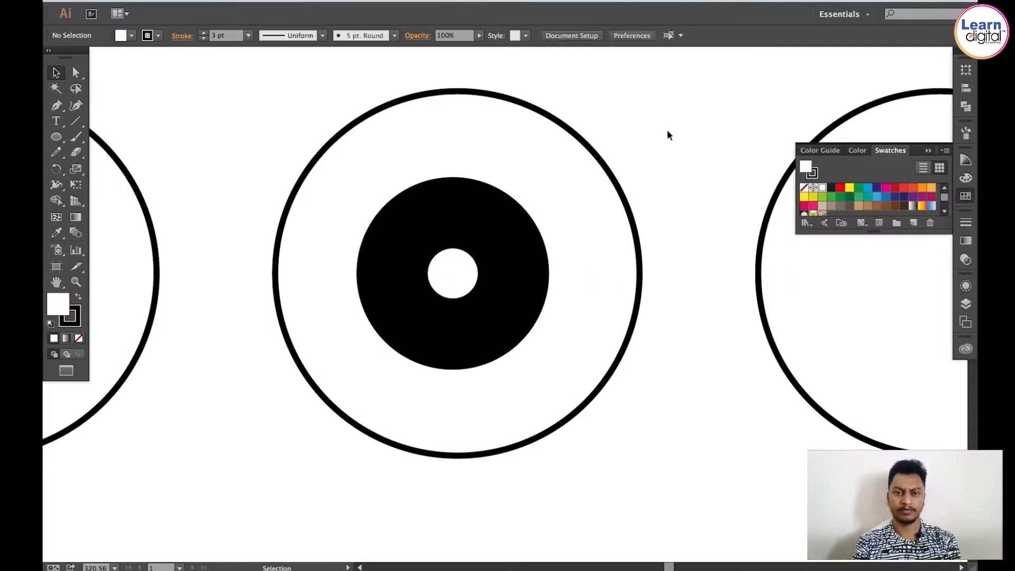
Step: Zoom out to review the icon row, then zoom back in on the CD icon
key(a)
key(super+1)
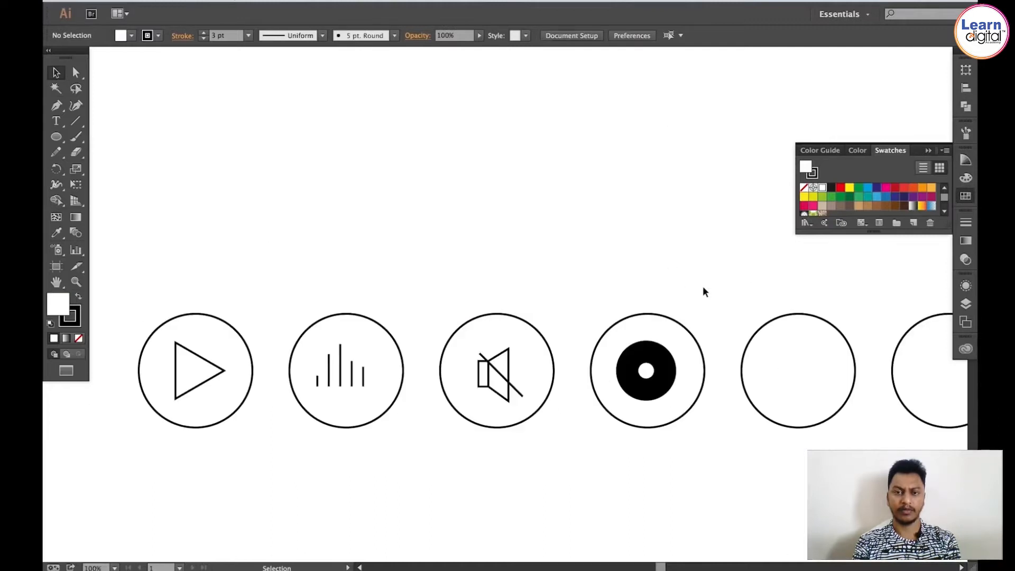
key(space)
drag(696, 290, 616, 237)
key(ctrl+space)
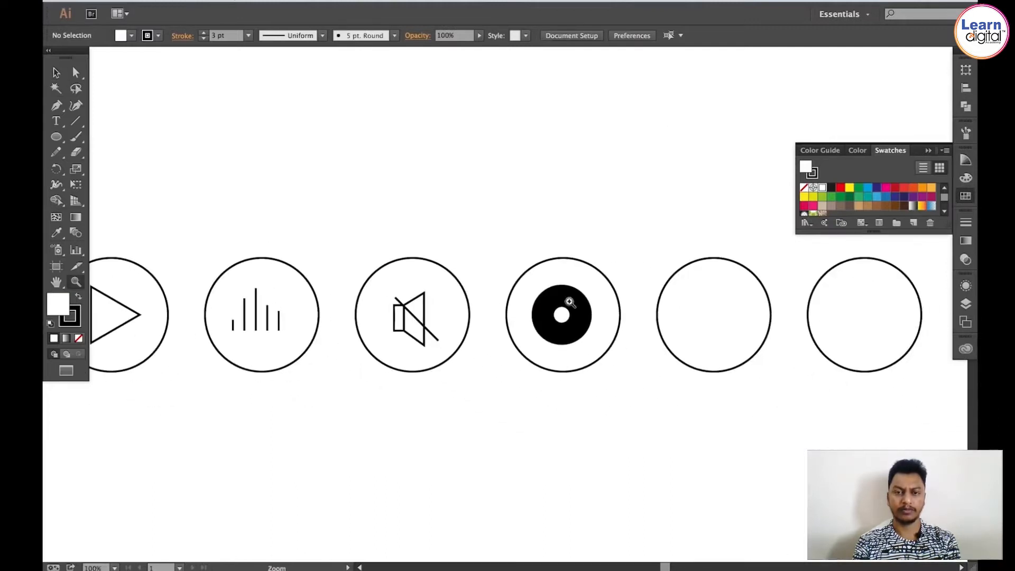
click(566, 302)
click(485, 317)
key(super+1)
key(super+space)
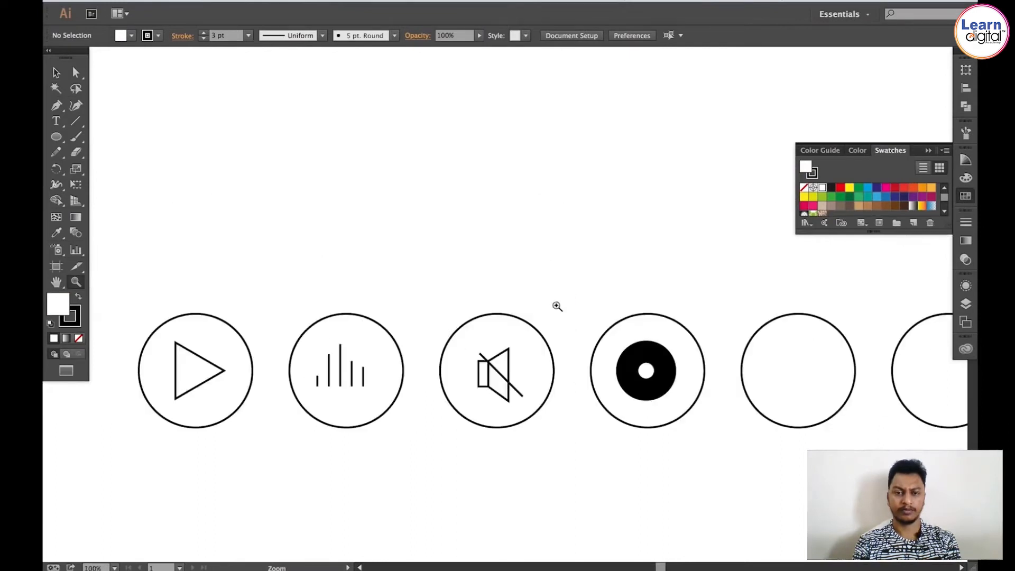
click(658, 368)
click(658, 367)
key(space)
drag(677, 351, 837, 411)
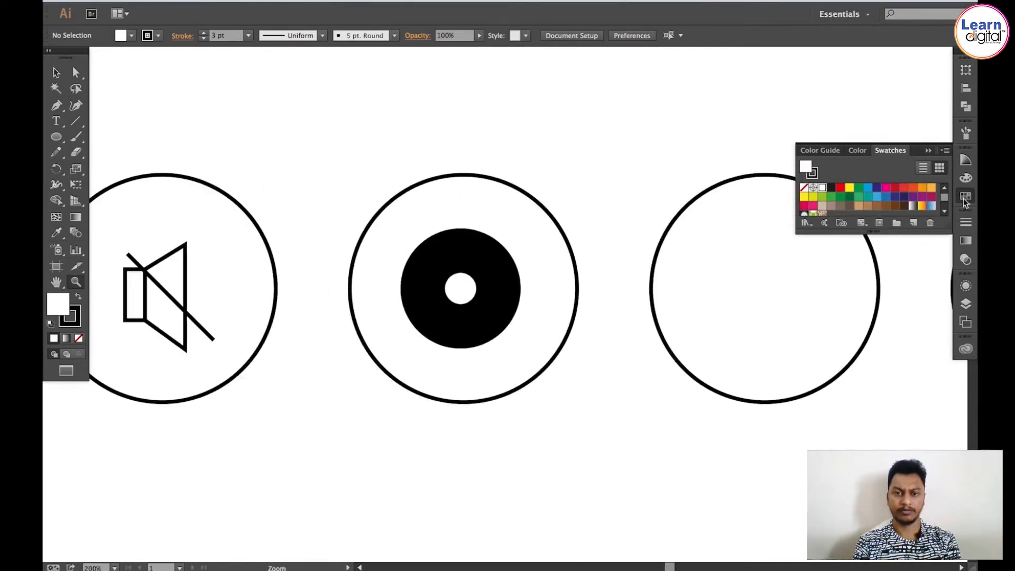
Step: Paste a copy of the black disc in place, scale it slightly smaller, and turn it into a thin white outline ring
key(v)
click(465, 250)
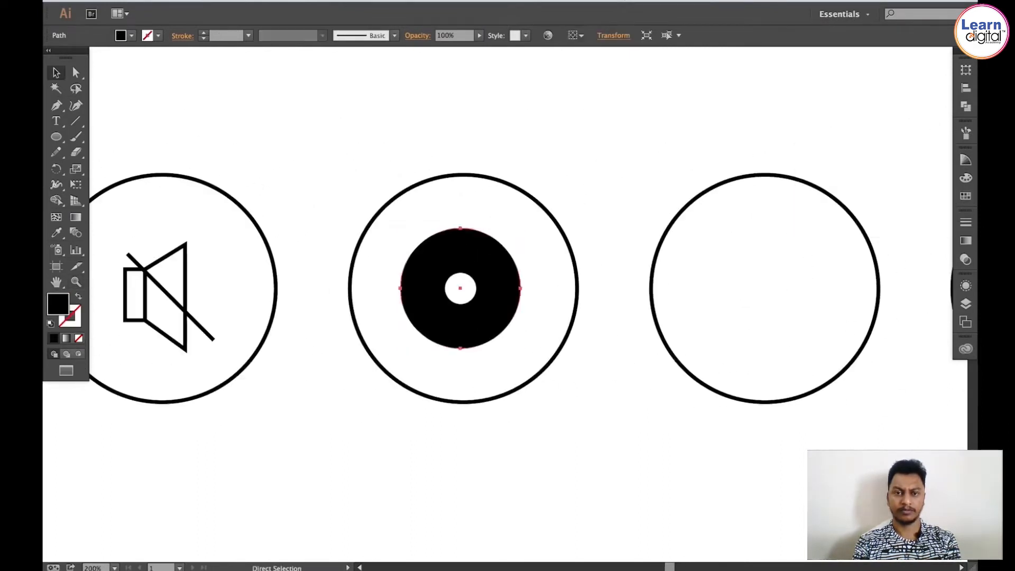
click(169, 1)
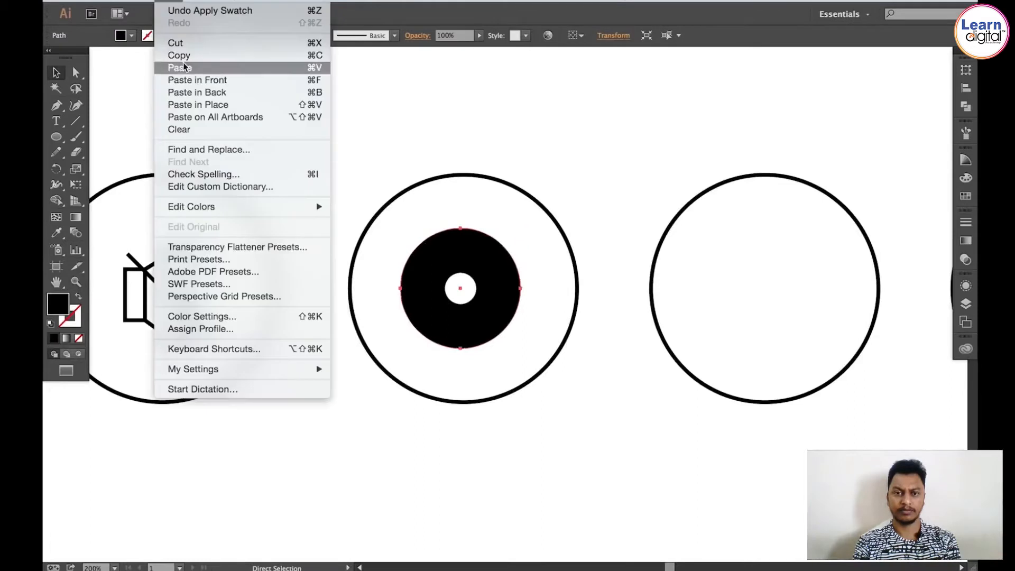
click(188, 103)
key(s)
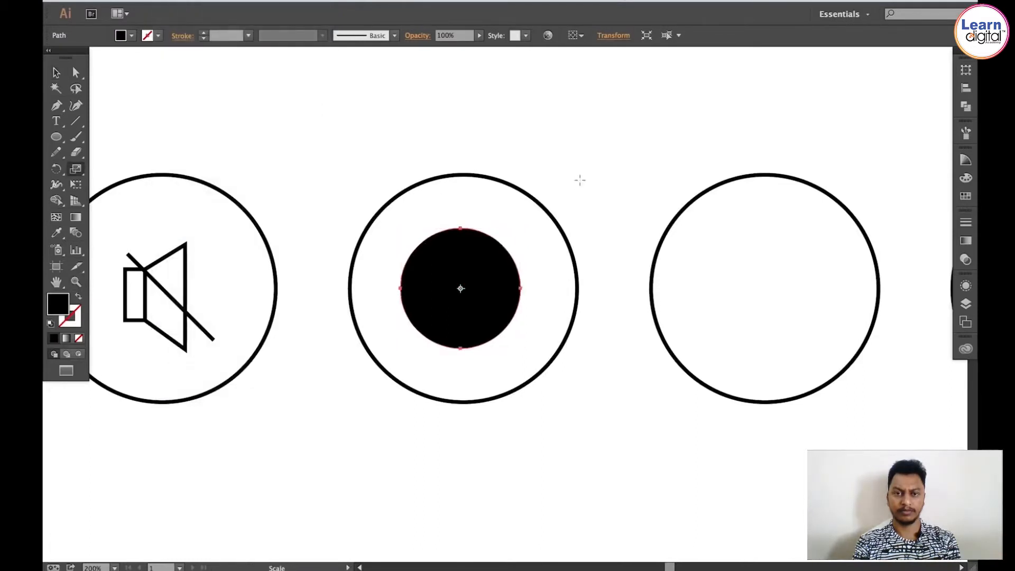
drag(580, 180, 568, 192)
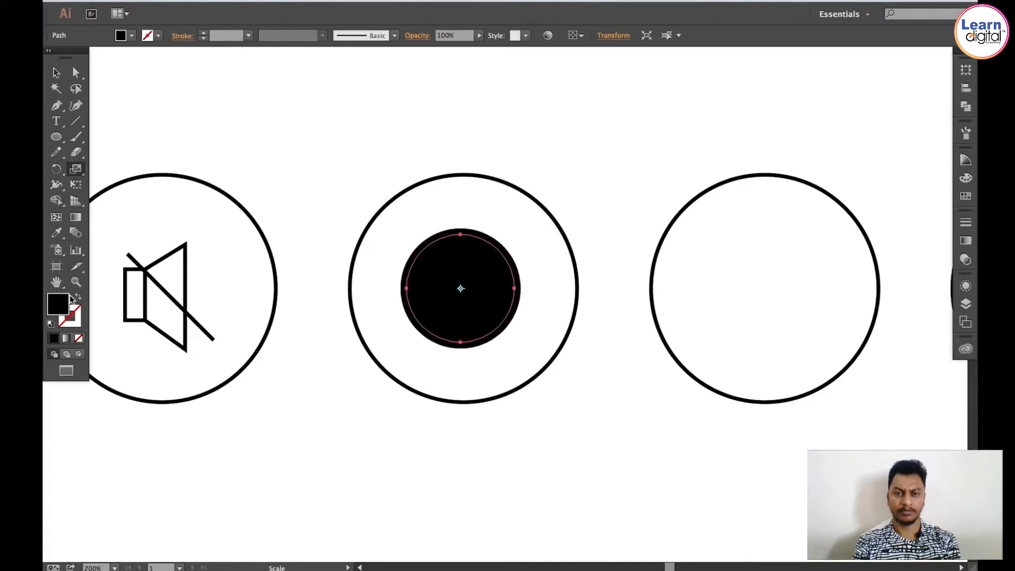
click(78, 299)
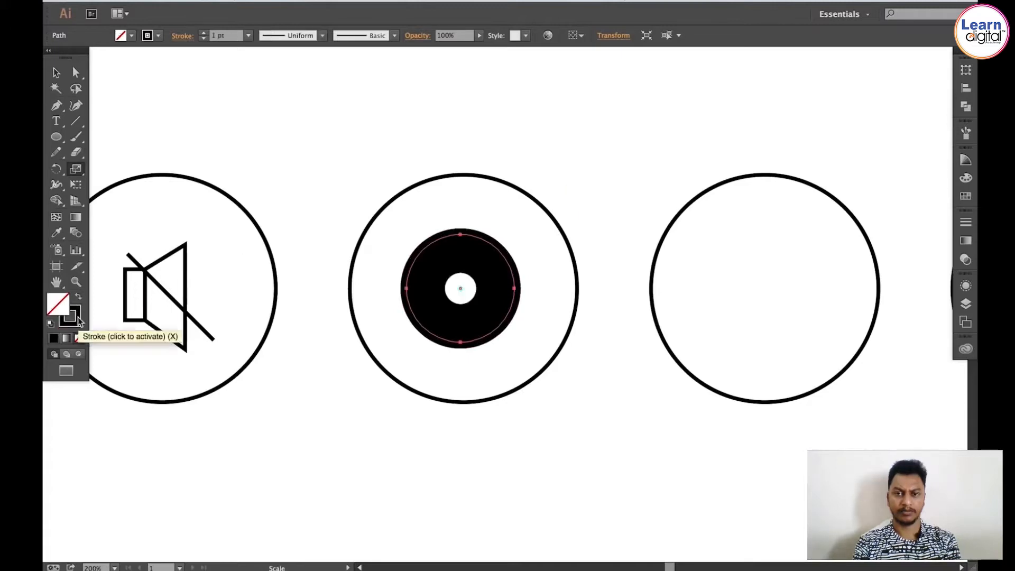
click(77, 320)
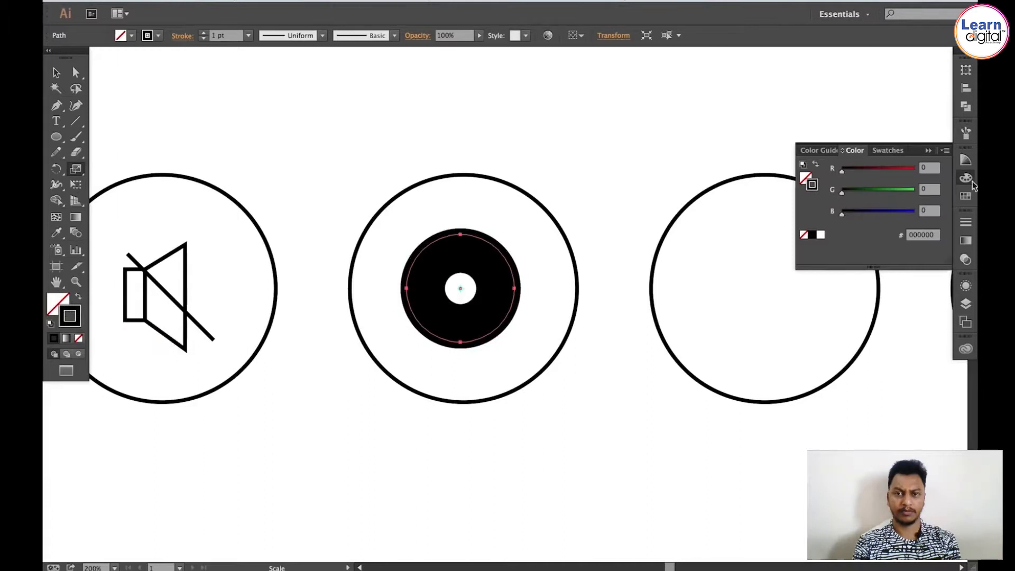
click(966, 196)
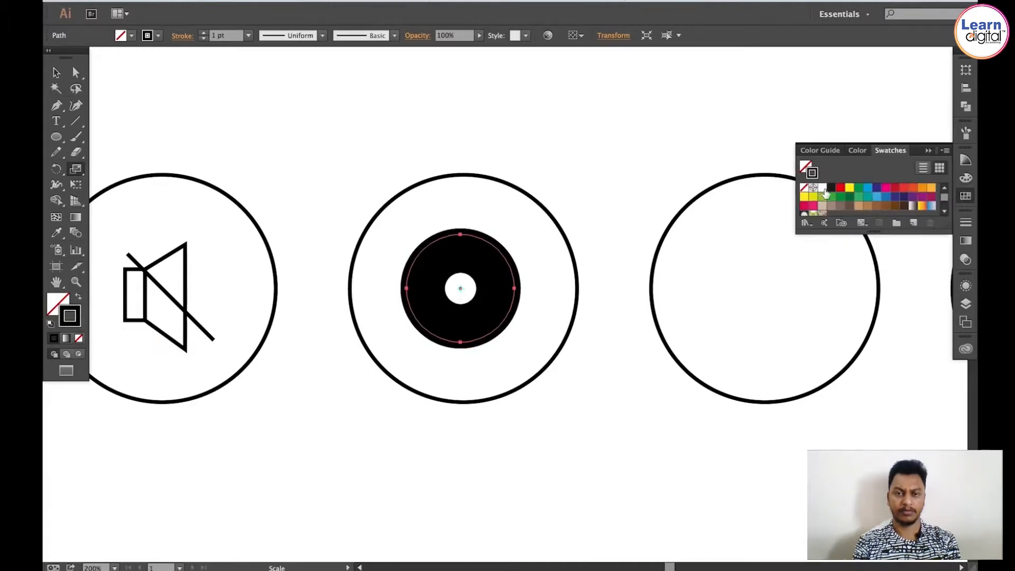
click(823, 189)
click(601, 141)
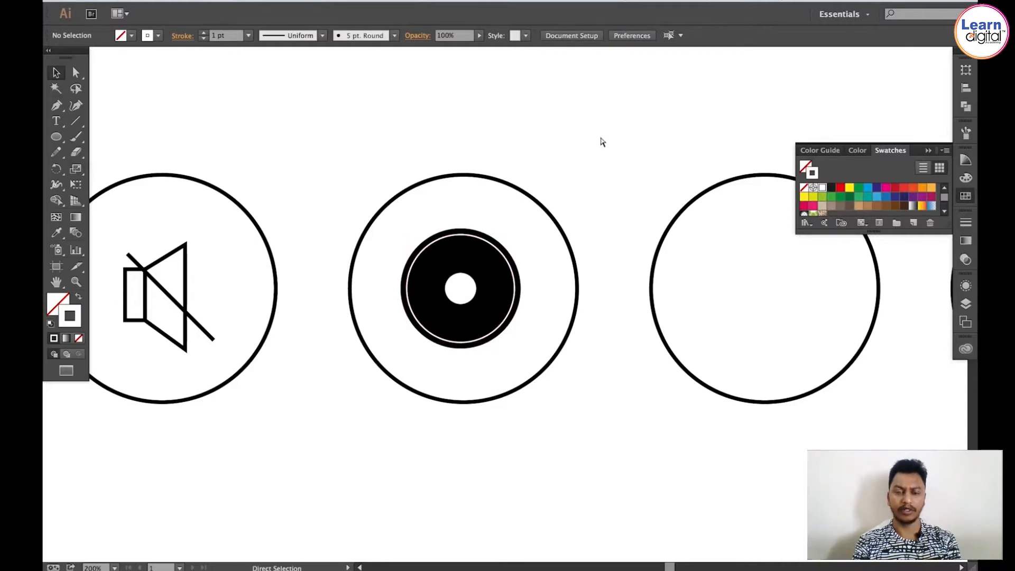
Step: Draw a small horizontal ellipse in the lower-left of the fifth circle for a note head and give it a black stroke
key(ctrl+minus)
key(ctrl+minus)
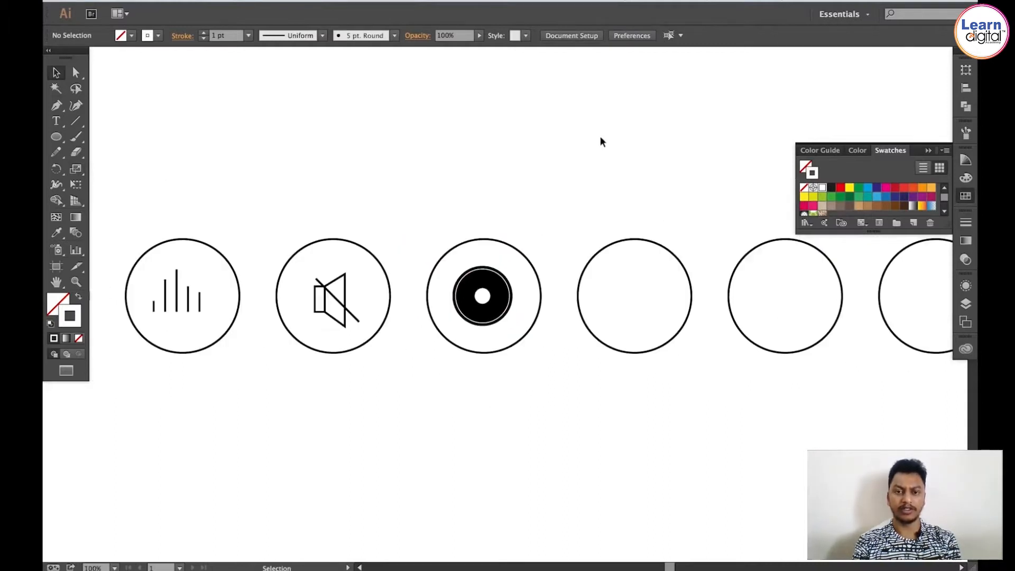
click(966, 198)
drag(535, 194, 494, 186)
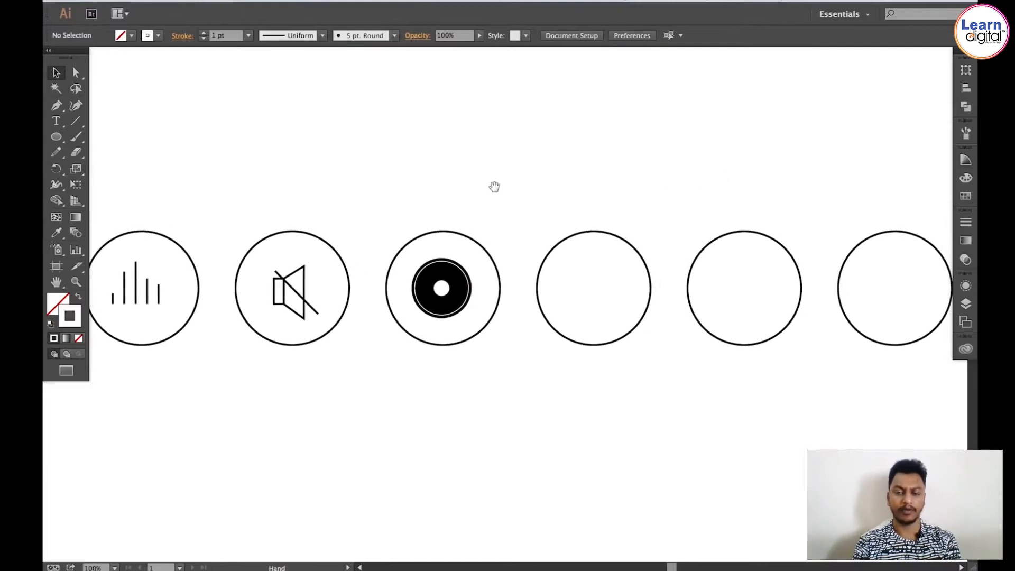
key(z)
click(601, 290)
click(469, 304)
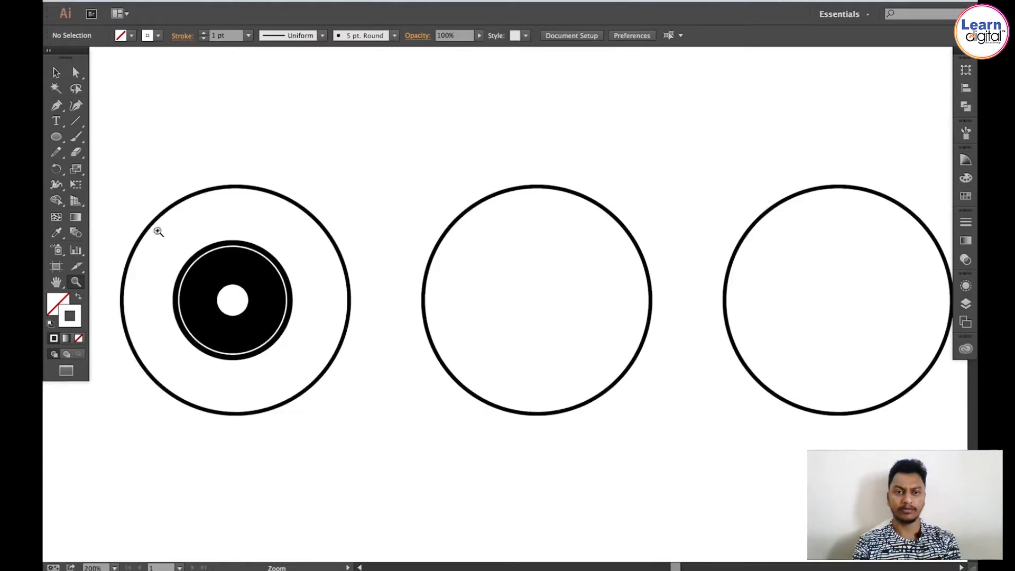
click(56, 137)
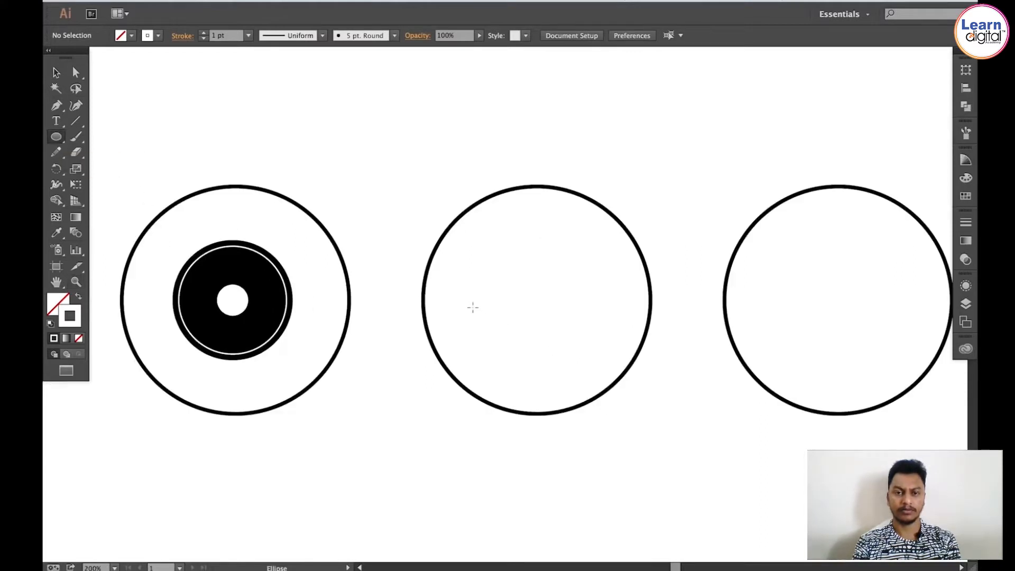
drag(473, 307, 526, 348)
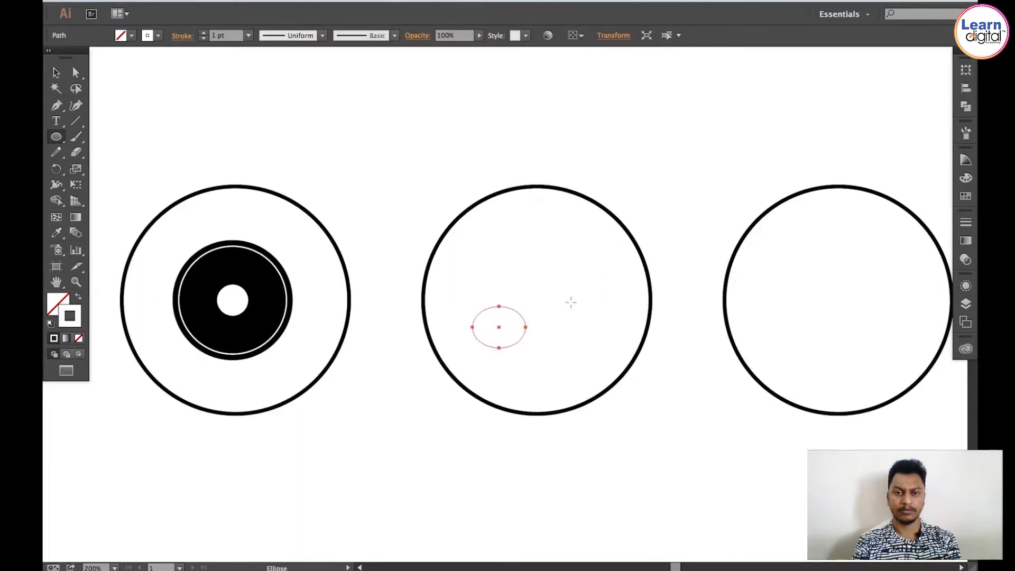
key(v)
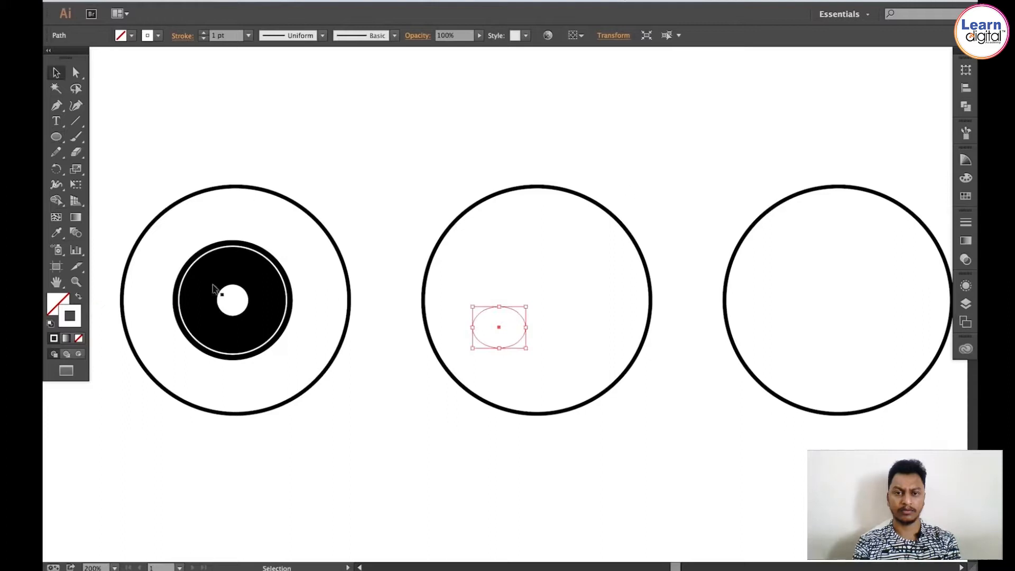
click(957, 199)
click(832, 189)
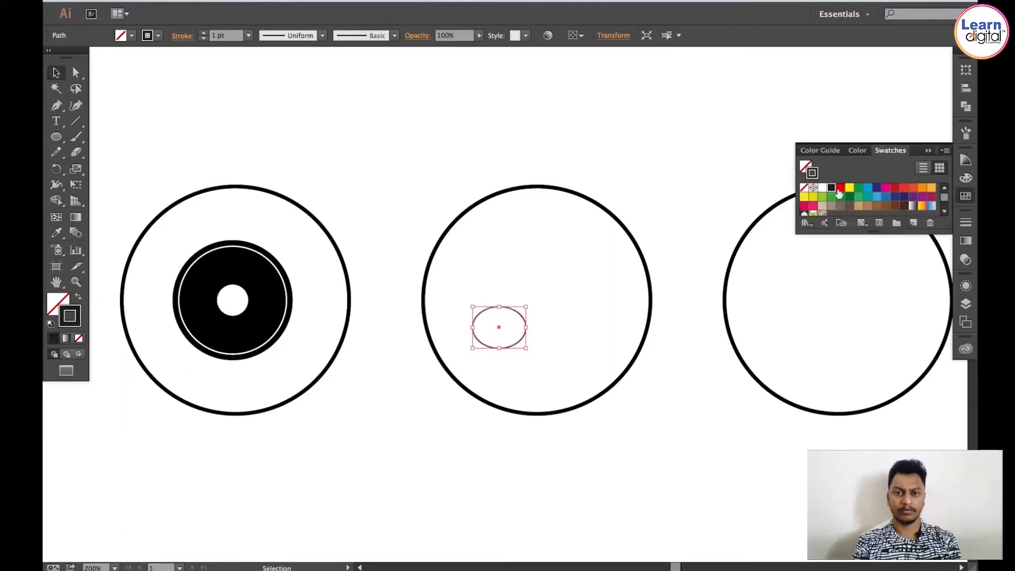
Step: Set the note head's stroke weight to 3 pt
drag(949, 230, 948, 290)
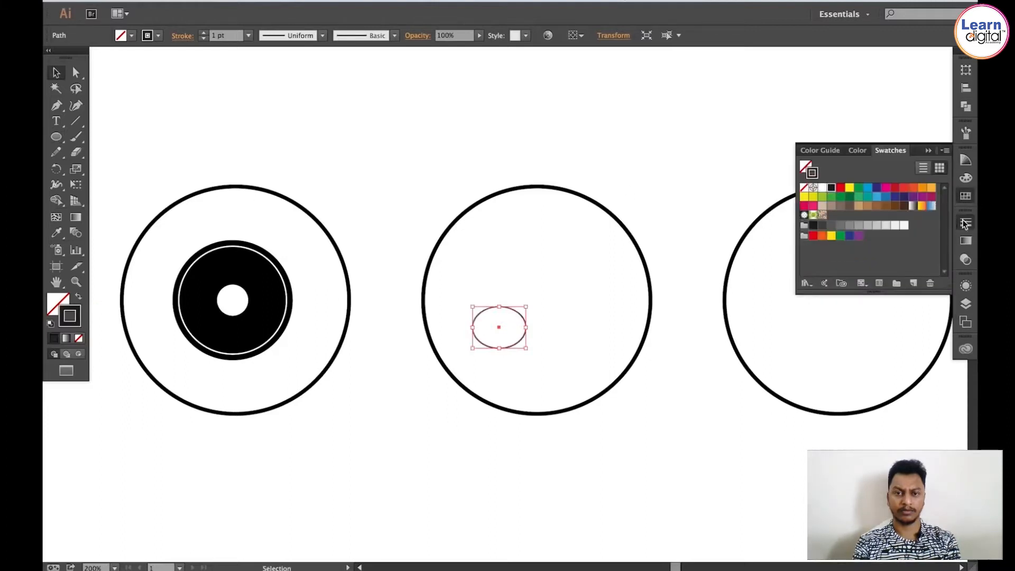
click(966, 223)
click(832, 228)
click(832, 228)
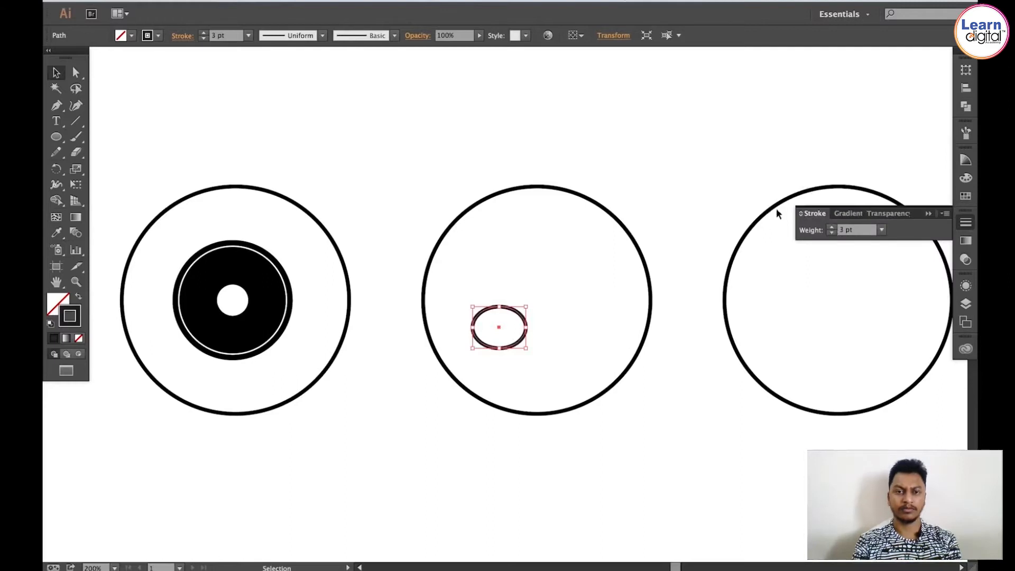
click(380, 109)
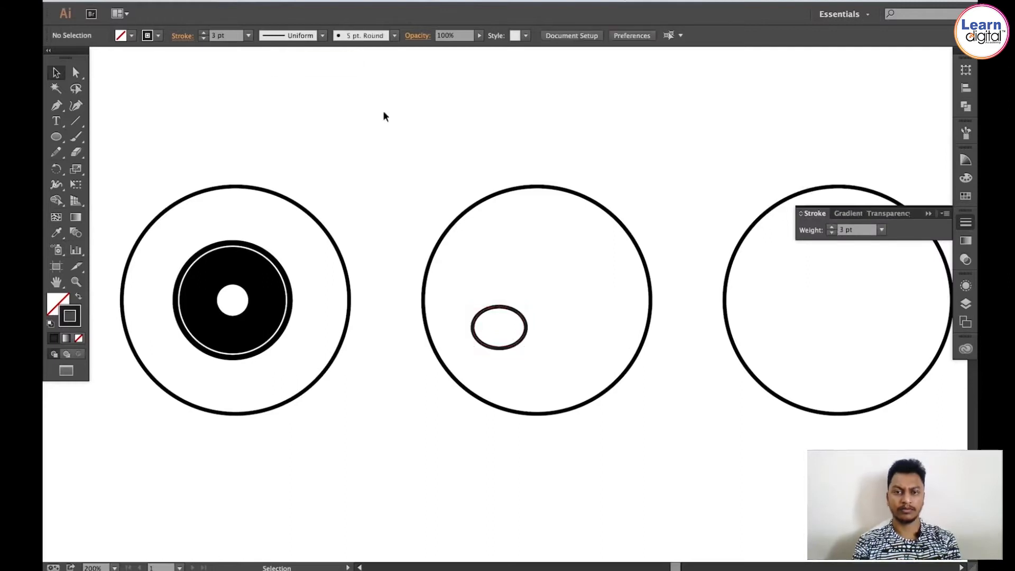
Step: Draw a vertical stem line with the Line Segment tool rising from the right edge of the note head
click(73, 119)
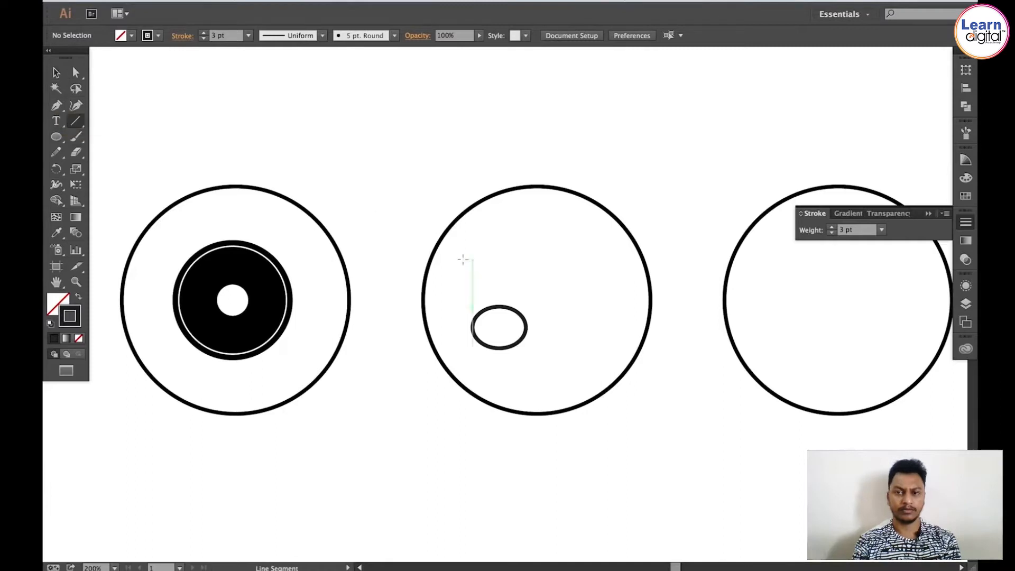
click(526, 327)
click(501, 322)
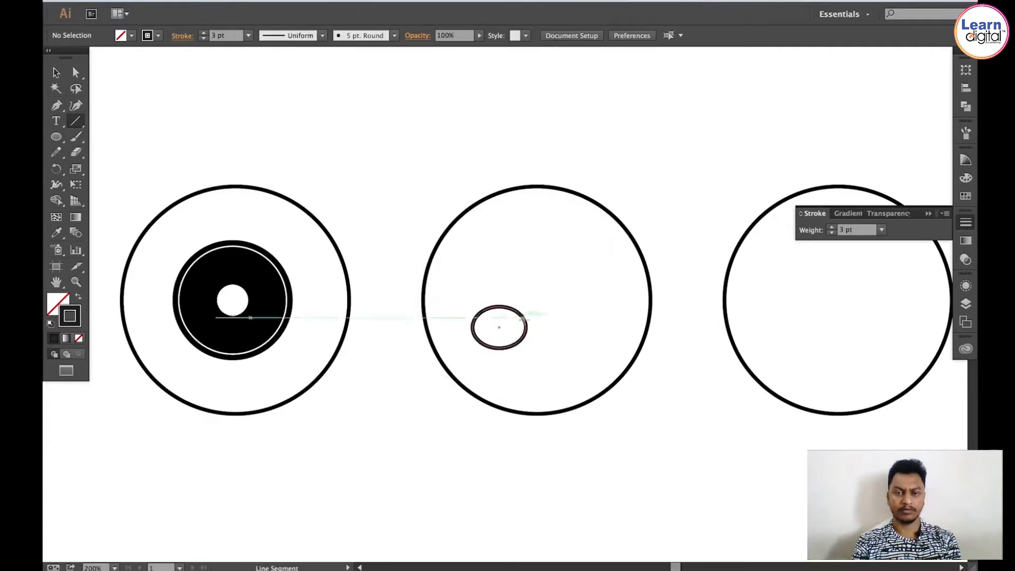
drag(526, 327, 525, 240)
key(v)
click(545, 236)
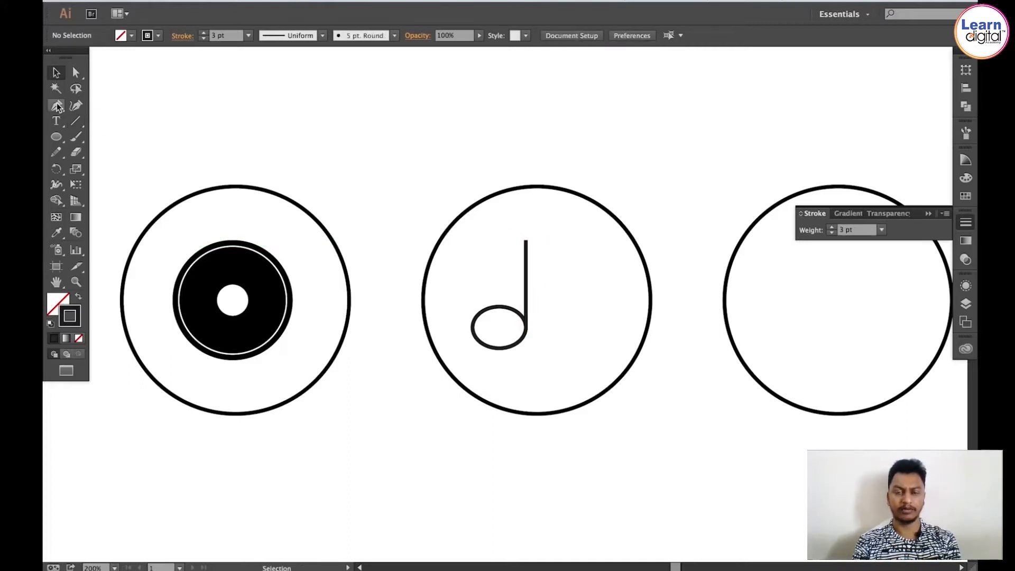
Step: Draw a slanted beam from the stem top with the Pen tool, then a second stem straight down on the right
click(56, 109)
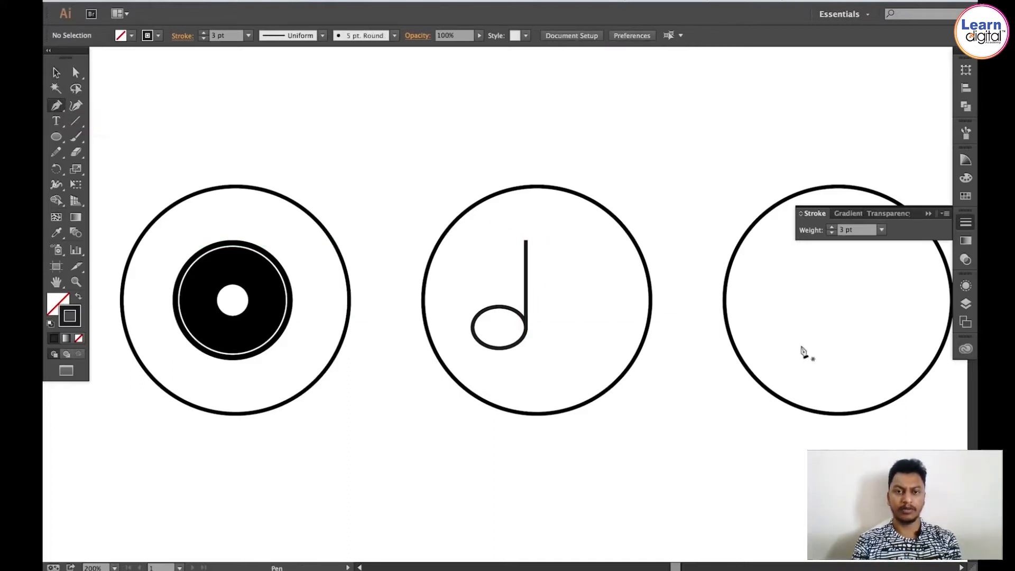
click(526, 242)
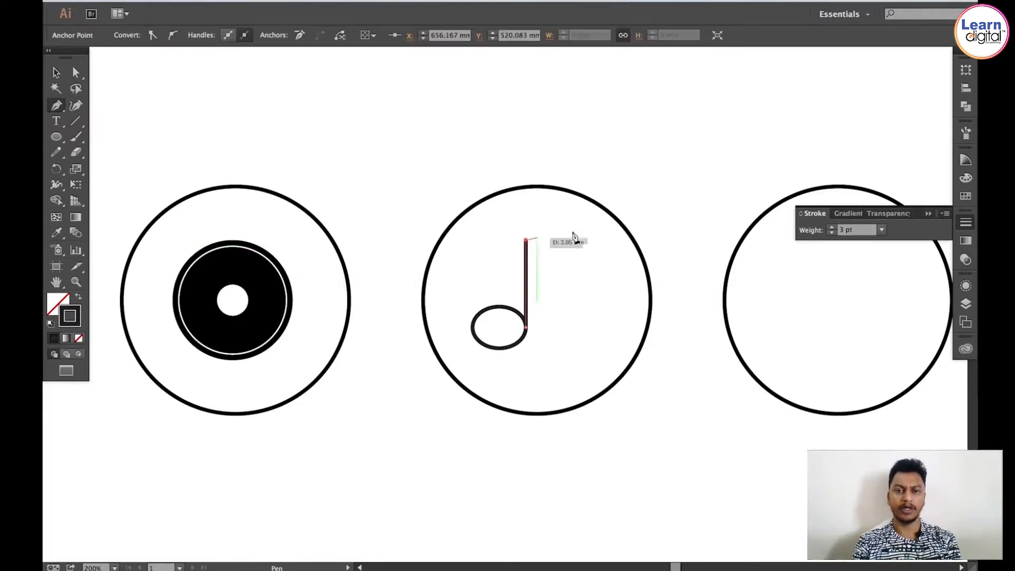
click(619, 214)
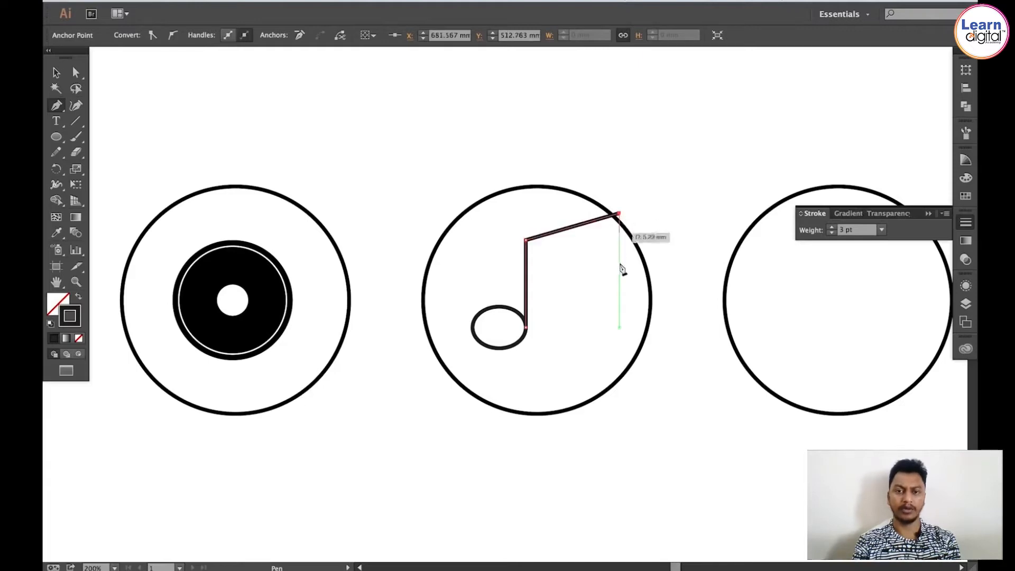
click(620, 301)
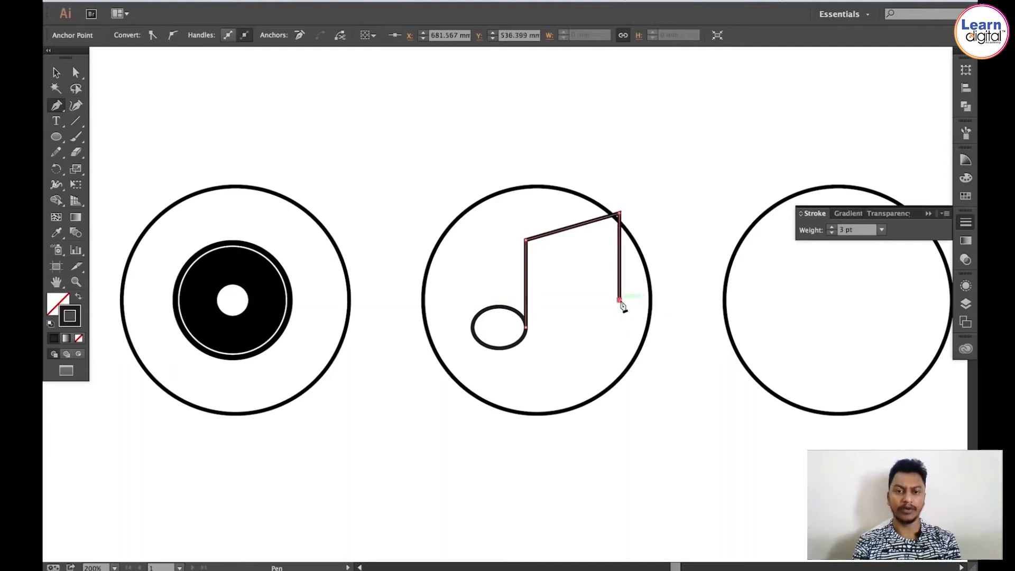
super+click(600, 303)
key(v)
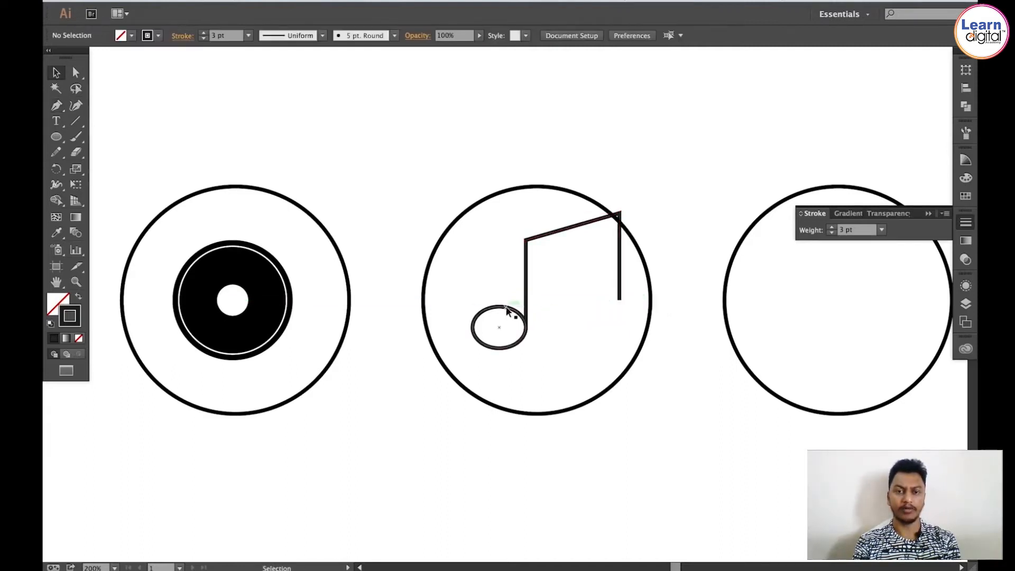
Step: Copy the note head, paste it in place, and move the copy to the bottom of the second stem
click(504, 312)
click(169, 2)
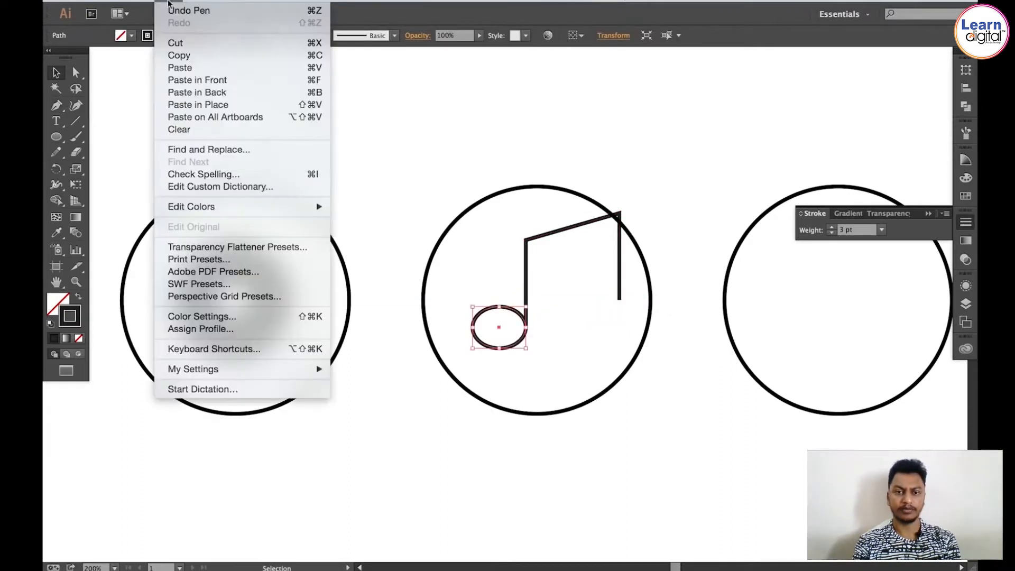
click(179, 56)
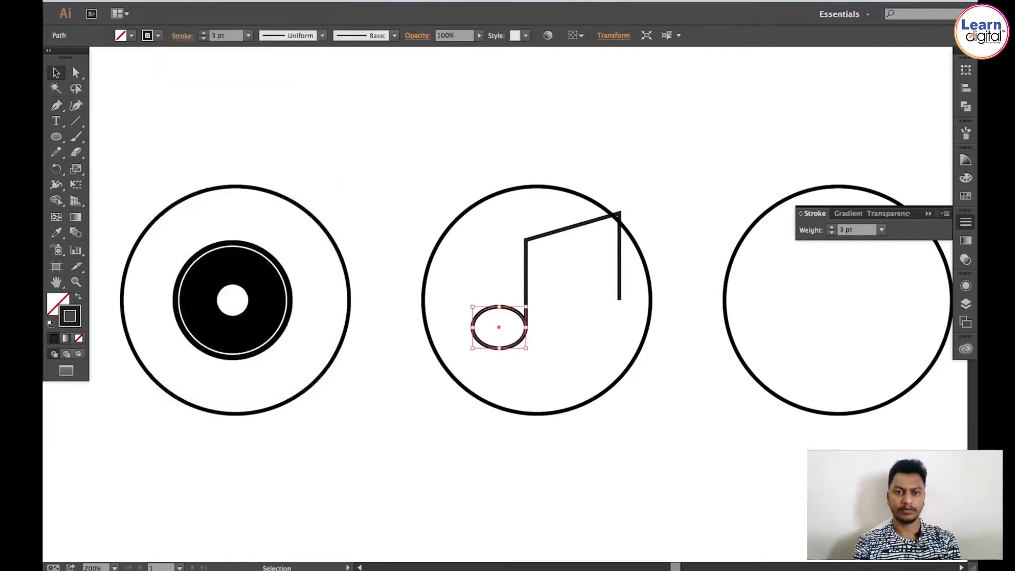
click(169, 2)
click(198, 104)
drag(514, 313, 609, 286)
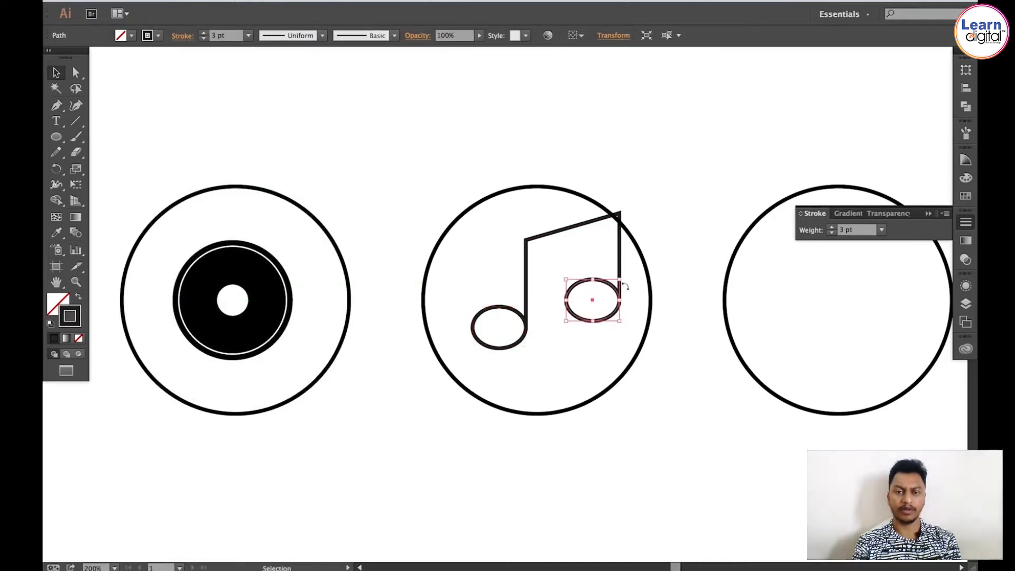
Step: Rotate the first note head slightly so it tilts like a musical note
click(501, 310)
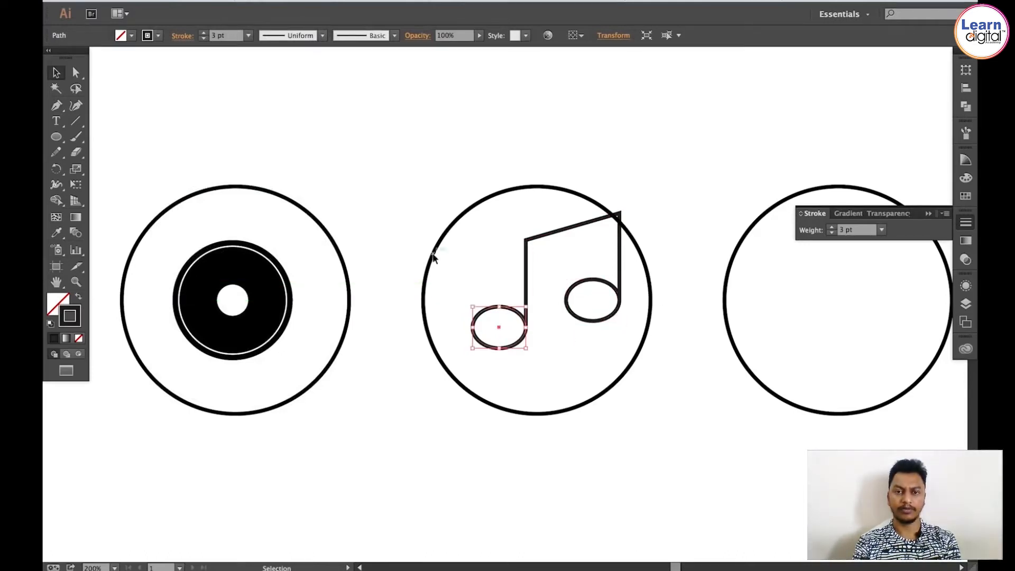
click(68, 168)
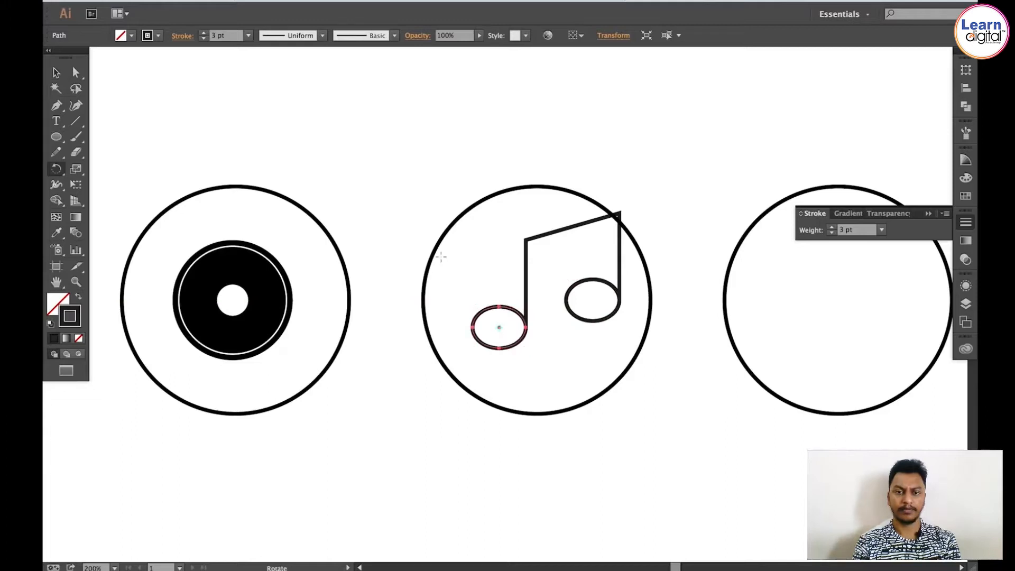
drag(440, 256, 552, 370)
key(v)
click(480, 280)
Step: Nudge the first note head slightly so its edge meets the stem
key(ctrl+space)
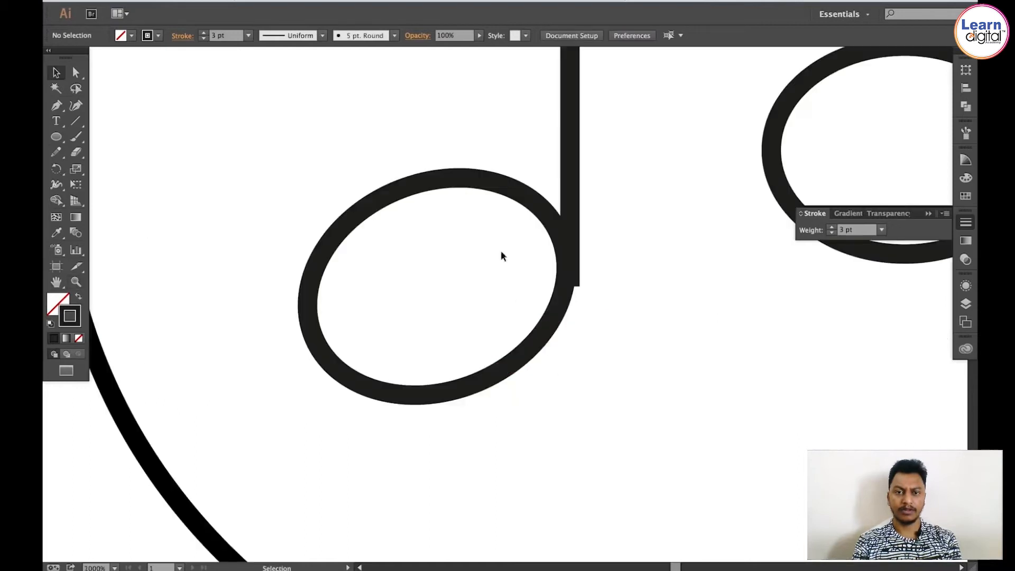
click(512, 192)
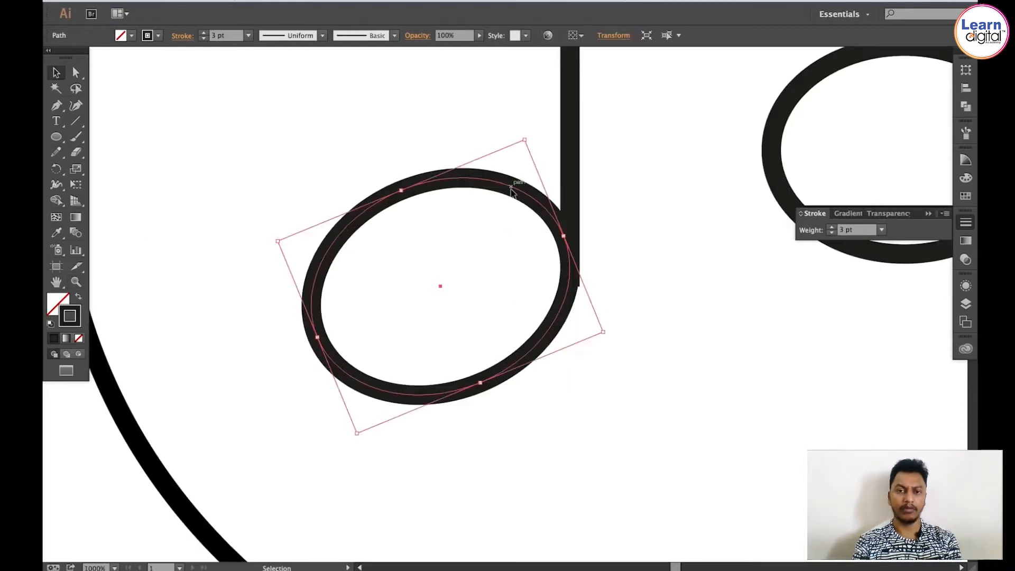
key(ctrl+space)
drag(512, 183, 642, 384)
drag(482, 355, 455, 370)
key(z)
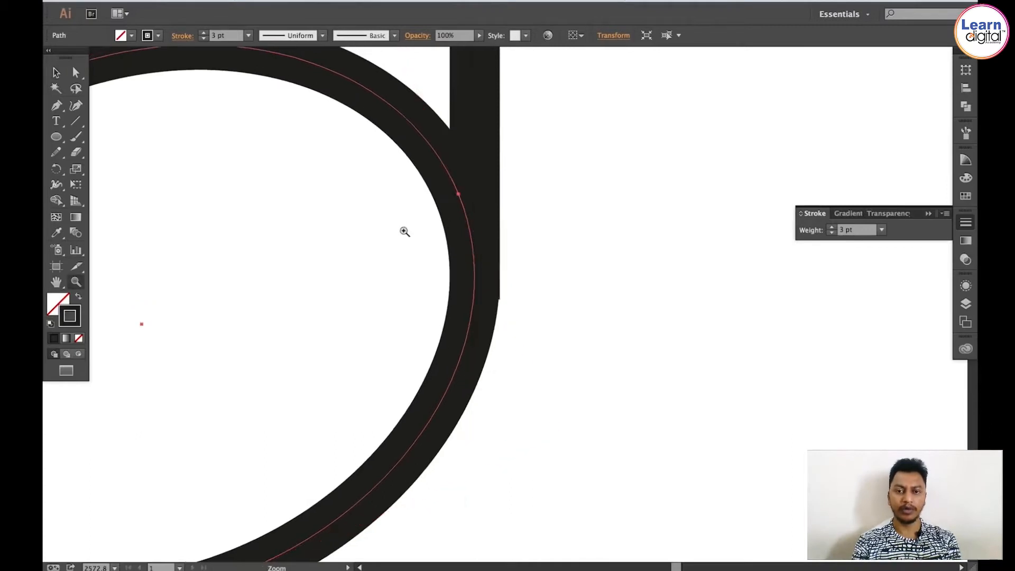
drag(392, 197, 556, 347)
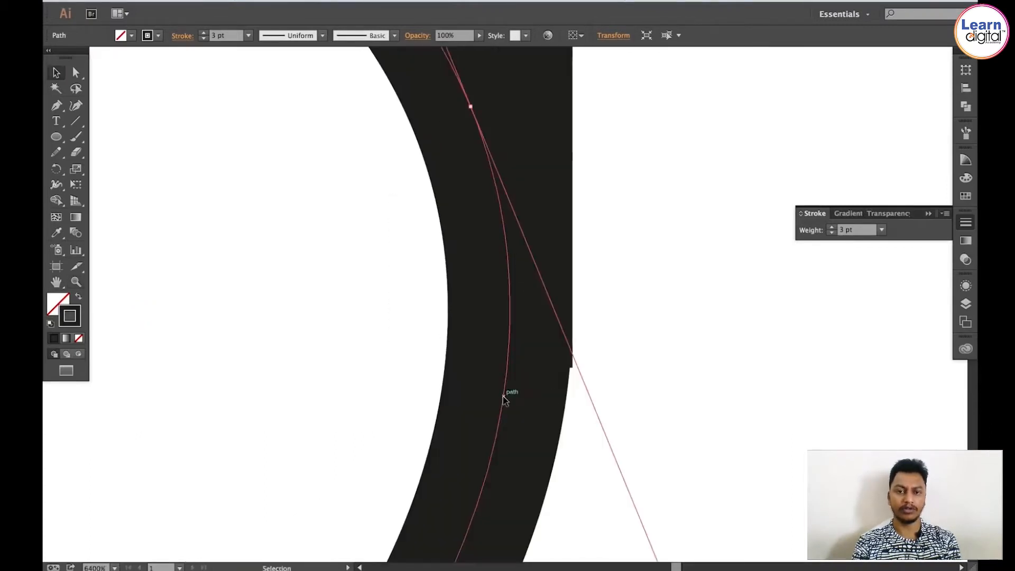
drag(502, 399, 505, 408)
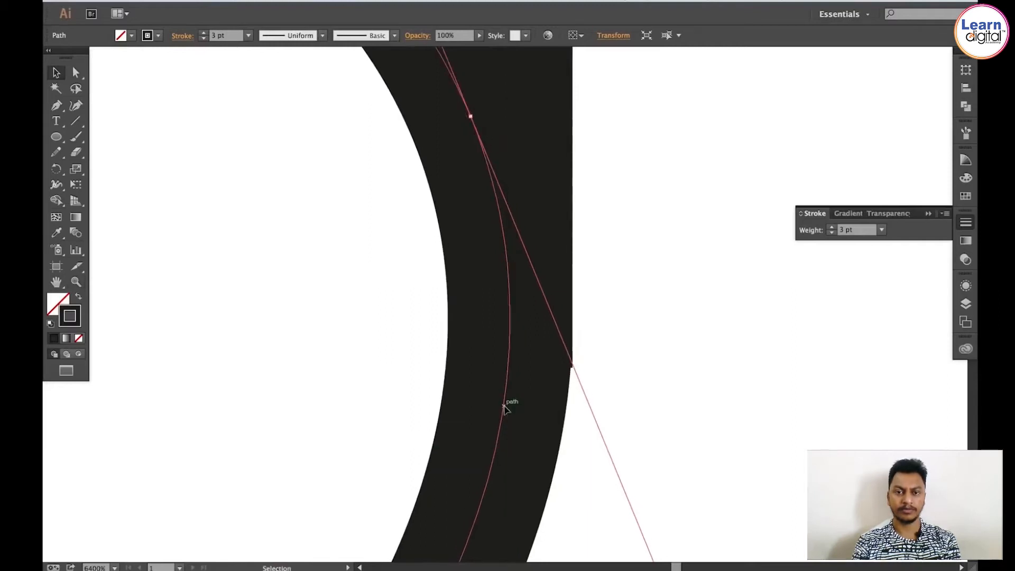
click(620, 294)
key(ctrl+minus)
key(ctrl+minus)
key(ctrl+minus)
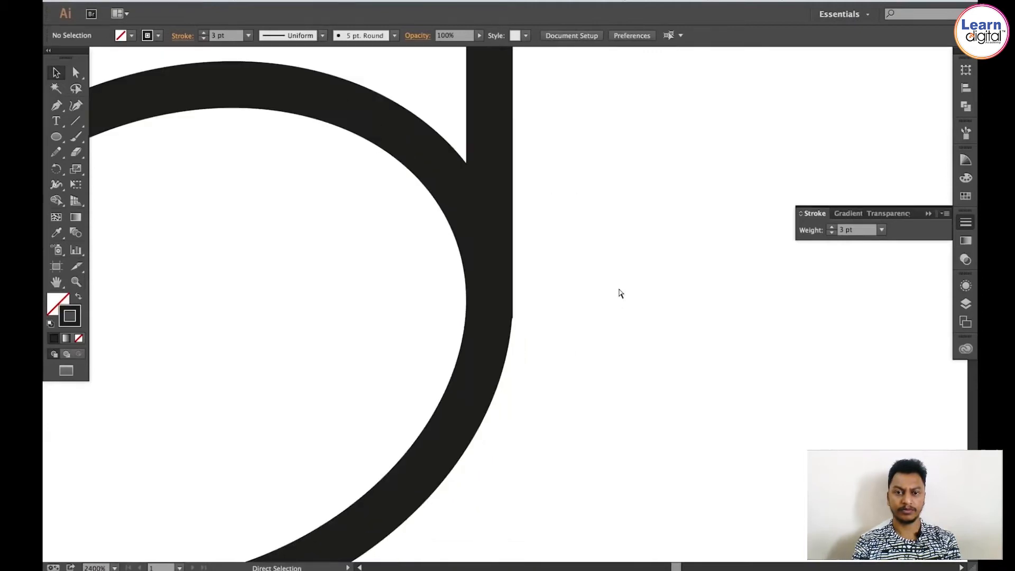
key(ctrl+minus)
key(ctrl+minus)
key(ctrl+minus)
key(ctrl+minus)
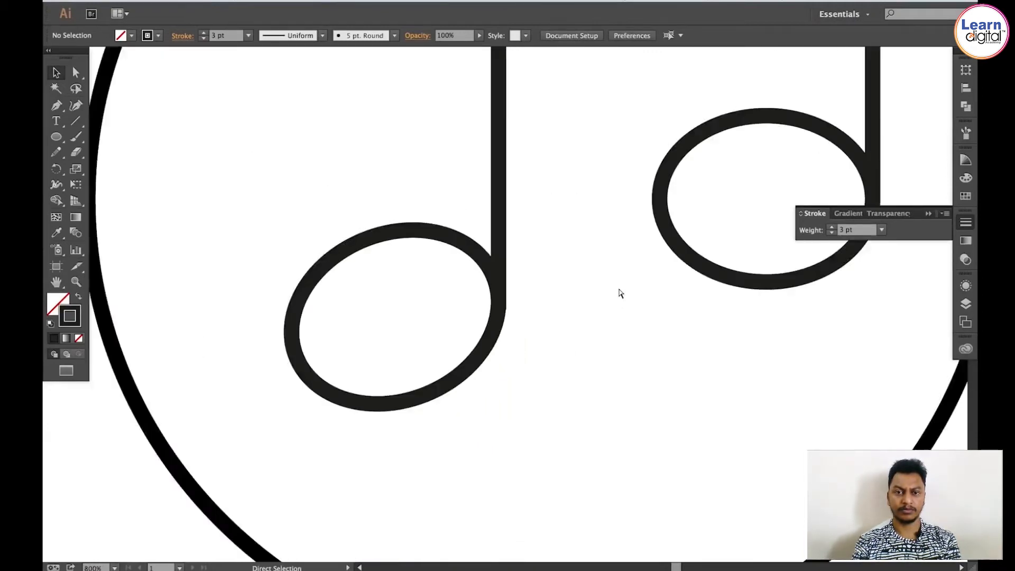
key(ctrl+minus)
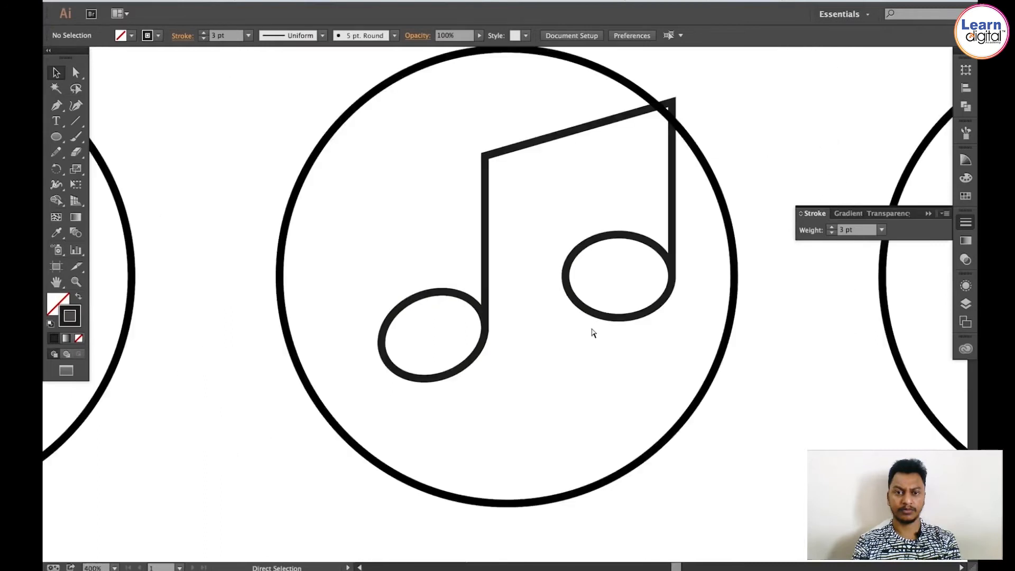
Step: Delete the untilted second note head
drag(586, 319, 562, 358)
click(592, 328)
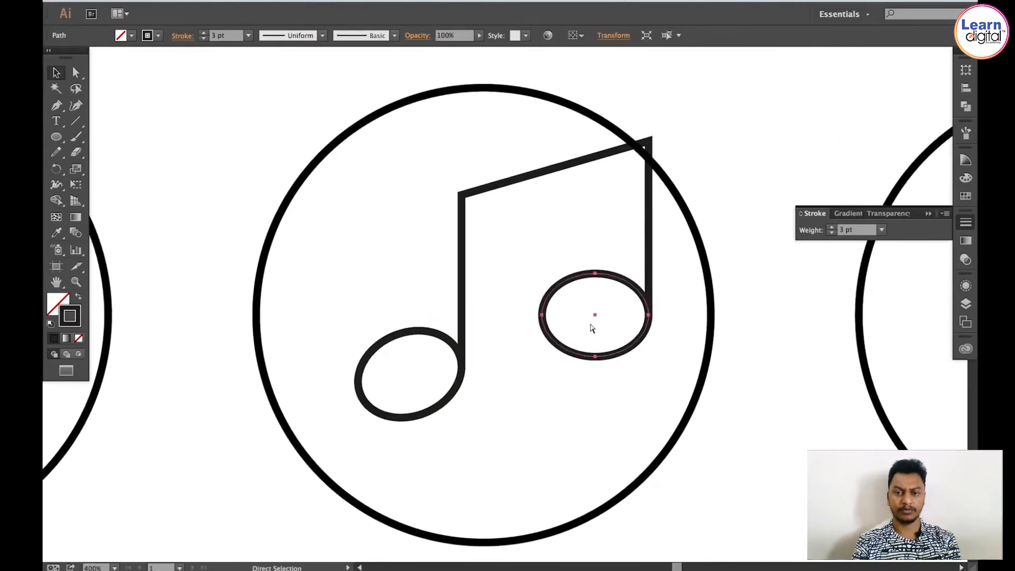
key(v)
key(Delete)
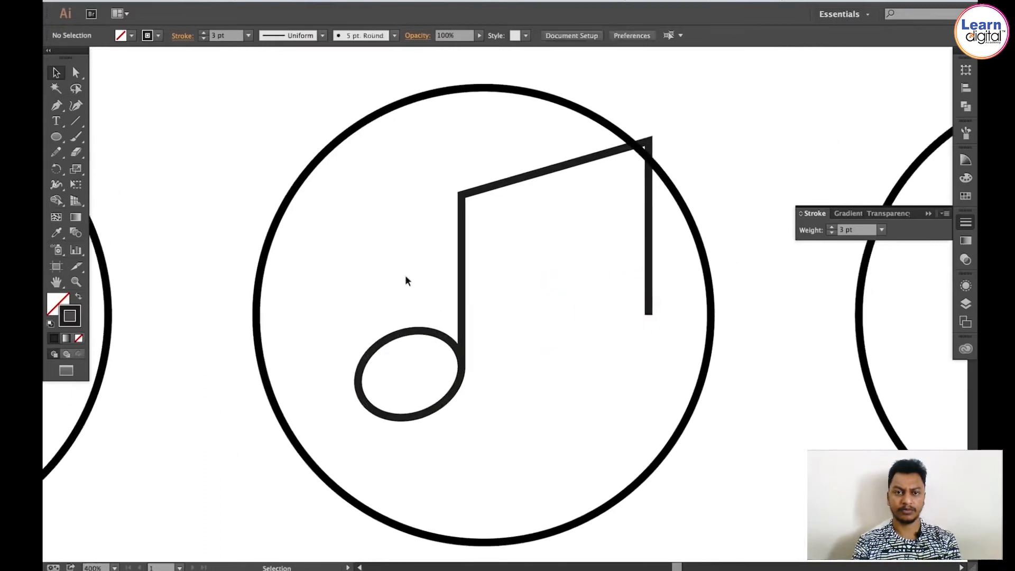
Step: Copy the tilted note head, paste it in place, and move the copy to the bottom of the second stem
click(409, 338)
click(134, 1)
mouse_move(165, 1)
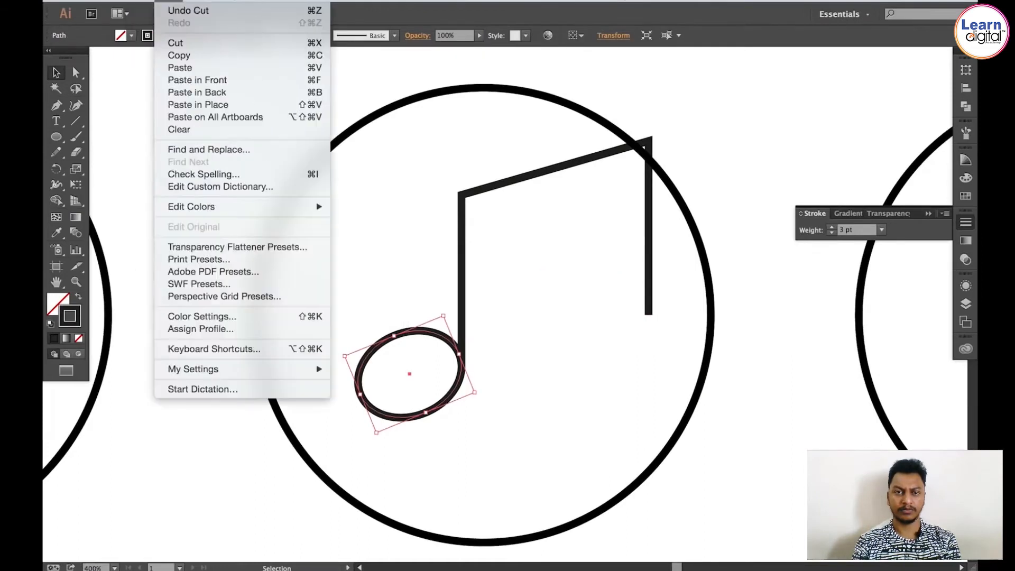
click(170, 54)
click(165, 1)
click(220, 108)
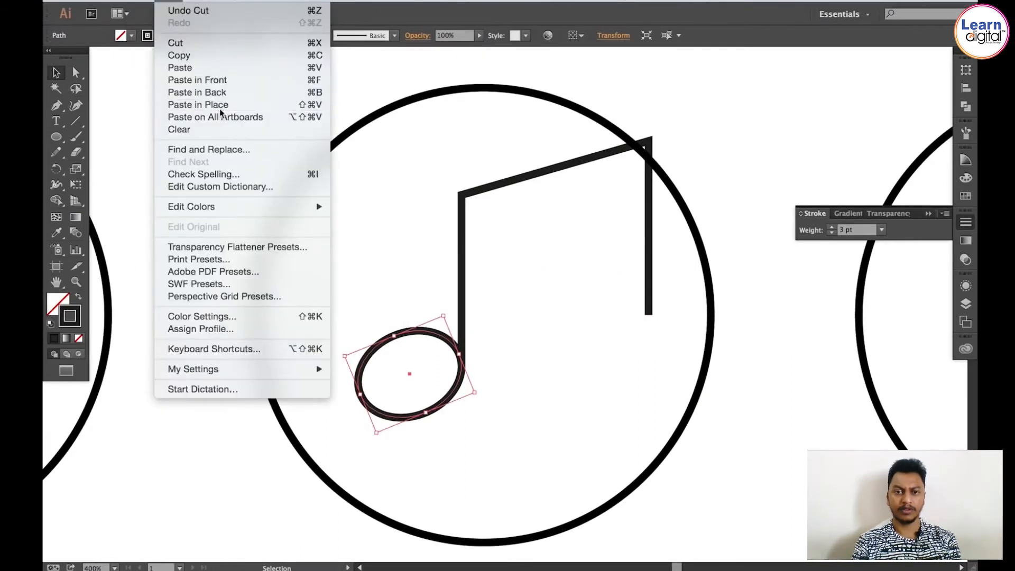
drag(438, 338, 625, 280)
click(681, 281)
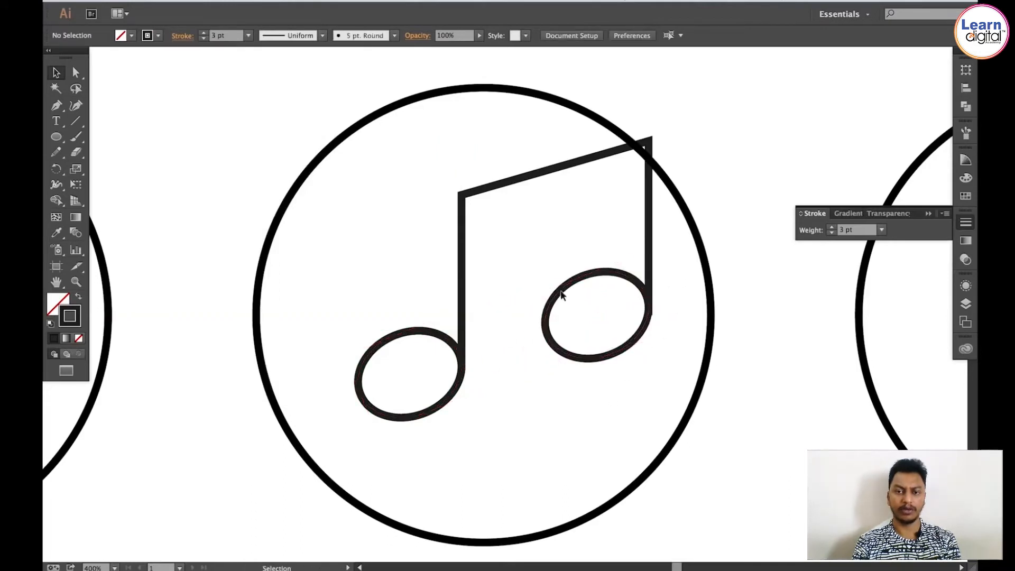
Step: Select all parts of the note and nudge them down and left within the circle
drag(427, 214, 615, 384)
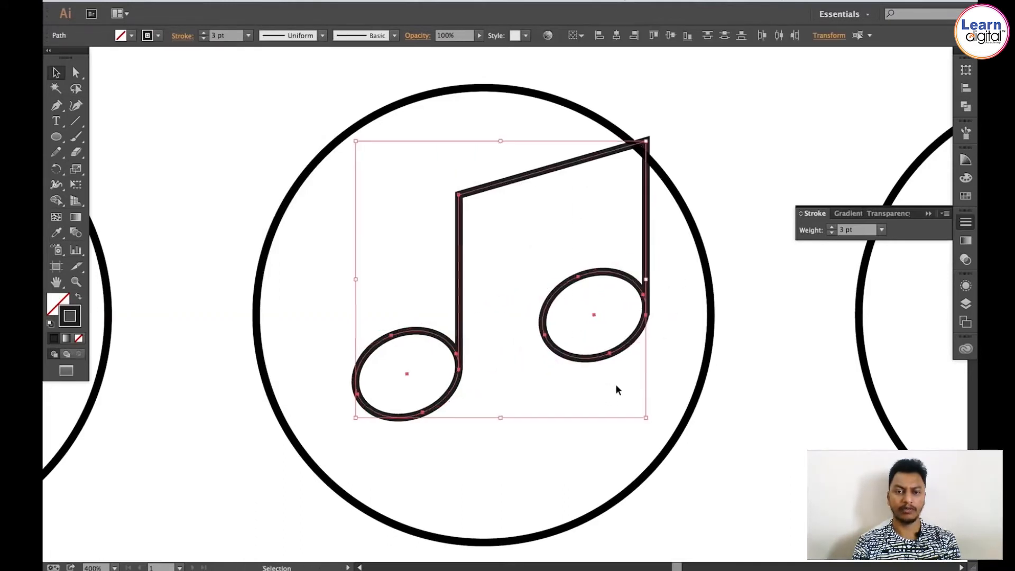
key(Down)
key(Down)
key(Down)
key(Down)
key(Left)
key(Left)
key(Left)
key(Left)
key(Left)
key(Left)
key(Down)
key(Down)
key(Left)
key(Left)
key(Left)
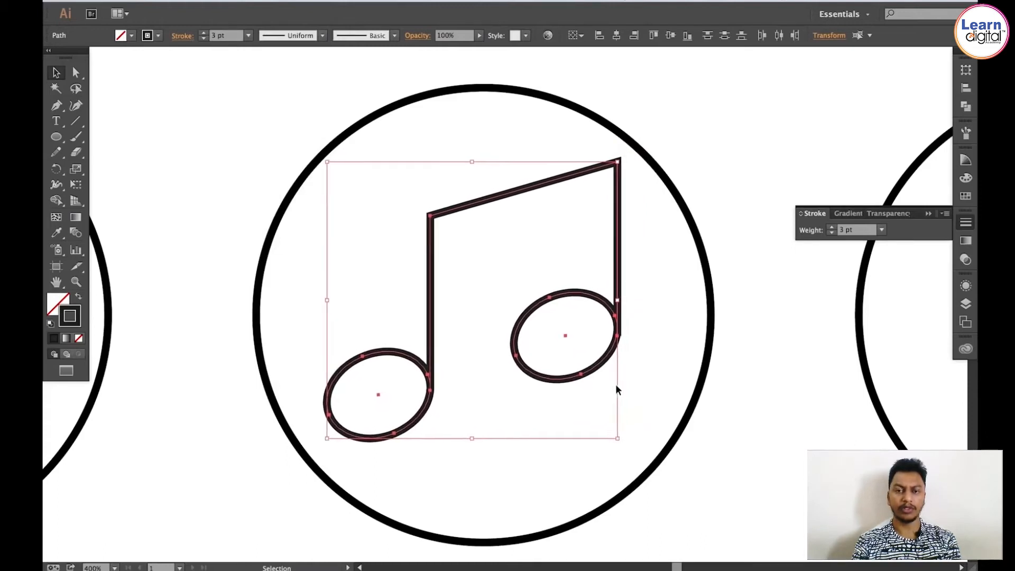
key(super+shift+a)
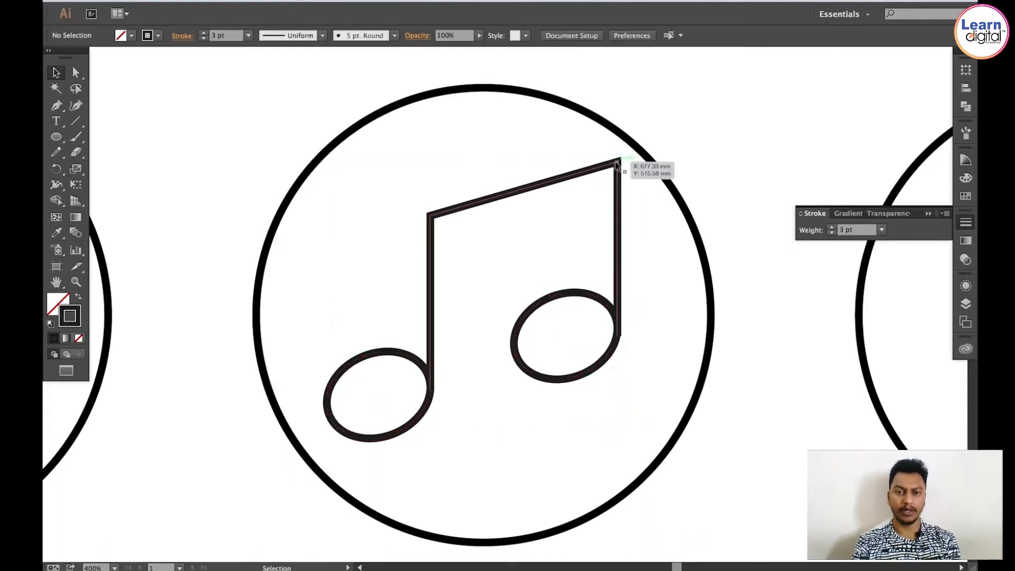
key(a)
drag(618, 161, 580, 174)
key(super+z)
key(v)
drag(559, 414, 609, 253)
key(super+z)
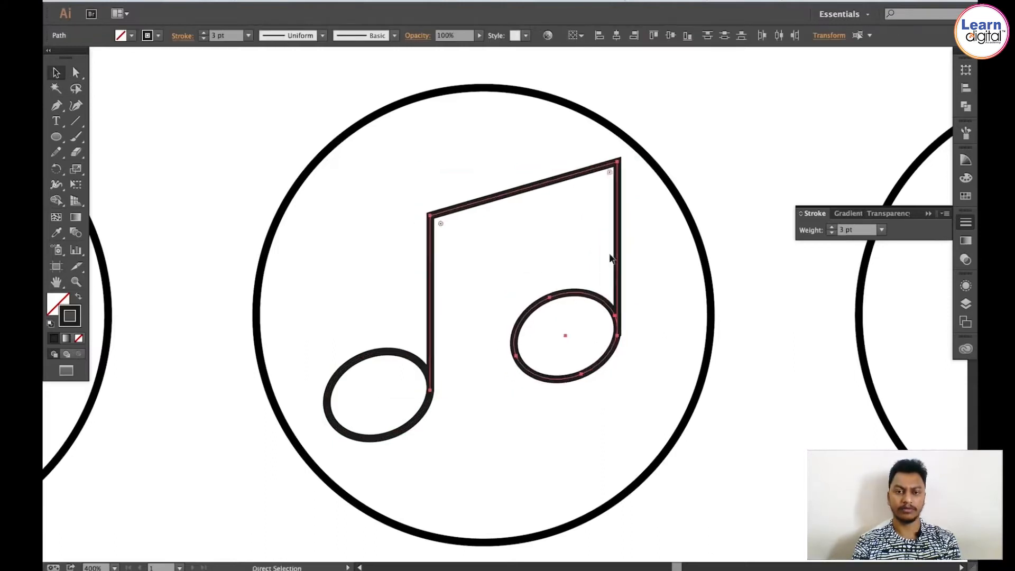
Step: Move the second stem and its note head left, shortening the beam
click(597, 253)
key(a)
drag(496, 428, 653, 242)
drag(616, 164, 579, 176)
key(super+shift+a)
key(v)
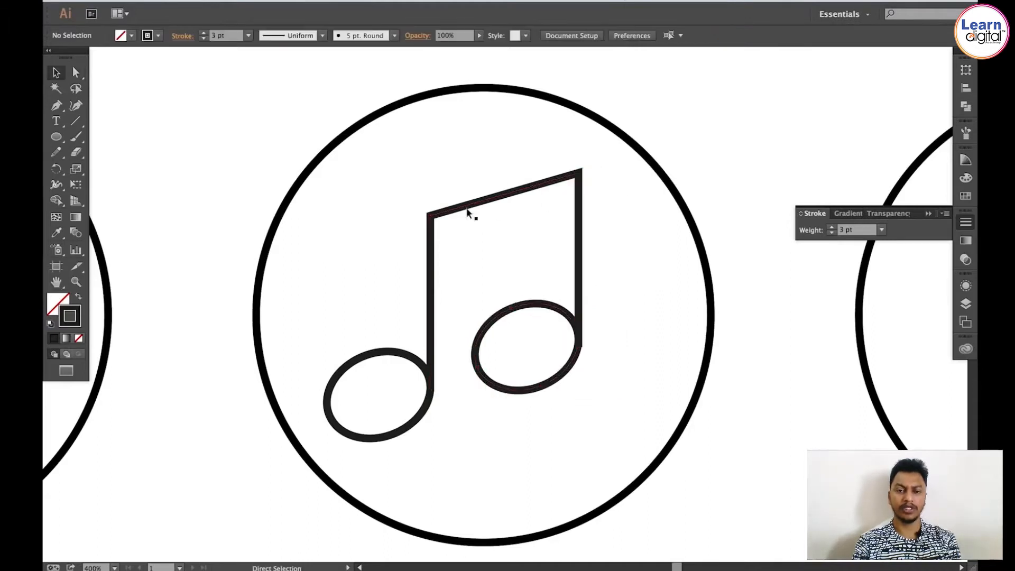
Step: Select the whole note and nudge it slightly right to centre it in the circle
drag(376, 201, 579, 402)
key(Right)
key(Right)
key(Right)
key(Right)
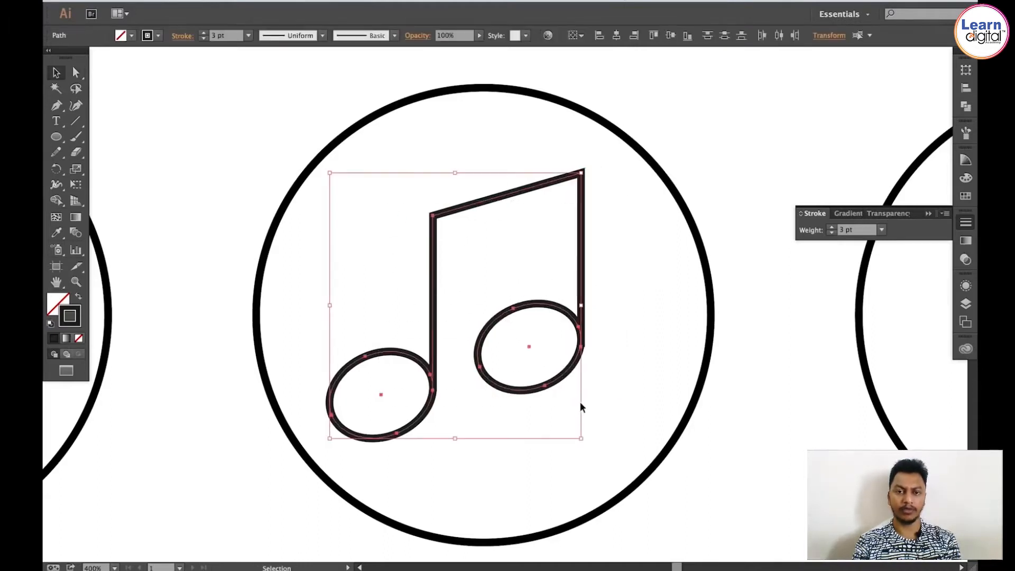
Step: Draw a short vertical line near the centre of the next empty circle for the microphone stand
key(super+shift+a)
key(super+minus)
key(super+minus)
key(super+minus)
key(super+minus)
key(super+1)
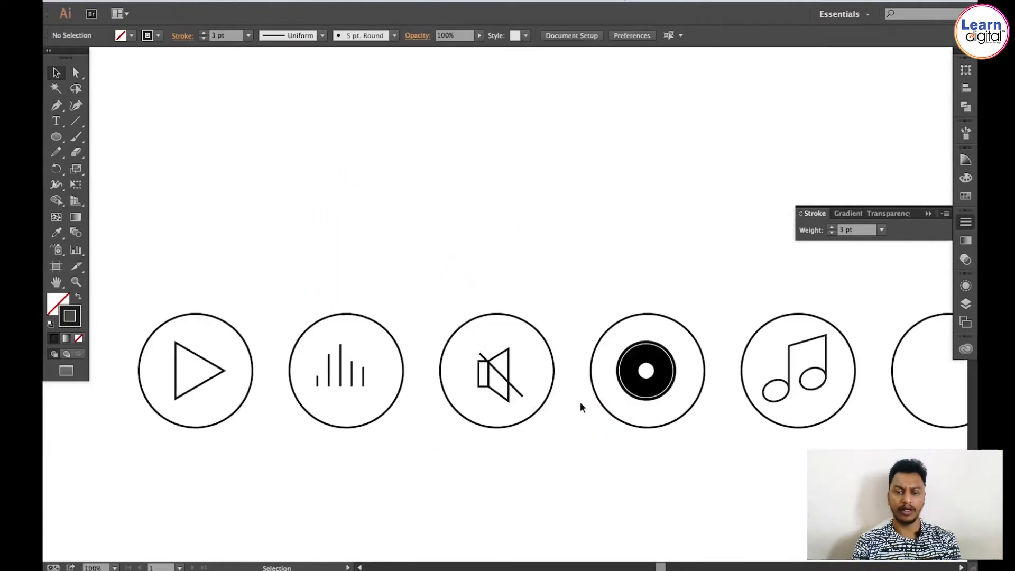
key(space)
drag(580, 403, 283, 391)
drag(573, 366, 418, 372)
key(z)
click(554, 366)
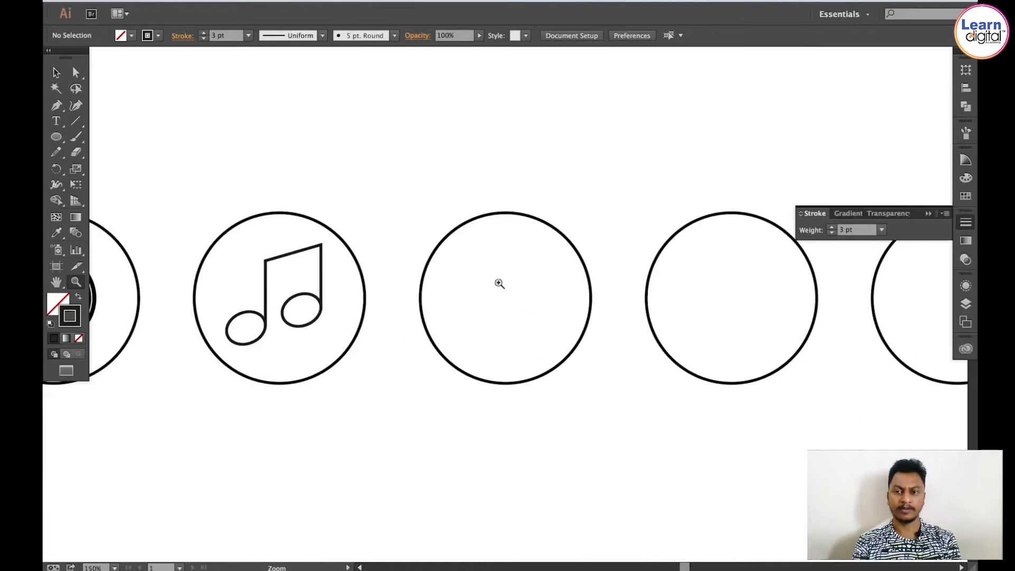
click(524, 314)
key(space)
drag(508, 314, 525, 312)
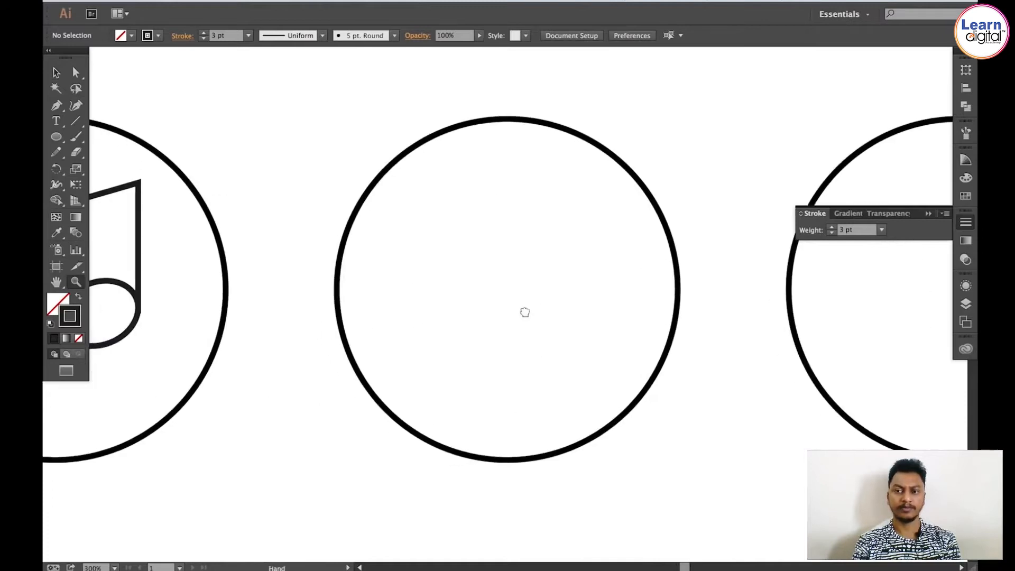
click(76, 121)
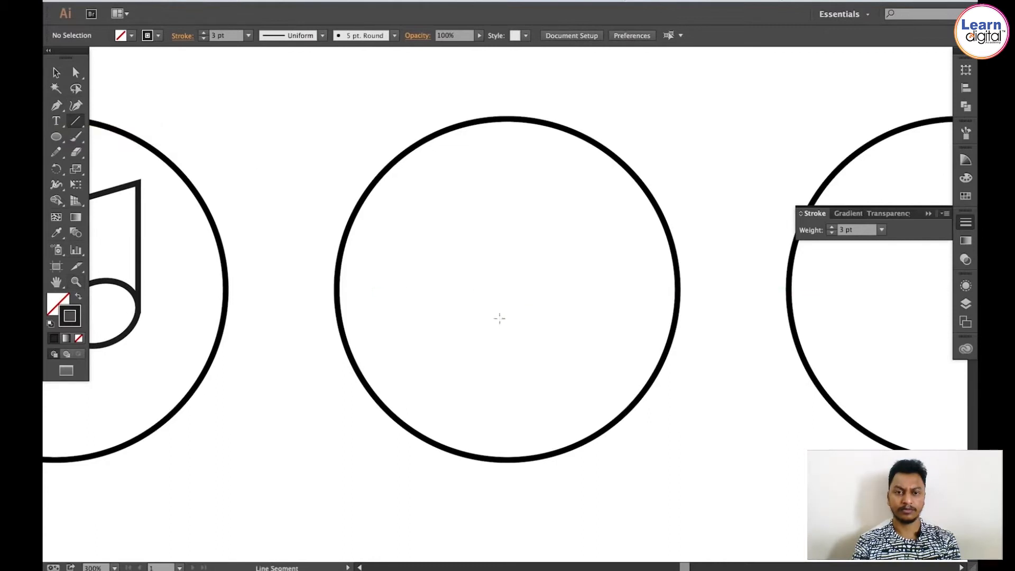
drag(505, 313, 505, 389)
key(v)
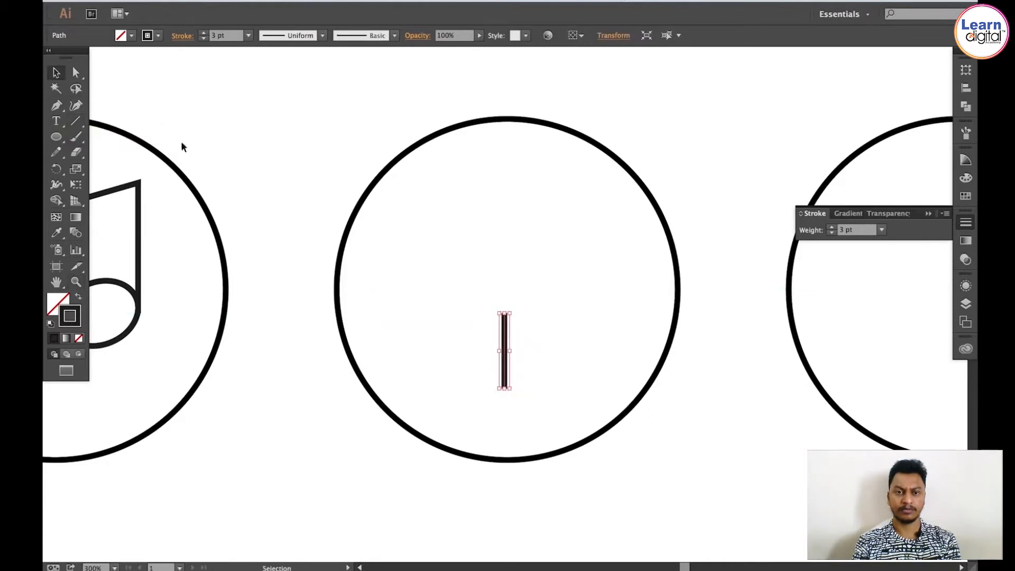
Step: Draw a circle above the line and delete its top anchor to leave a U-shaped arc
click(57, 137)
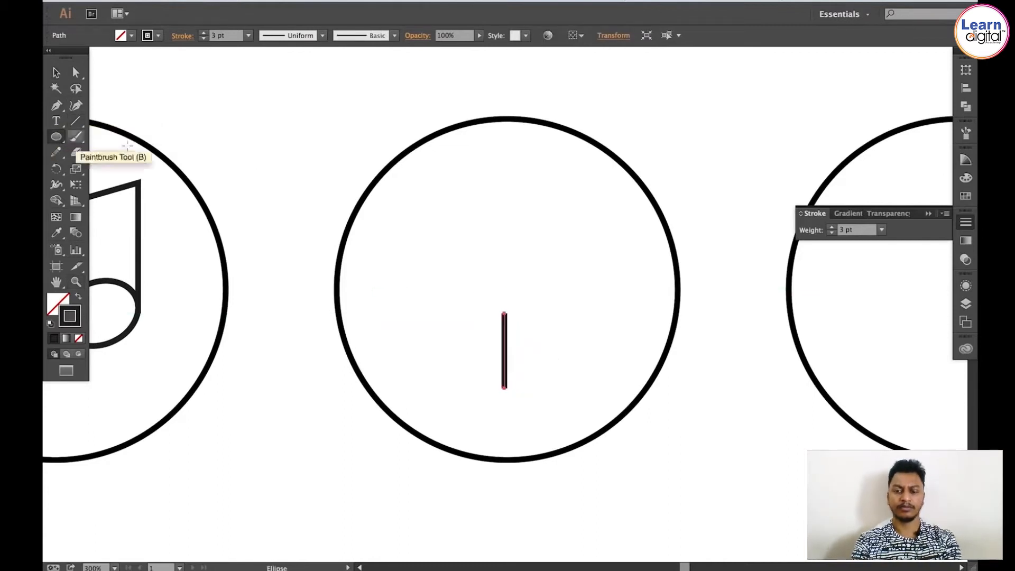
drag(317, 99, 478, 253)
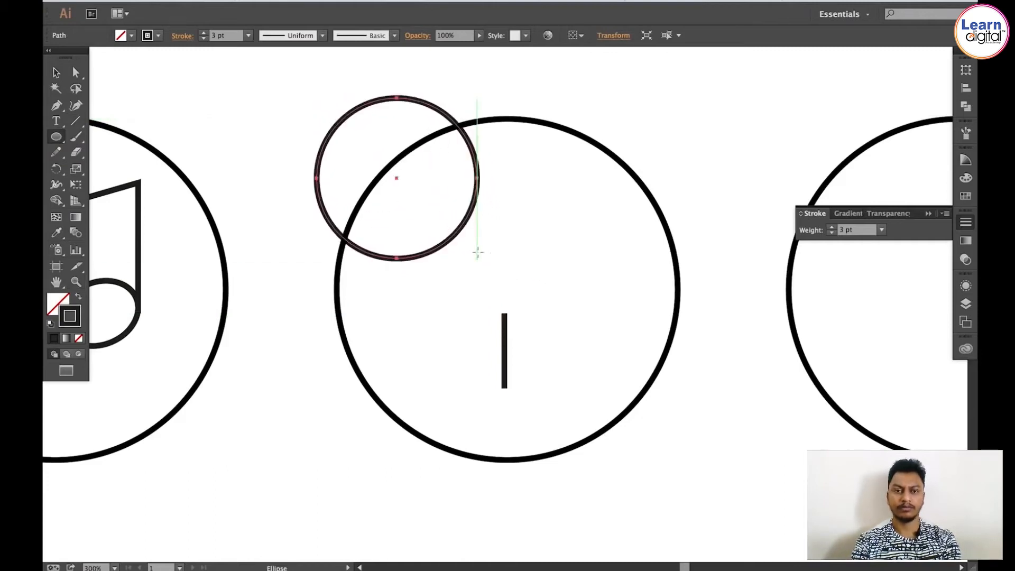
key(super+shift+a)
key(a)
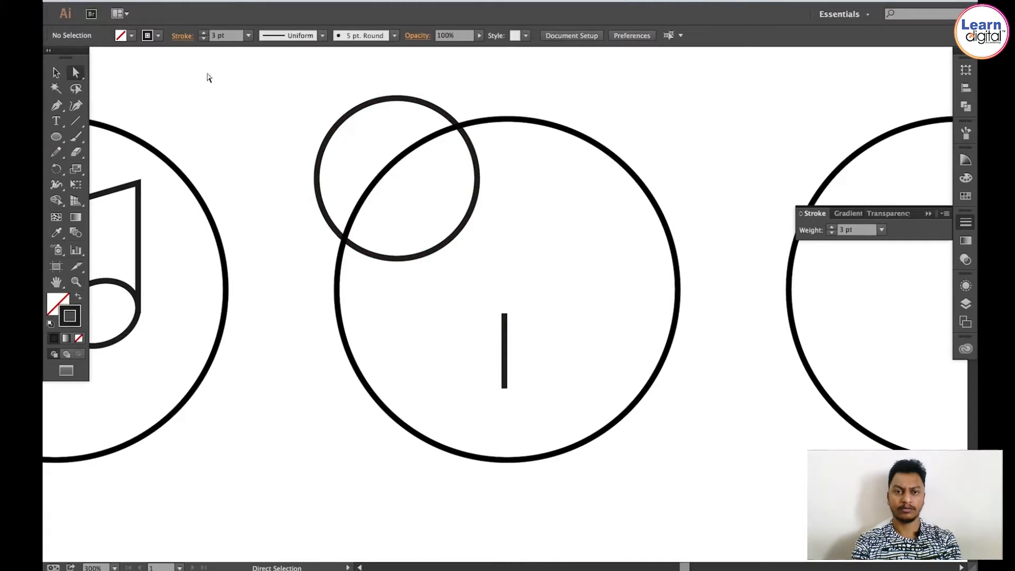
click(392, 100)
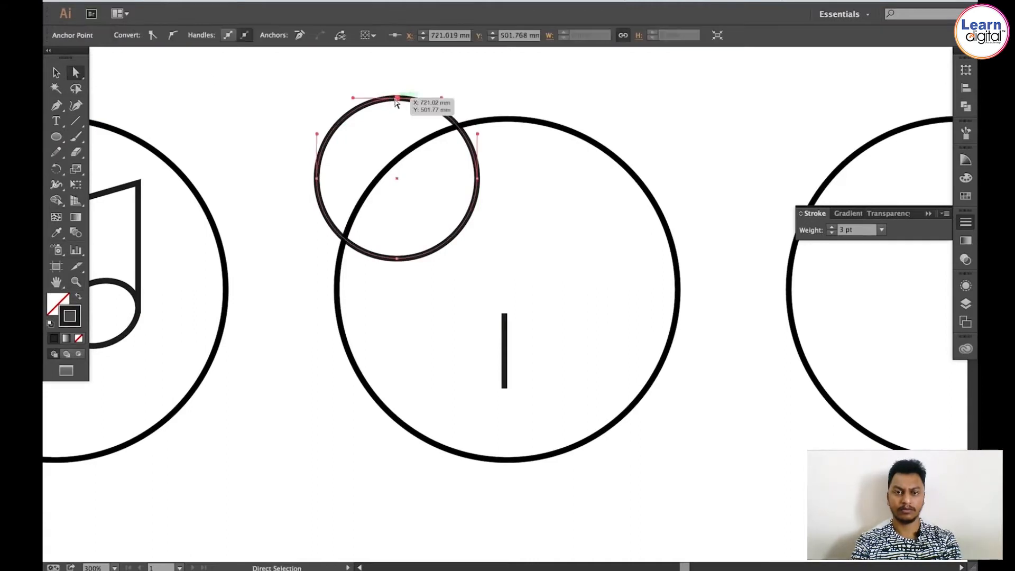
key(Delete)
key(v)
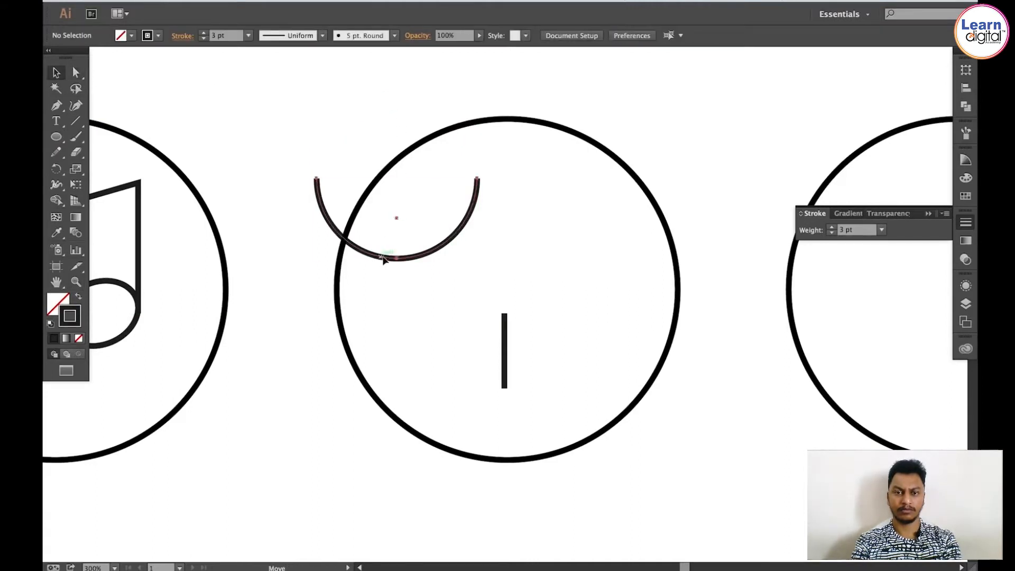
Step: Move the arc down so its bottom sits on the top end of the vertical line
drag(384, 259, 492, 310)
drag(448, 251, 544, 345)
key(v)
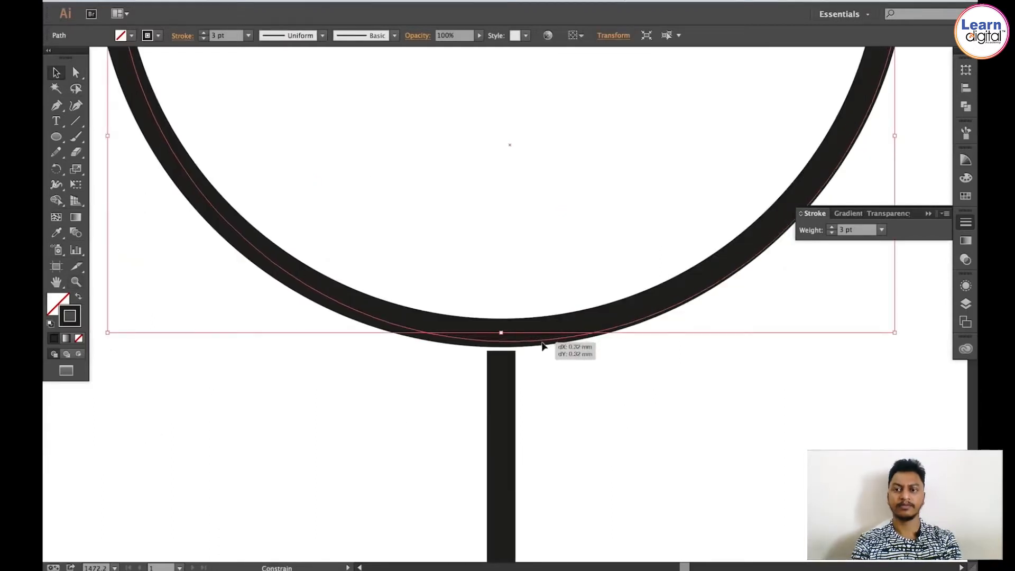
click(536, 295)
key(super+1)
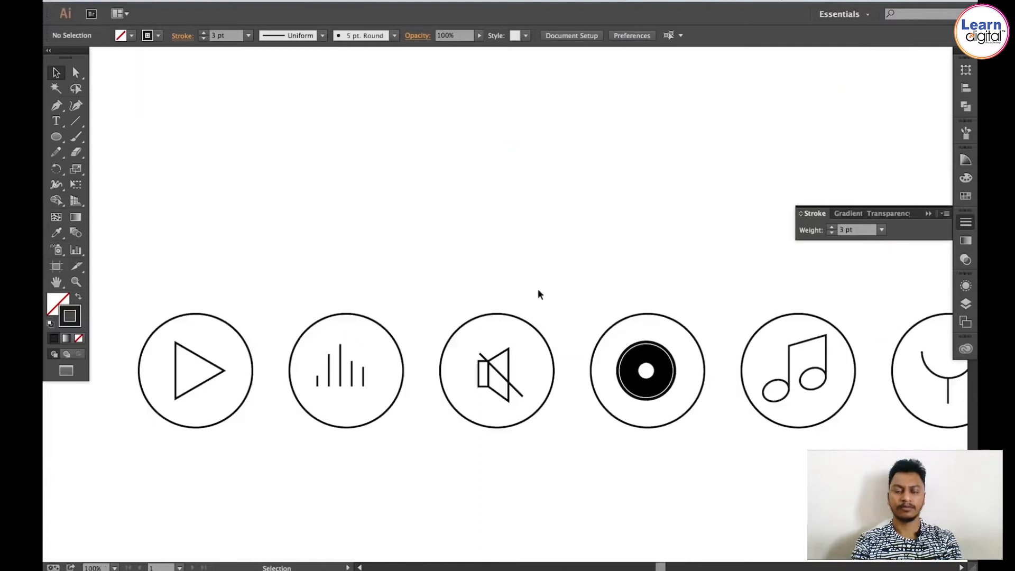
Step: Scale the arc down to make the microphone holder narrower
drag(565, 290, 353, 276)
drag(691, 312, 514, 316)
key(super+space)
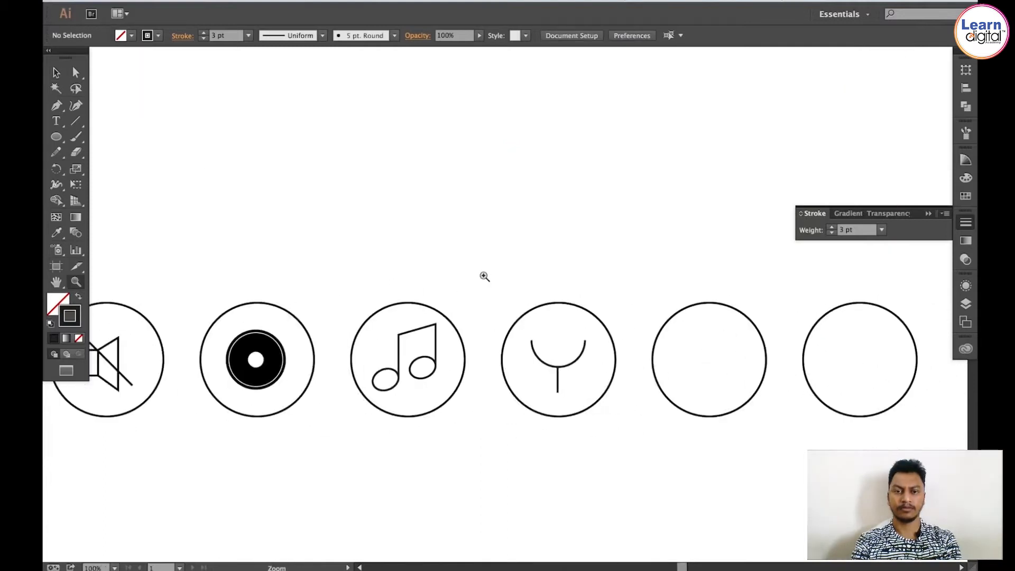
drag(483, 277, 637, 456)
drag(541, 323, 542, 324)
key(s)
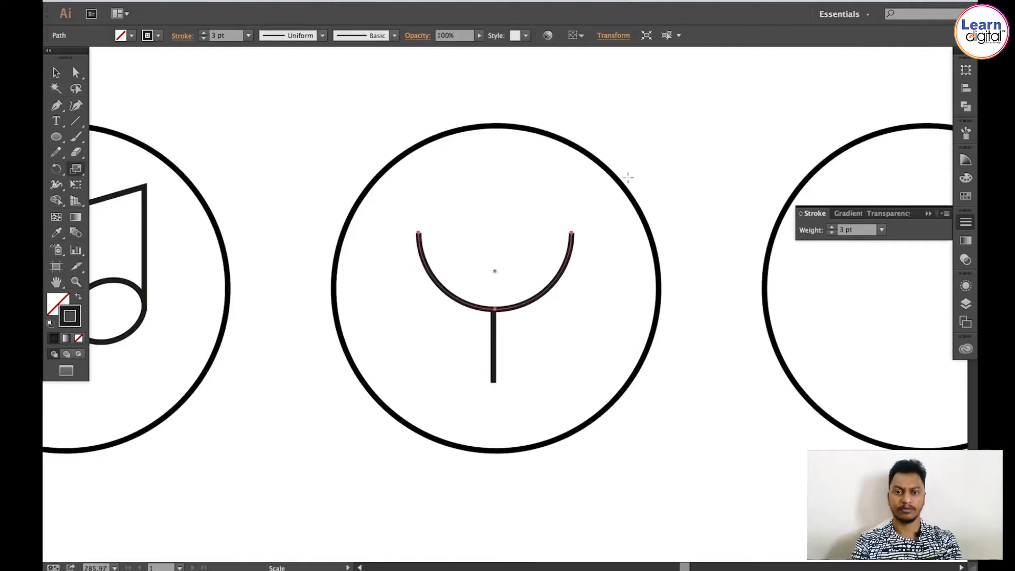
drag(674, 150, 644, 197)
Step: Move the arc down and adjust the vertical line so it meets the arc's bottom
key(super+shift+a)
key(v)
drag(515, 301, 515, 313)
key(super+shift+a)
key(a)
drag(493, 381, 492, 362)
key(super+shift+a)
key(v)
drag(481, 241, 494, 393)
key(super+shift+a)
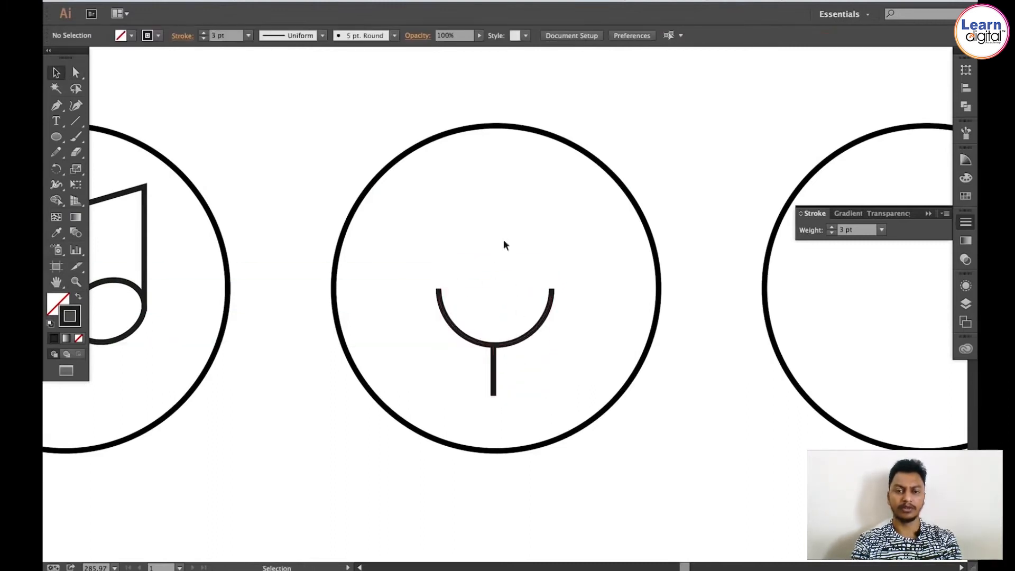
Step: Draw a tall rectangle about 13 × 24 mm above the arc for the microphone head
click(57, 137)
click(57, 137)
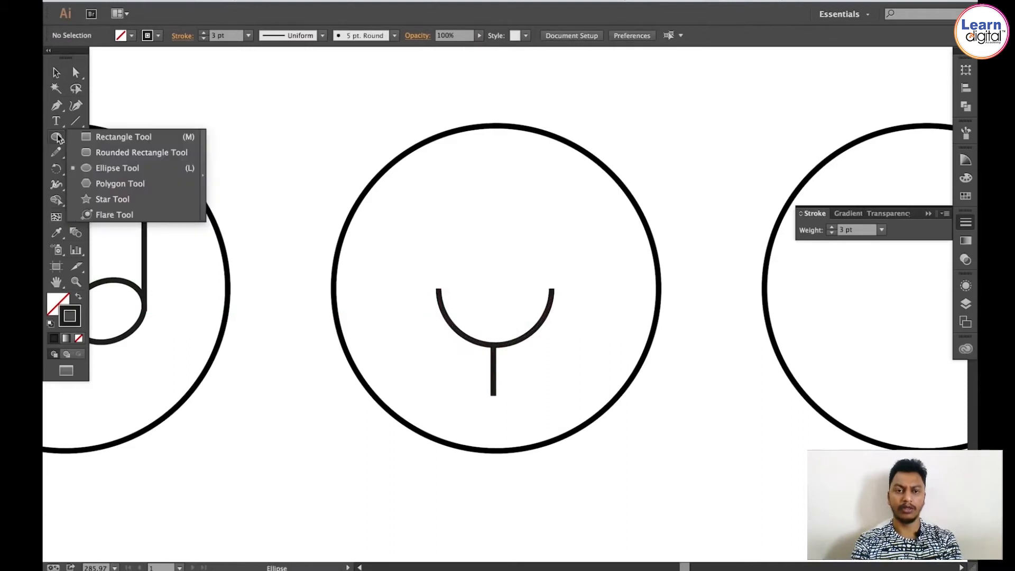
click(131, 137)
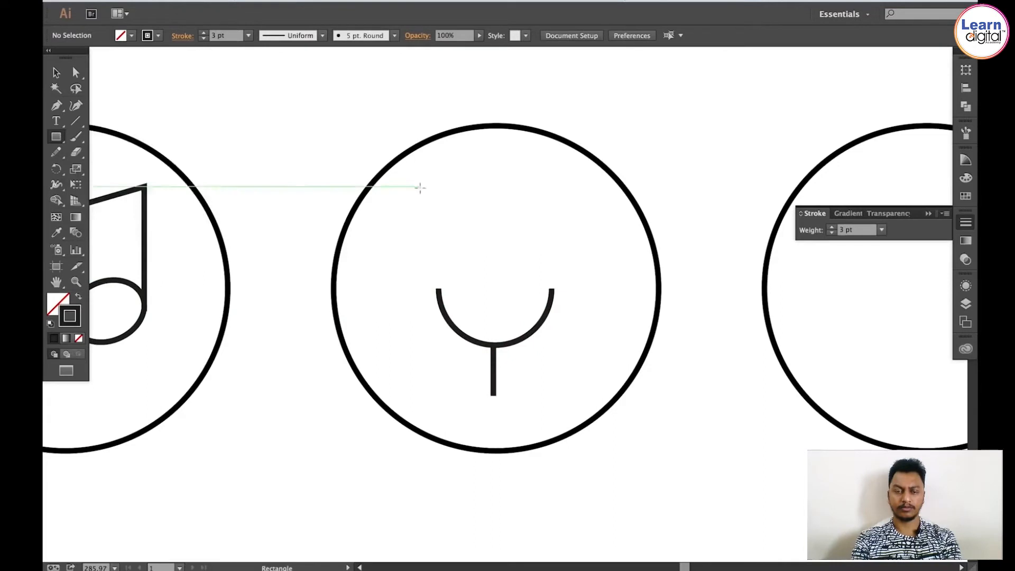
mouse_move(458, 170)
mouse_down()
mouse_move(492, 256)
mouse_move(527, 296)
mouse_up()
key(v)
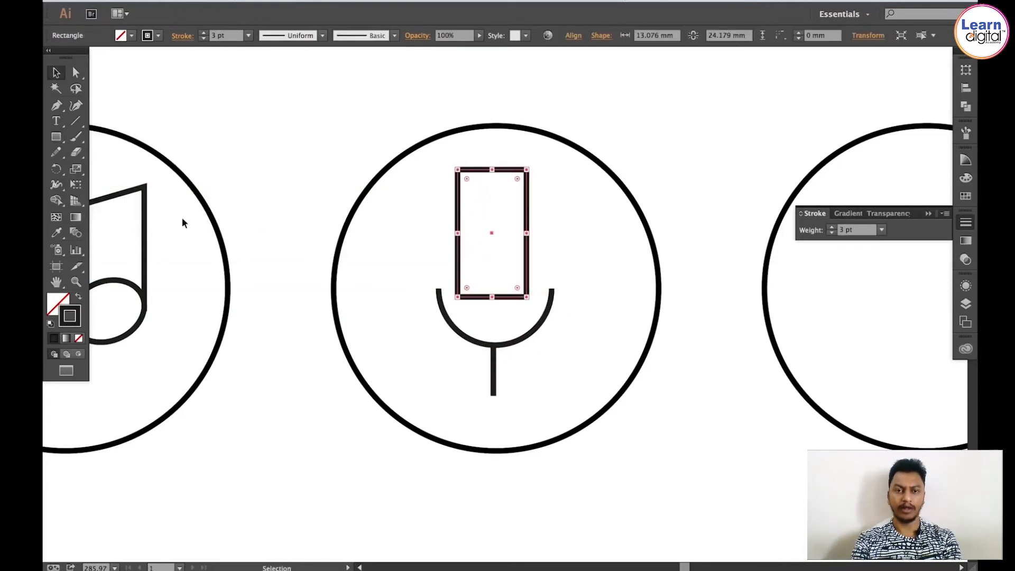
Step: Apply the Round Corners effect to the rectangle with a 7 mm radius
click(314, 1)
mouse_move(389, 162)
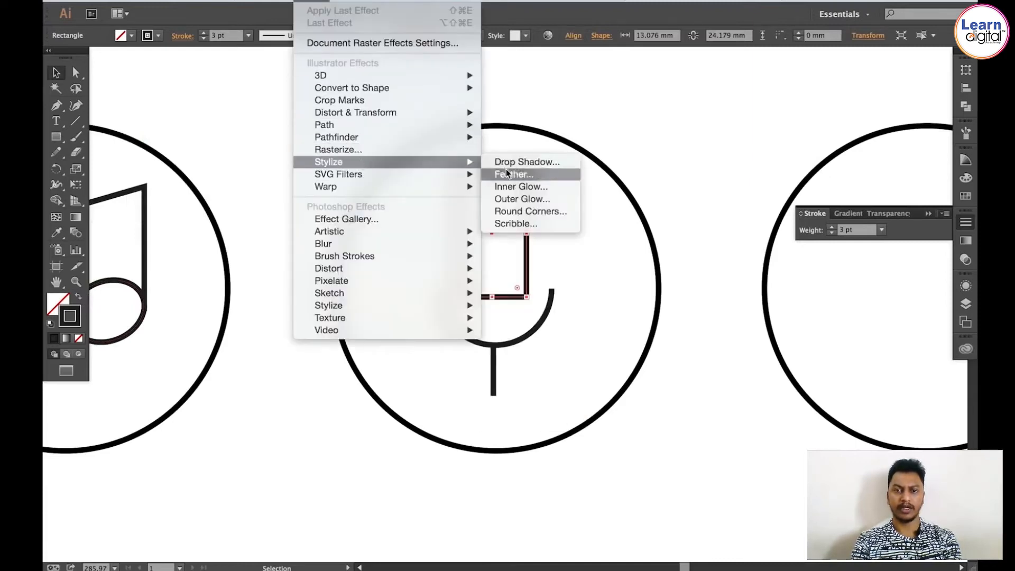
click(510, 214)
click(636, 296)
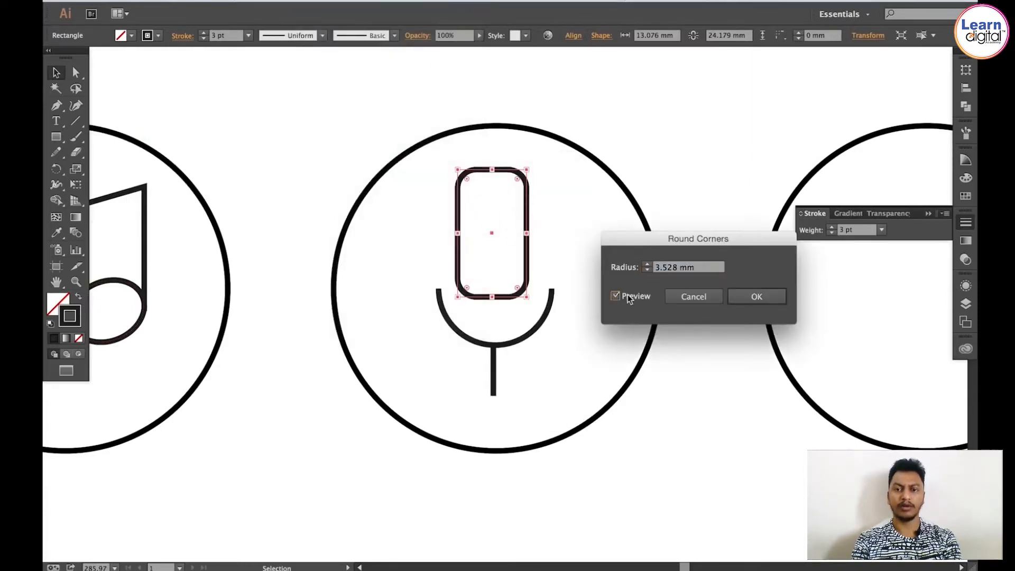
click(648, 264)
click(648, 263)
click(648, 263)
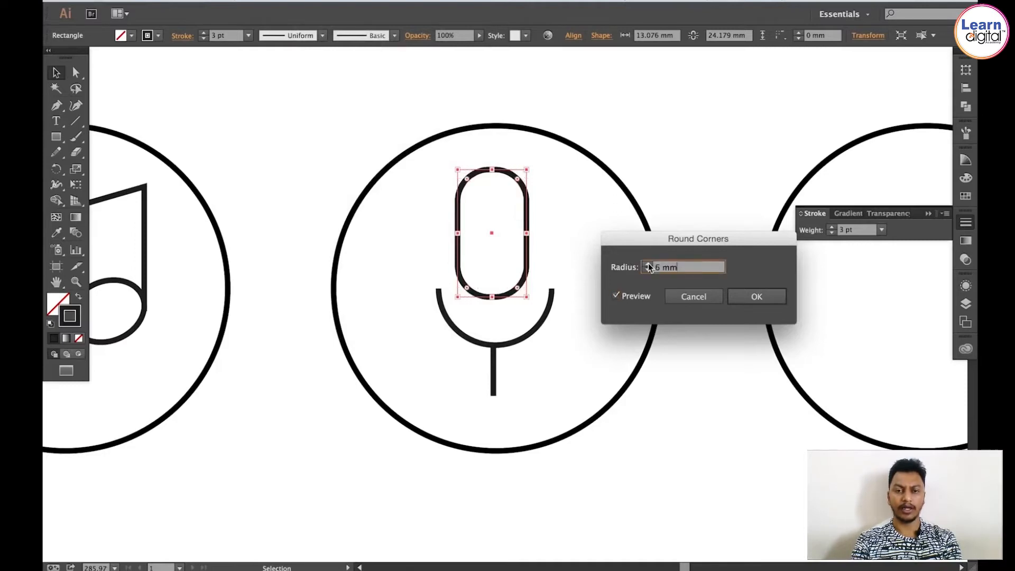
click(648, 264)
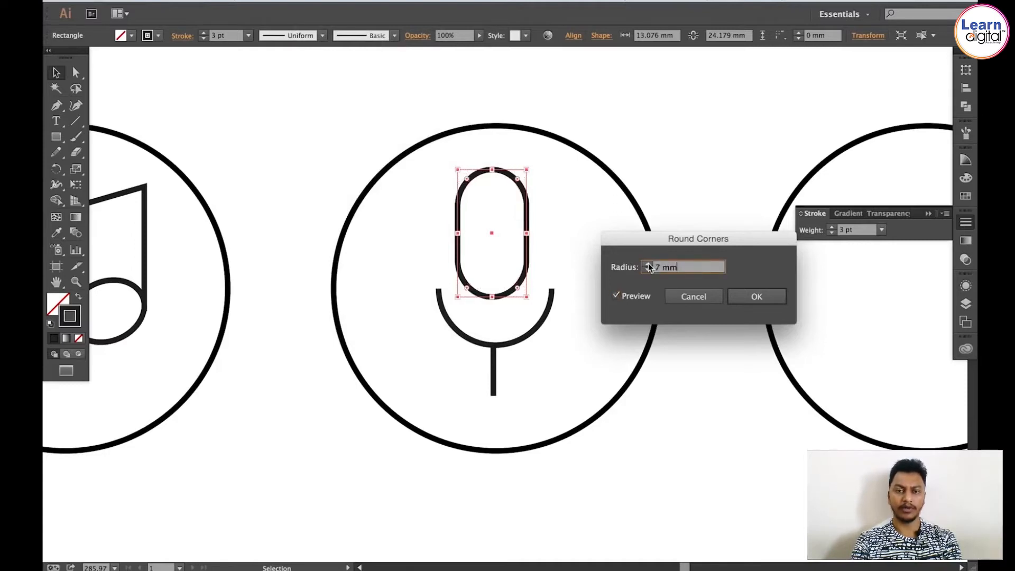
click(755, 297)
Step: Move the rounded microphone head down so it sits inside the arc
mouse_move(457, 264)
mouse_down()
mouse_move(462, 294)
mouse_move(460, 277)
mouse_up()
click(558, 372)
drag(550, 276, 544, 271)
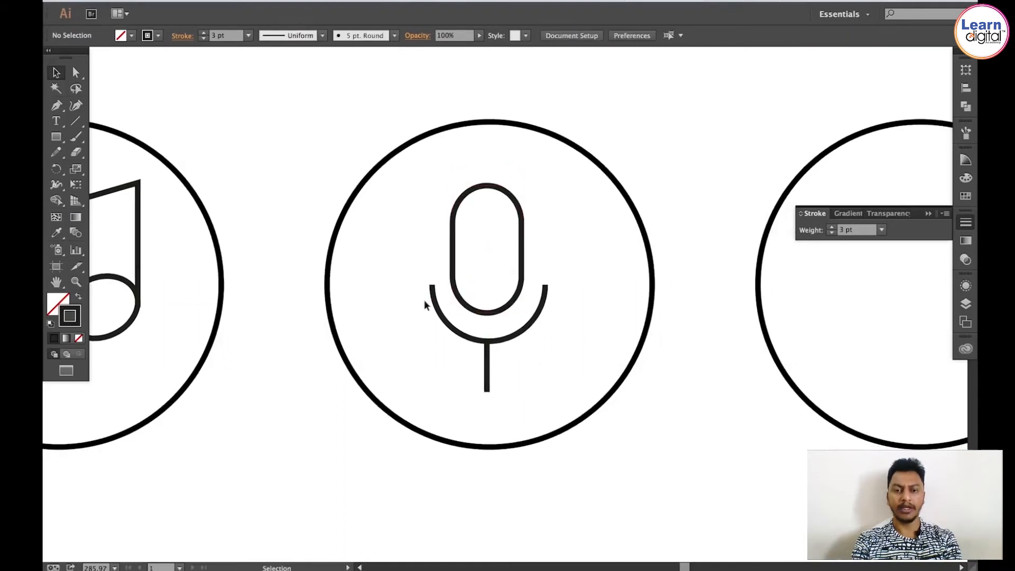
Step: Draw a horizontal line in the next empty circle and lengthen it slightly
click(967, 224)
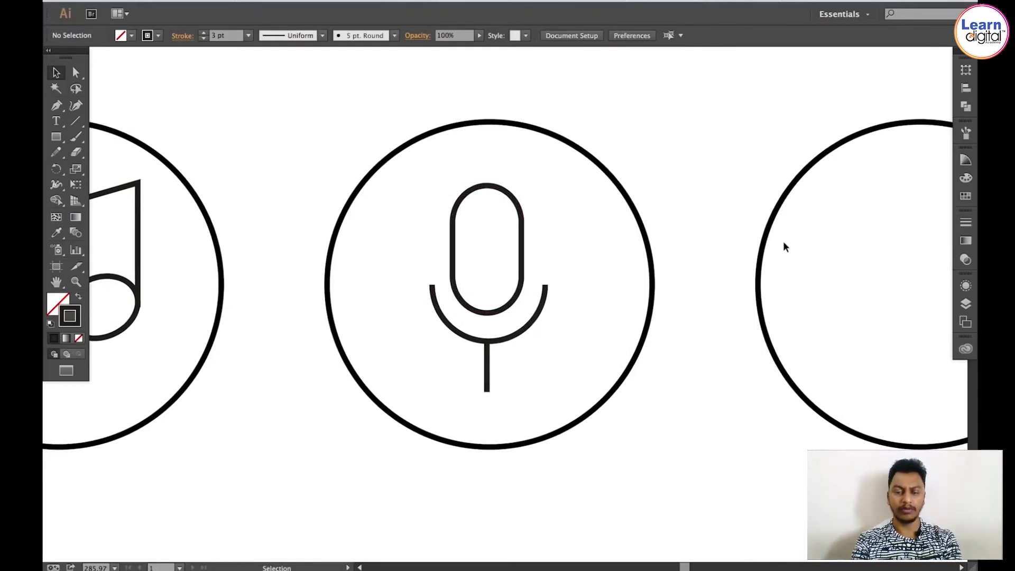
drag(804, 245, 356, 252)
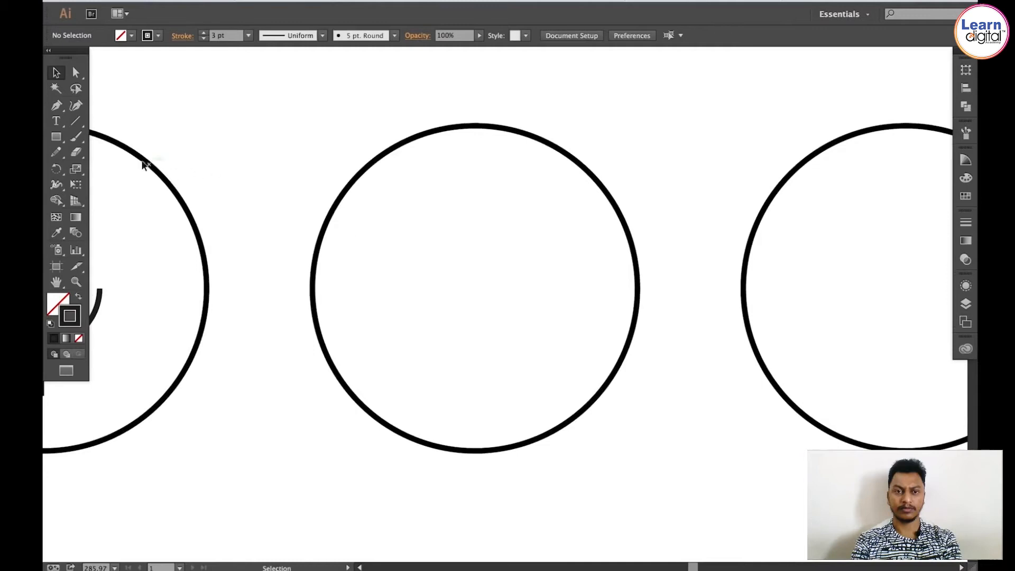
click(78, 120)
mouse_move(475, 288)
mouse_down()
mouse_move(472, 246)
mouse_move(536, 252)
mouse_up()
key(v)
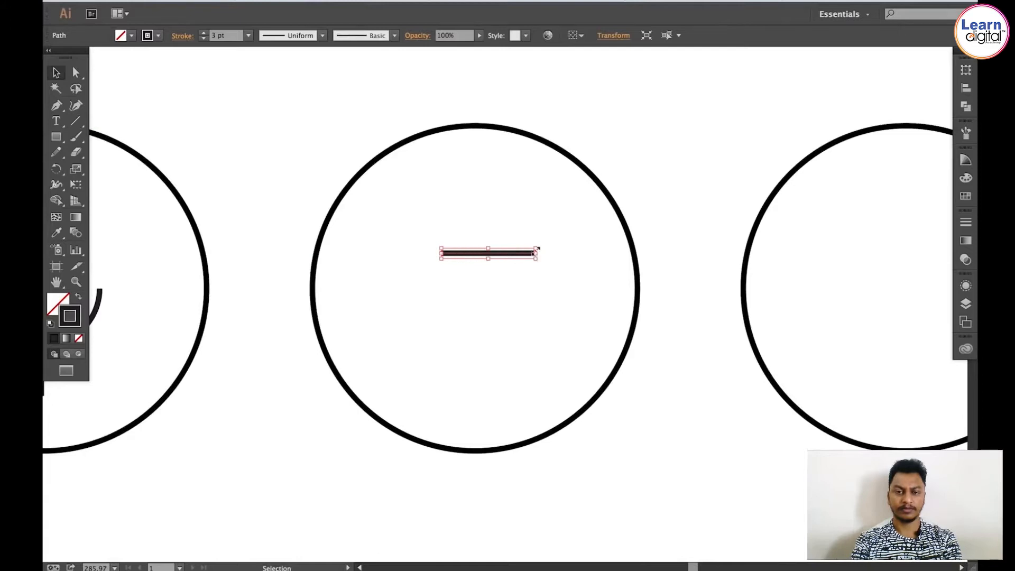
drag(537, 252, 554, 253)
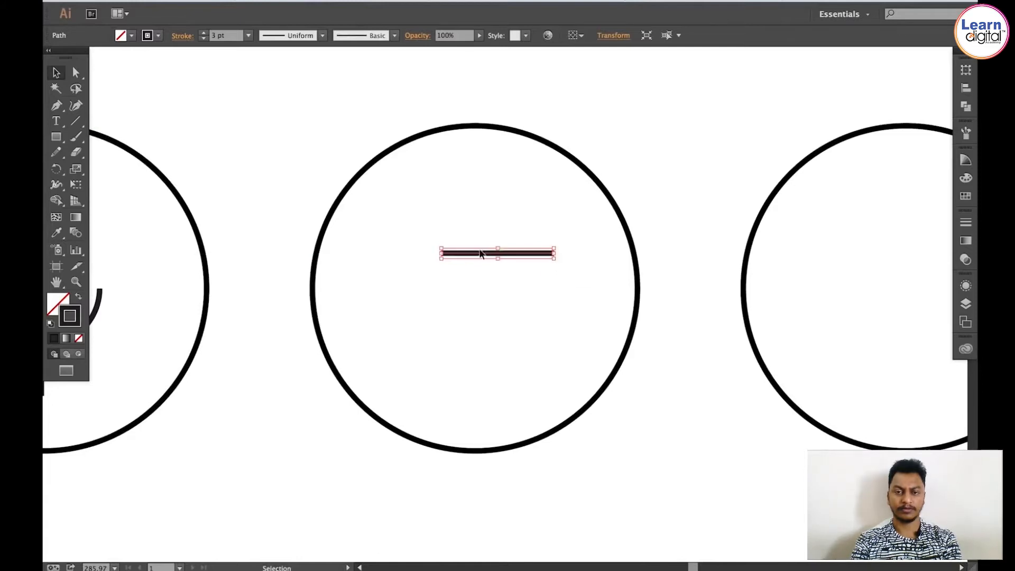
Step: Copy the line downward and repeat the copy twice to make four stacked lines
drag(476, 253, 476, 278)
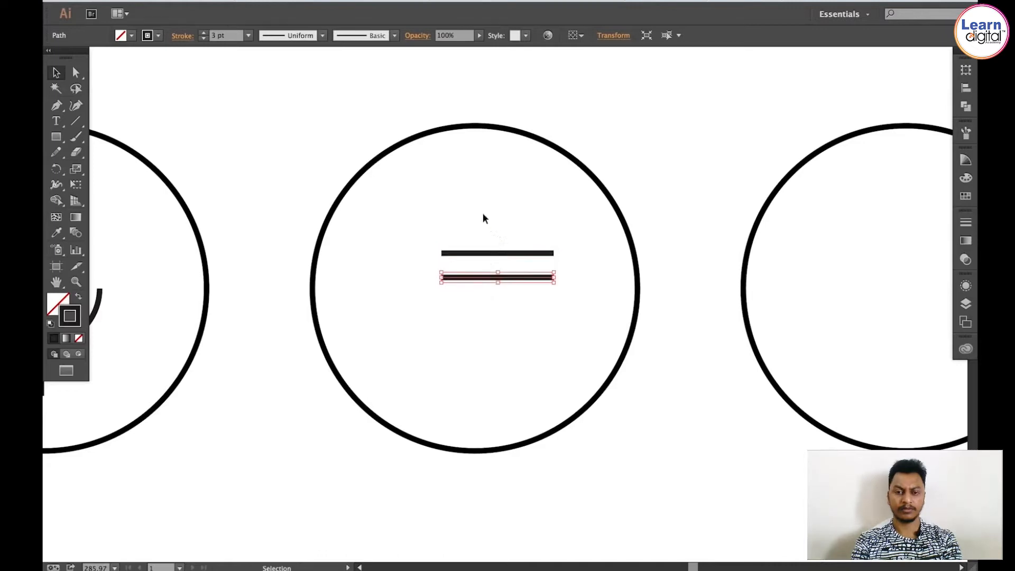
key(a)
key(ctrl+d)
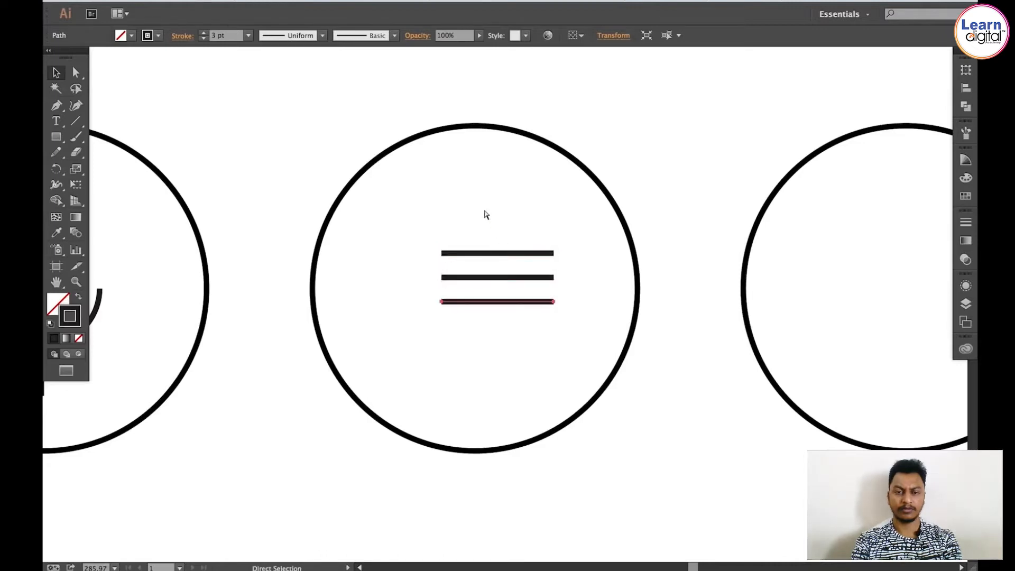
key(ctrl+d)
key(v)
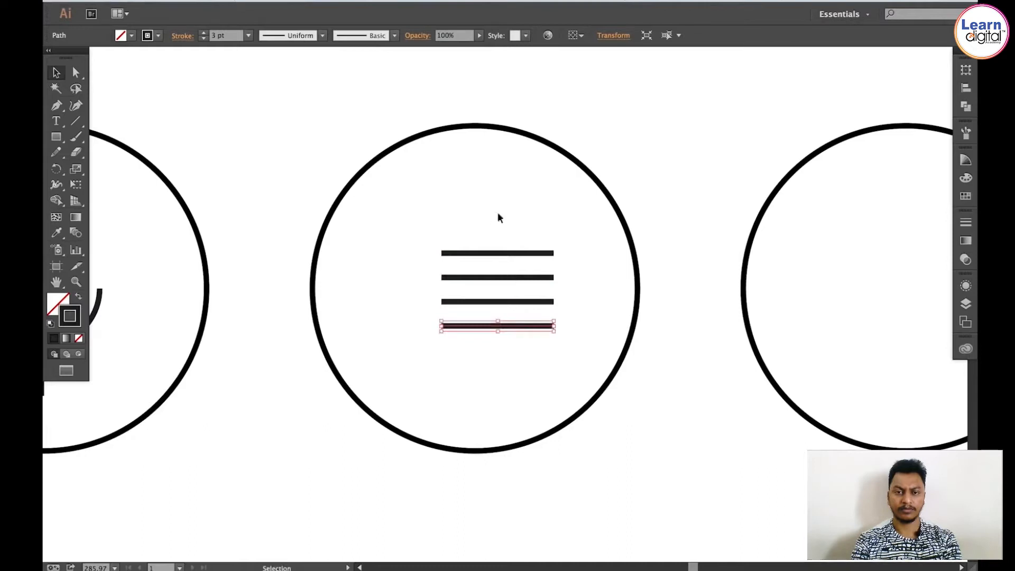
Step: Move the bottom line further down and the top line slightly up
drag(476, 214, 548, 363)
click(544, 357)
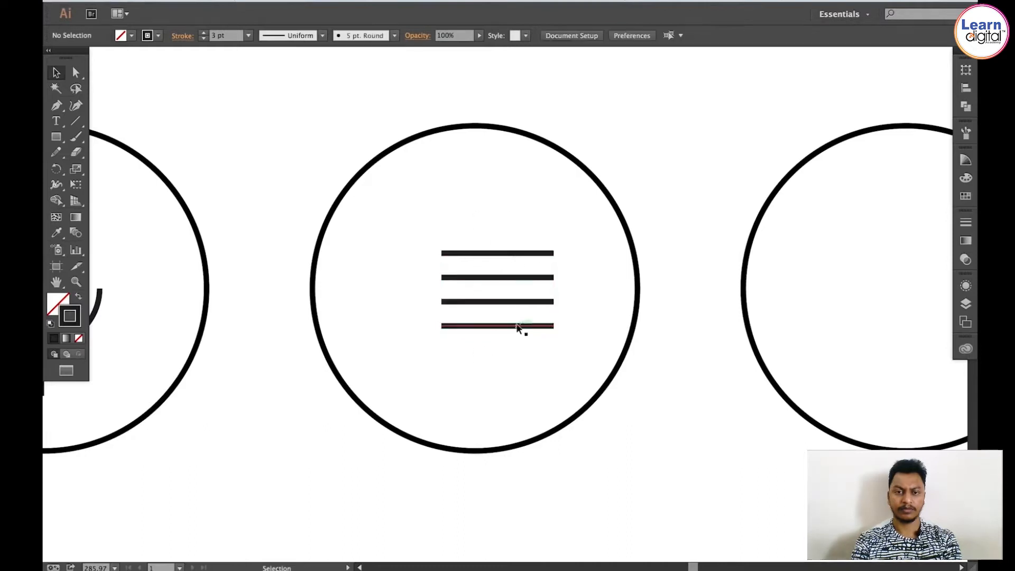
drag(517, 328, 519, 356)
drag(501, 162, 492, 254)
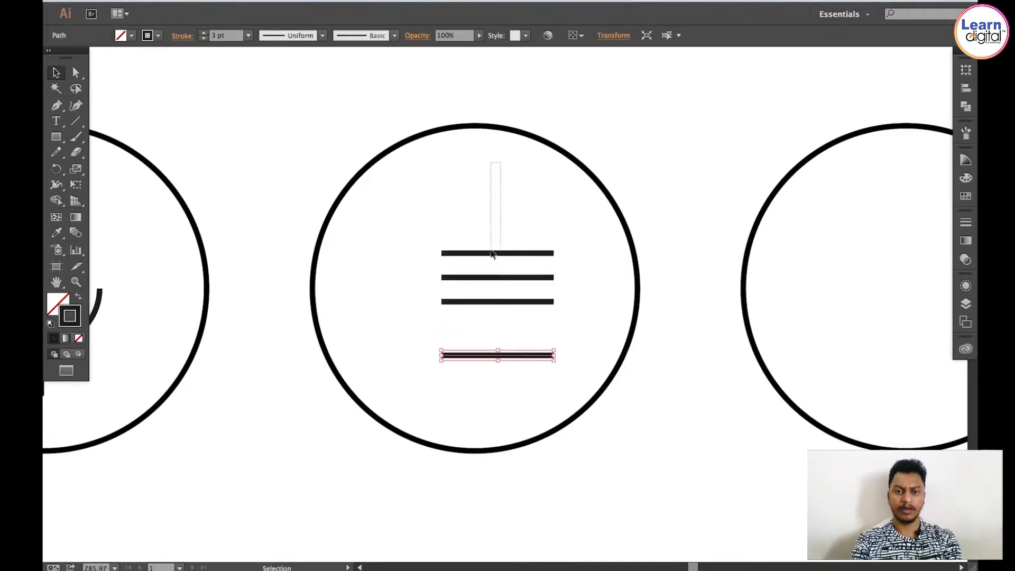
drag(502, 213, 500, 244)
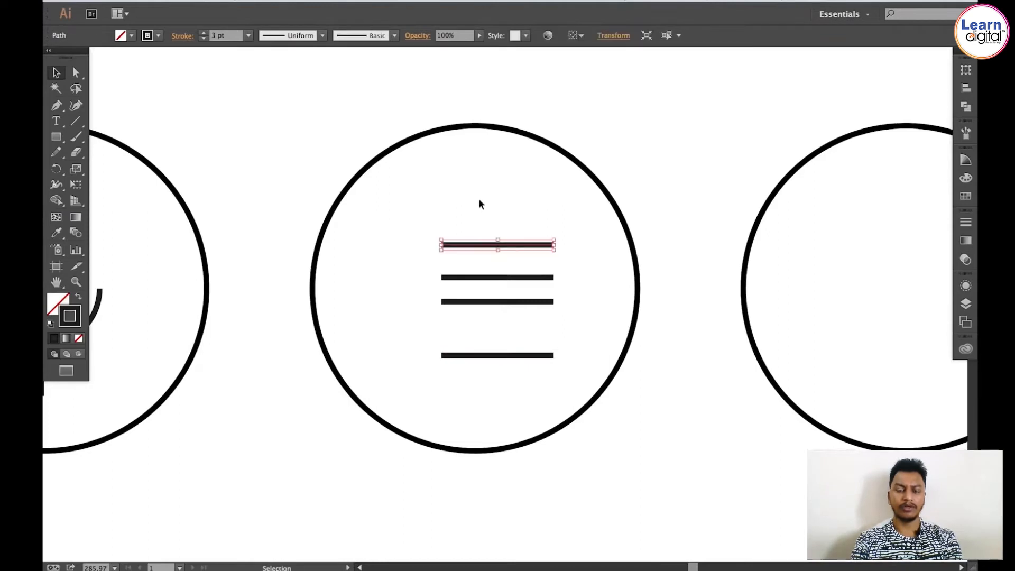
Step: Select the four stacked lines and distribute them evenly by their vertical centres
drag(479, 199, 508, 403)
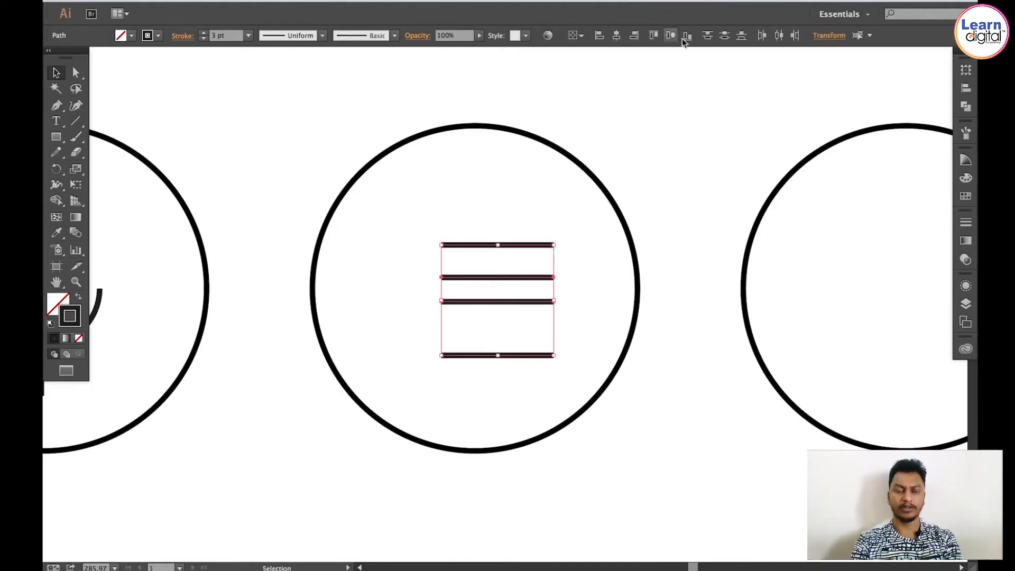
click(966, 90)
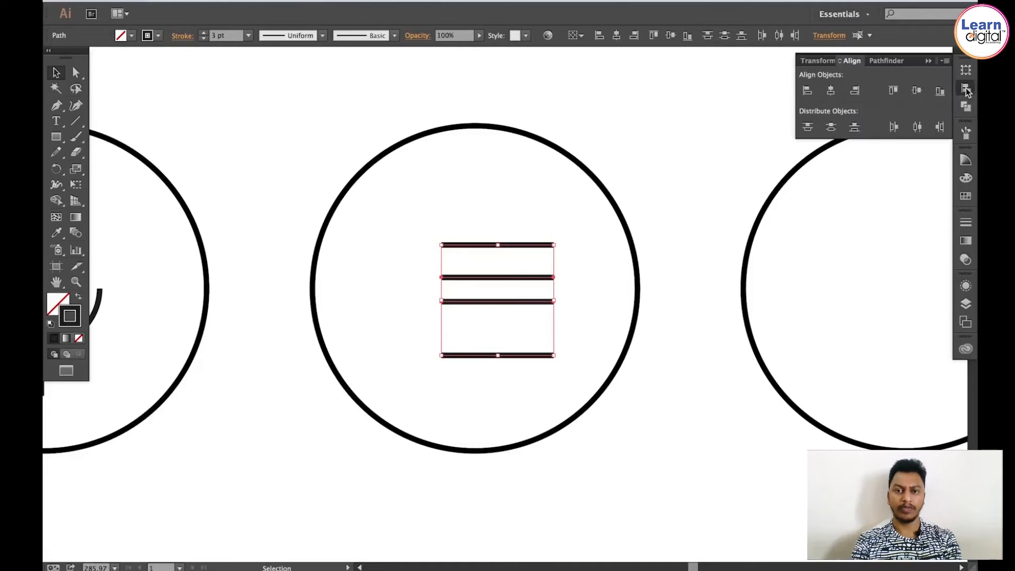
click(831, 128)
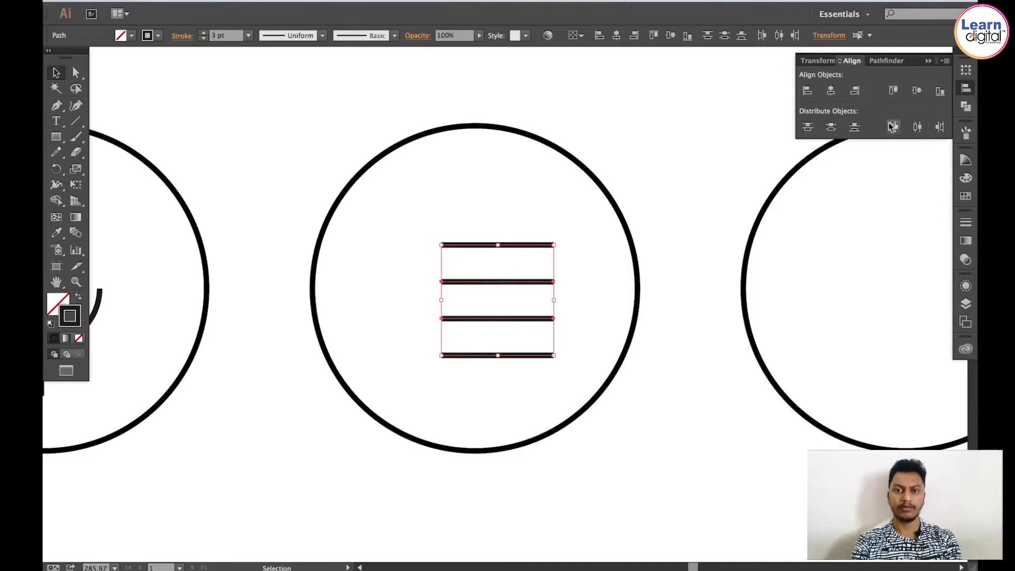
click(966, 90)
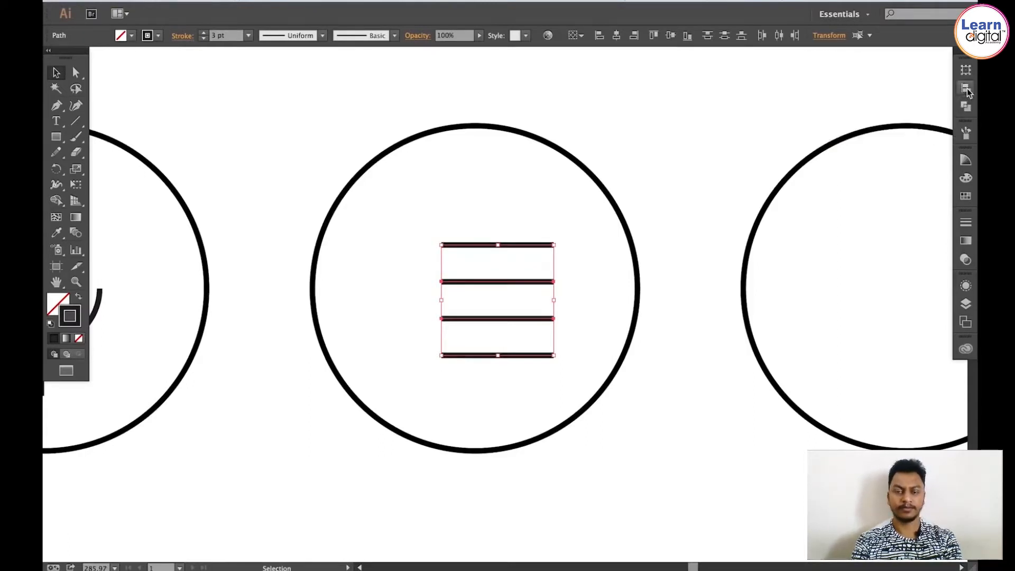
click(490, 188)
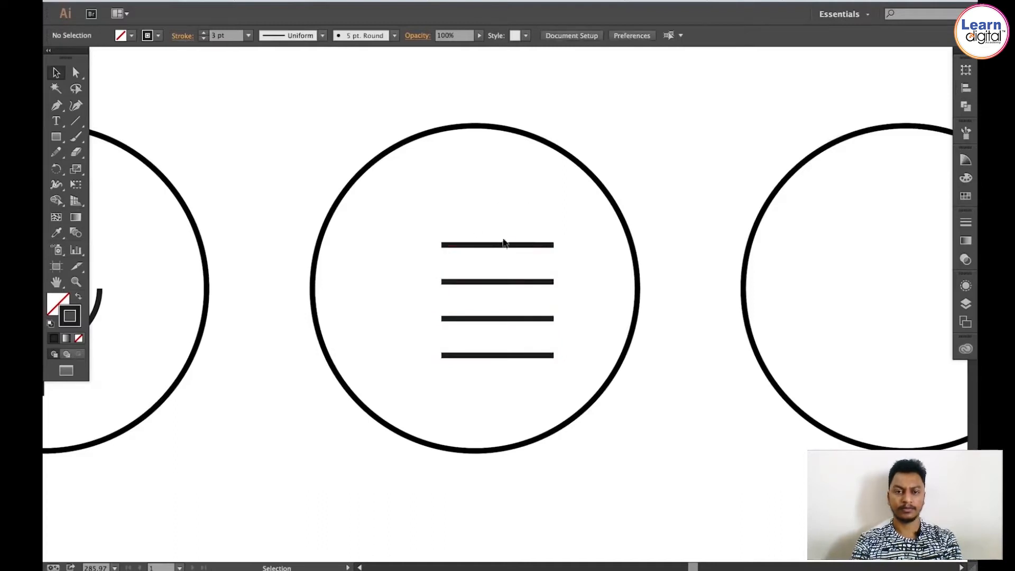
Step: Move the four evenly spaced lines slightly up and to the right within the circle
drag(503, 260, 537, 388)
drag(514, 244, 521, 234)
click(594, 216)
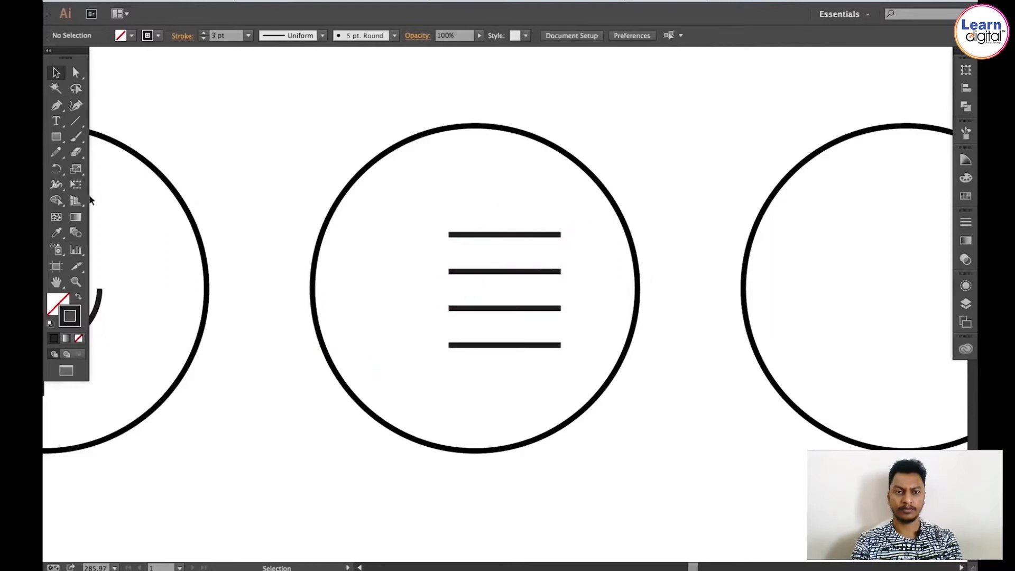
Step: Draw four filled round bullets to the left of the lines, one beside each line
click(57, 137)
drag(57, 137, 93, 168)
mouse_move(405, 223)
mouse_down()
mouse_move(433, 249)
mouse_move(447, 246)
mouse_move(424, 241)
mouse_move(421, 256)
mouse_move(427, 347)
mouse_up()
key(v)
click(78, 297)
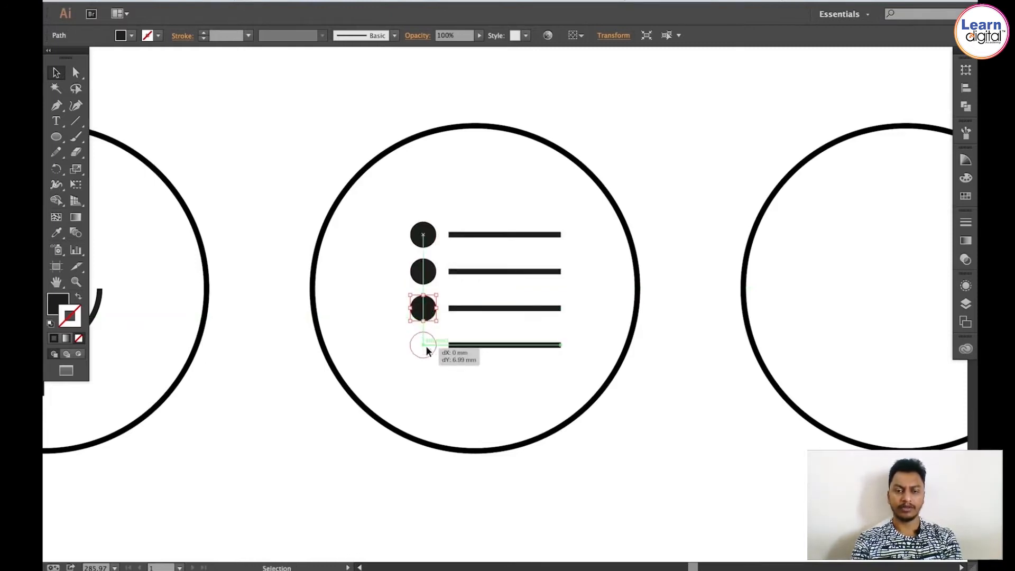
click(428, 185)
Step: Draw a circle inside the next empty icon circle, slightly above its centre
scroll(618, 254, right, 3)
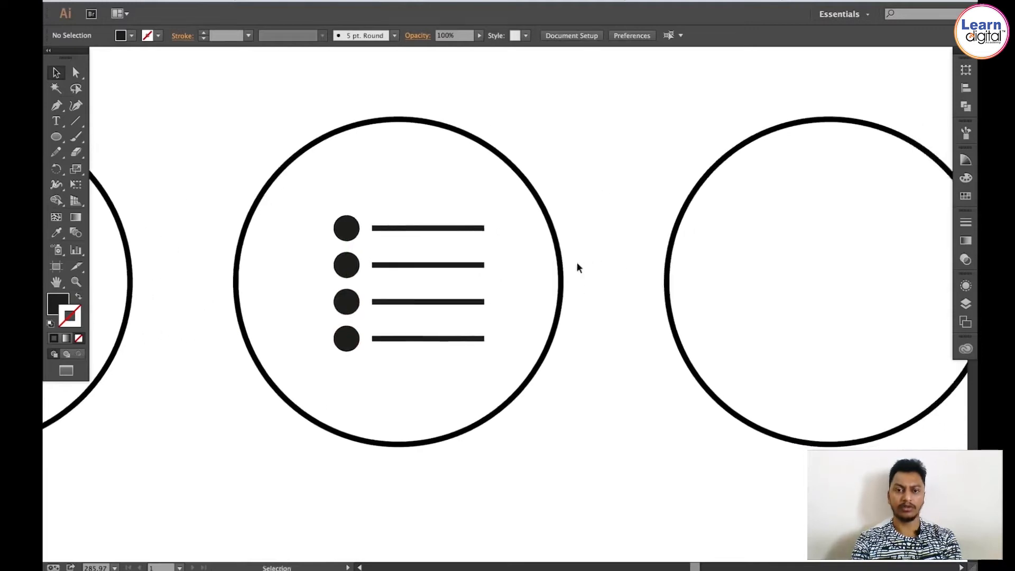
key(super+1)
key(space)
drag(656, 266, 358, 262)
drag(570, 248, 325, 244)
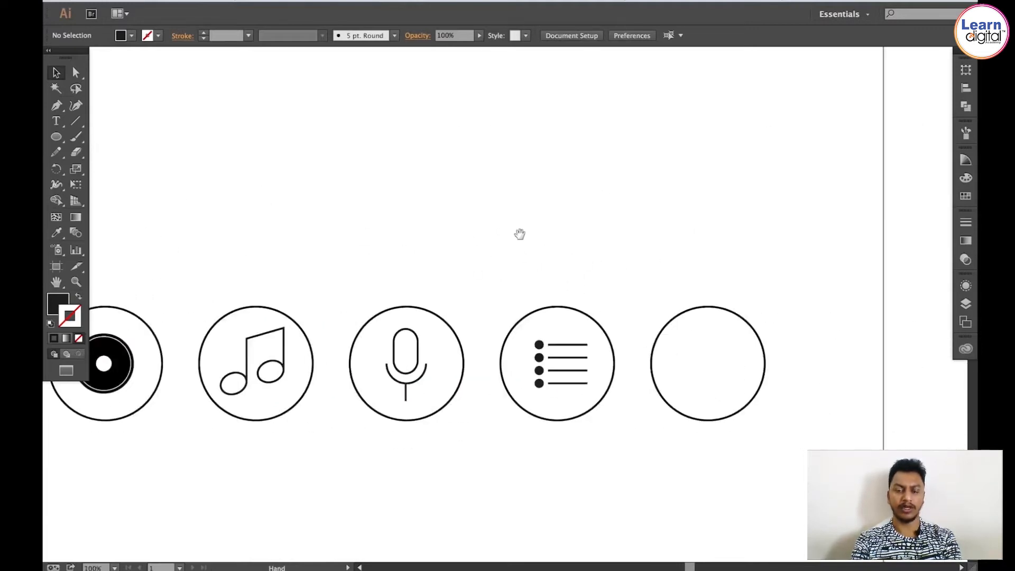
drag(519, 234, 382, 234)
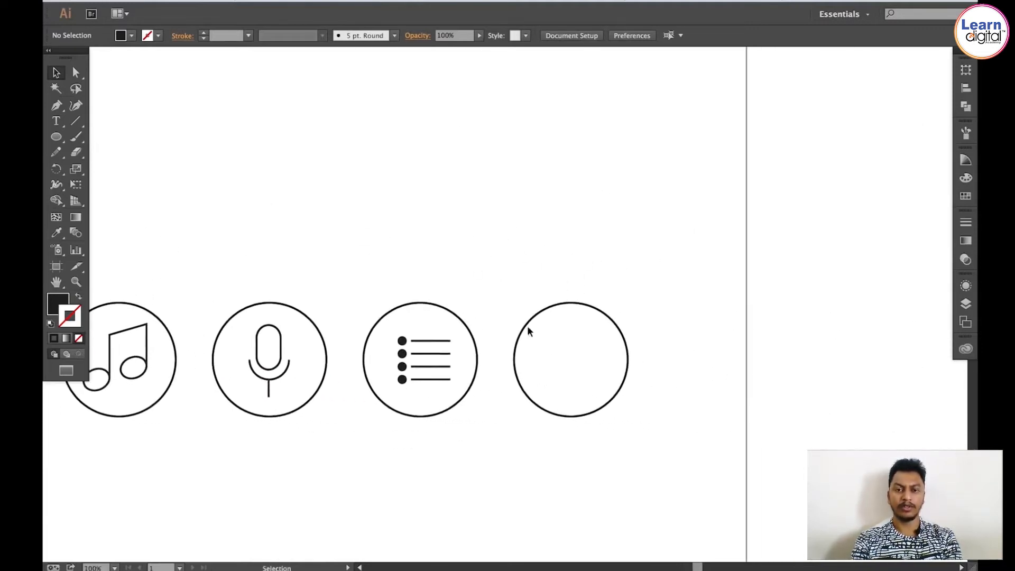
key(z)
click(570, 357)
click(514, 297)
key(v)
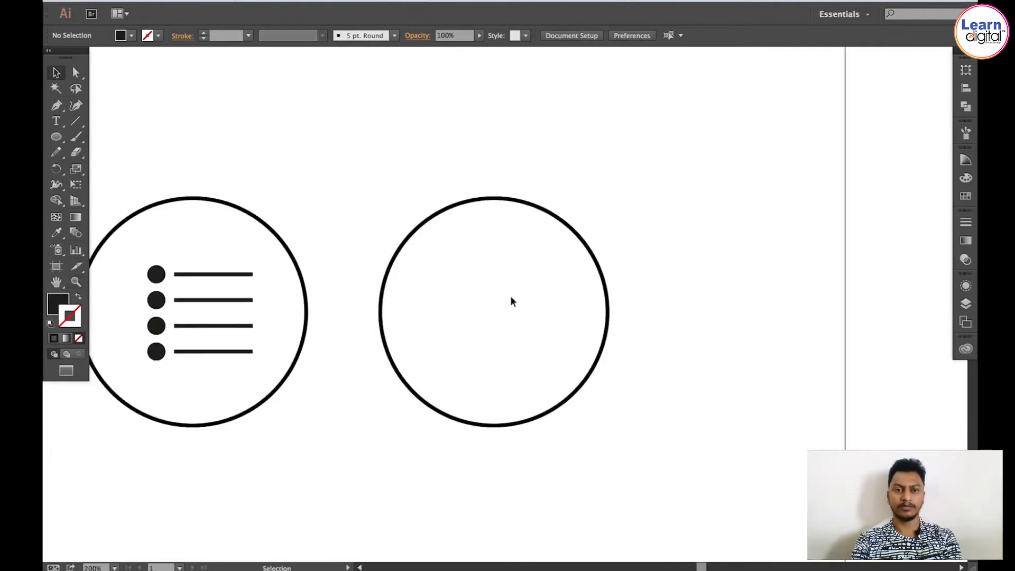
key(space)
drag(510, 296, 538, 273)
click(56, 138)
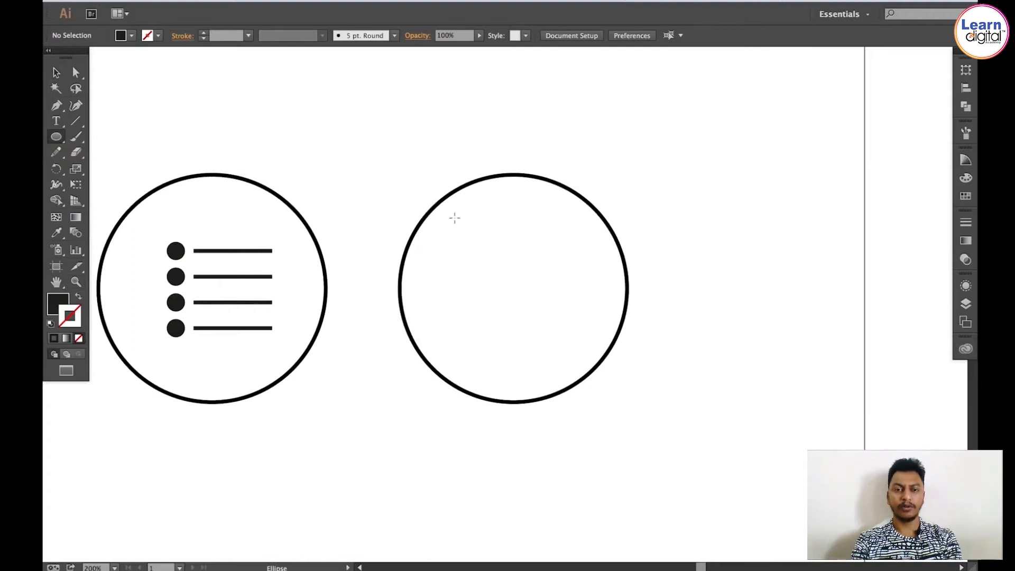
drag(455, 217, 571, 340)
key(v)
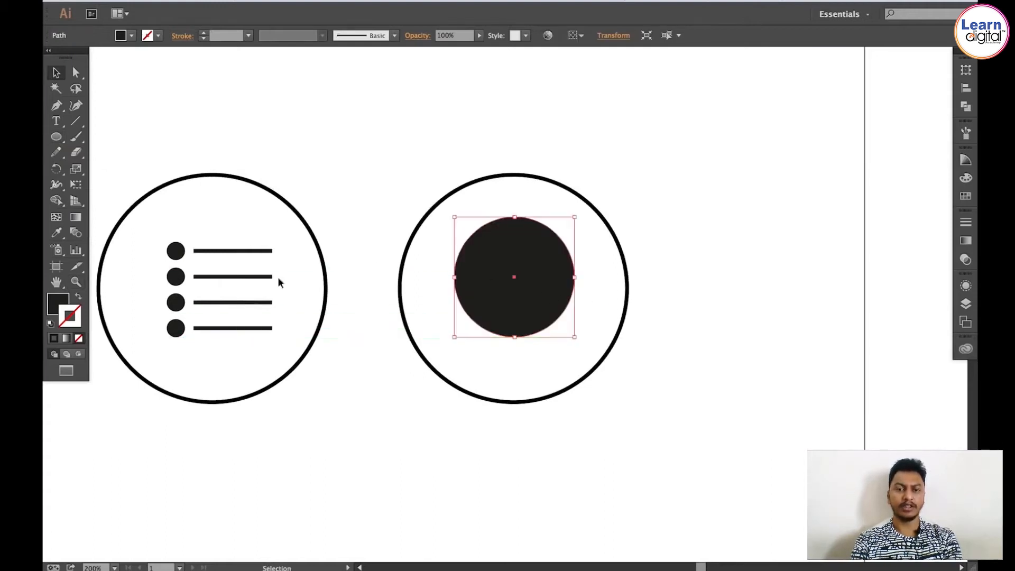
Step: Swap the new circle to an outline with no fill and set its stroke weight to 3 pt
click(78, 298)
click(966, 222)
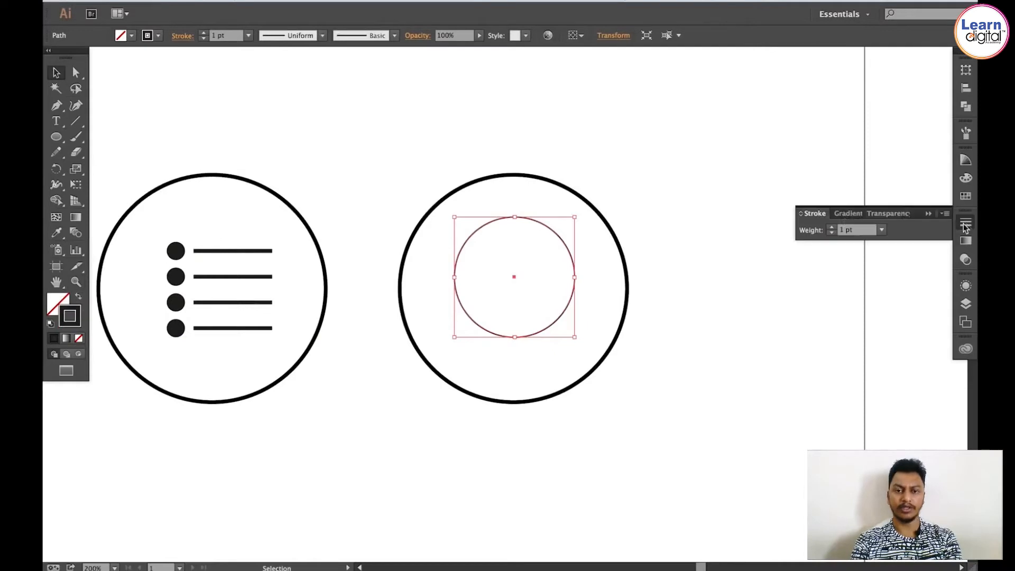
click(832, 230)
click(833, 230)
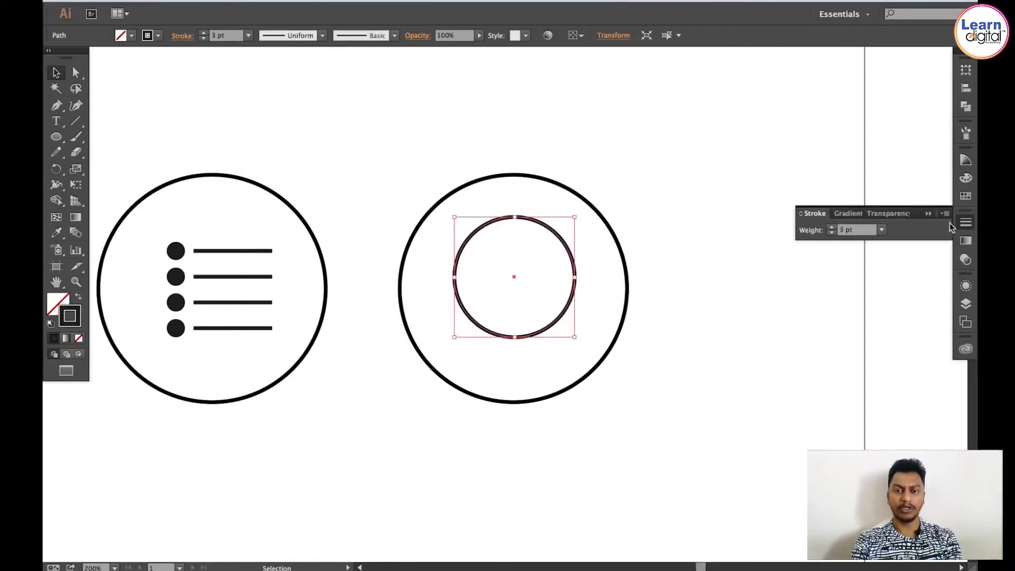
click(966, 223)
Step: Expand the inner circle's stroke and fill into a solid shape
click(751, 243)
key(z)
click(522, 291)
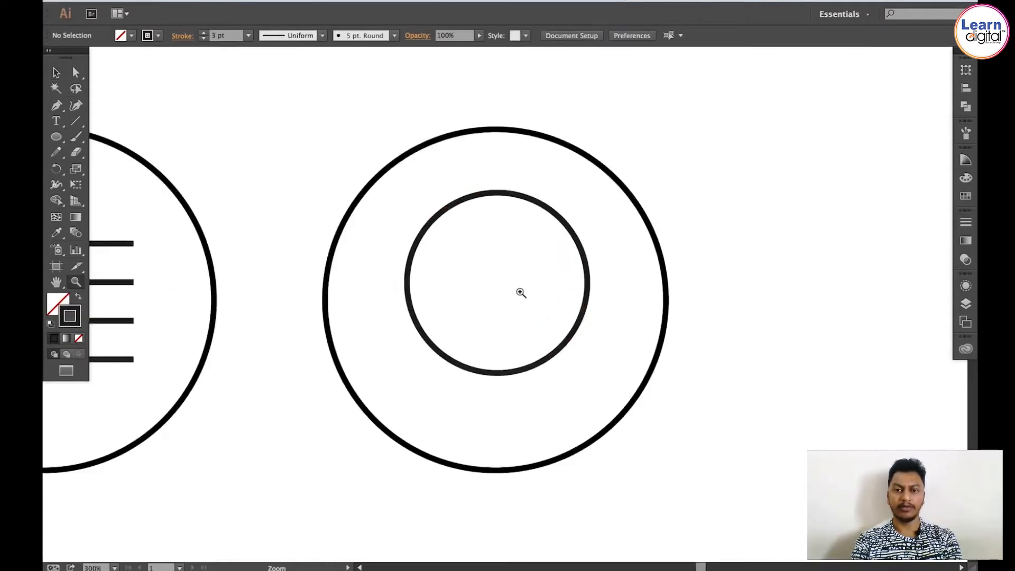
click(508, 299)
drag(514, 281, 519, 274)
key(v)
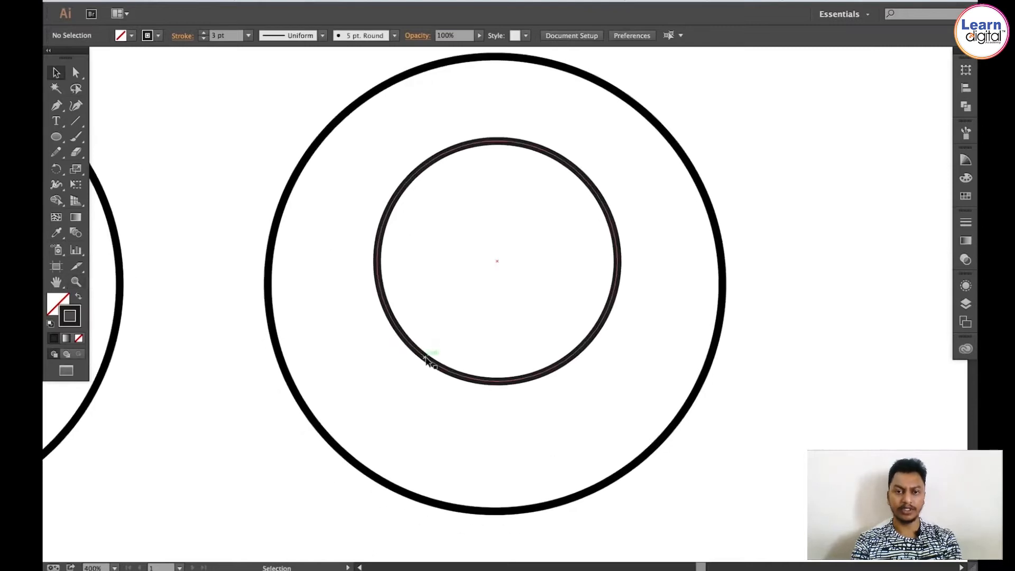
drag(424, 359, 421, 361)
click(209, 2)
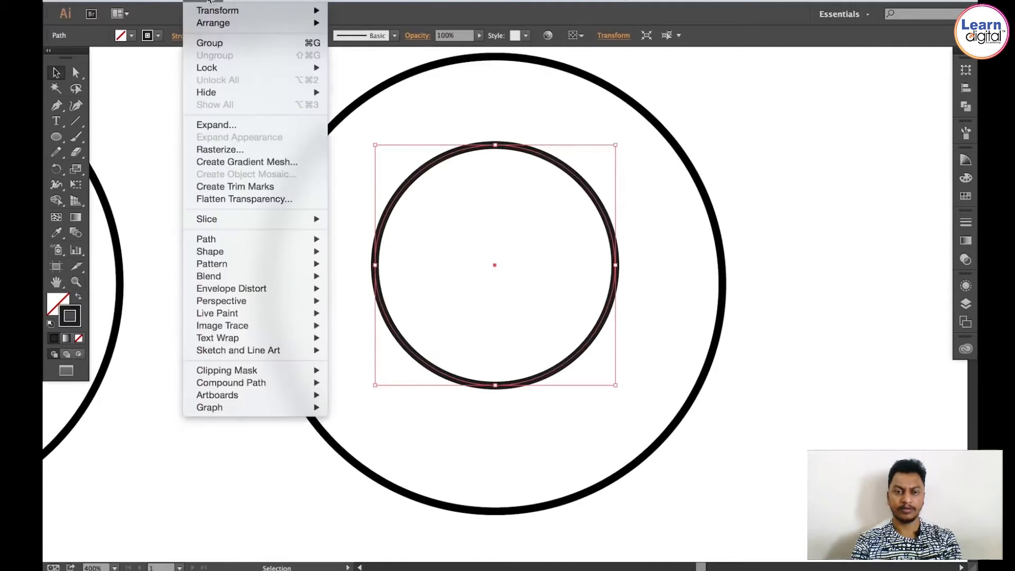
click(216, 124)
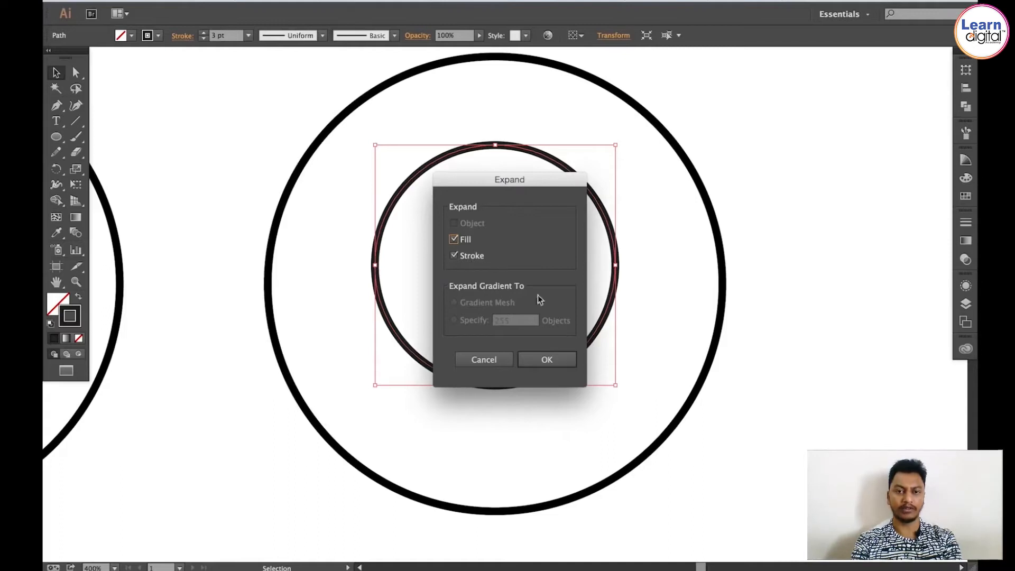
click(544, 360)
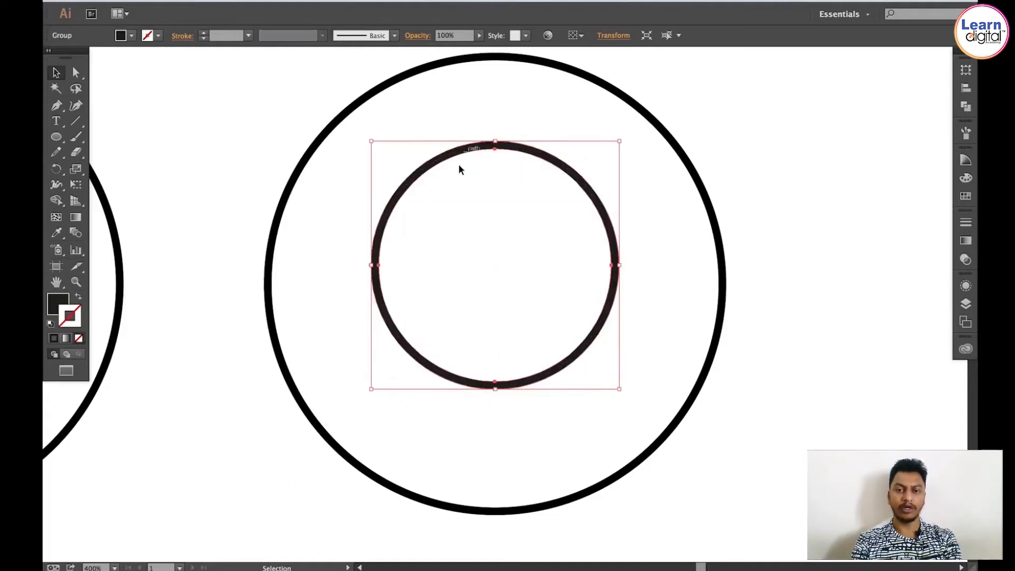
Step: Draw a rectangle about 35 mm by 9 mm covering the lower part of the inner ring
click(443, 161)
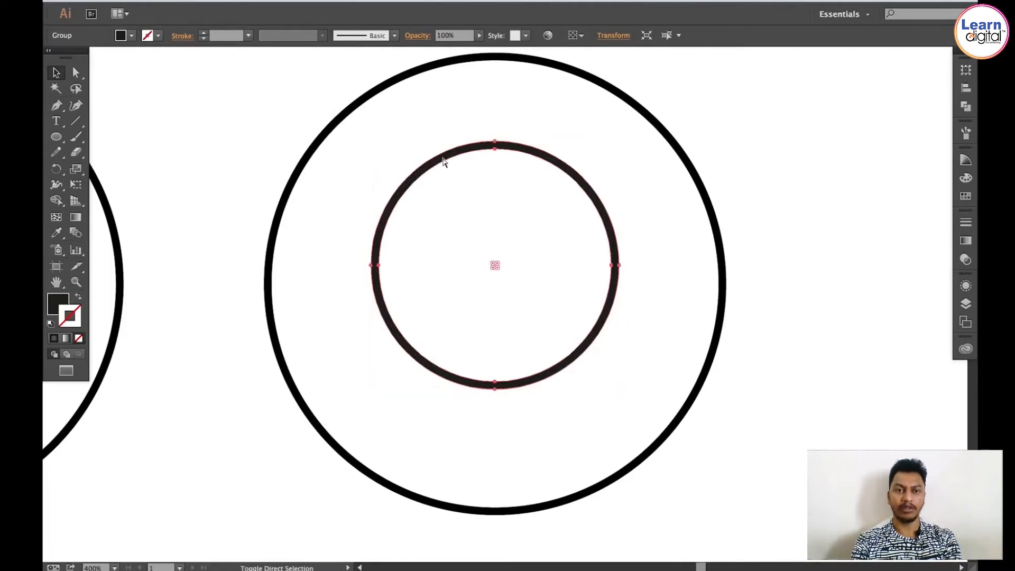
click(56, 138)
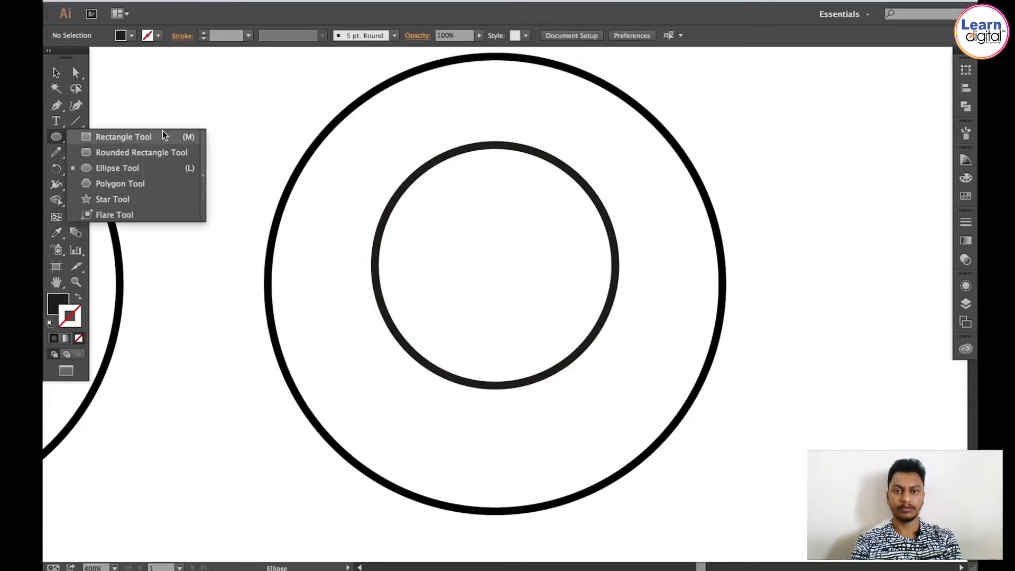
click(153, 138)
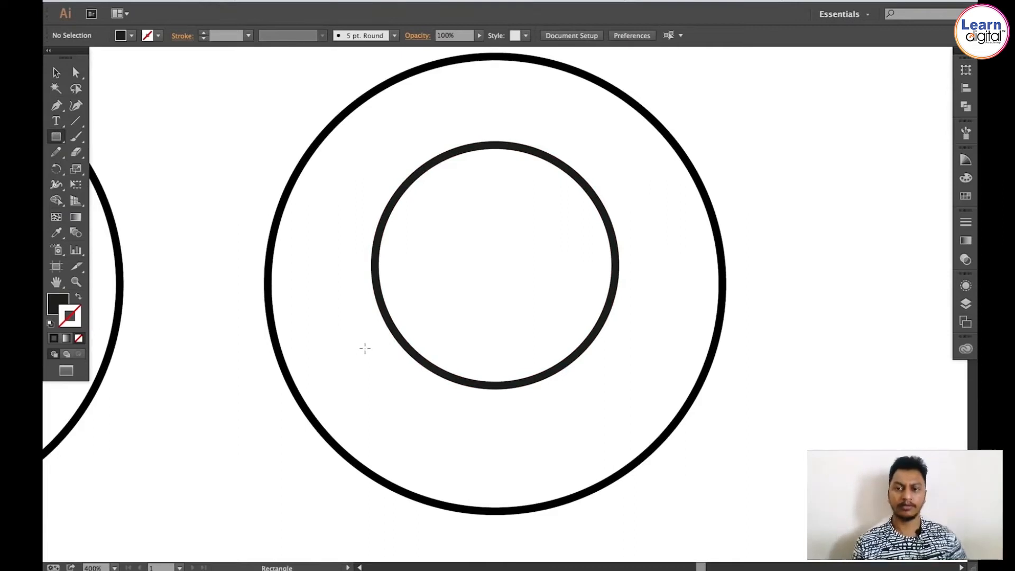
drag(365, 348, 627, 415)
key(v)
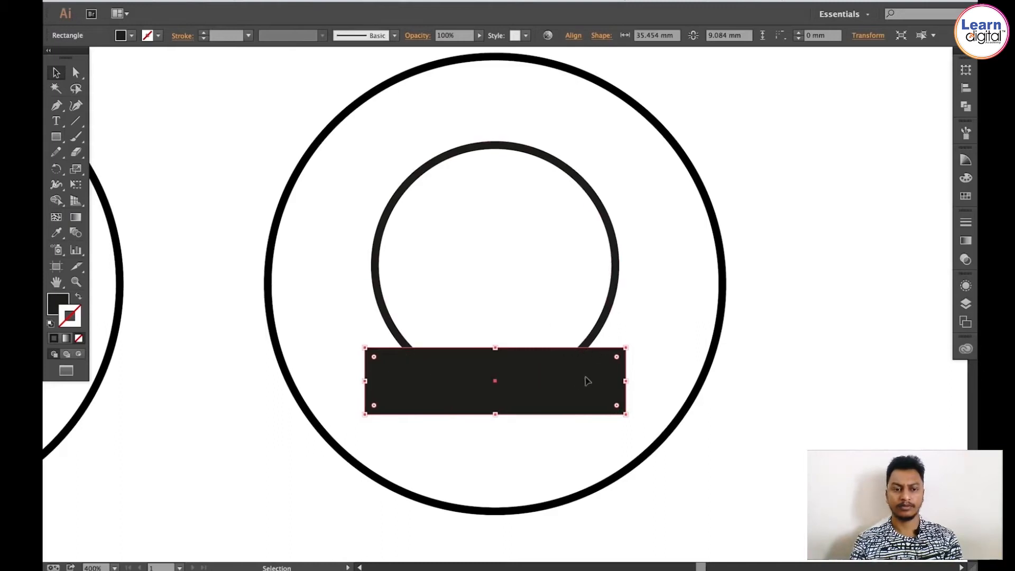
Step: Subtract the rectangle from the ring with Minus Front to leave a headphone-band arc
drag(626, 304, 544, 368)
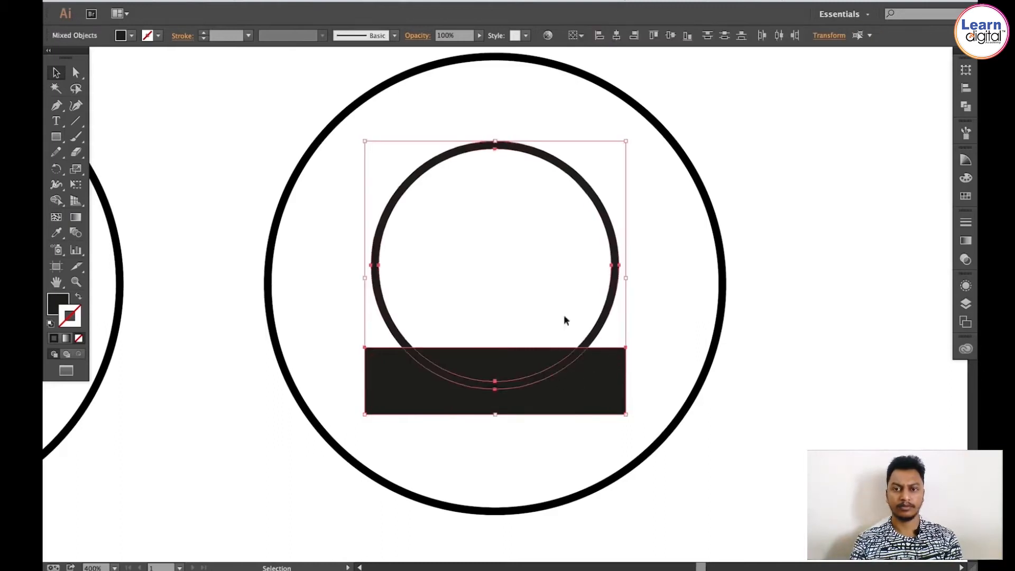
click(962, 108)
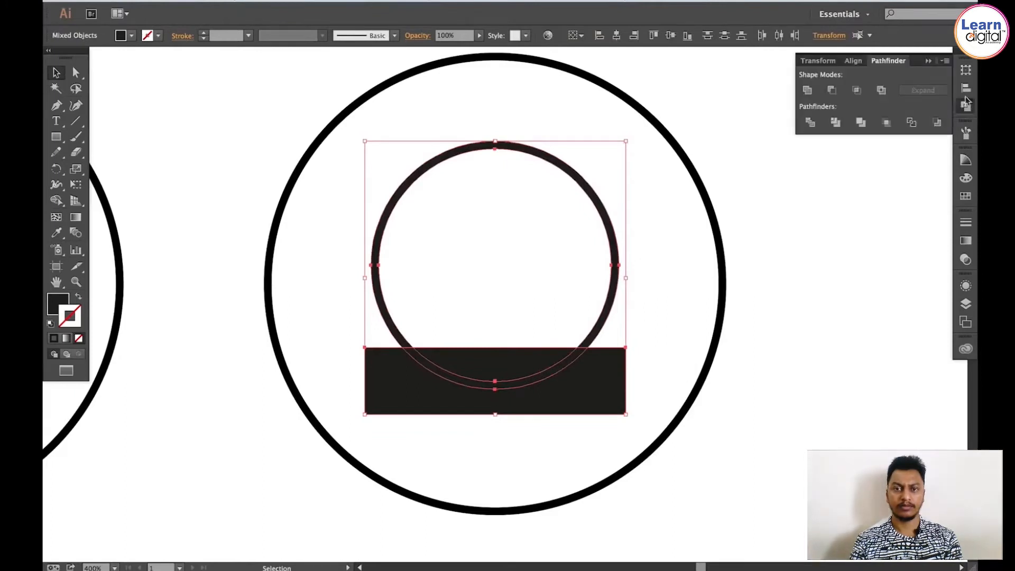
click(833, 91)
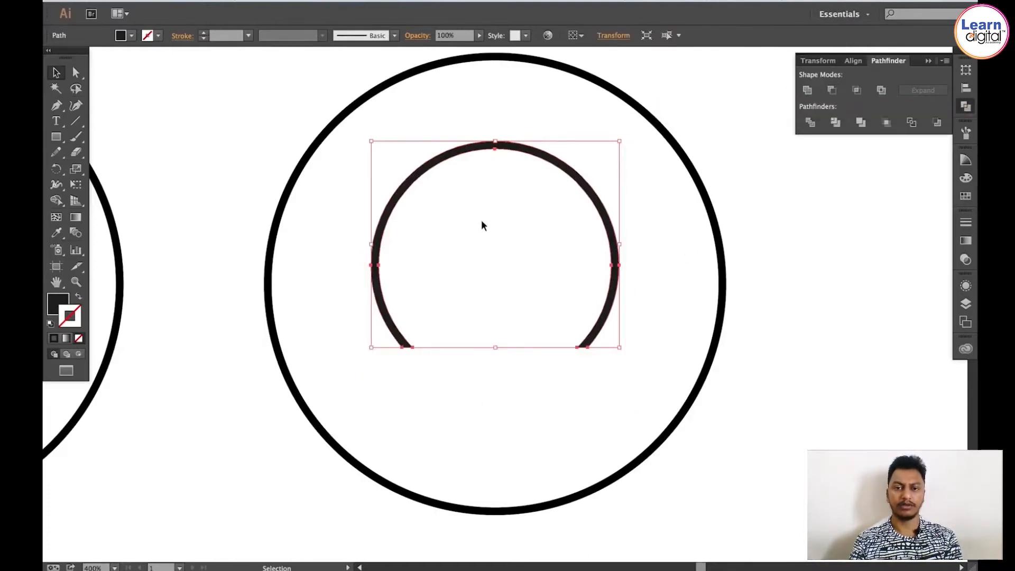
click(963, 108)
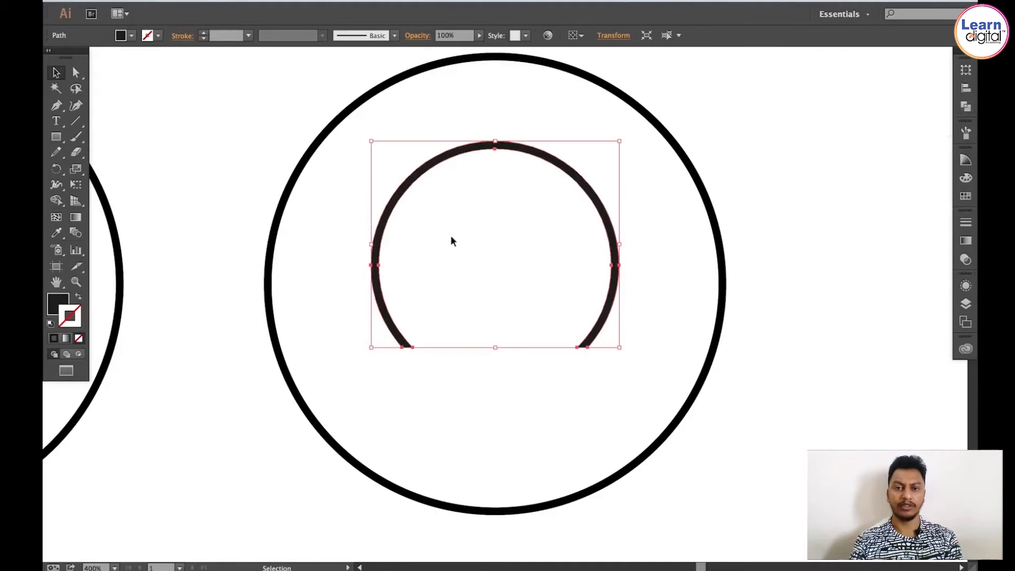
click(478, 194)
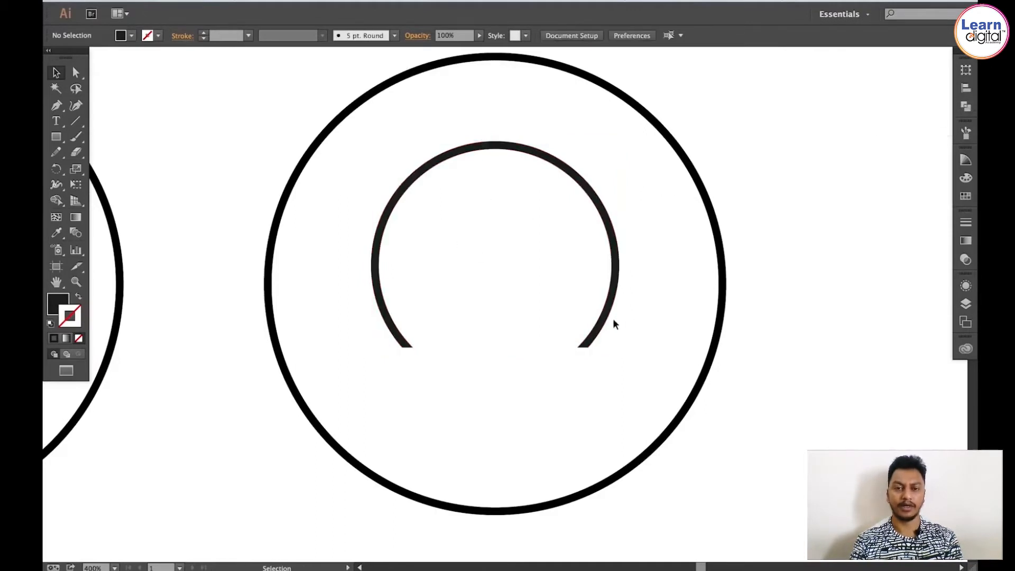
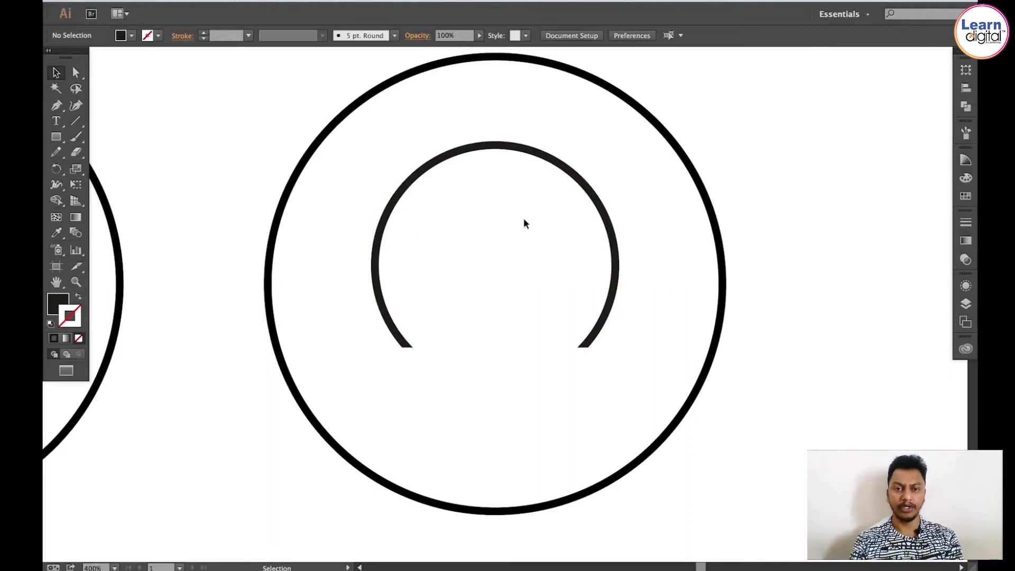
Step: Draw a small rectangle about 5 mm by 9 mm inside the lower opening of the headphone-band arc
click(56, 138)
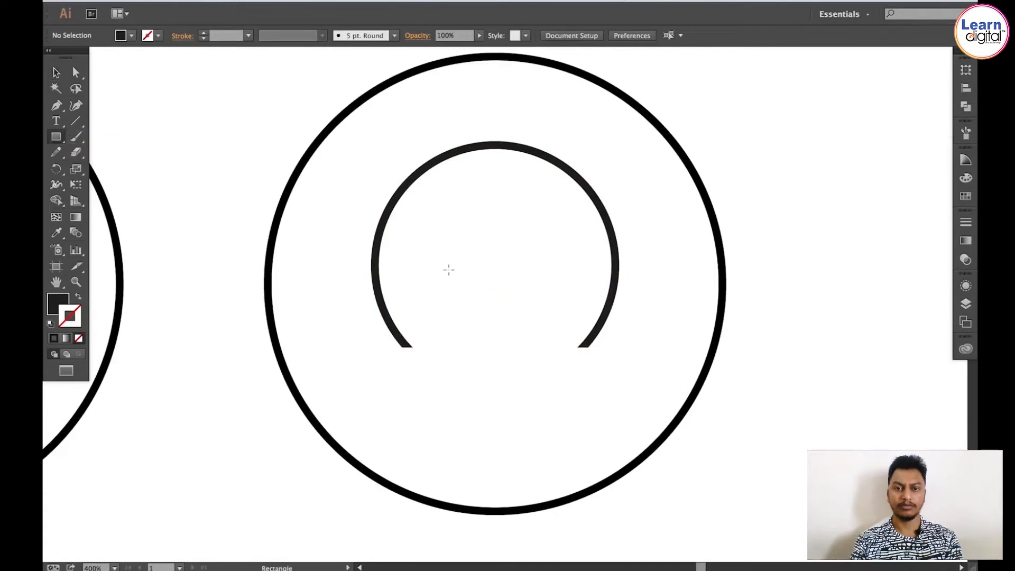
drag(447, 270, 482, 334)
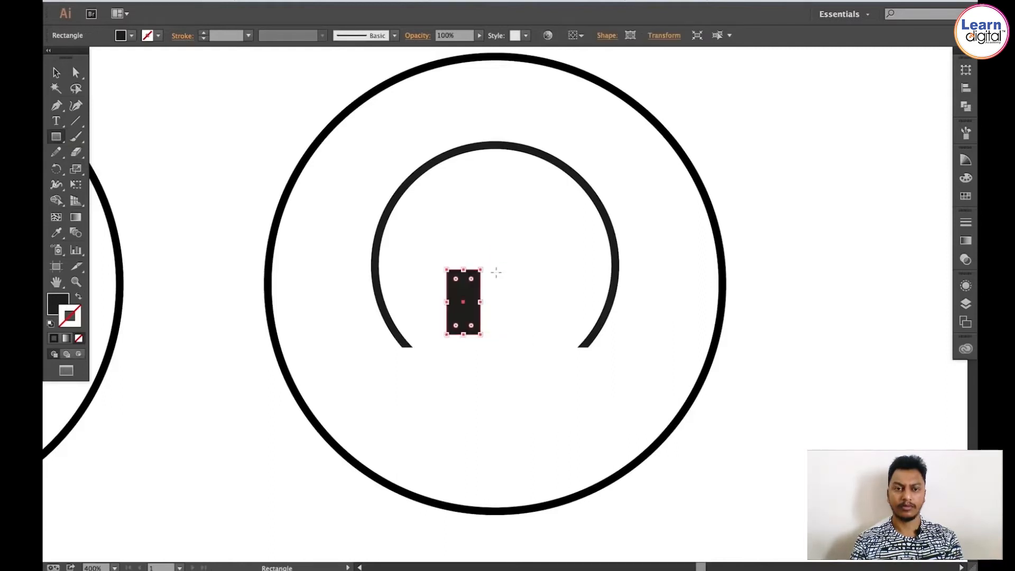
key(v)
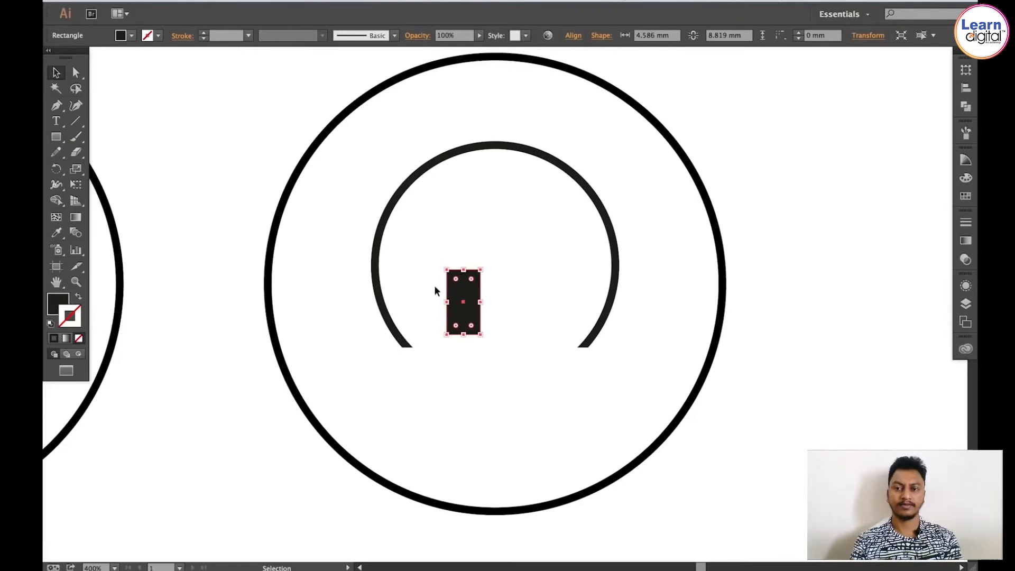
key(z)
drag(320, 218, 555, 370)
key(v)
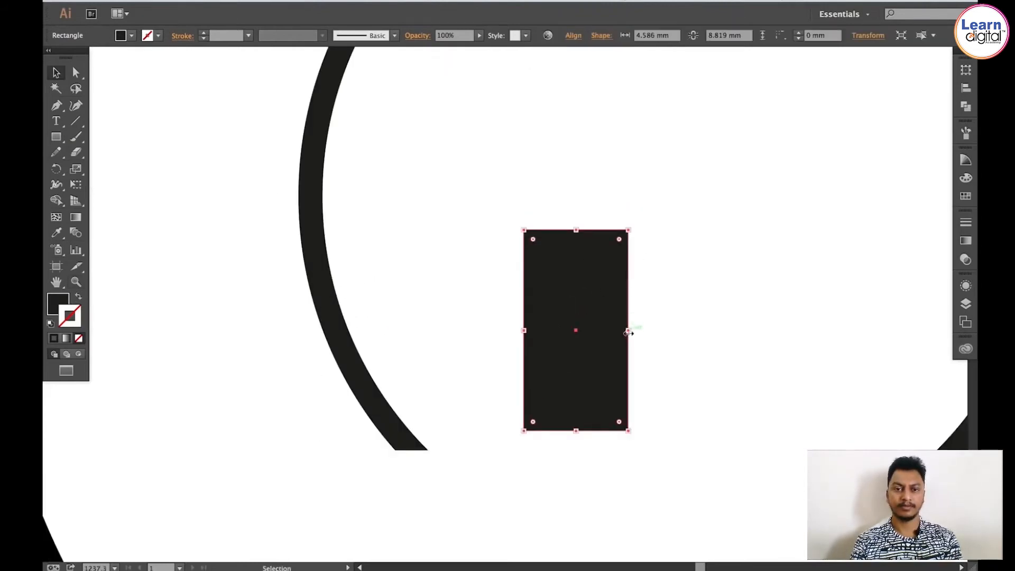
drag(628, 332, 642, 332)
Step: Apply the Round Corners effect to the rectangle with a 3 mm radius
click(312, 1)
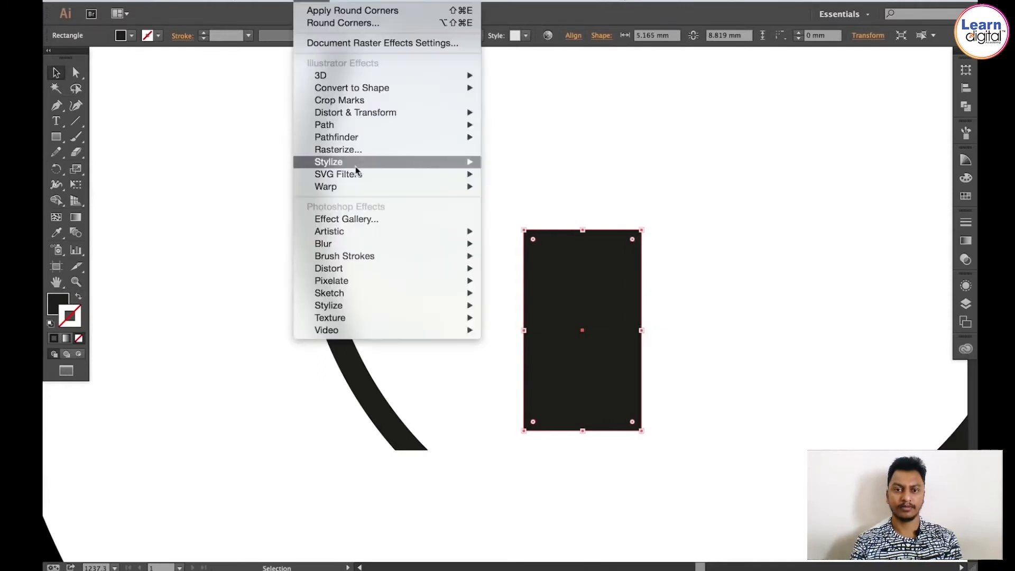
mouse_move(357, 170)
click(551, 207)
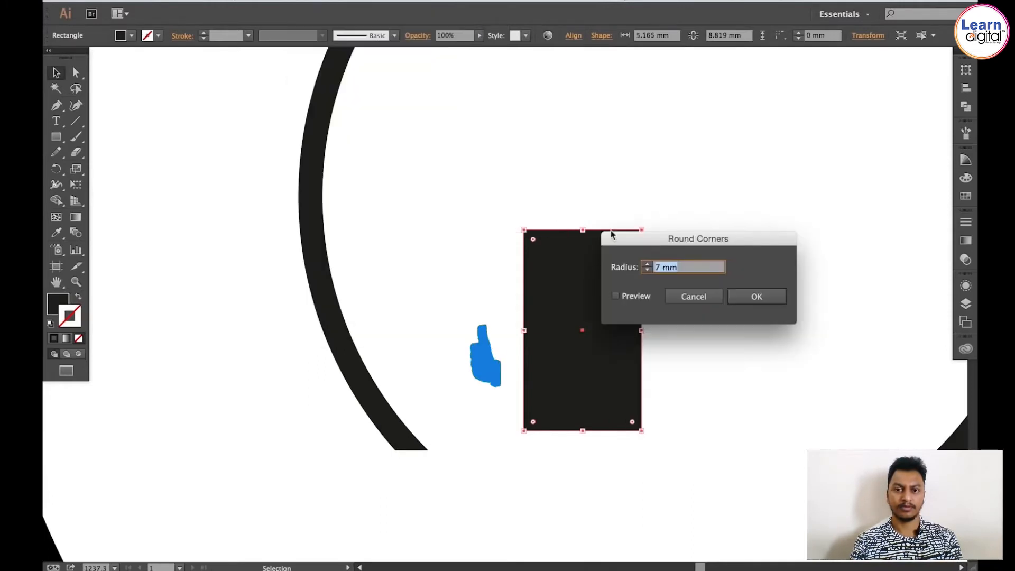
click(617, 296)
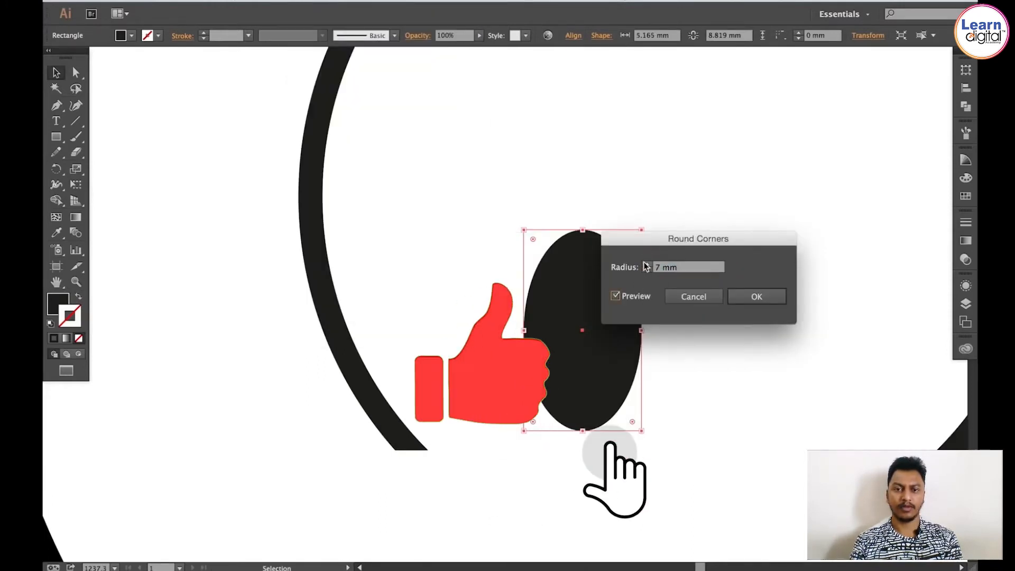
click(648, 271)
click(647, 271)
click(647, 270)
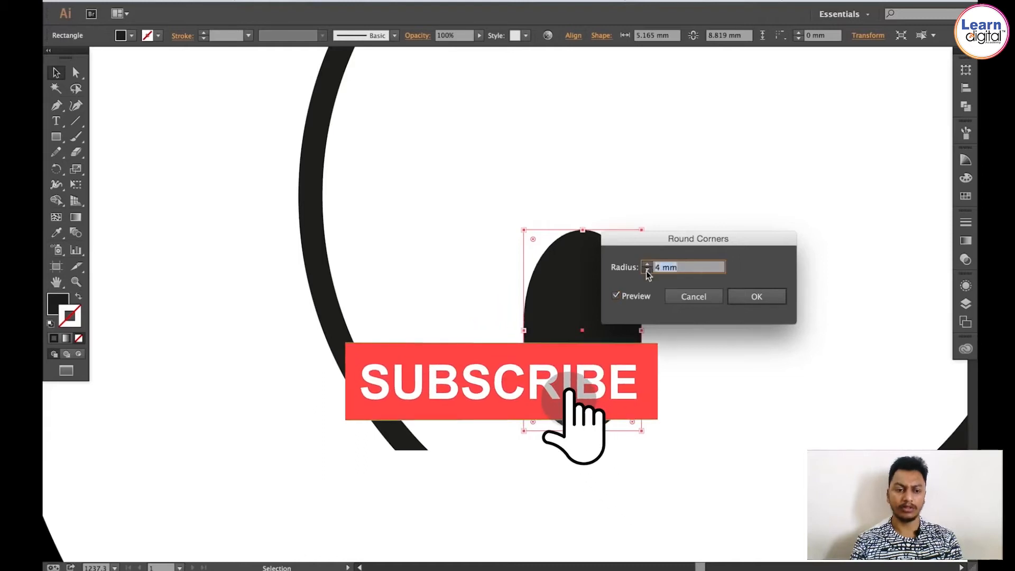
click(647, 271)
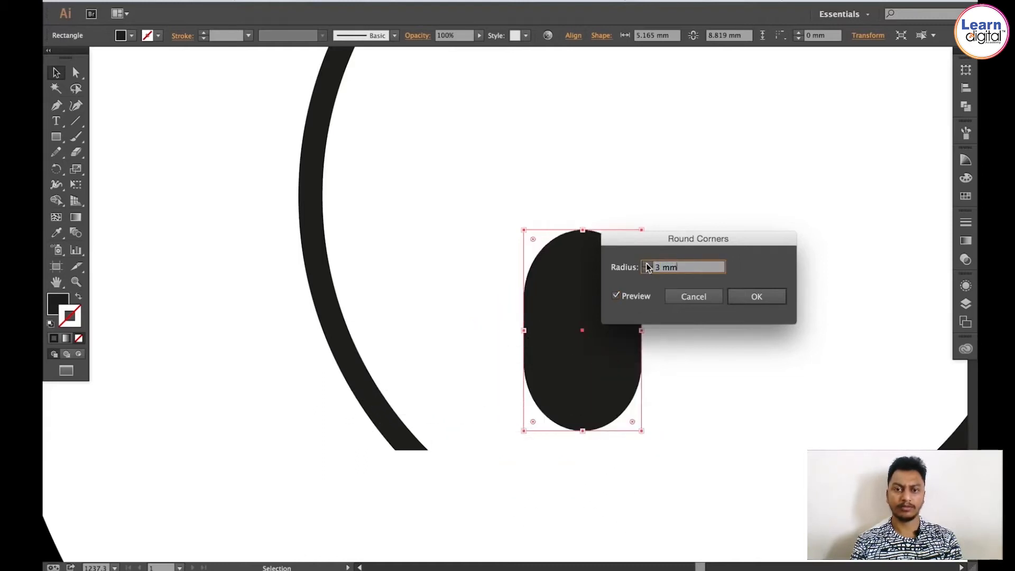
click(765, 296)
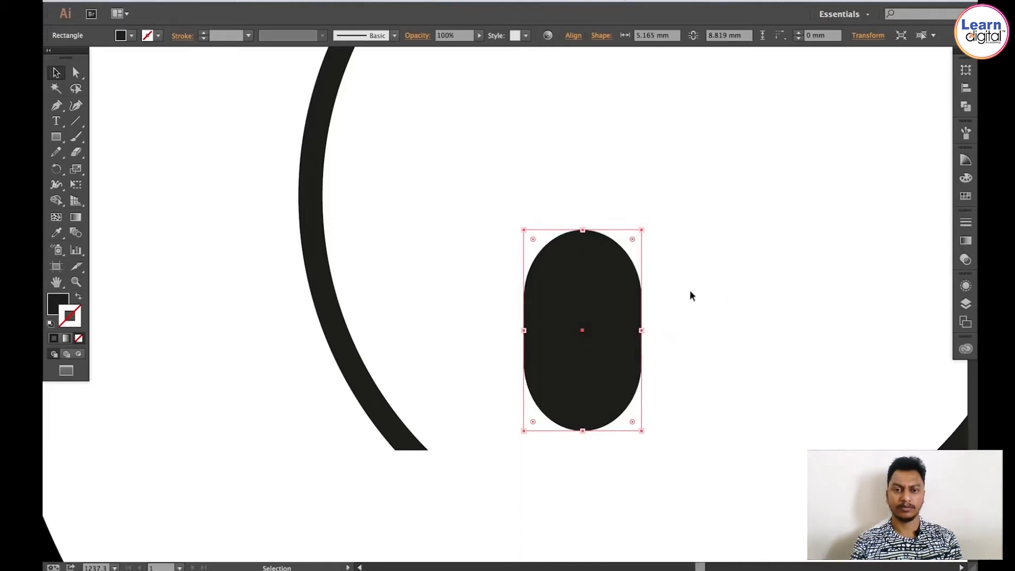
Step: Widen the rounded rectangle from its left edge to about 6.3 mm
drag(524, 331, 497, 334)
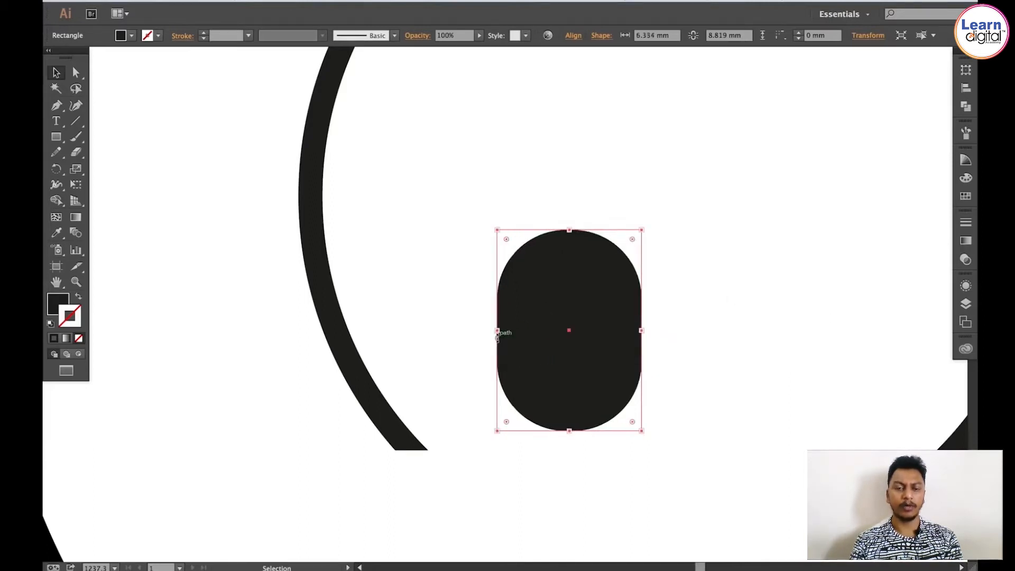
key(space)
drag(546, 297, 516, 298)
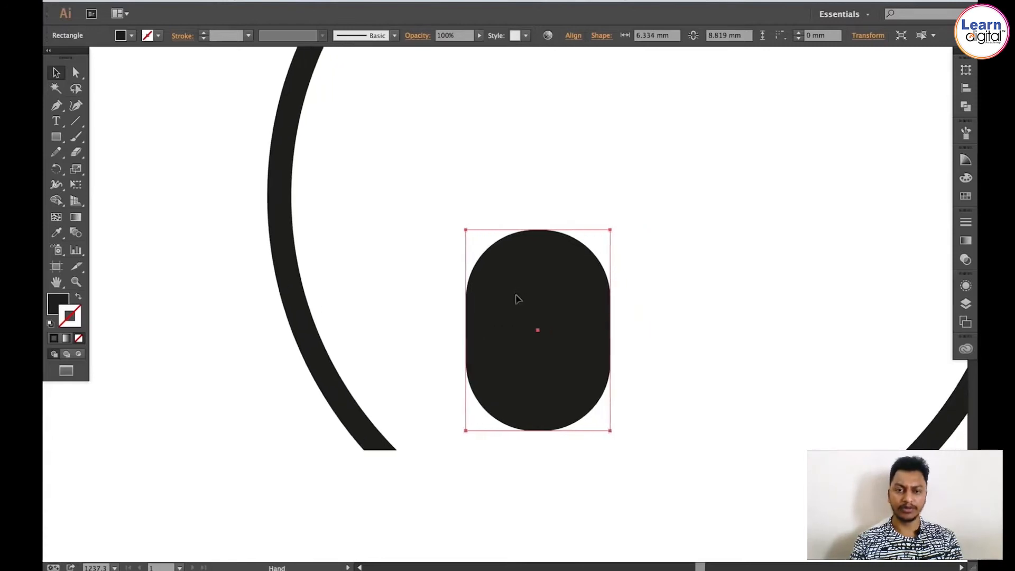
Step: Expand the appearance of the rounded rectangle into an editable path
key(super+shift+a)
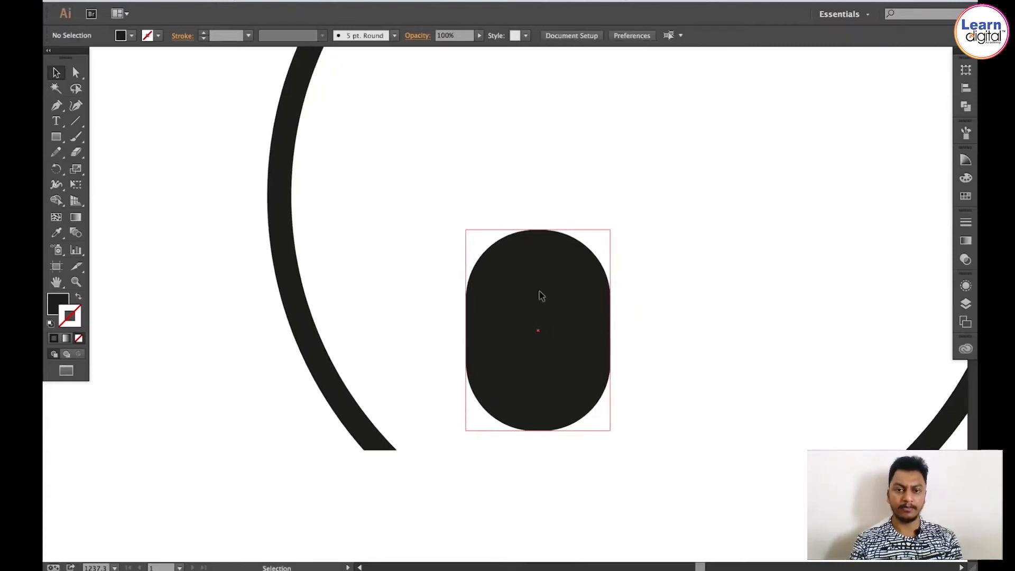
click(539, 294)
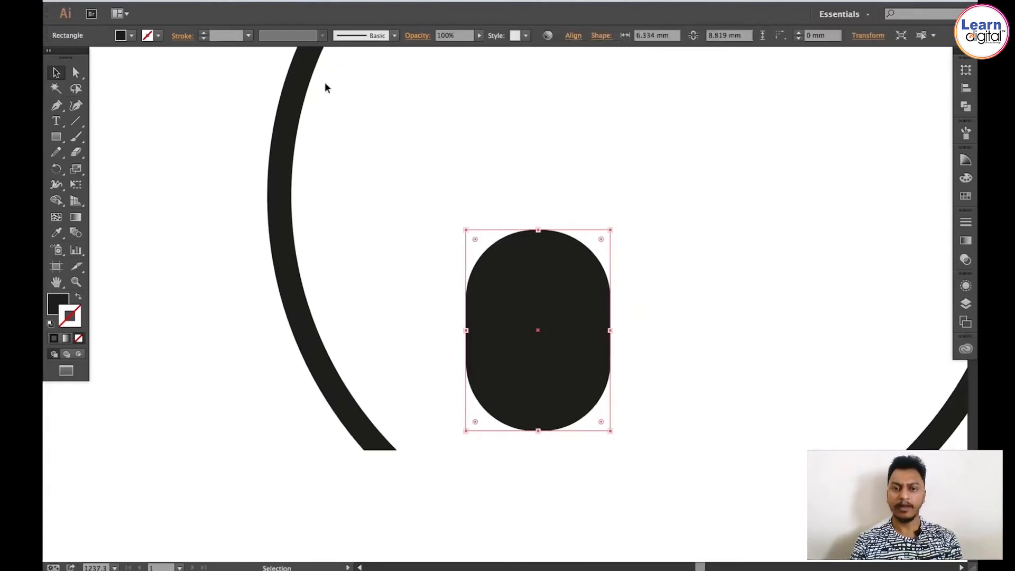
click(193, 1)
click(196, 136)
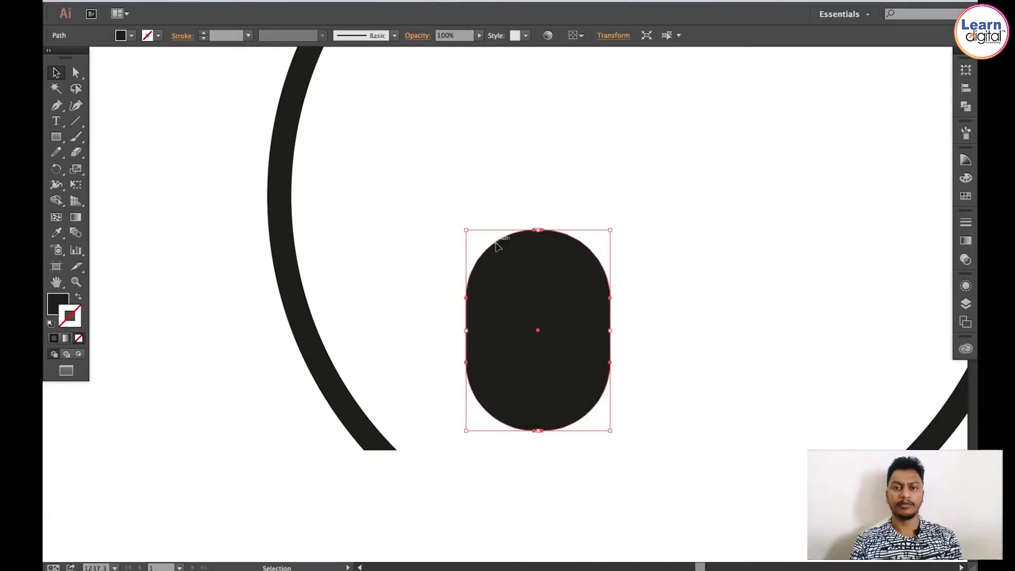
click(536, 139)
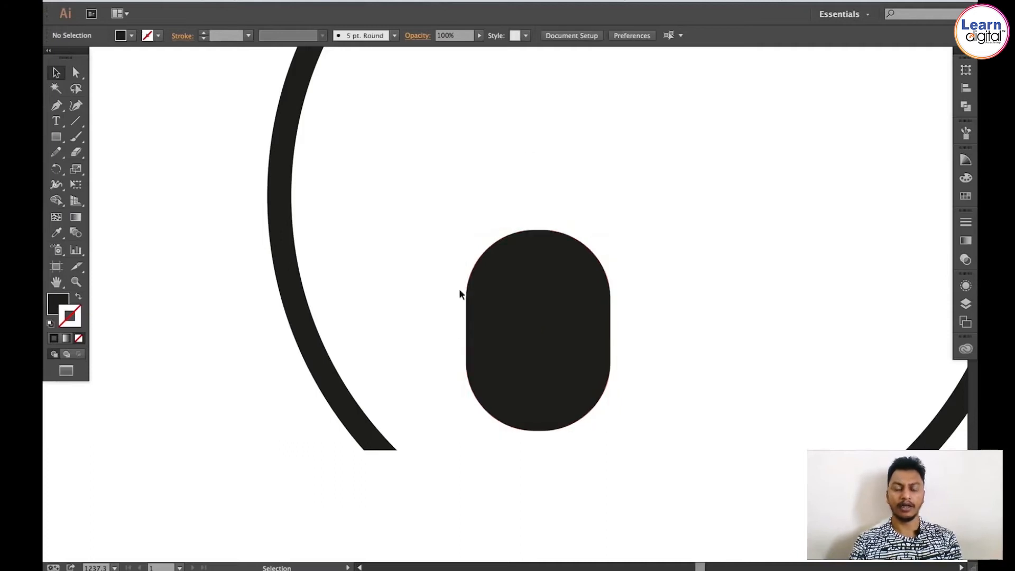
Step: Align the shape's left-side anchor points to the left to form a straight left edge
key(a)
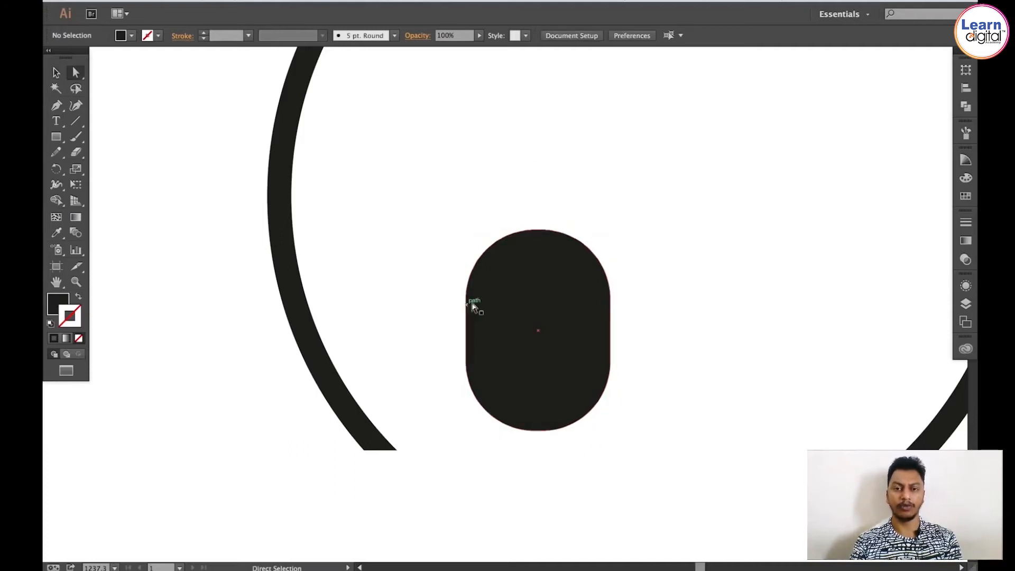
click(534, 231)
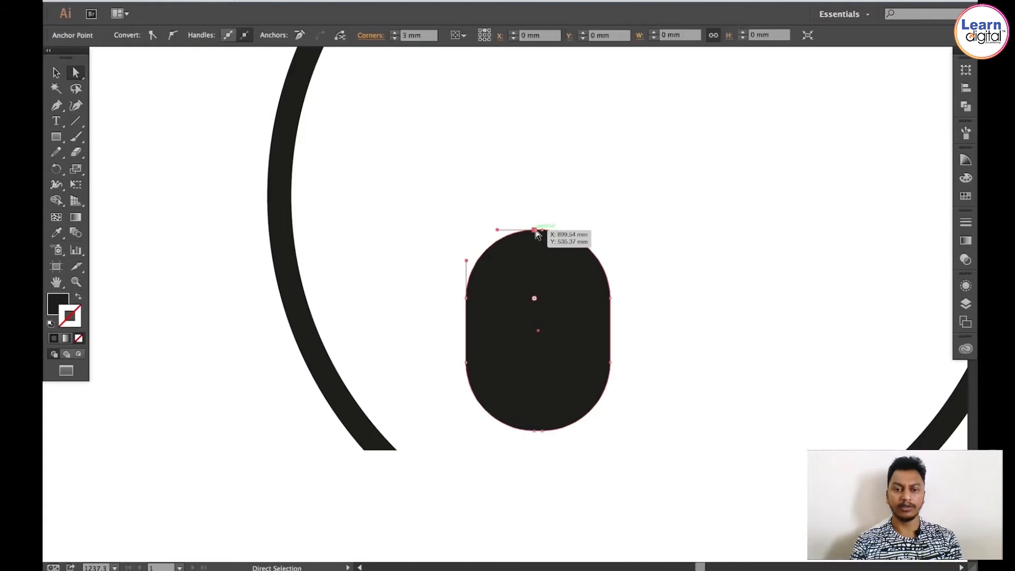
shift+click(535, 431)
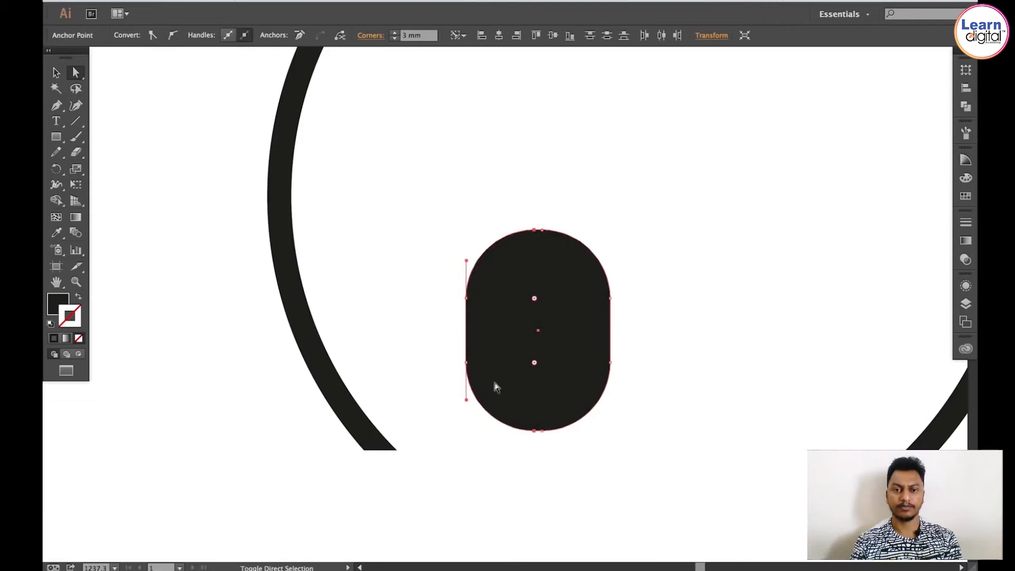
shift+click(466, 363)
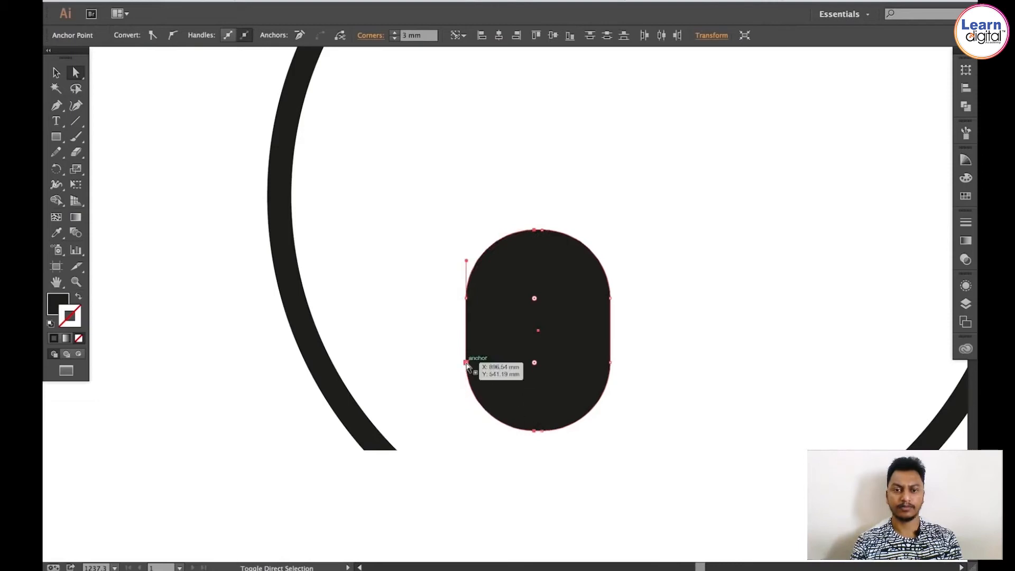
shift+click(466, 299)
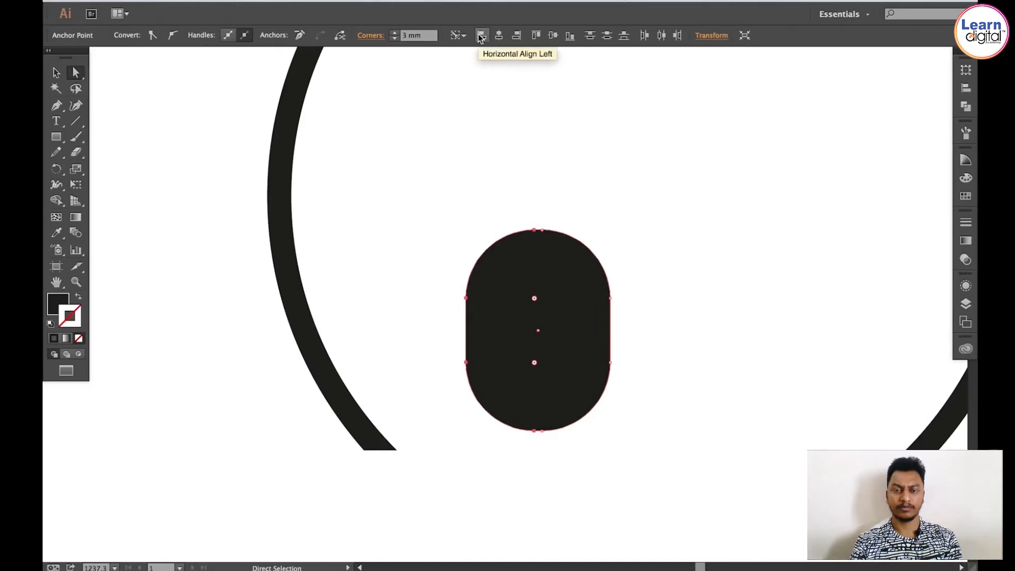
click(480, 36)
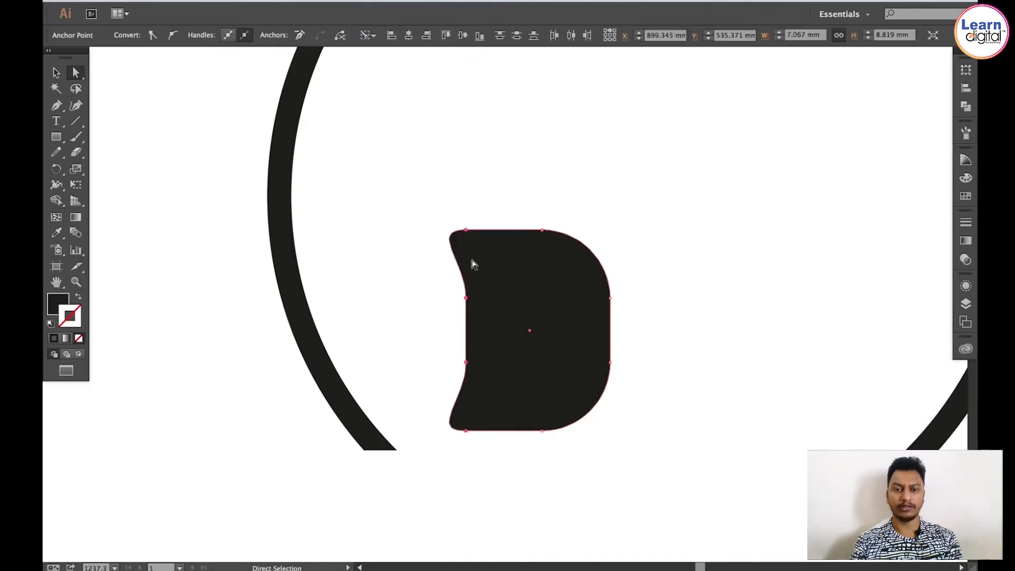
Step: Retract the curve handles at the top-left and bottom-left anchors to make sharp corners
click(458, 317)
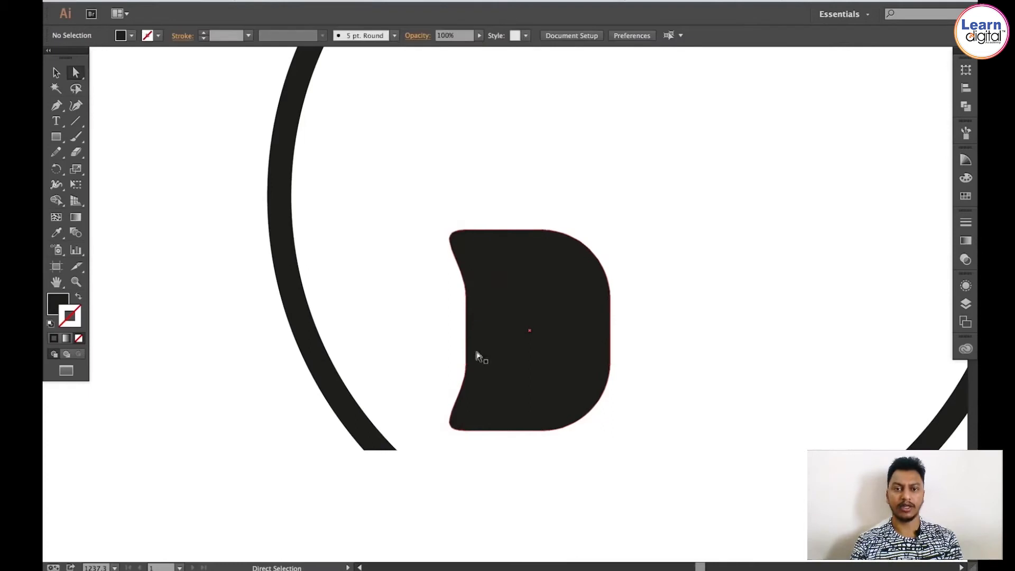
click(455, 235)
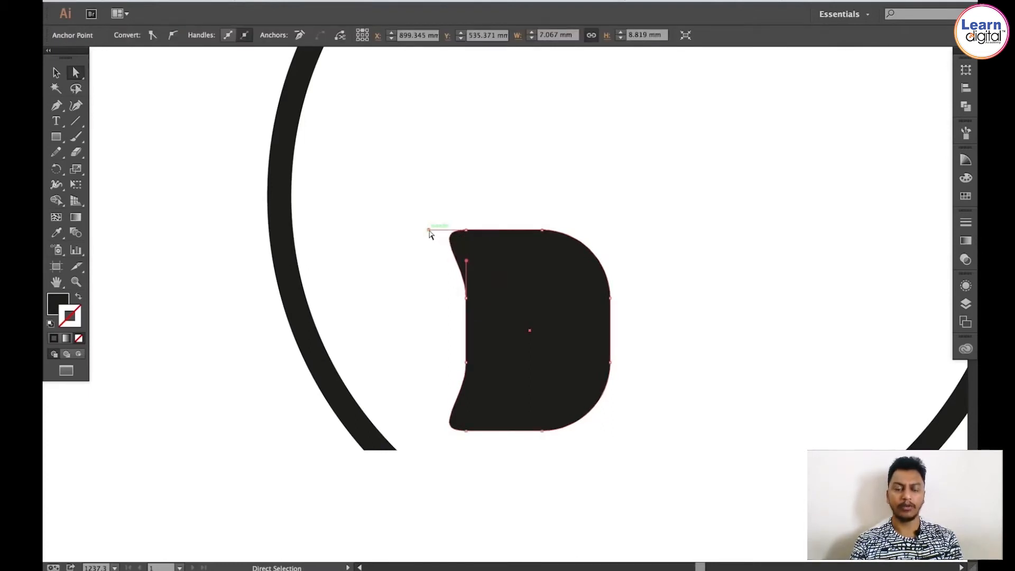
drag(429, 231, 472, 268)
click(453, 427)
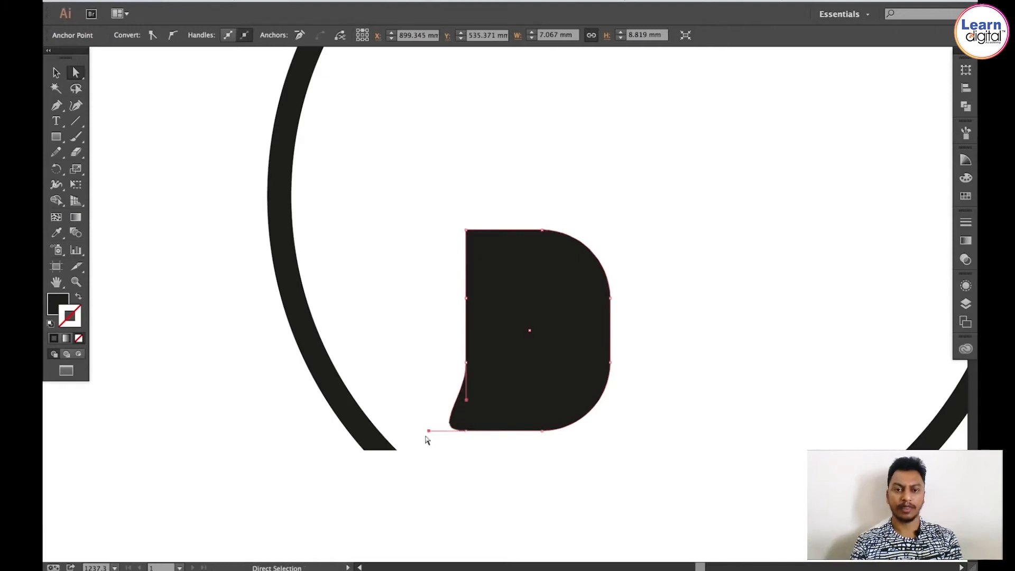
drag(429, 431, 467, 396)
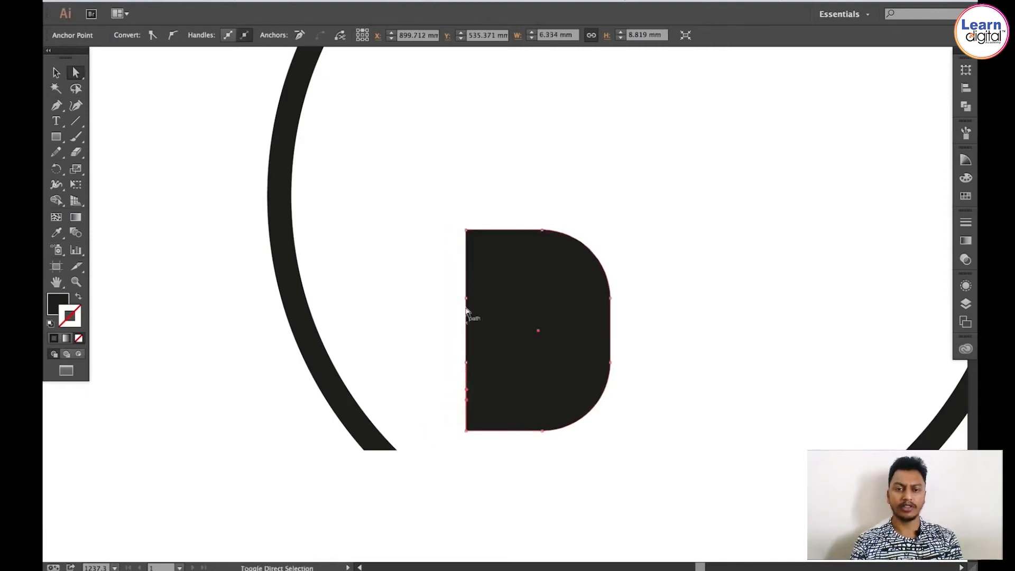
Step: Nudge the shape's left-edge anchors slightly to the right
click(436, 328)
key(space)
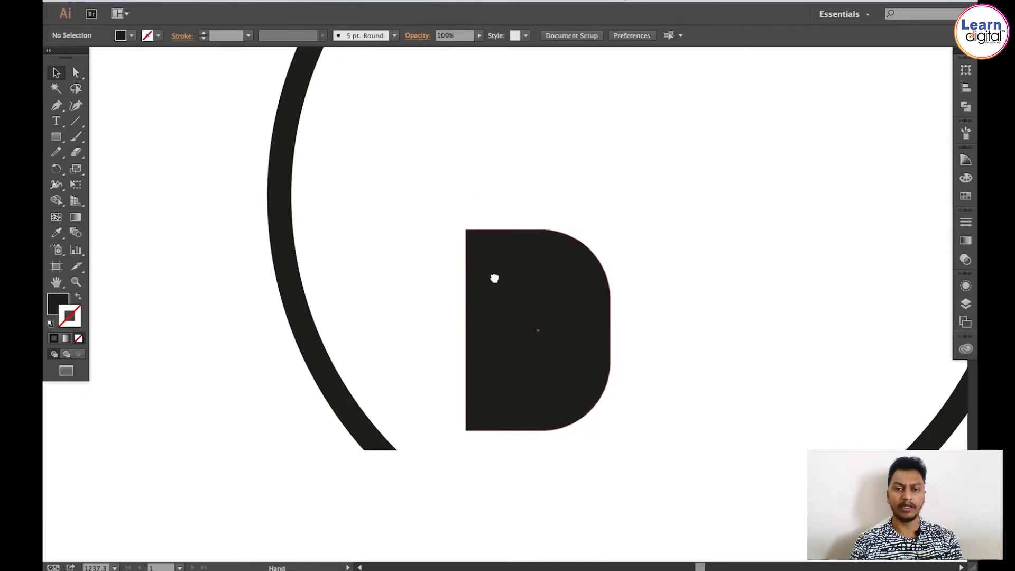
drag(495, 279, 471, 271)
drag(430, 194, 446, 460)
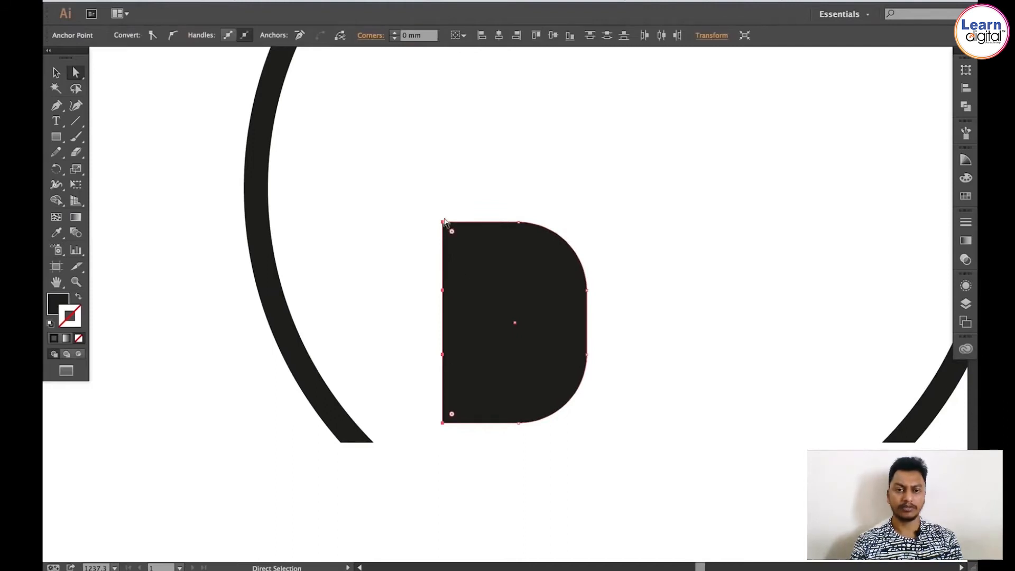
key(Right)
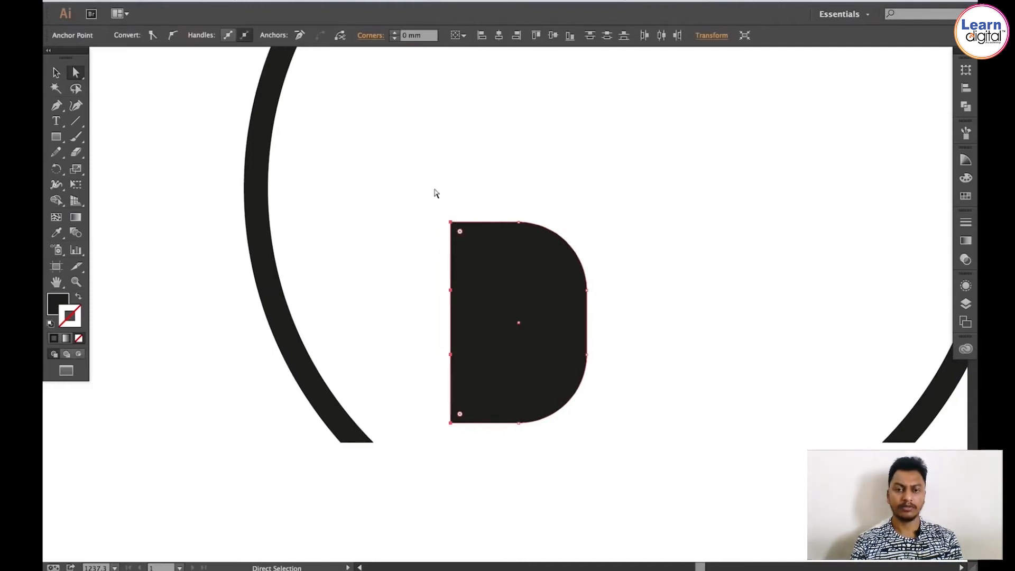
key(Right)
key(Left)
key(Right)
key(Left)
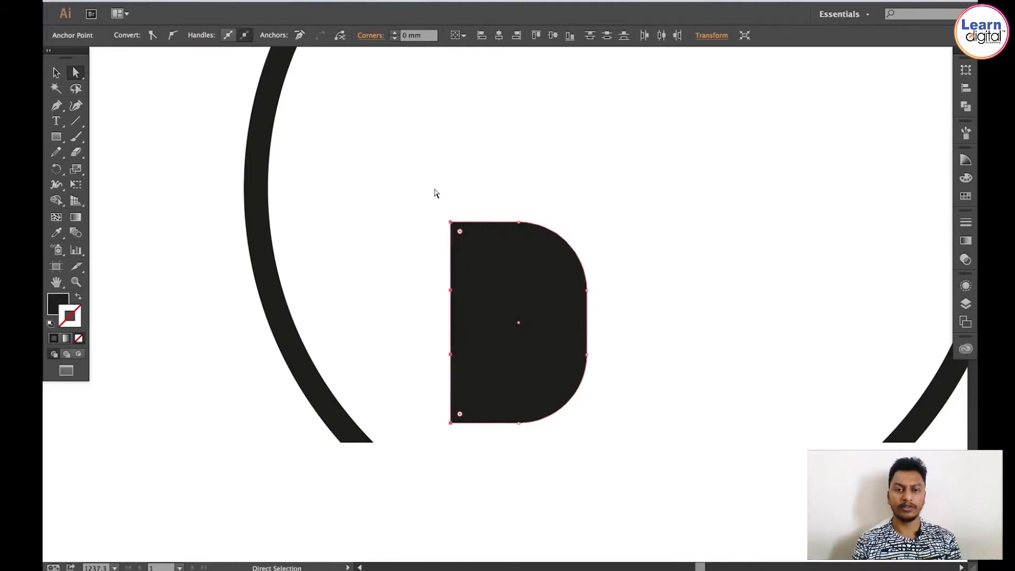
key(Right)
Step: Rotate the ear-cup shape so its flat side lines up with the end of the band
key(v)
click(439, 194)
scroll(439, 197, down, 5)
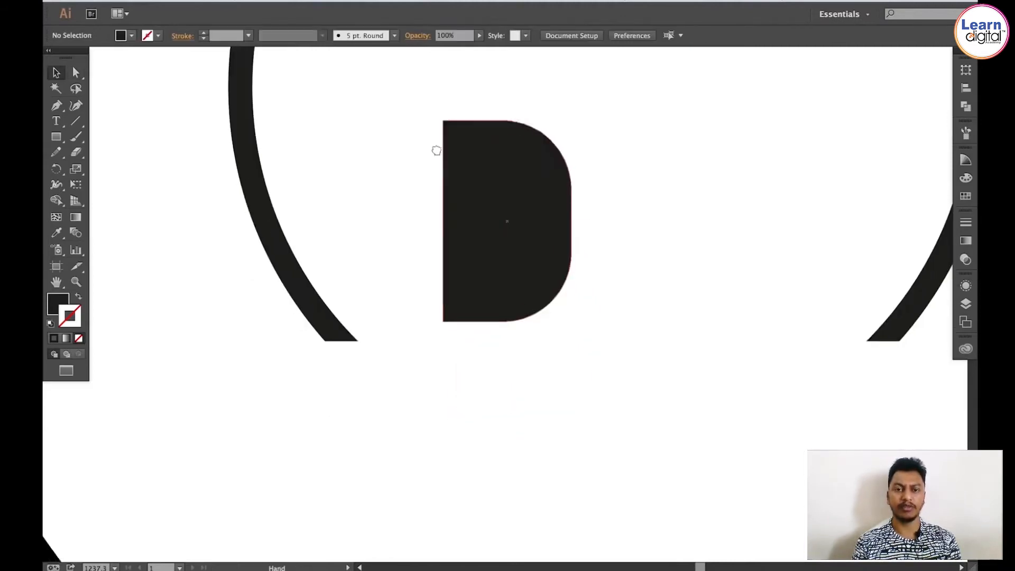
drag(503, 164, 386, 244)
key(r)
drag(495, 318, 505, 241)
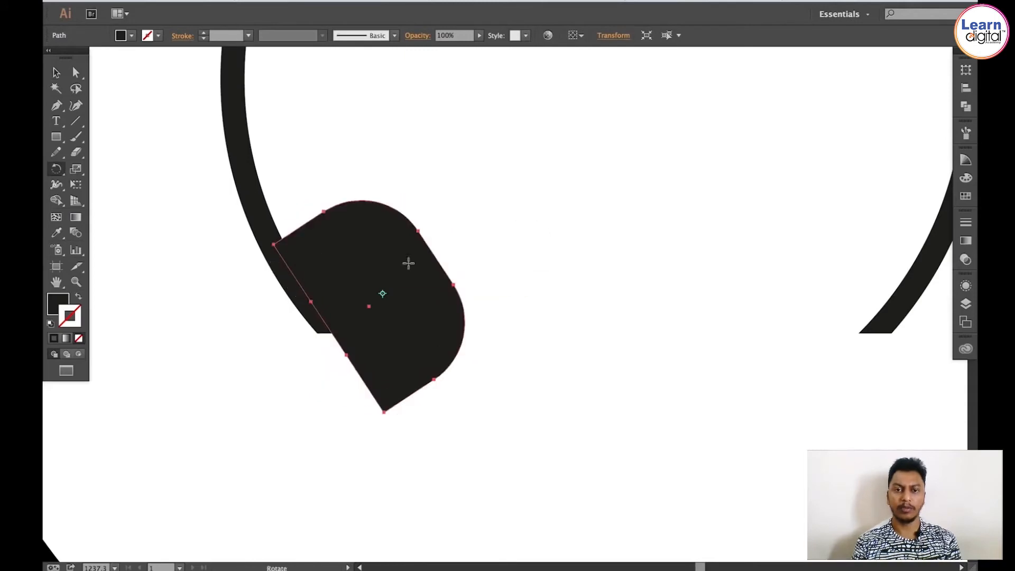
Step: Move the ear cup so it joins the end of the headphone band
key(z)
drag(240, 180, 473, 388)
key(v)
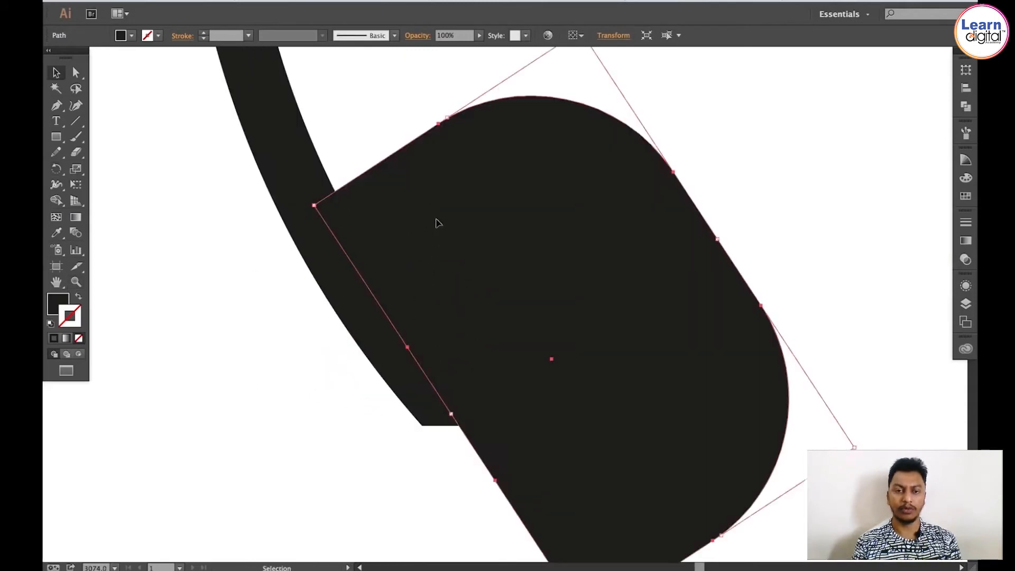
drag(438, 222, 406, 210)
Step: Inspect how the ear cup meets the headphone band
key(ctrl+shift+a)
key(space)
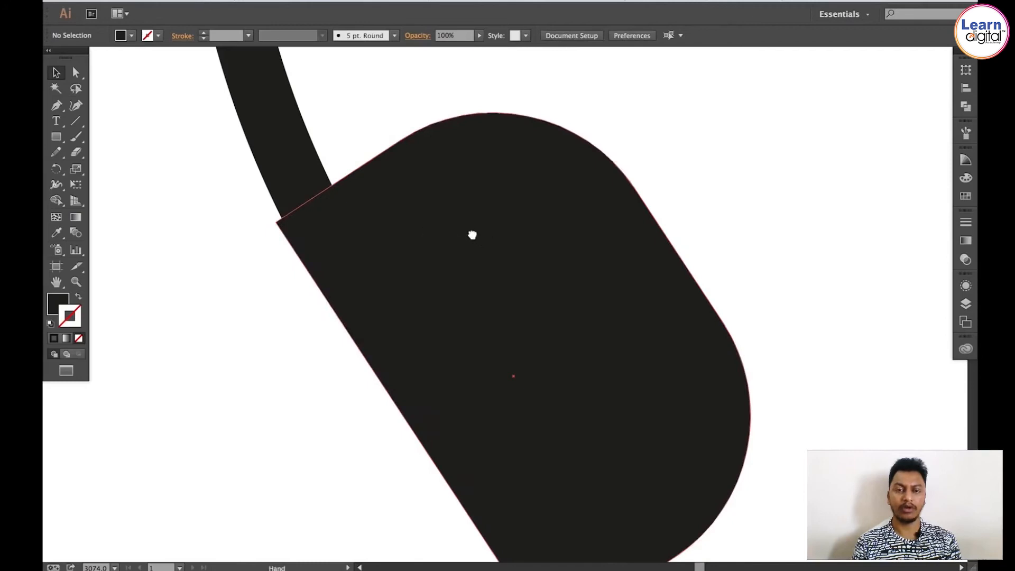
drag(472, 235, 473, 234)
key(super+minus)
key(super+minus)
key(super+minus)
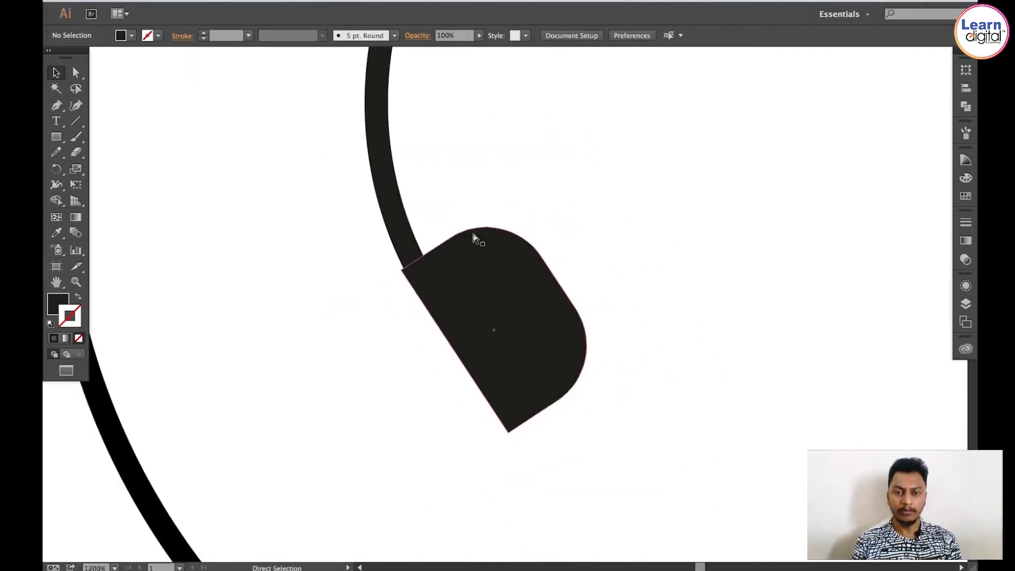
key(space)
drag(503, 278, 460, 327)
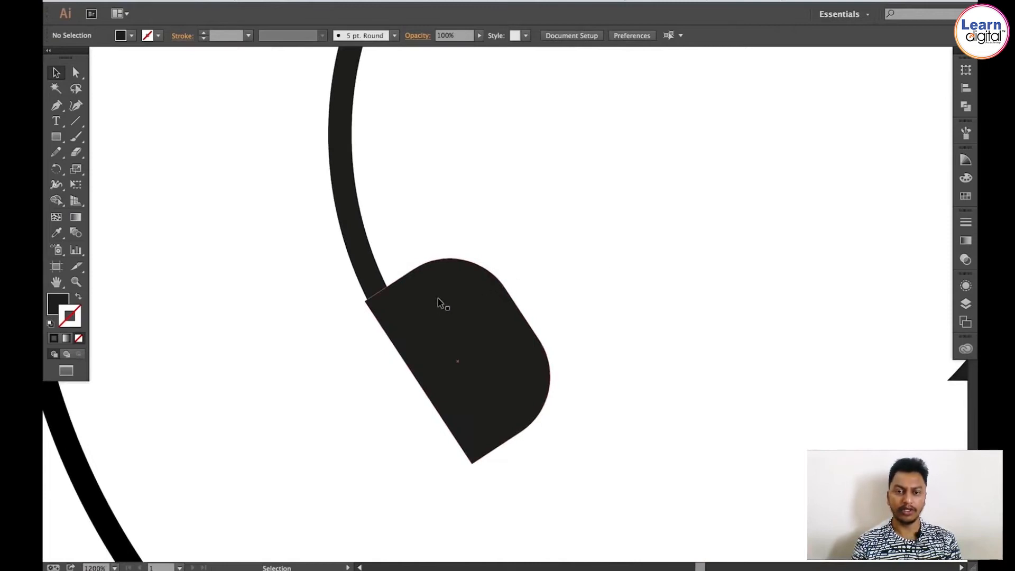
Step: Move the ear cup slightly away from the band end and rotate it a little
key(z)
drag(286, 220, 389, 279)
drag(459, 323, 593, 397)
key(super+1)
key(space)
drag(535, 359, 345, 288)
drag(790, 278, 332, 292)
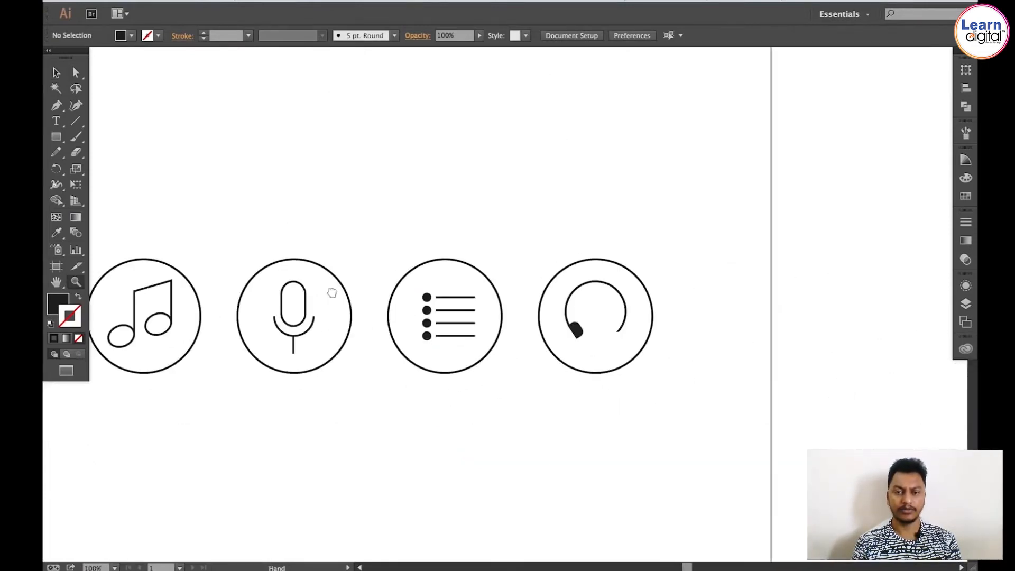
drag(528, 261, 617, 361)
click(555, 410)
click(554, 410)
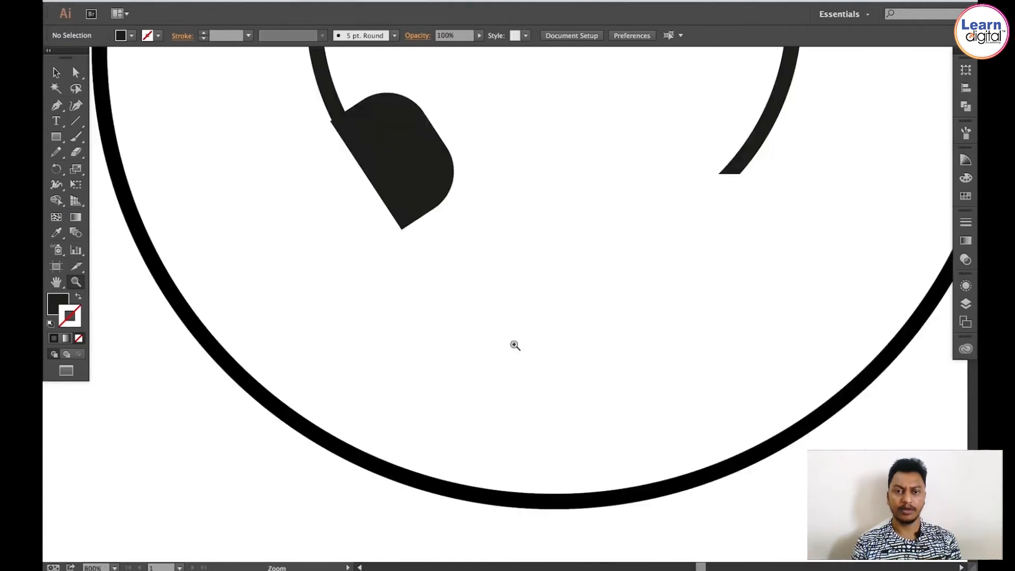
click(414, 158)
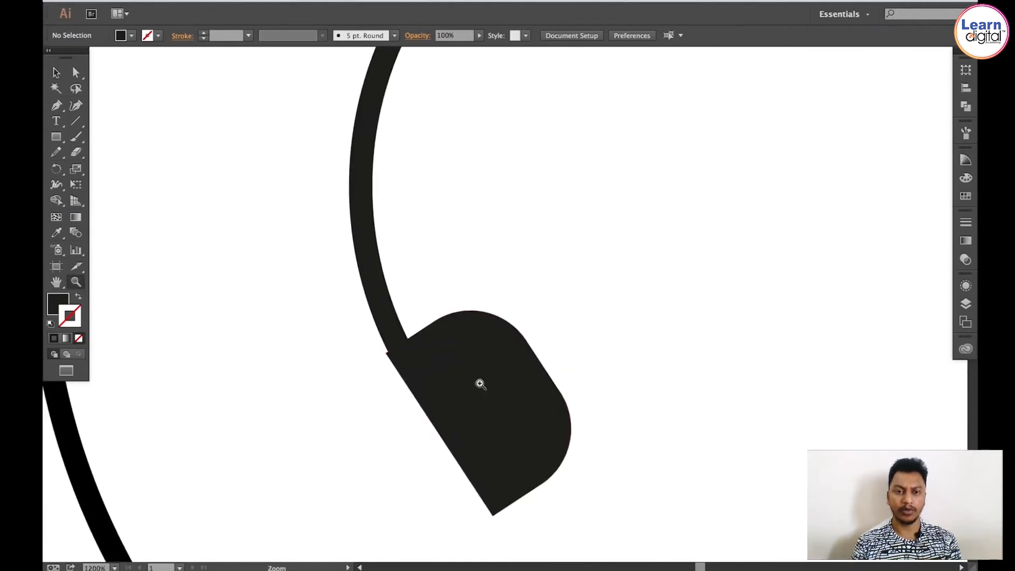
click(479, 383)
key(v)
click(494, 261)
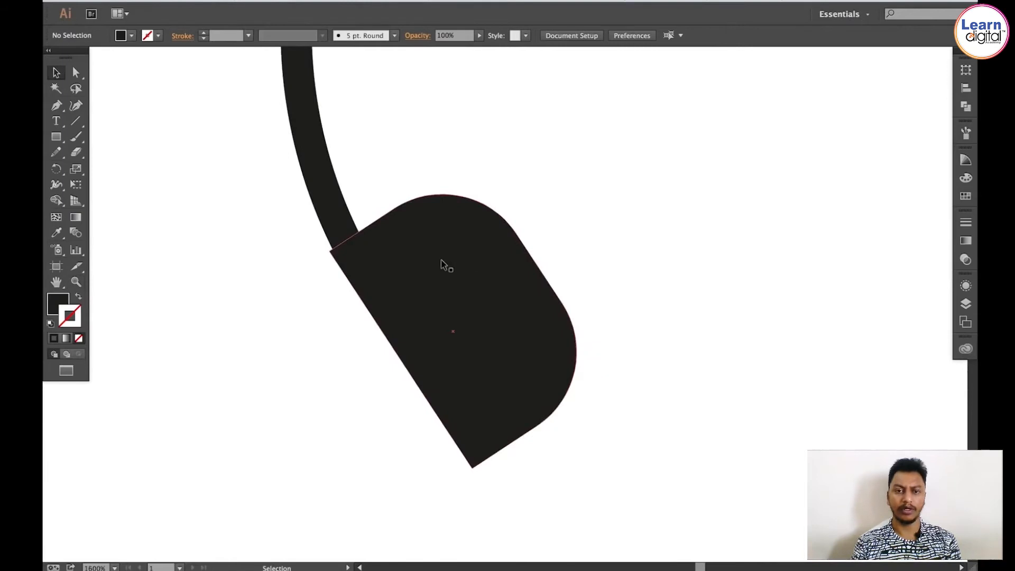
drag(442, 262, 522, 241)
key(r)
drag(702, 249, 704, 227)
key(v)
Step: Apply an Arc envelope warp to the ear cup with a horizontal bend of -10%
click(203, 2)
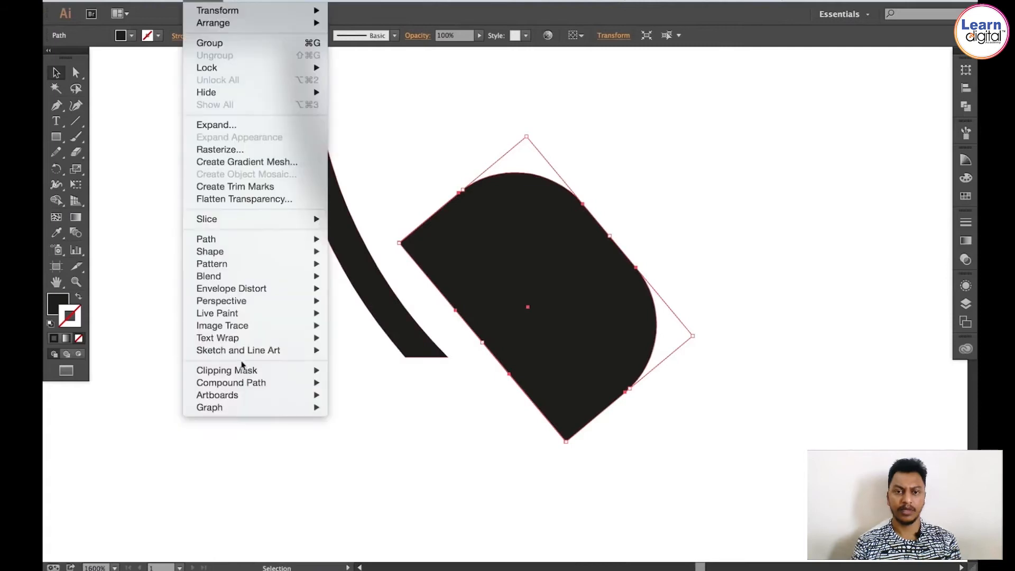
mouse_move(247, 293)
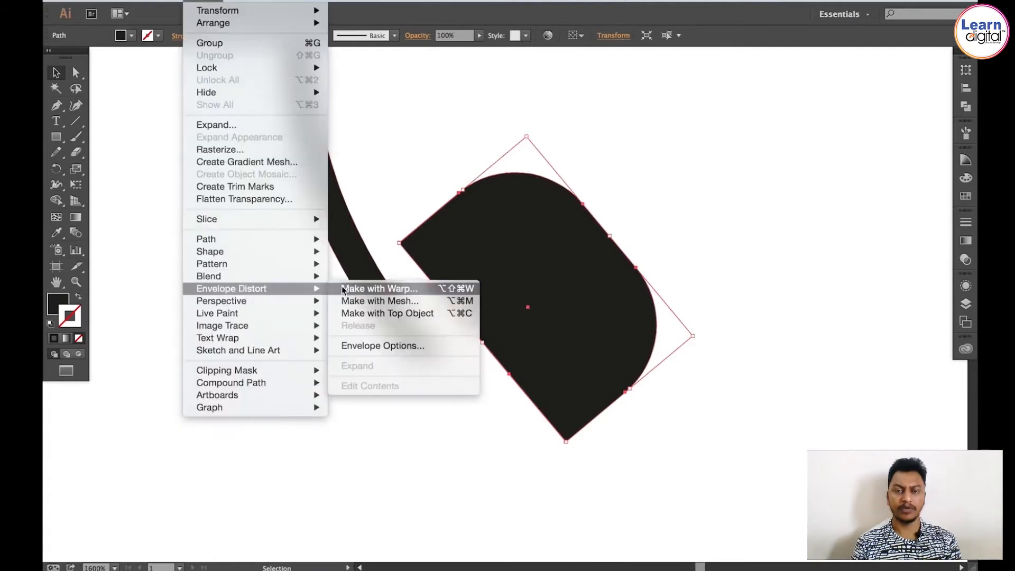
click(369, 289)
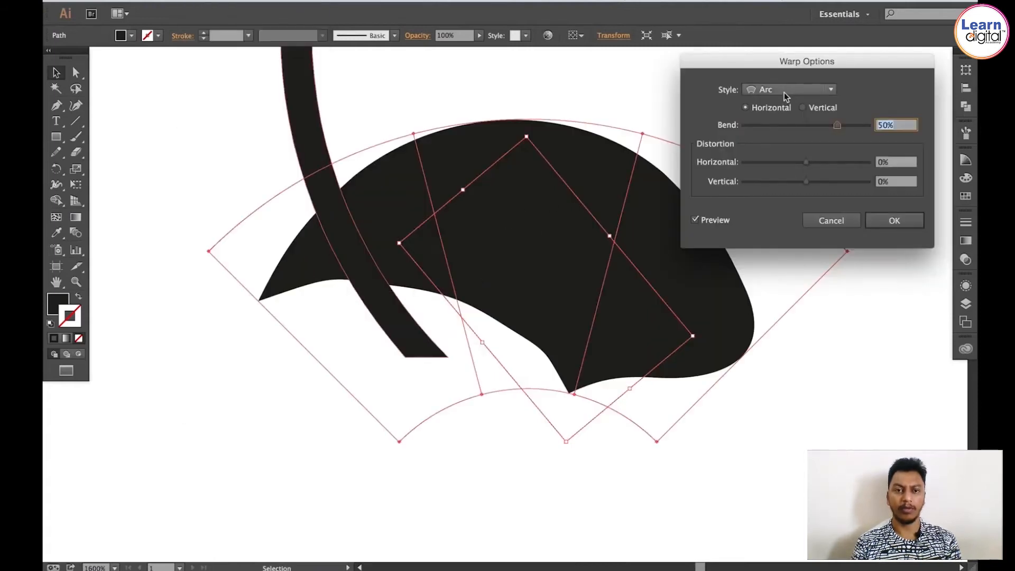
click(787, 125)
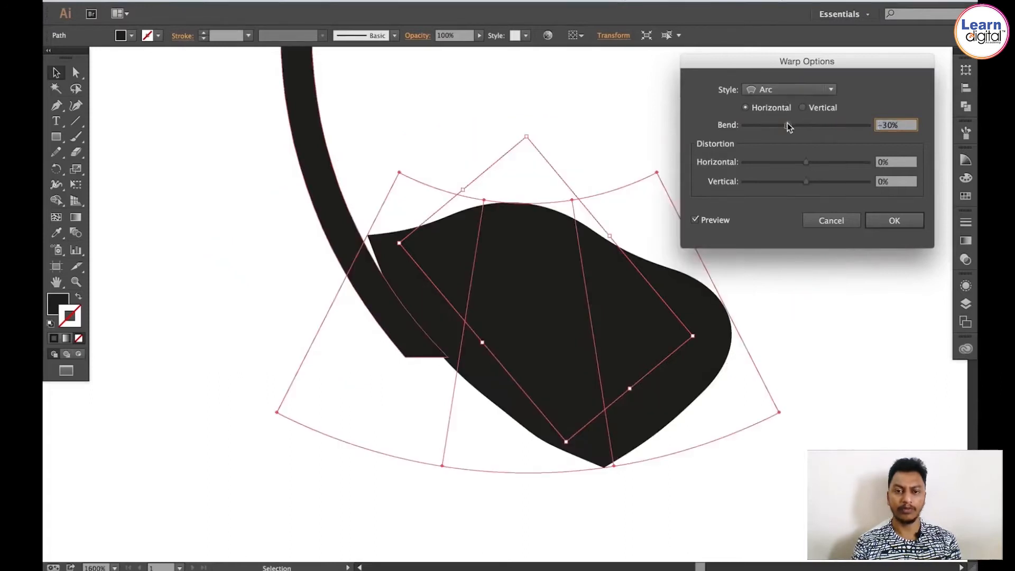
click(804, 126)
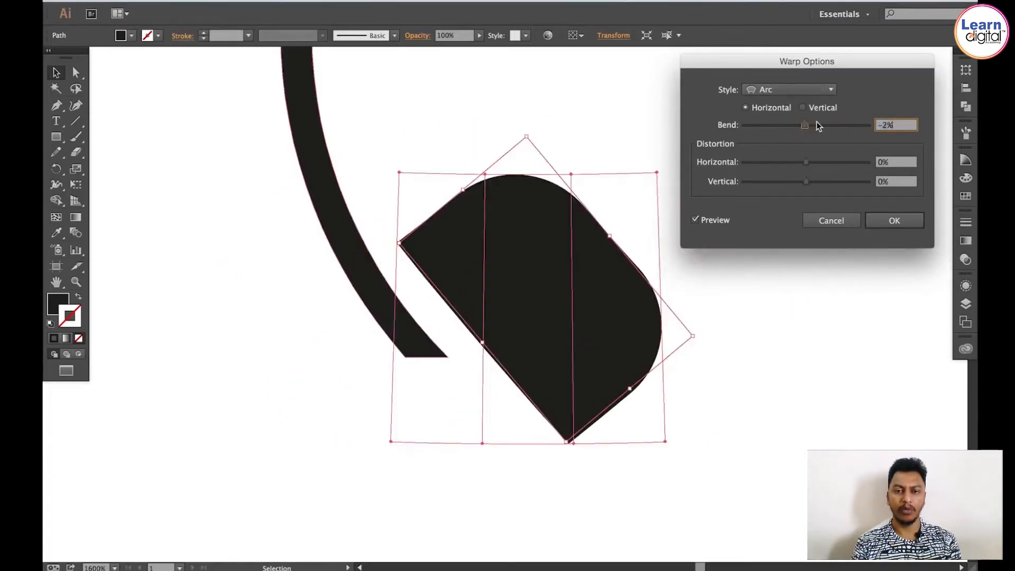
text(0)
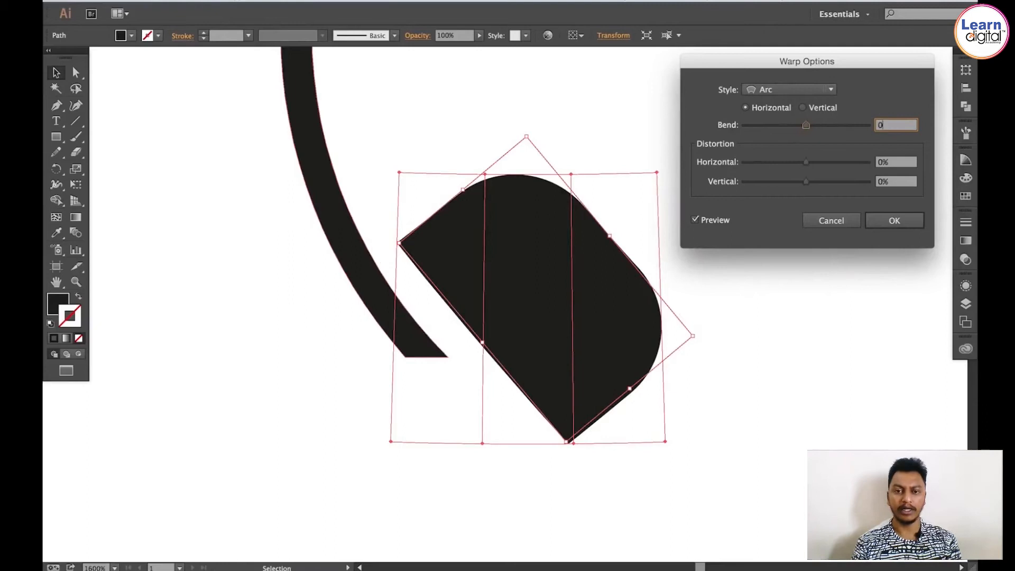
drag(807, 125, 802, 125)
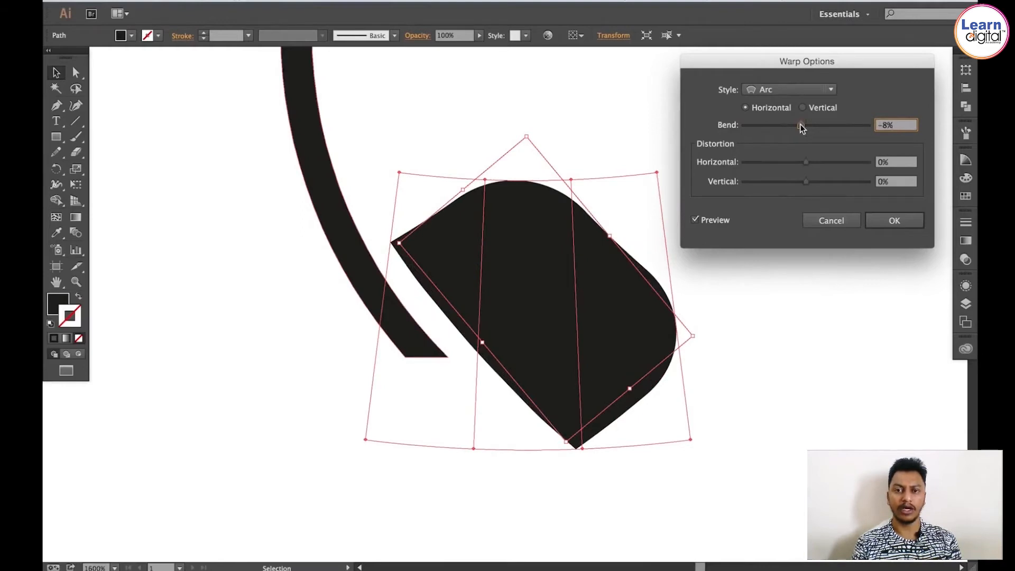
click(795, 90)
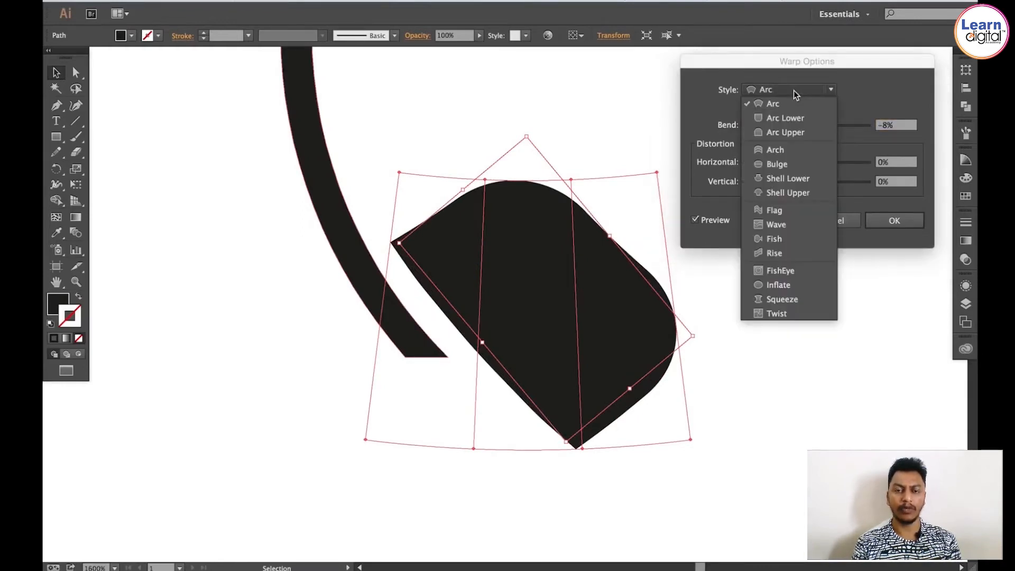
click(791, 137)
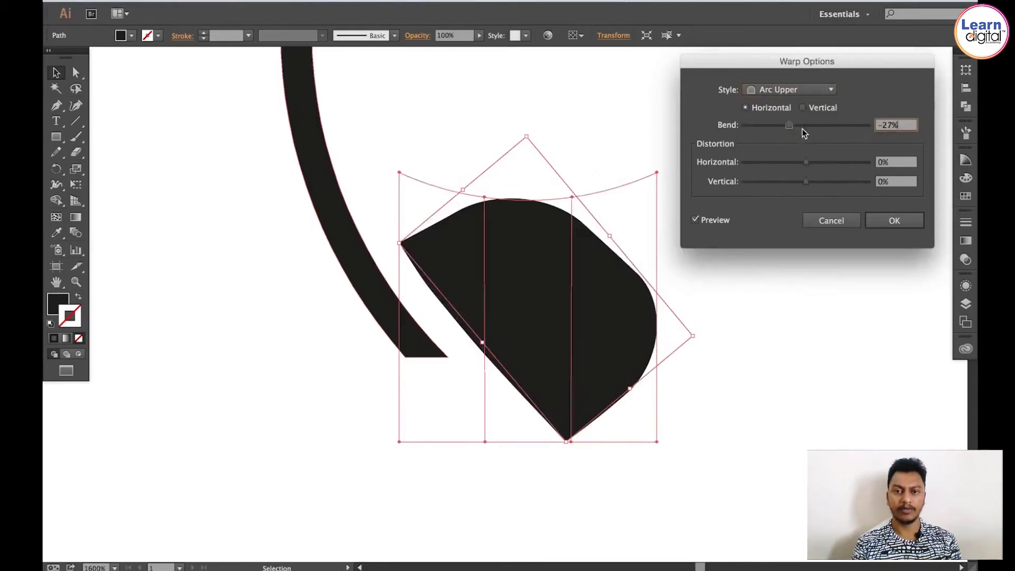
drag(802, 128, 792, 125)
click(793, 90)
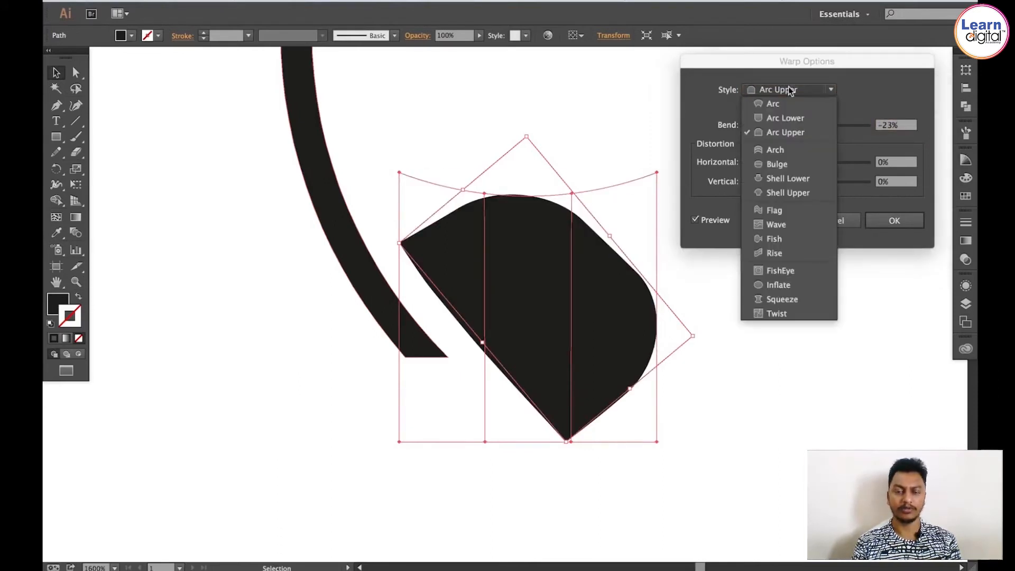
click(779, 150)
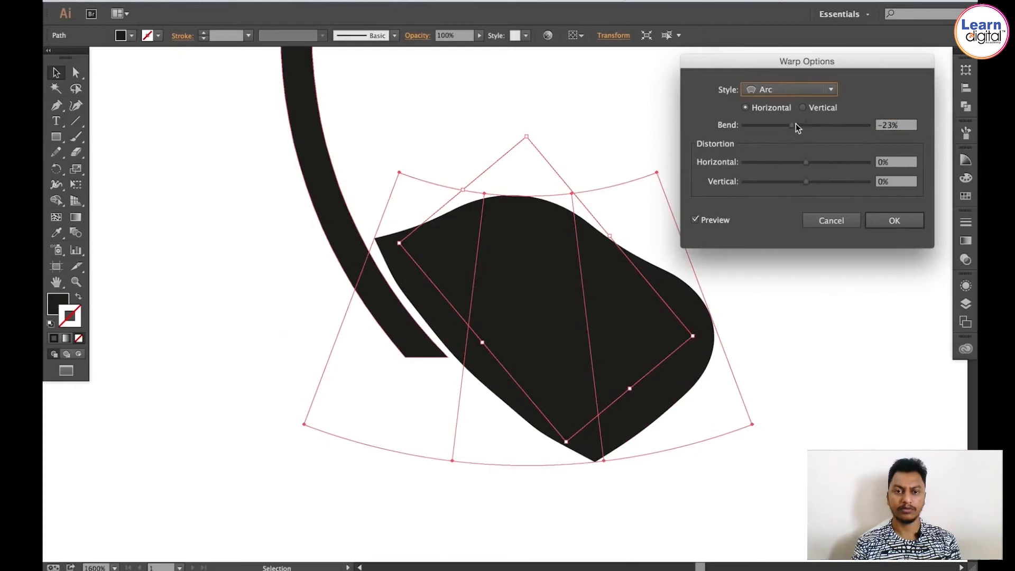
drag(796, 124, 799, 123)
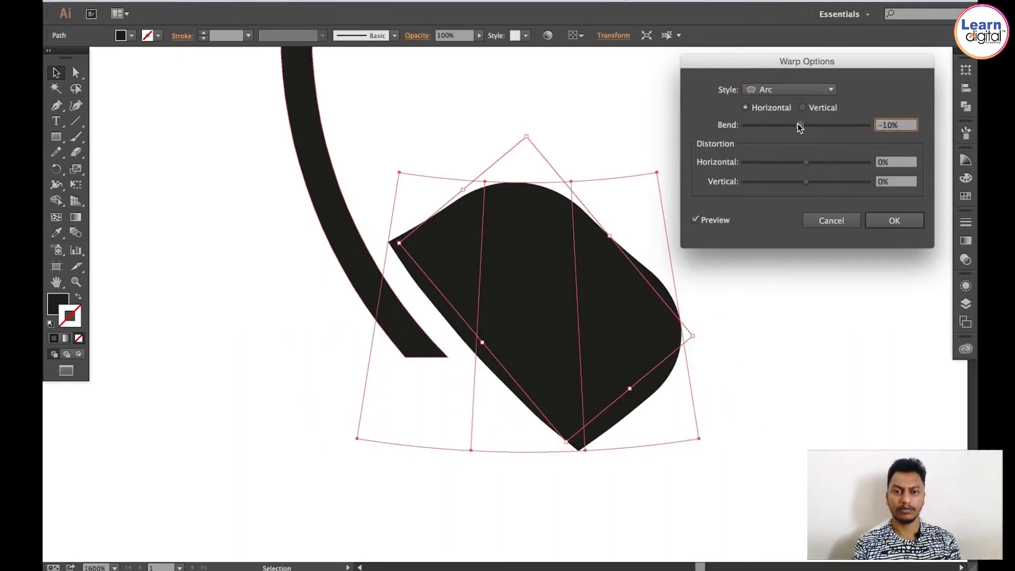
click(886, 222)
click(691, 258)
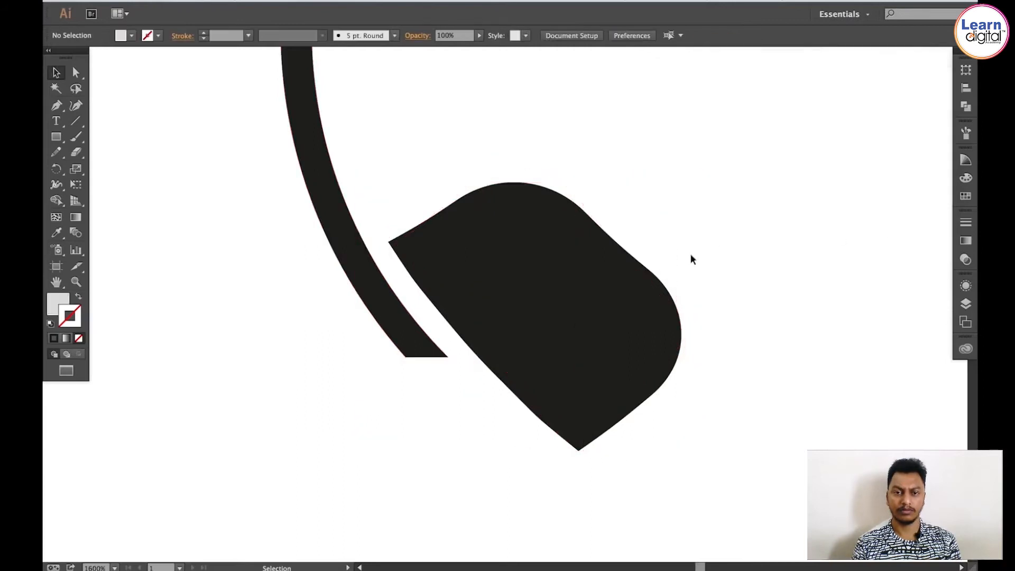
Step: Move the warped ear cup onto the end of the band and rotate it slightly
click(537, 260)
drag(537, 261, 497, 298)
key(z)
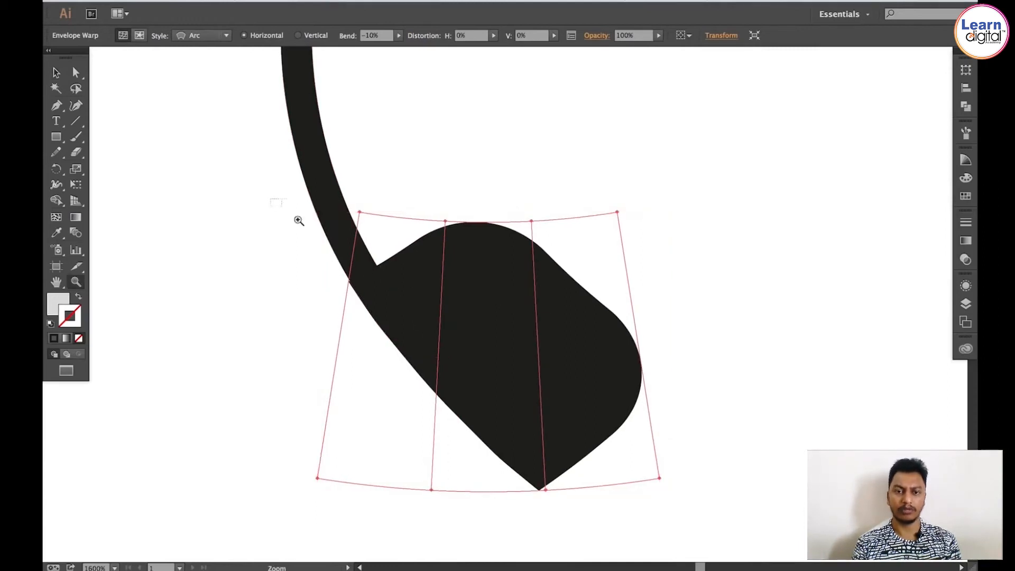
drag(270, 201, 563, 351)
key(r)
drag(492, 236, 497, 237)
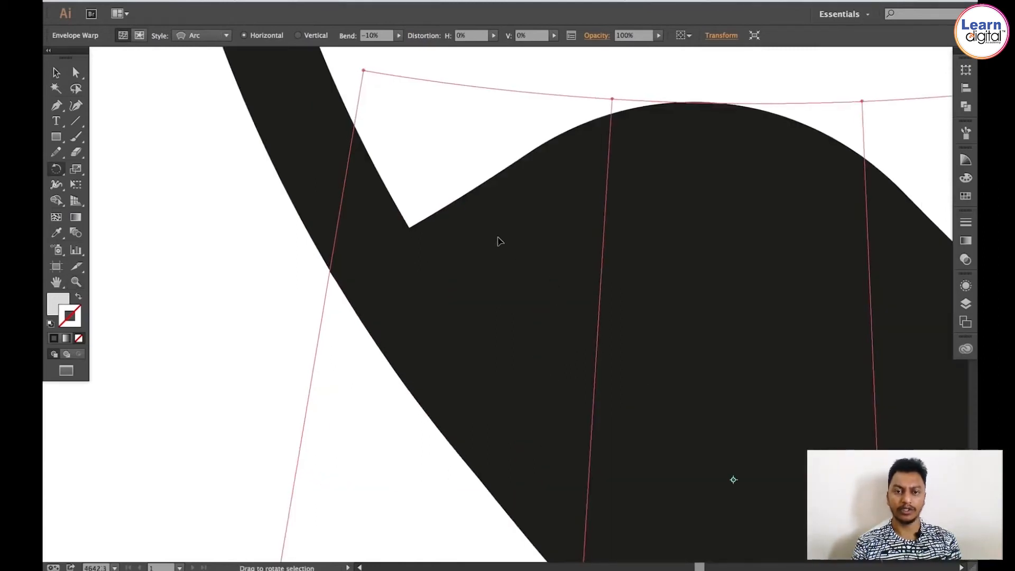
key(v)
click(230, 306)
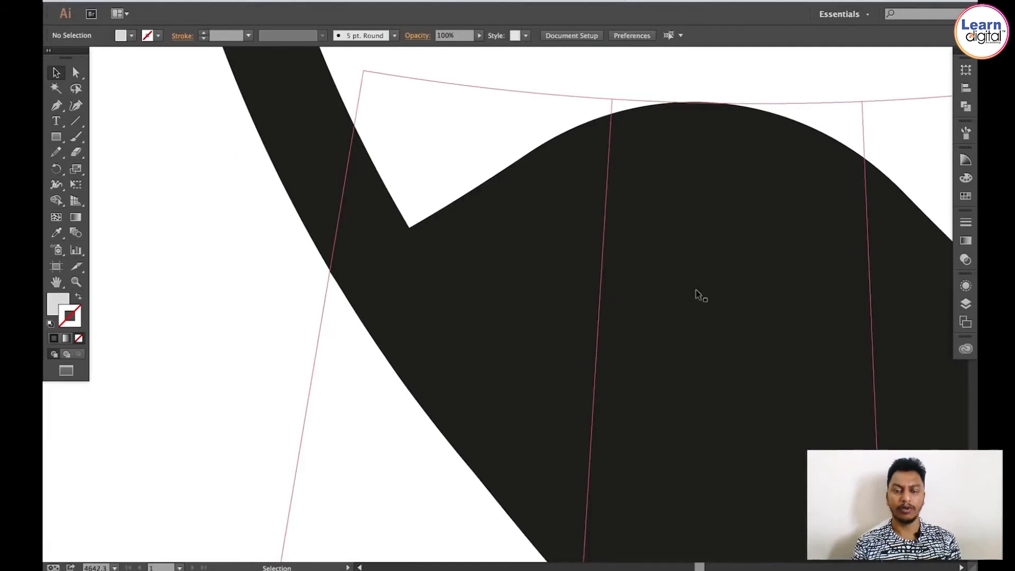
Step: Expand the envelope-warped ear cup into a regular object with its fill
key(super+minus)
key(super+minus)
key(super+minus)
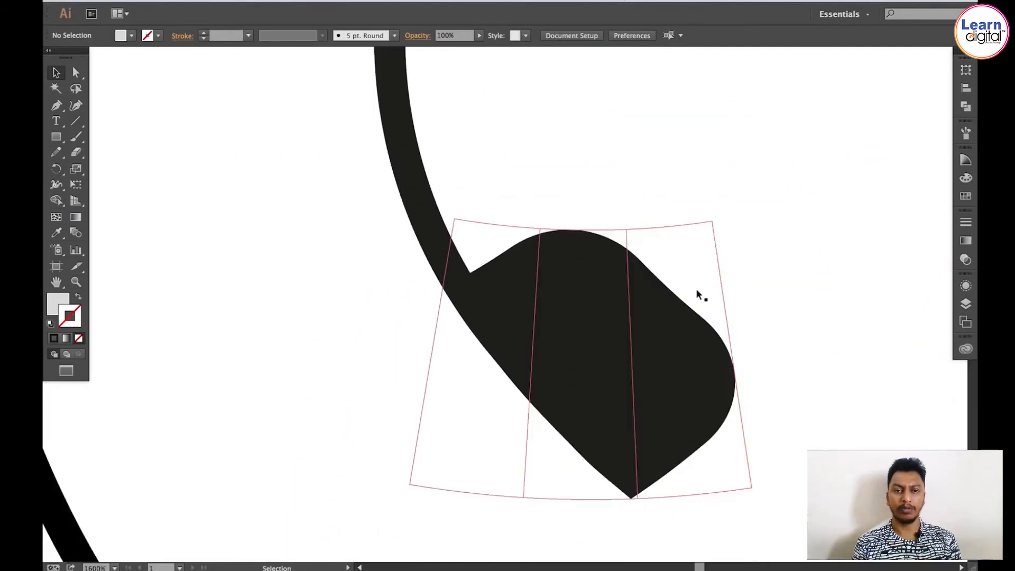
key(space)
drag(696, 290, 521, 306)
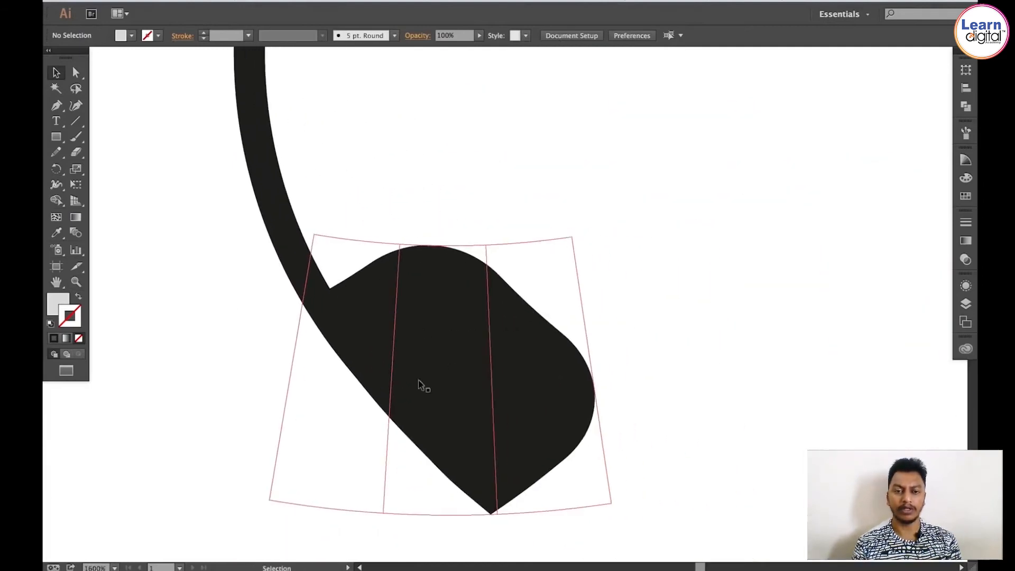
click(452, 361)
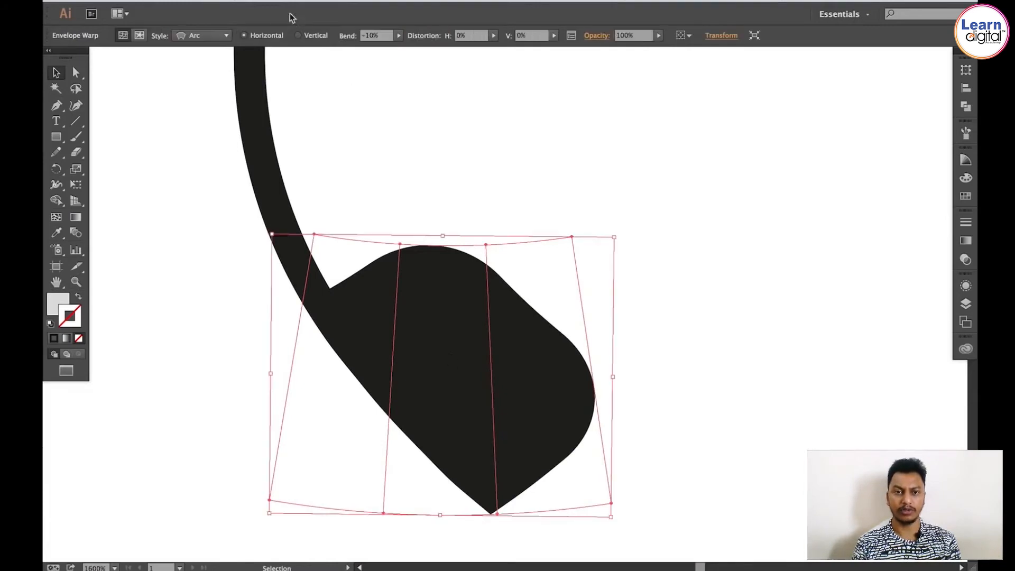
click(204, 1)
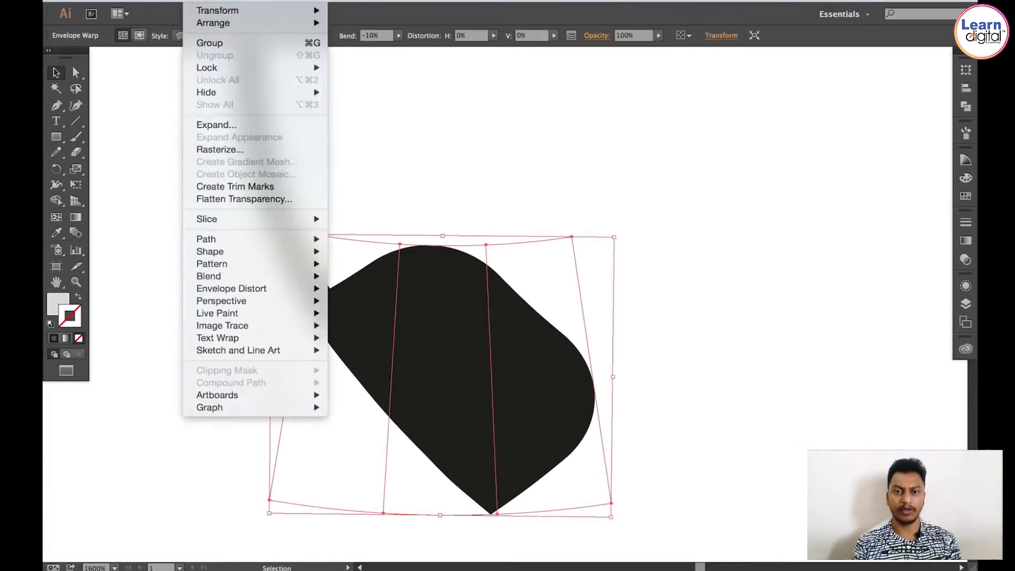
click(216, 125)
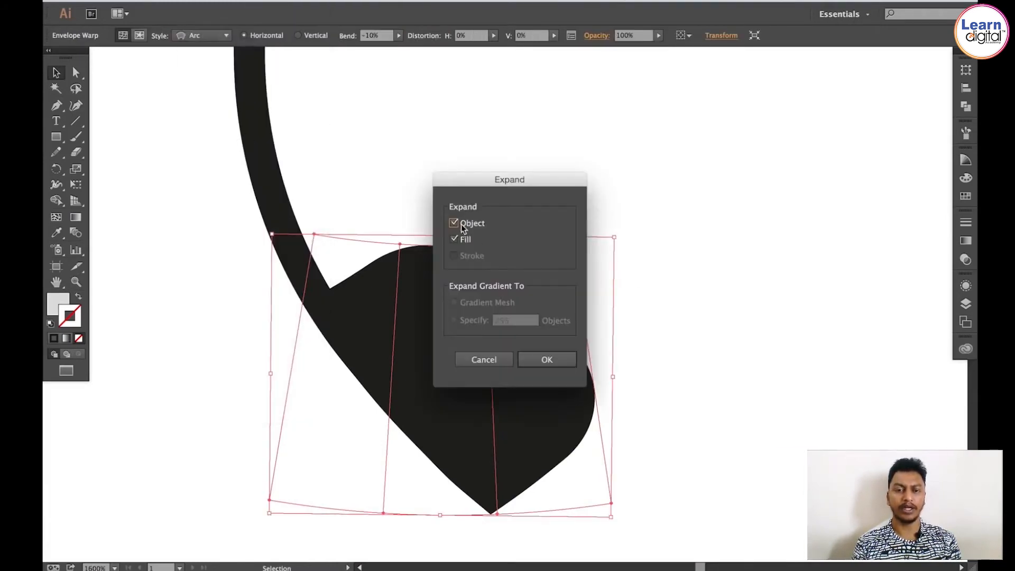
click(546, 360)
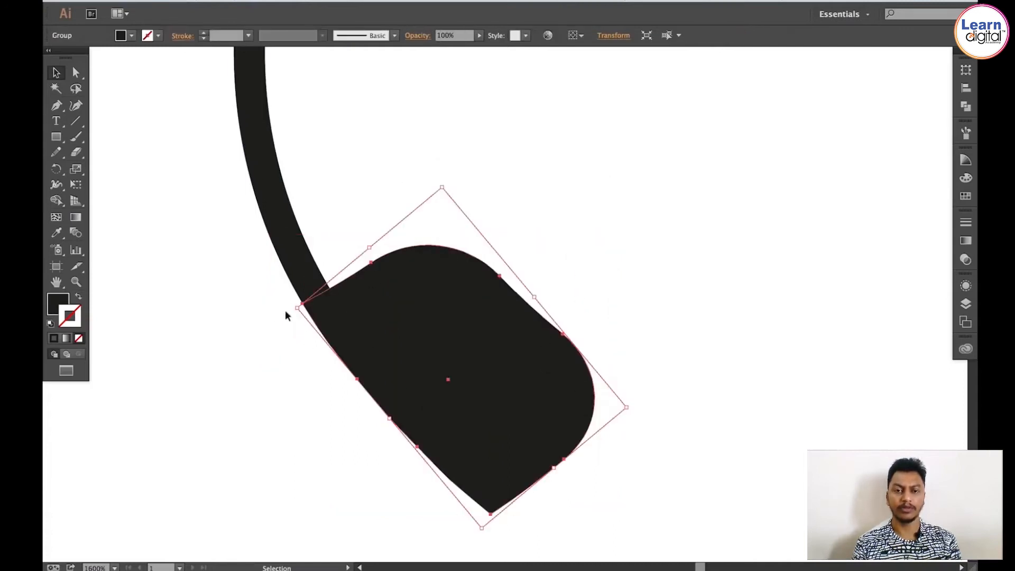
Step: Copy the ear cup, paste it in place, and move the copy toward the band's right end
click(596, 249)
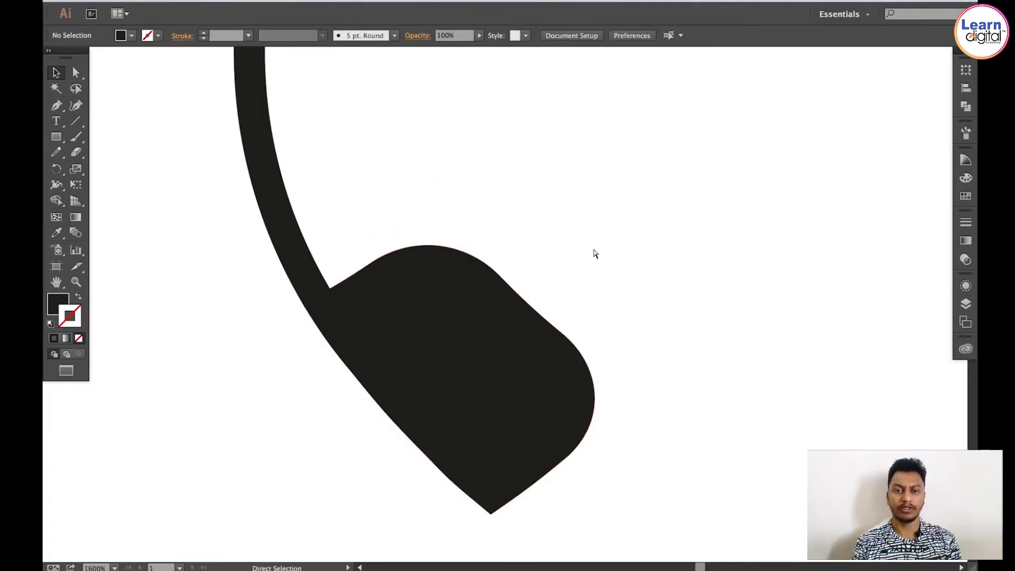
key(ctrl+minus)
key(ctrl+minus)
key(space)
drag(594, 249, 481, 343)
click(396, 410)
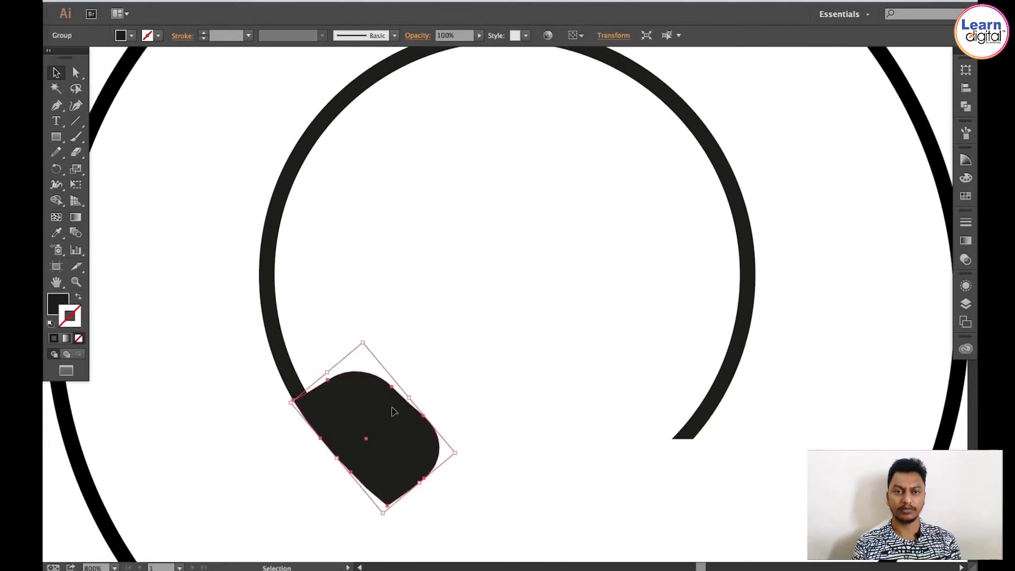
key(super)
click(168, 1)
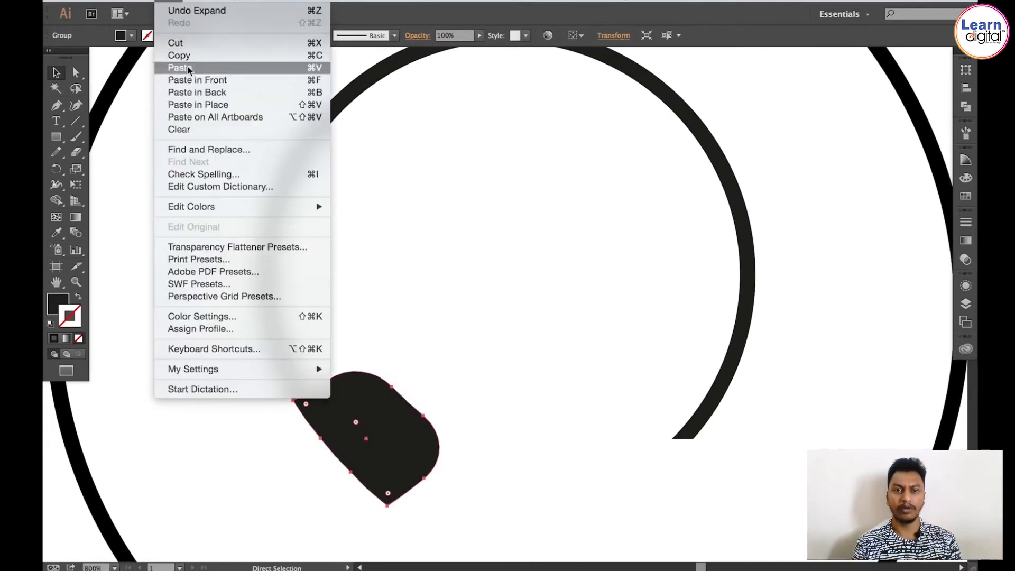
click(189, 105)
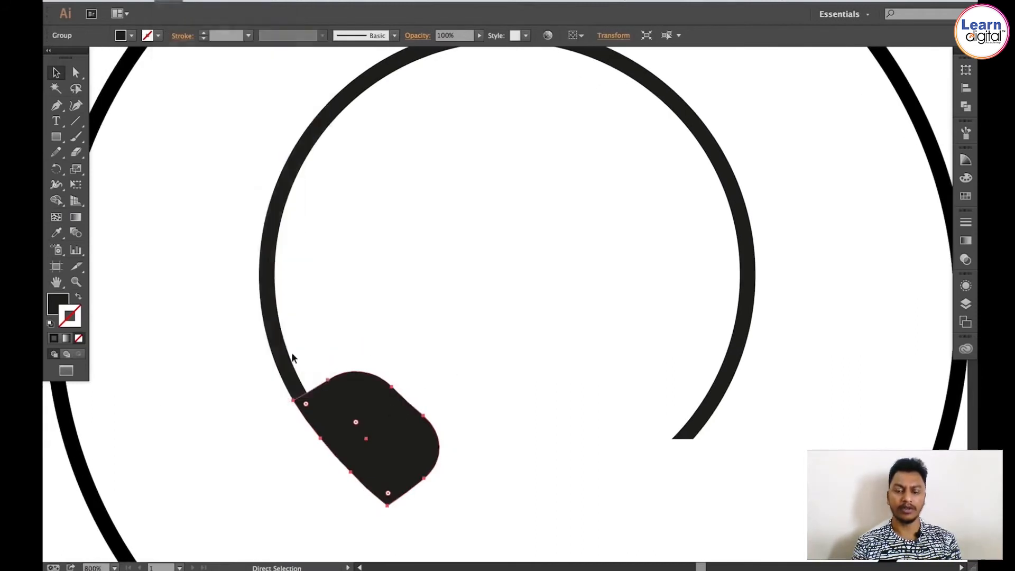
drag(344, 405, 560, 408)
Step: Reflect the copied ear cup across a vertical axis
click(197, 1)
mouse_move(238, 10)
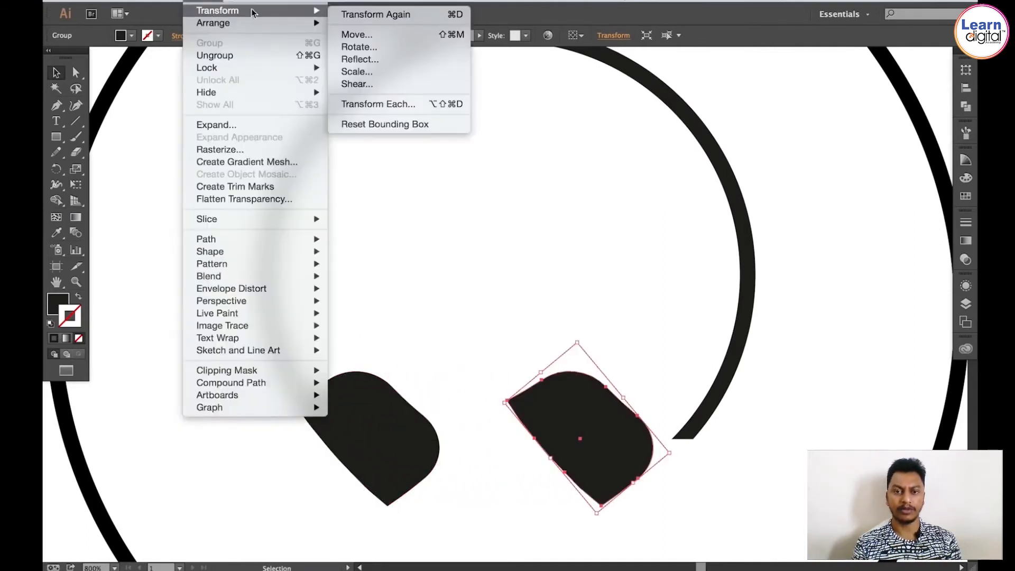
click(389, 60)
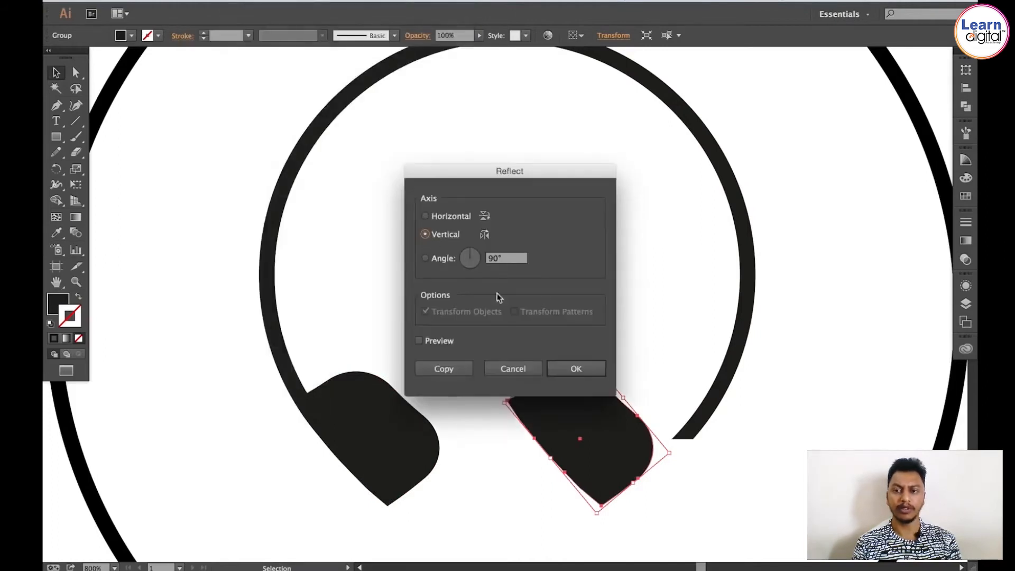
click(587, 370)
Step: Move the mirrored ear cup onto the right end of the headphone band and nudge it into place
drag(599, 409, 747, 470)
key(z)
key(v)
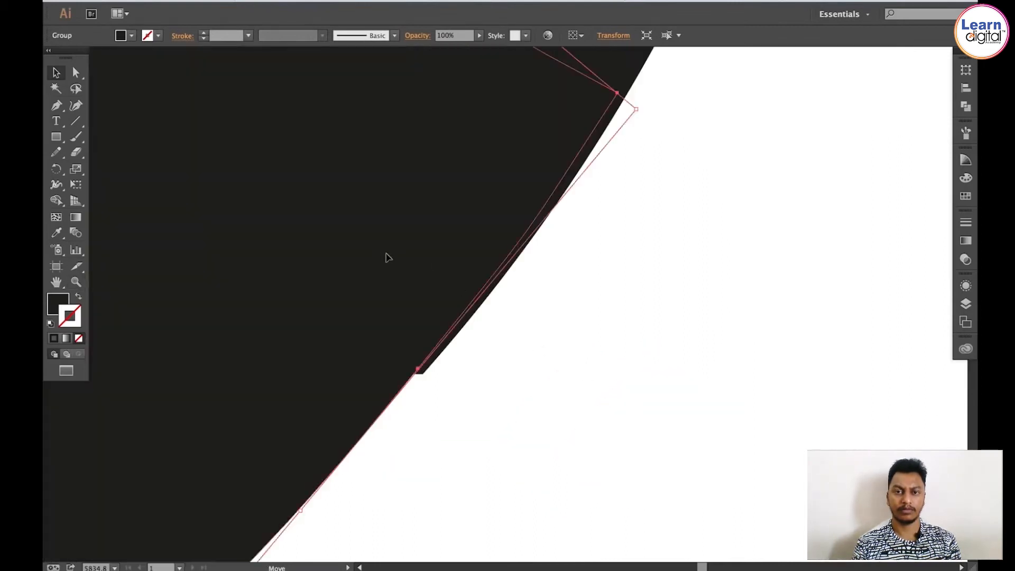
drag(383, 254, 390, 254)
click(664, 290)
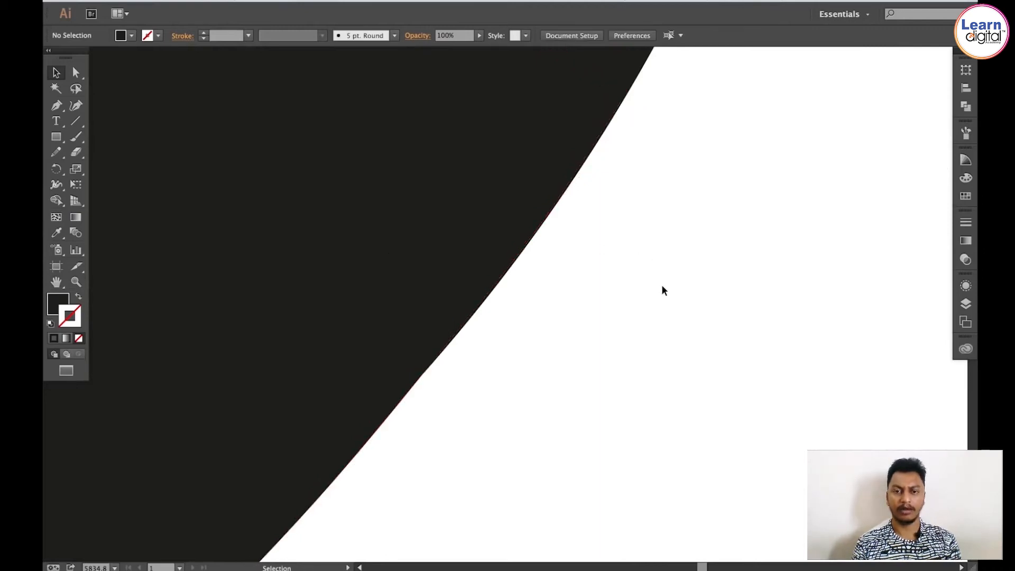
key(ctrl+minus)
key(ctrl+minus)
key(ctrl+minus)
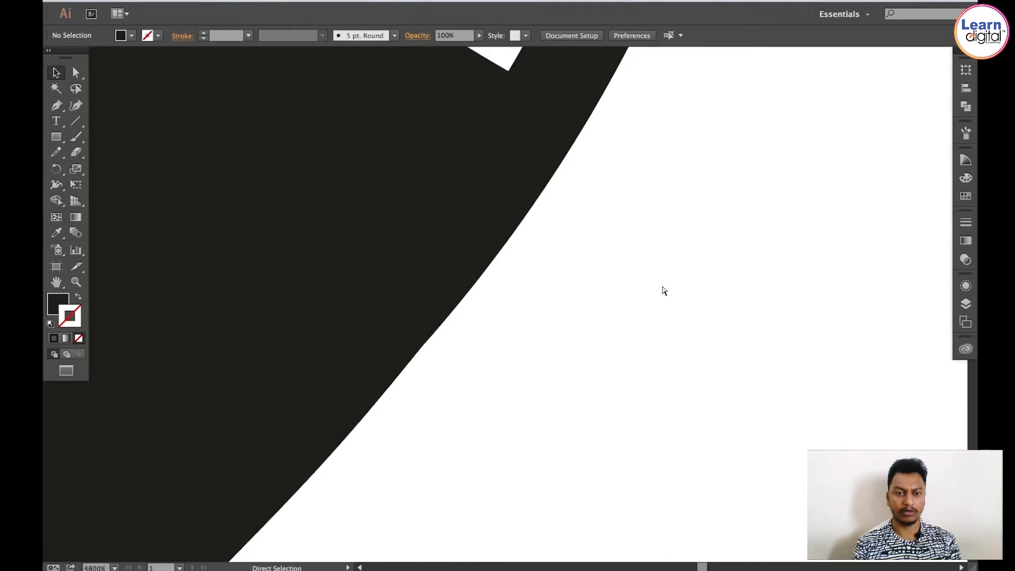
Step: Inspect the row of finished music icons up close, especially the play and volume icons
key(ctrl+minus)
key(ctrl+minus)
key(ctrl+minus)
key(ctrl+minus)
key(ctrl+minus)
key(ctrl+minus)
key(ctrl+minus)
key(ctrl+minus)
key(ctrl+minus)
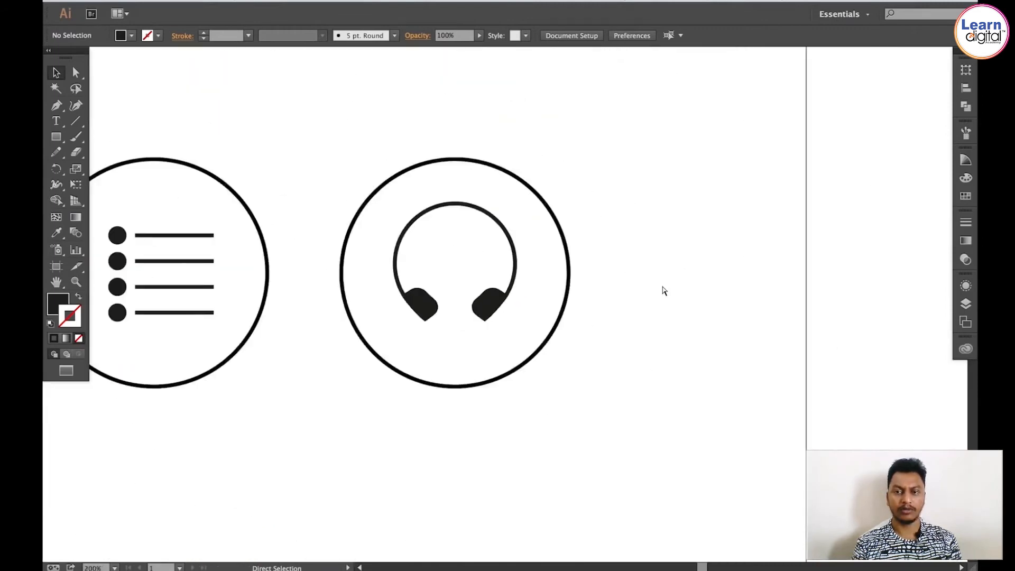
drag(280, 311, 660, 320)
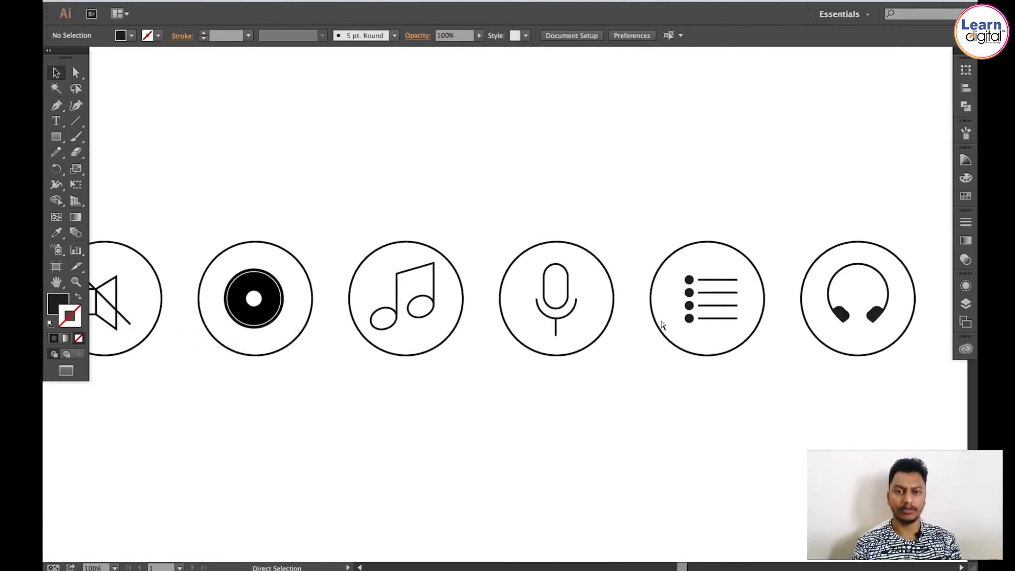
key(ctrl+minus)
drag(281, 256, 542, 240)
key(z)
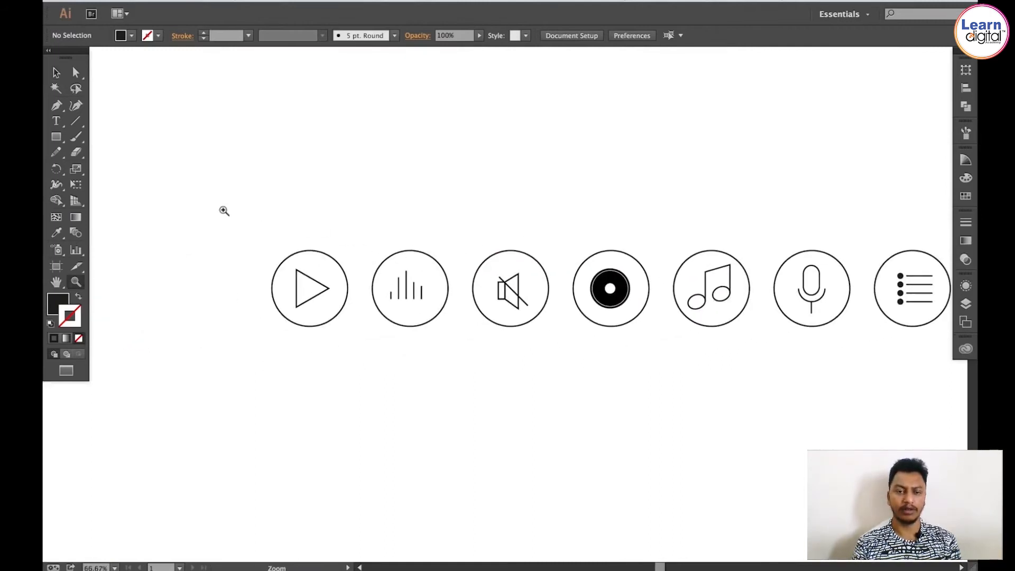
drag(222, 209, 407, 355)
drag(464, 294, 394, 285)
key(v)
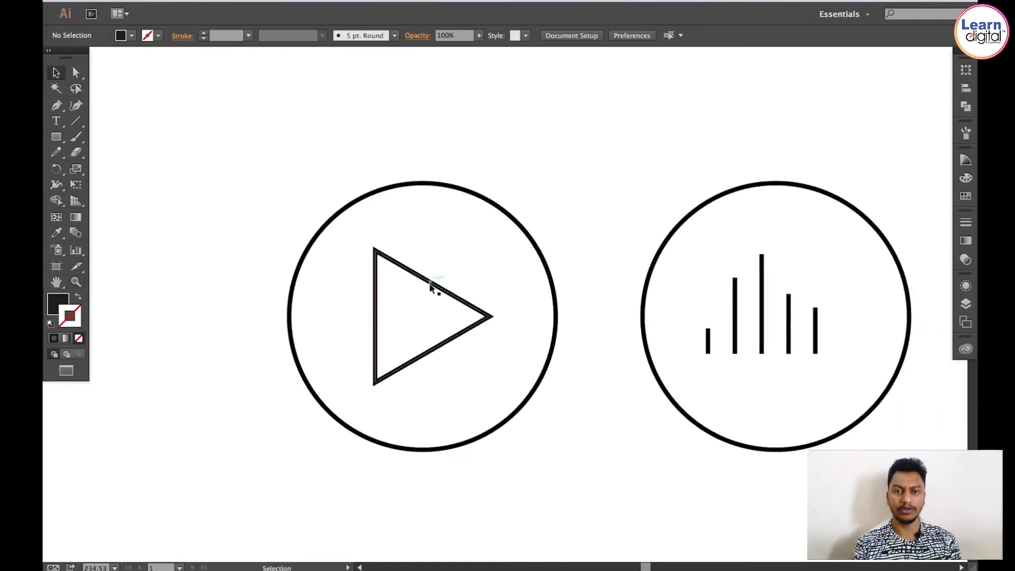
click(430, 283)
key(s)
drag(576, 177, 589, 285)
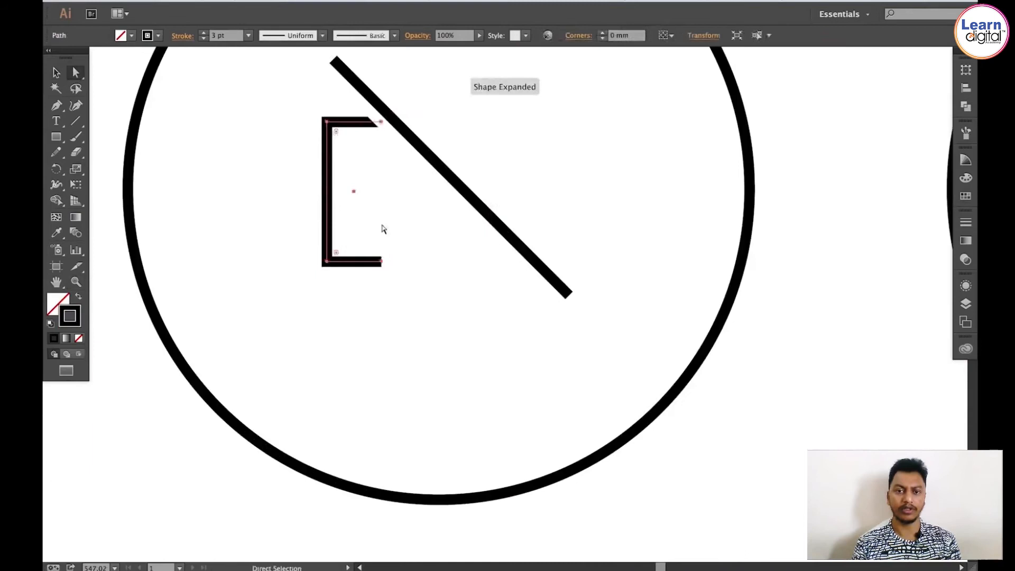
click(352, 130)
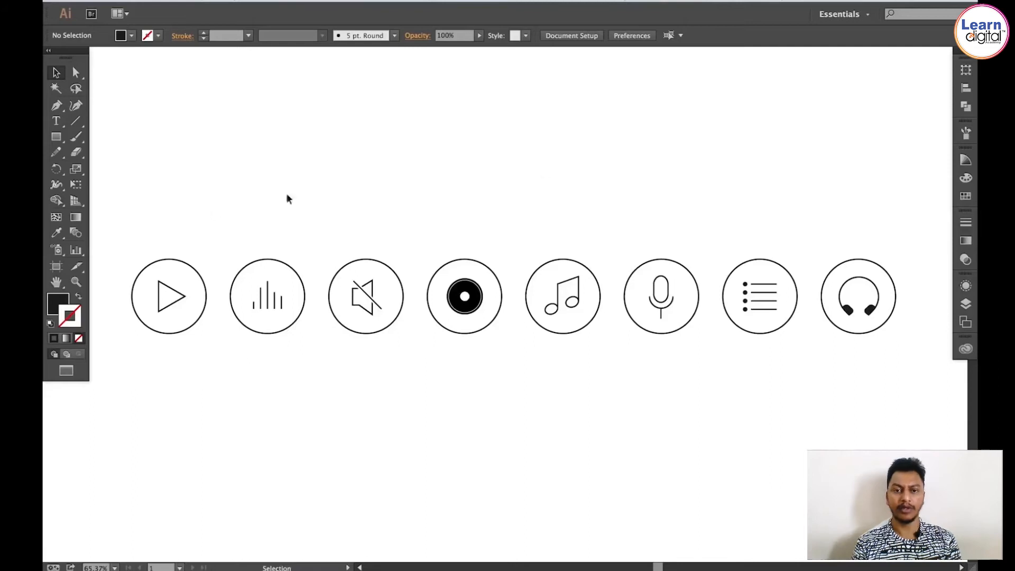
Step: Select the artwork of all eight icons and expand its fill and stroke
drag(143, 207, 924, 382)
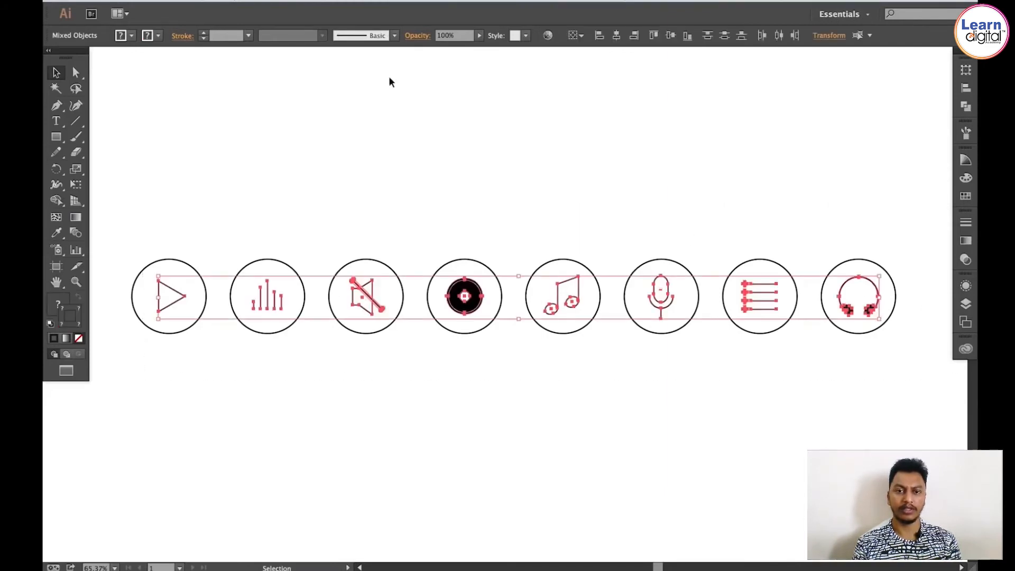
click(195, 1)
click(209, 122)
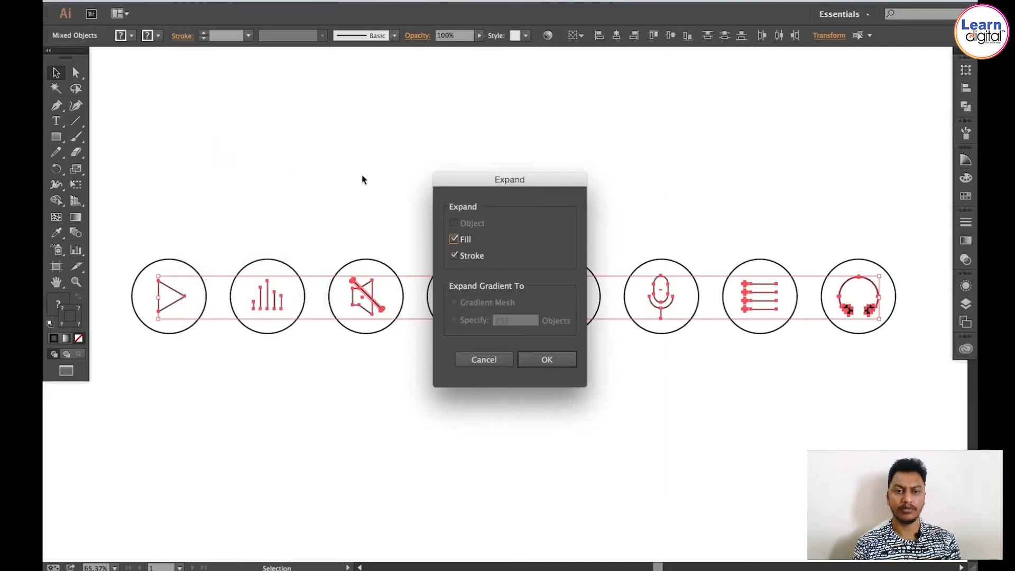
click(550, 358)
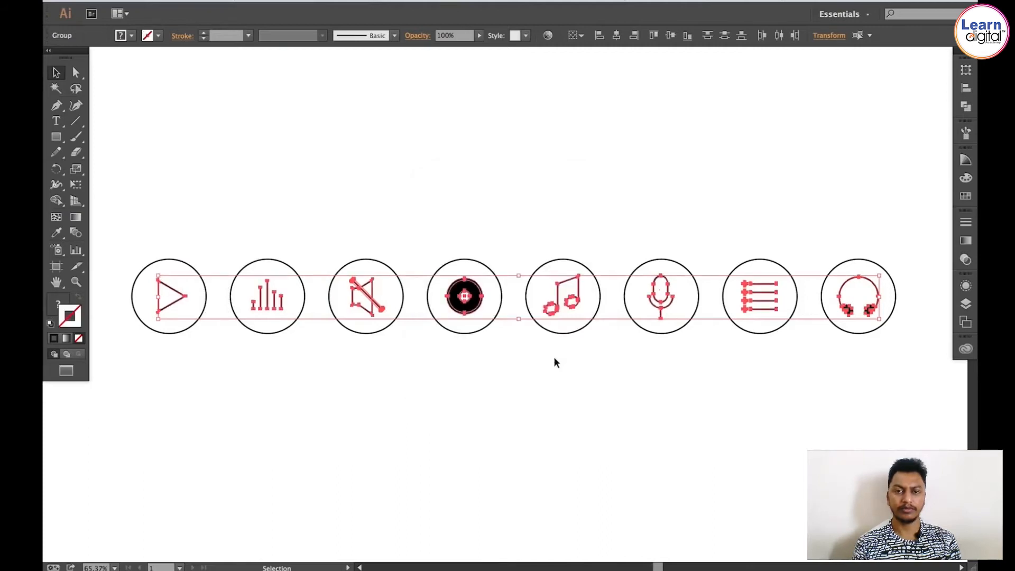
Step: Inspect the expanded icons at several zoom levels
click(452, 192)
key(z)
scroll(441, 191, left, 3)
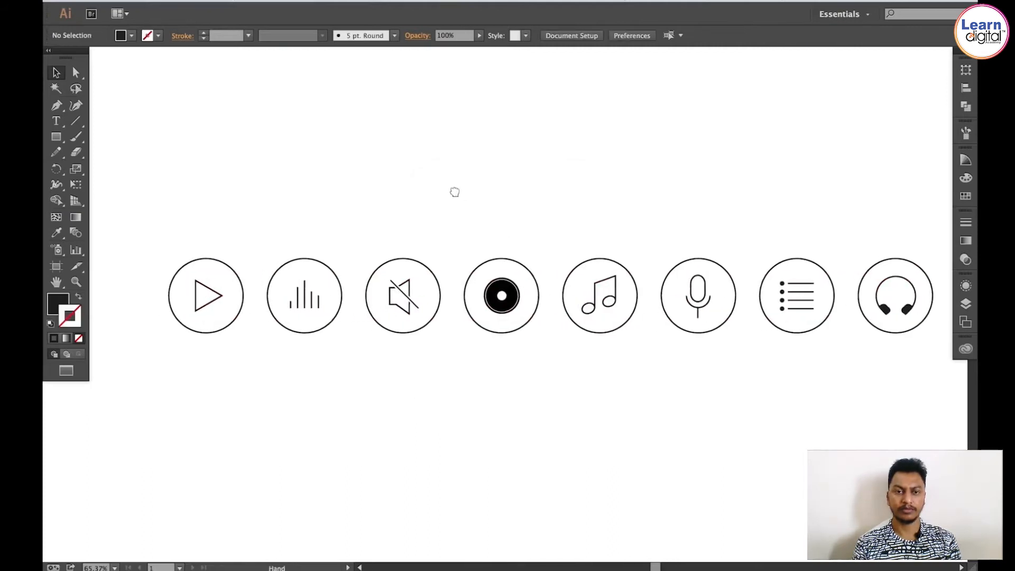
drag(147, 211, 532, 377)
key(v)
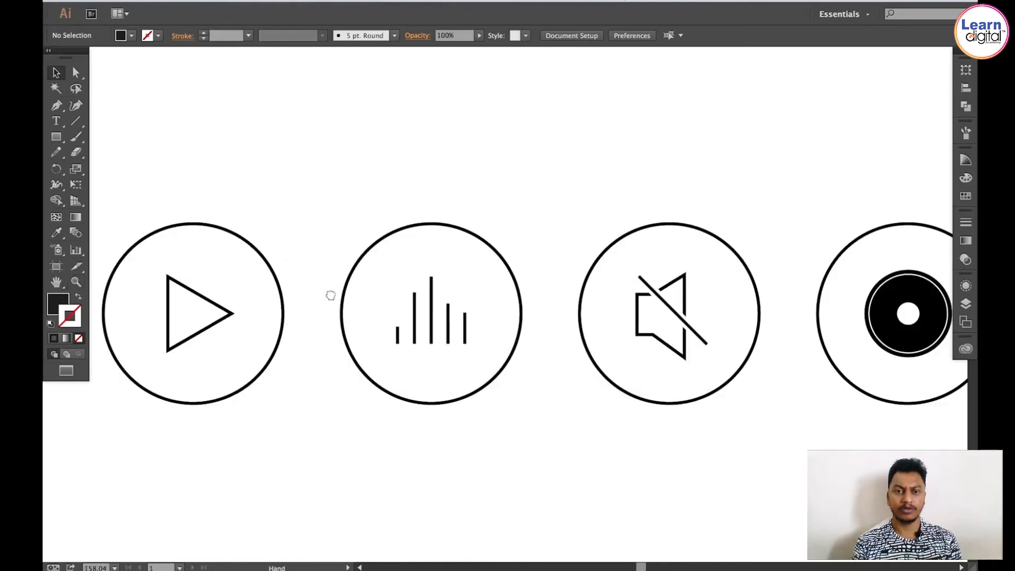
scroll(331, 291, left, 2)
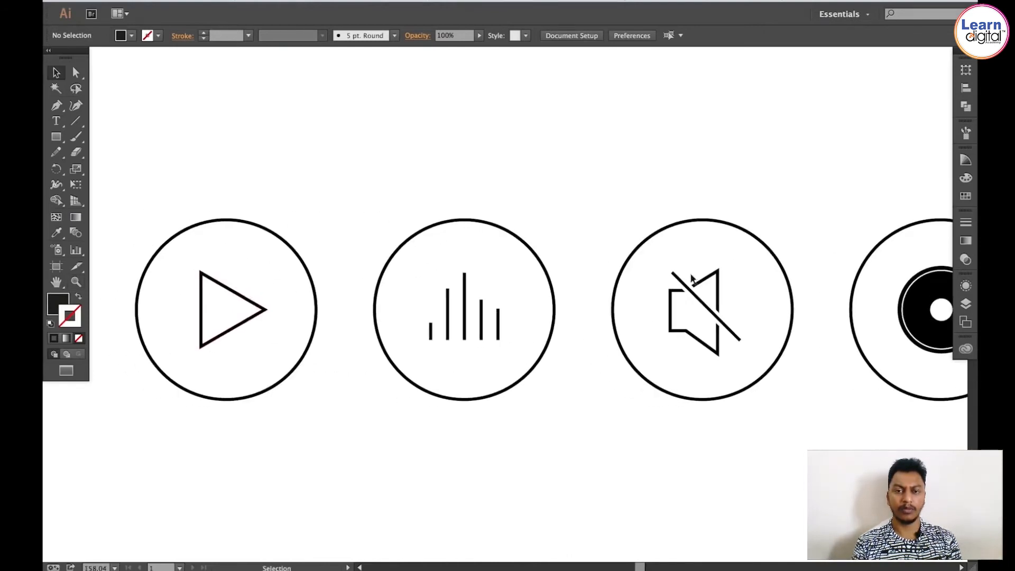
drag(682, 275, 493, 263)
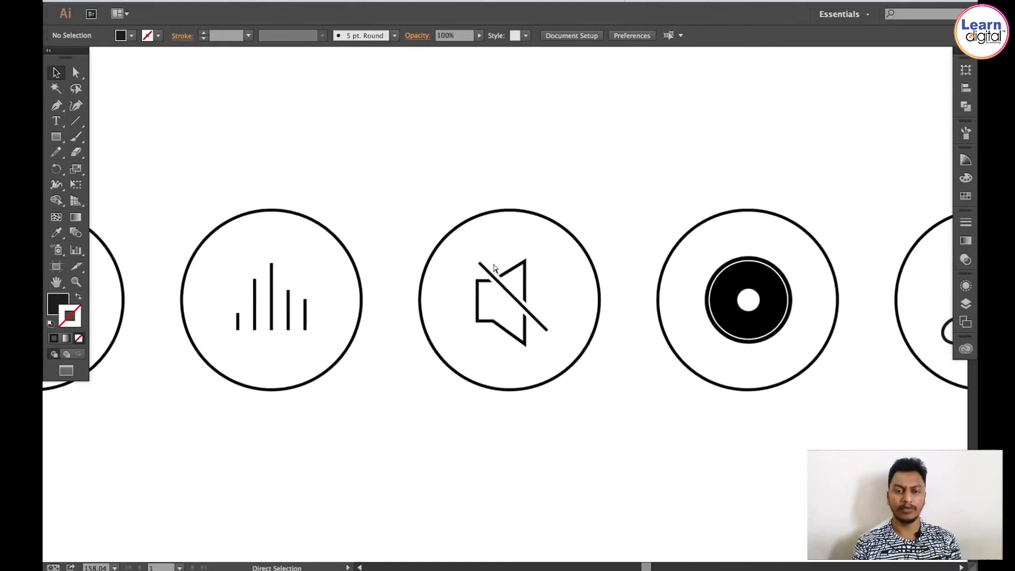
key(ctrl+minus)
key(ctrl+minus)
key(ctrl+minus)
key(ctrl+minus)
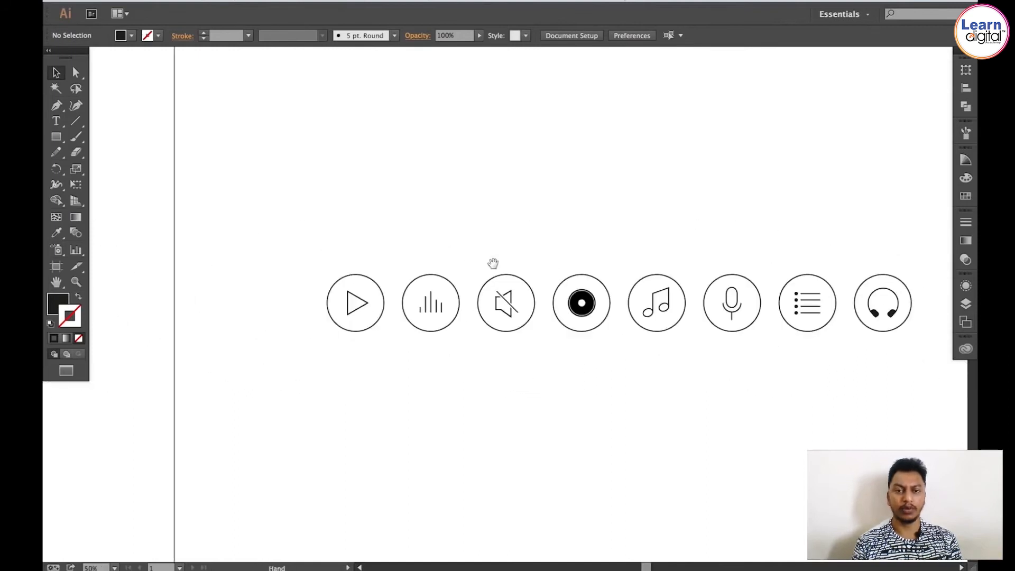
drag(472, 259, 379, 275)
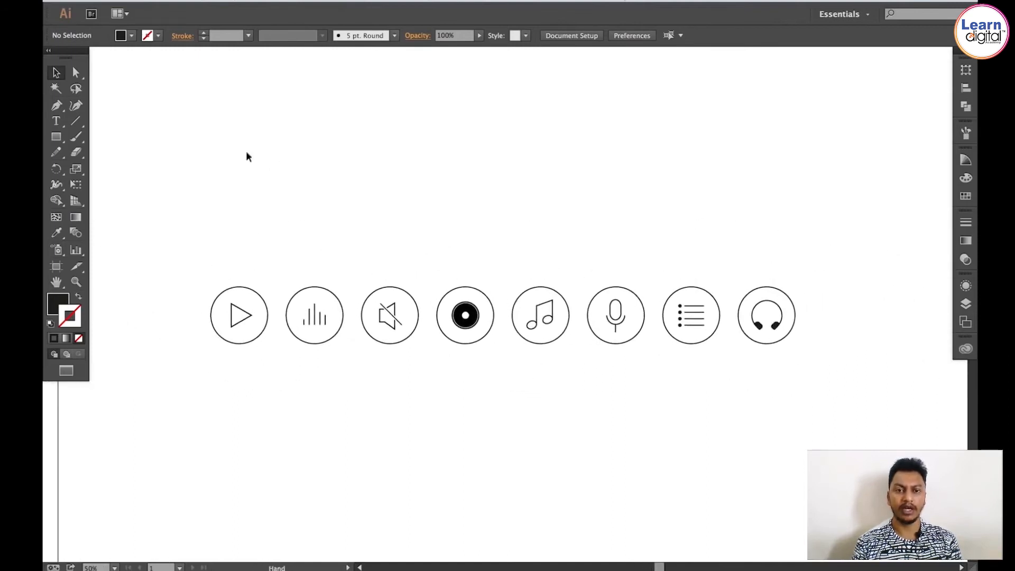
Step: Draw a 1000 × 1000 mm rectangle and move it to cover the artboard
click(56, 139)
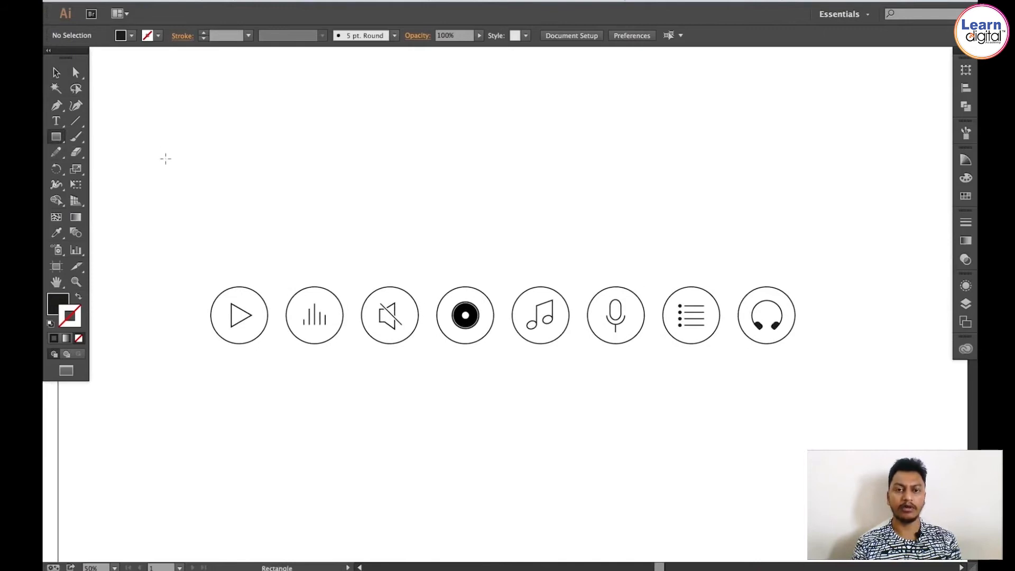
click(477, 154)
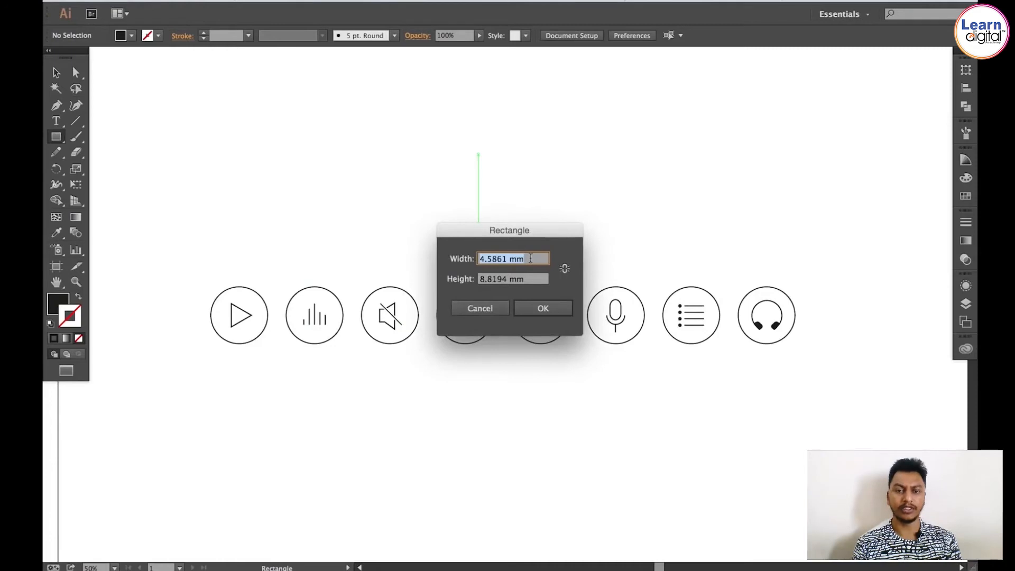
text(1000)
key(Tab)
text(10)
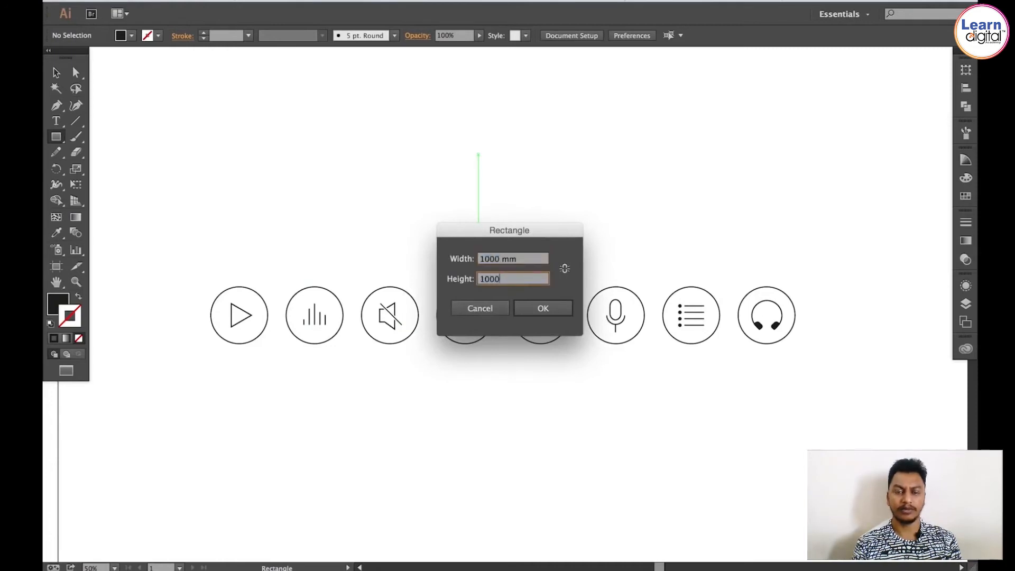
key(Return)
key(v)
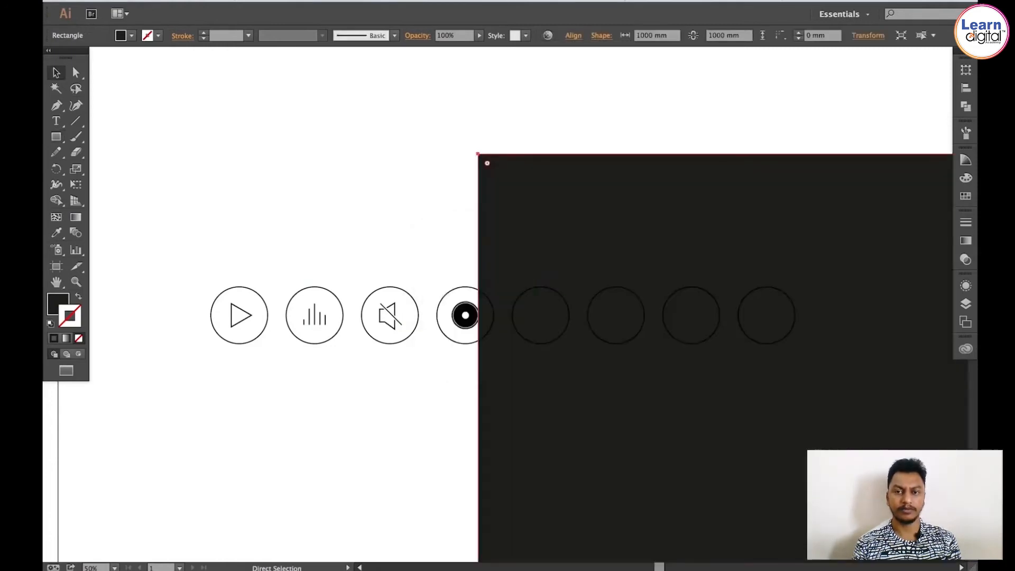
key(ctrl+0)
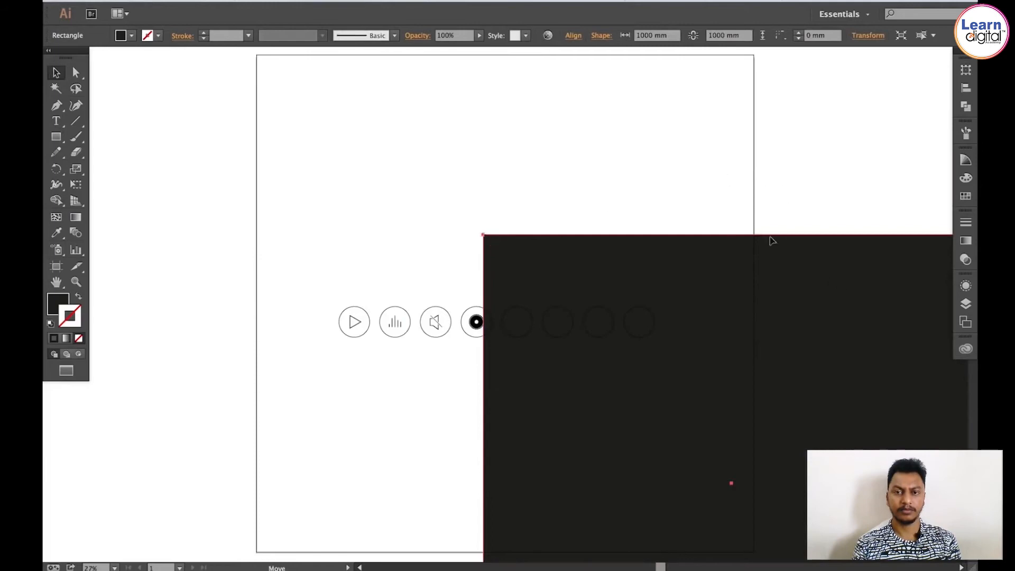
drag(835, 278, 612, 100)
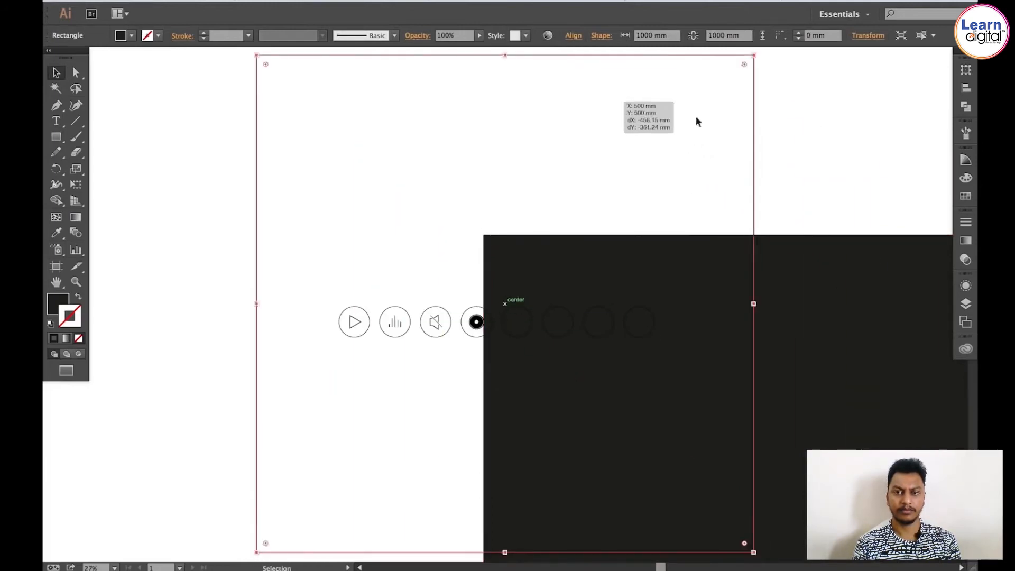
Step: Fill the background rectangle with a light grey swatch and remove its stroke
click(966, 196)
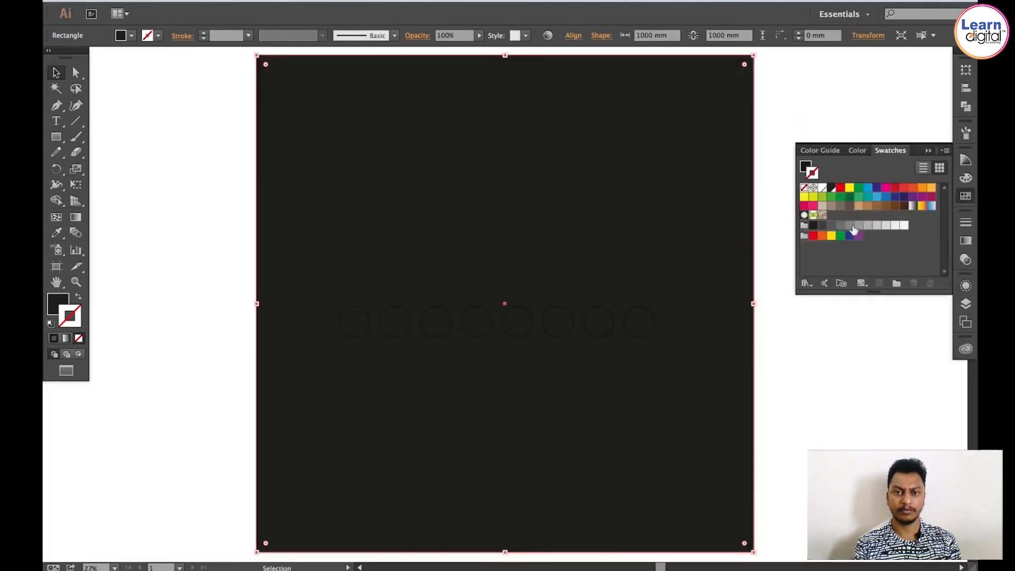
double_click(907, 229)
click(779, 208)
click(870, 339)
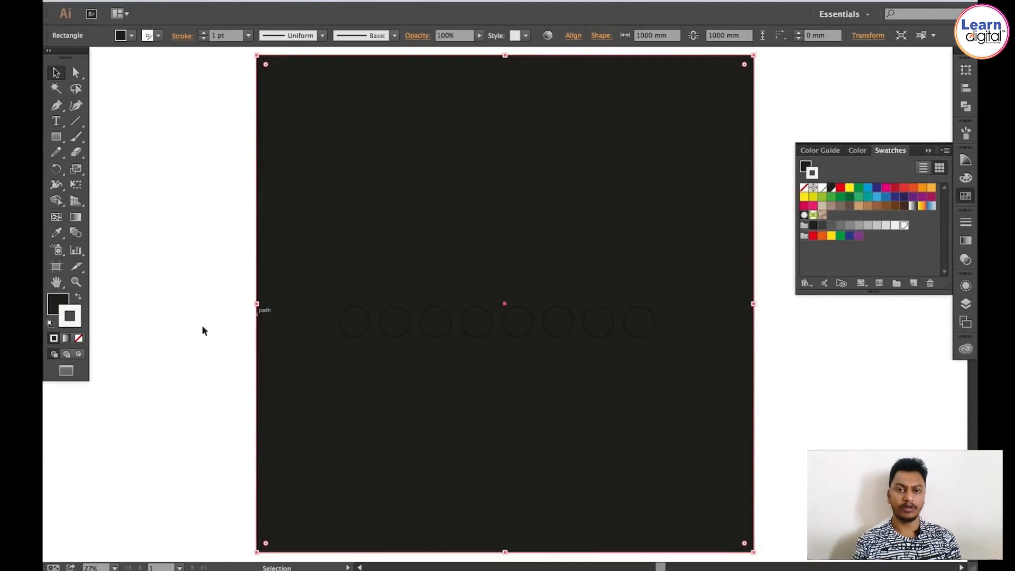
click(77, 297)
click(78, 339)
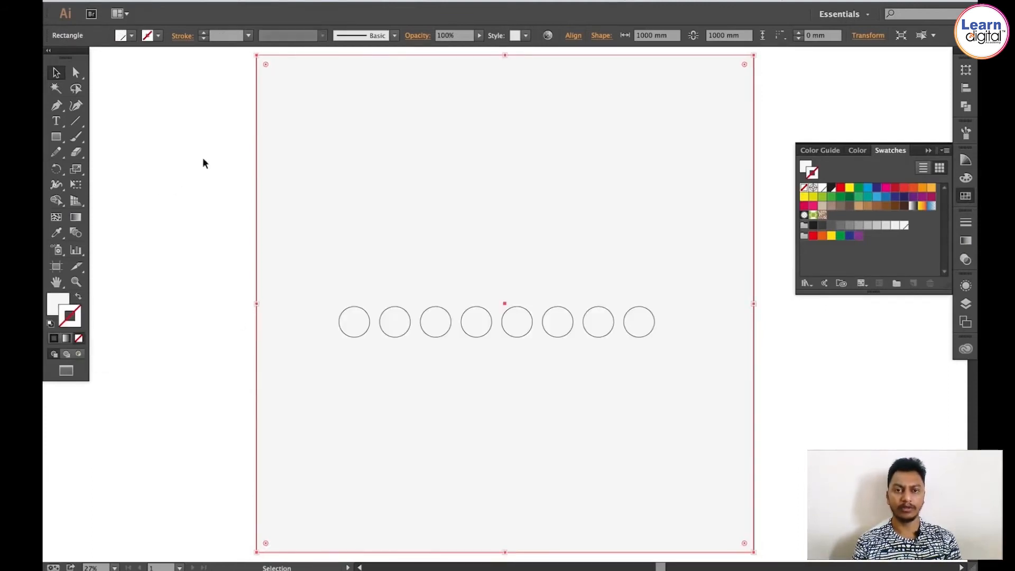
Step: Send the background rectangle to the back and lock it
click(212, 4)
mouse_move(230, 23)
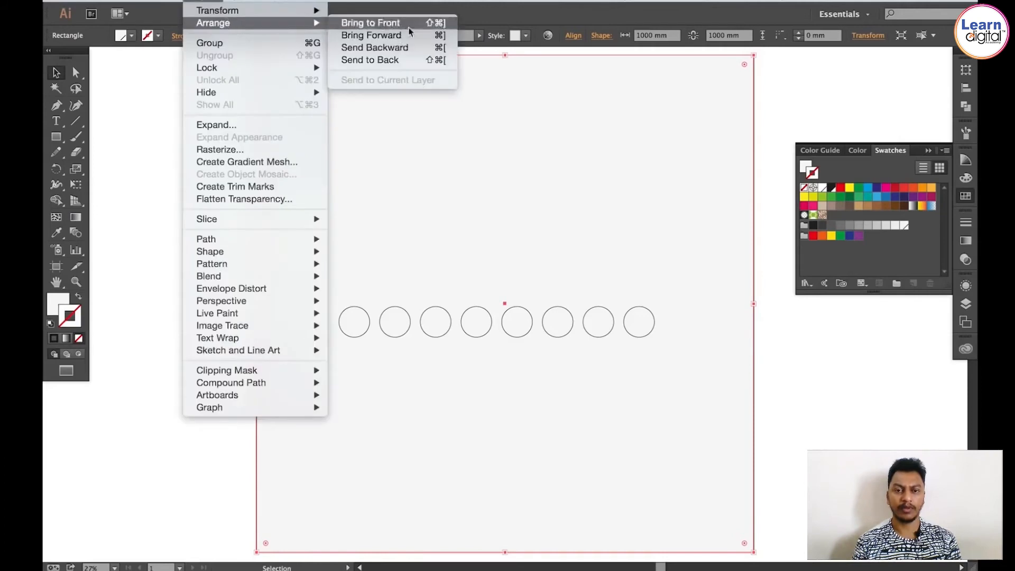
click(394, 60)
click(211, 4)
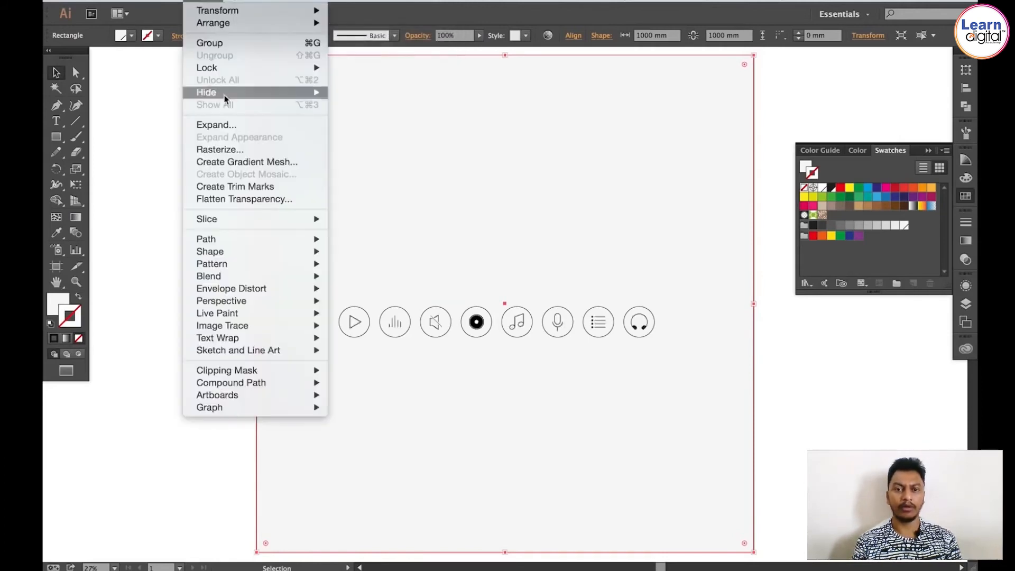
mouse_move(233, 72)
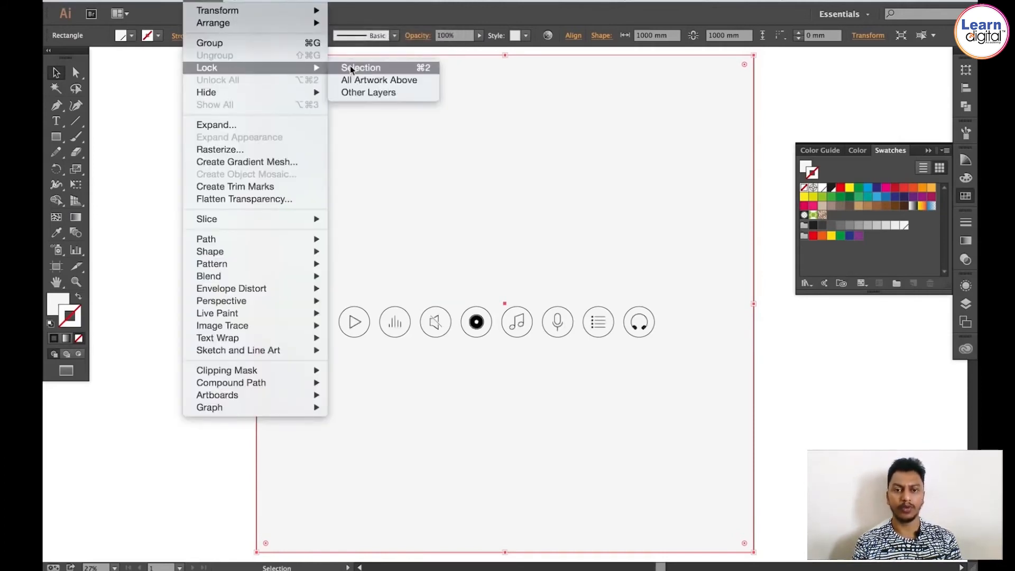
click(352, 69)
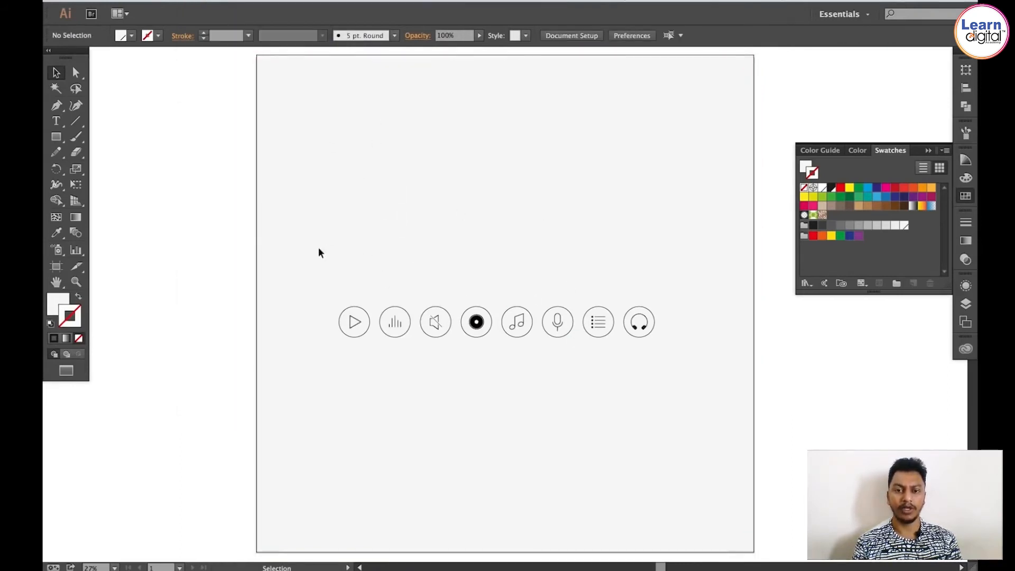
Step: Edit the global Black swatch to a dark grey of RGB 51, 51, 51
drag(319, 248, 678, 373)
click(359, 271)
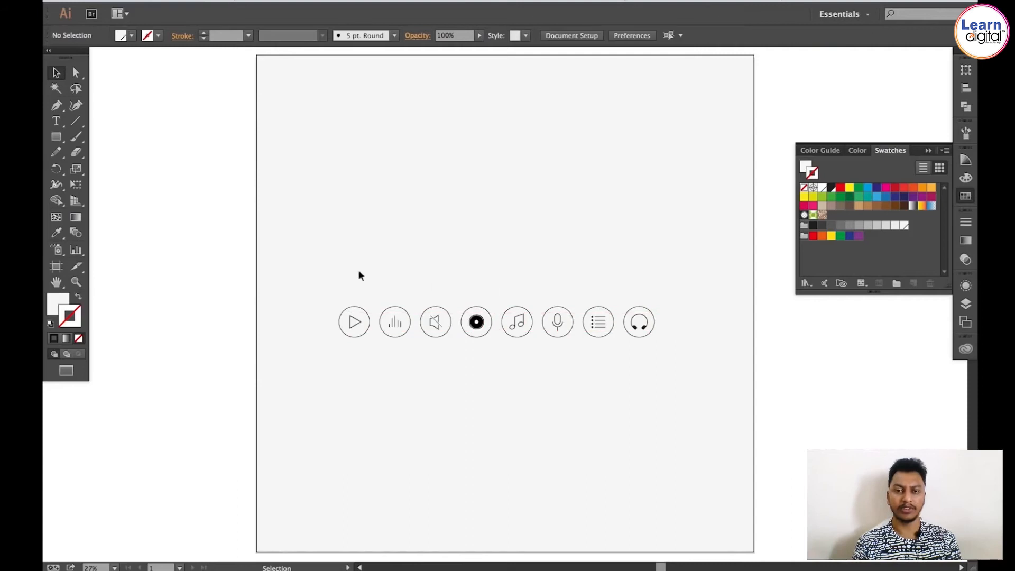
key(z)
drag(277, 243, 852, 426)
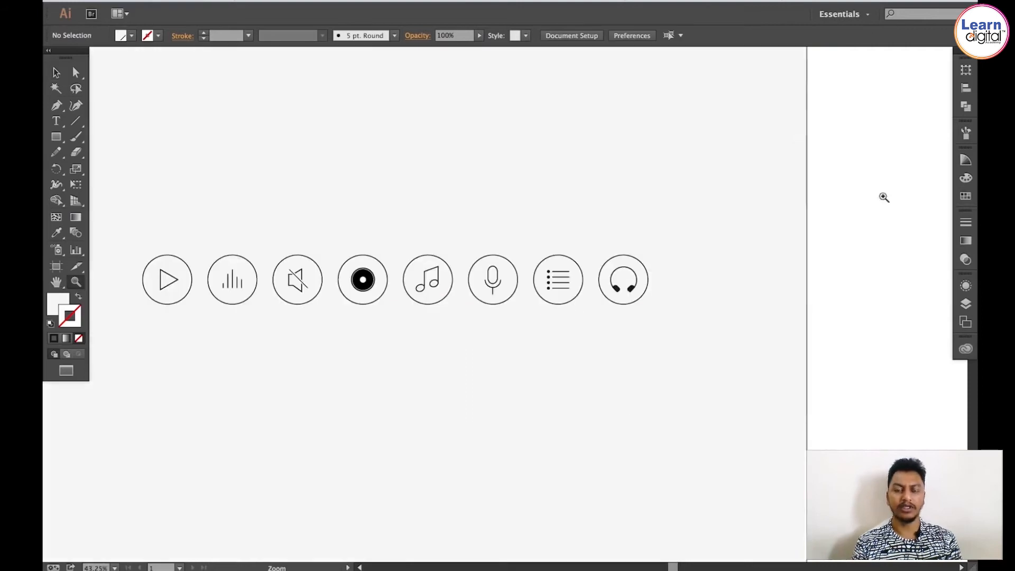
scroll(603, 222, left, 5)
key(v)
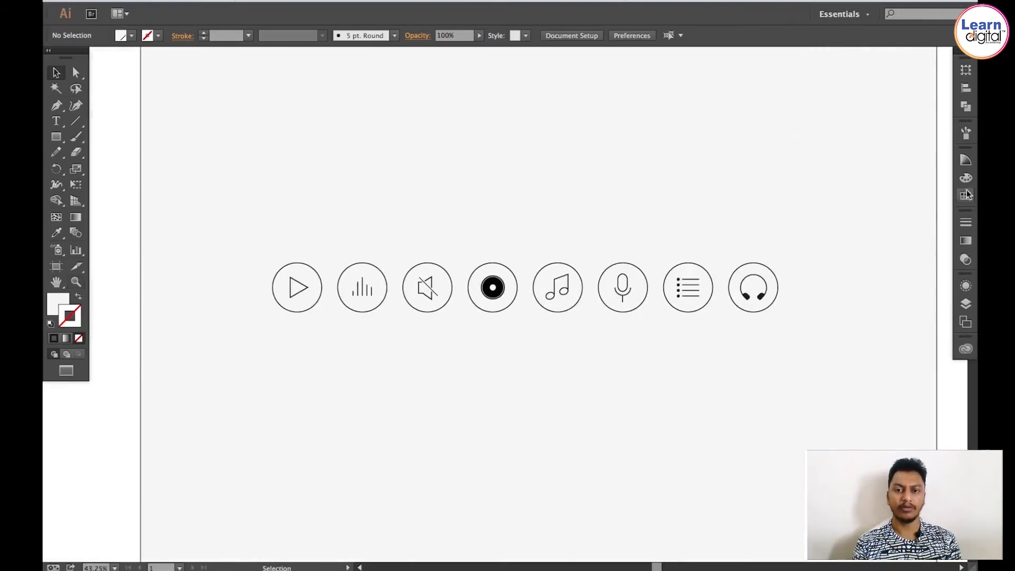
click(965, 195)
double_click(832, 189)
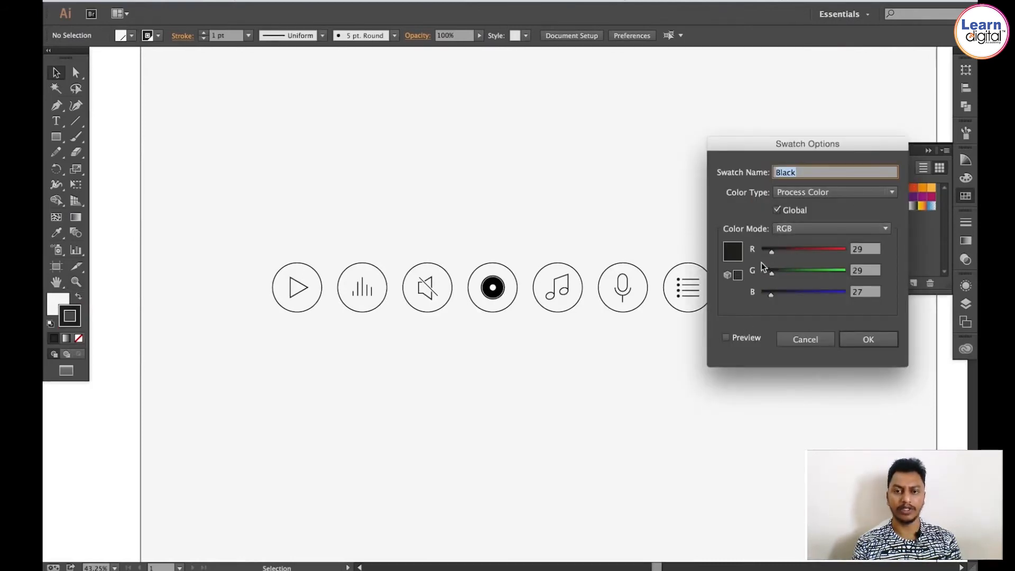
click(737, 276)
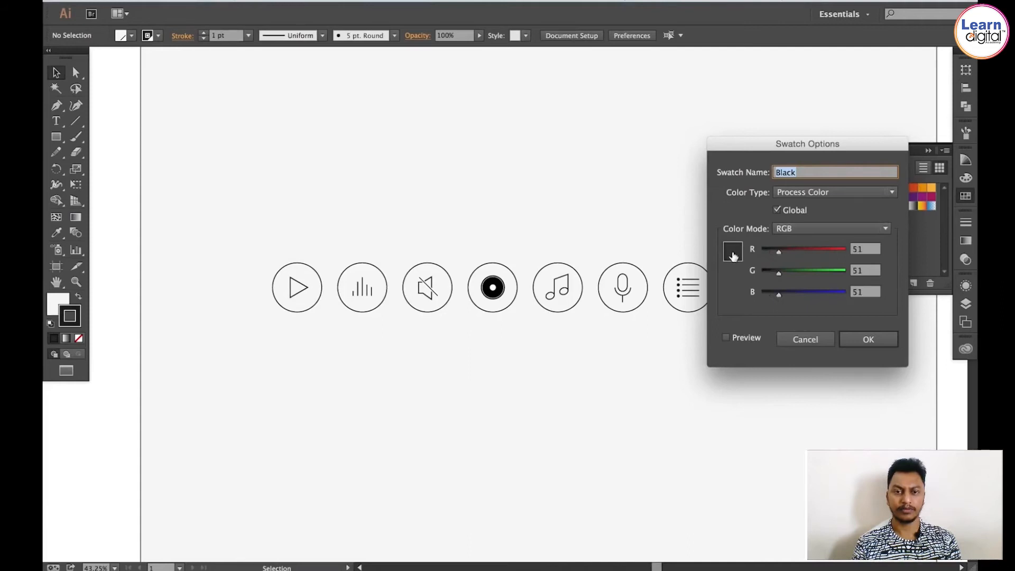
click(869, 344)
Step: Unlock the Circles layer
key(ctrl+space)
drag(252, 220, 856, 425)
click(965, 303)
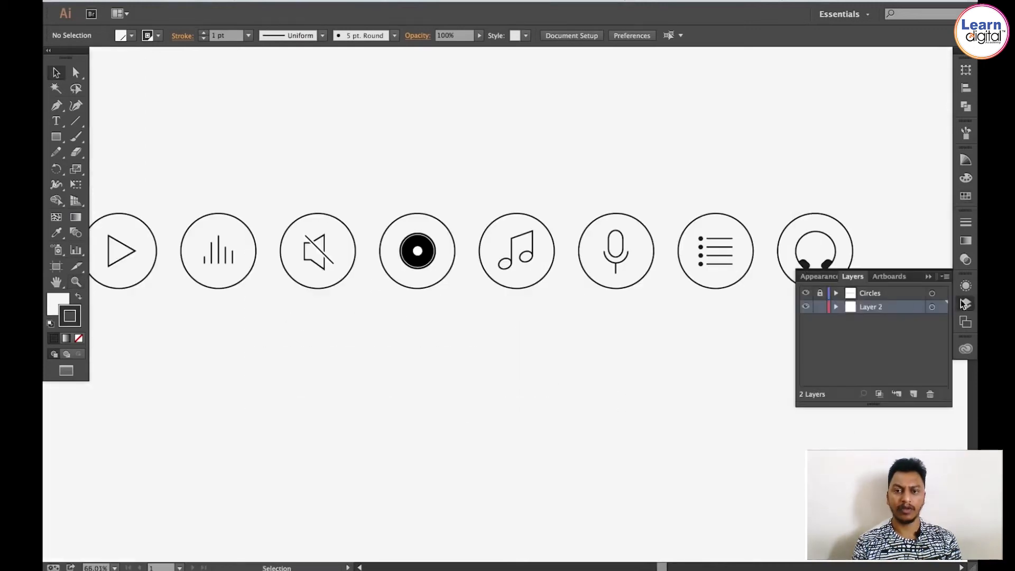
click(820, 294)
key(space)
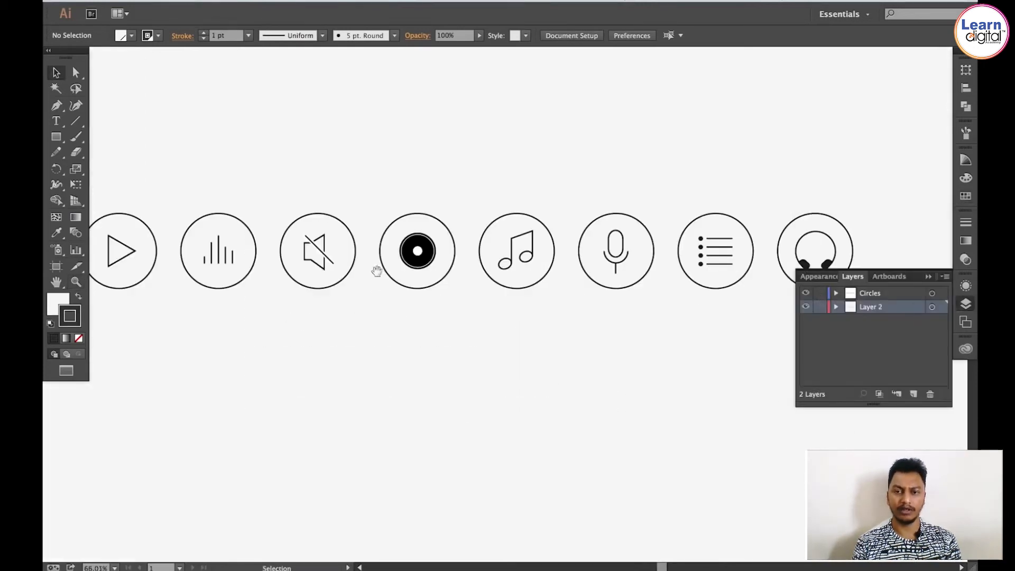
Step: Select all the icon circles and expand them, keeping both Fill and Stroke
drag(348, 265, 426, 297)
drag(169, 222, 937, 246)
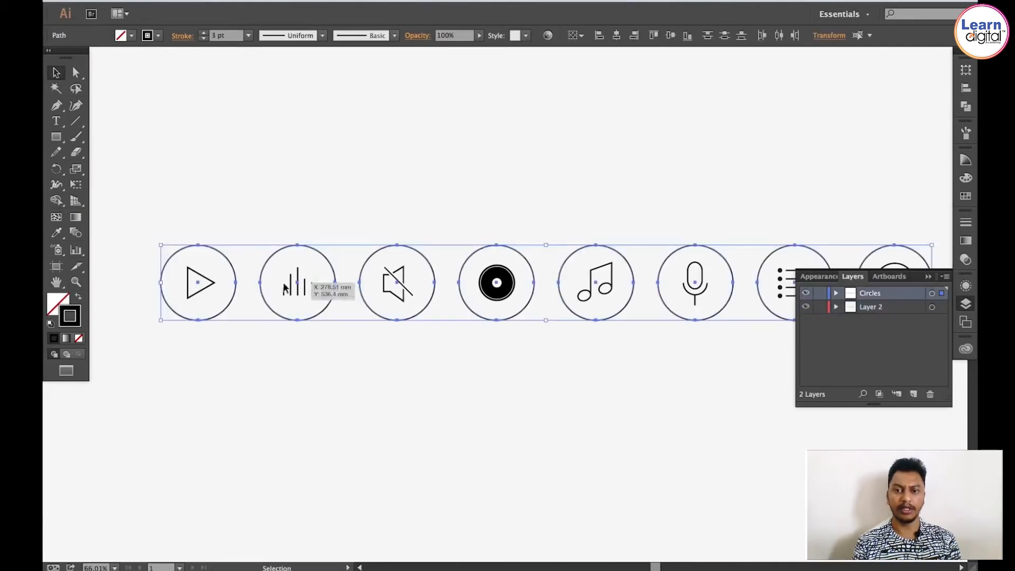
click(194, 2)
click(215, 125)
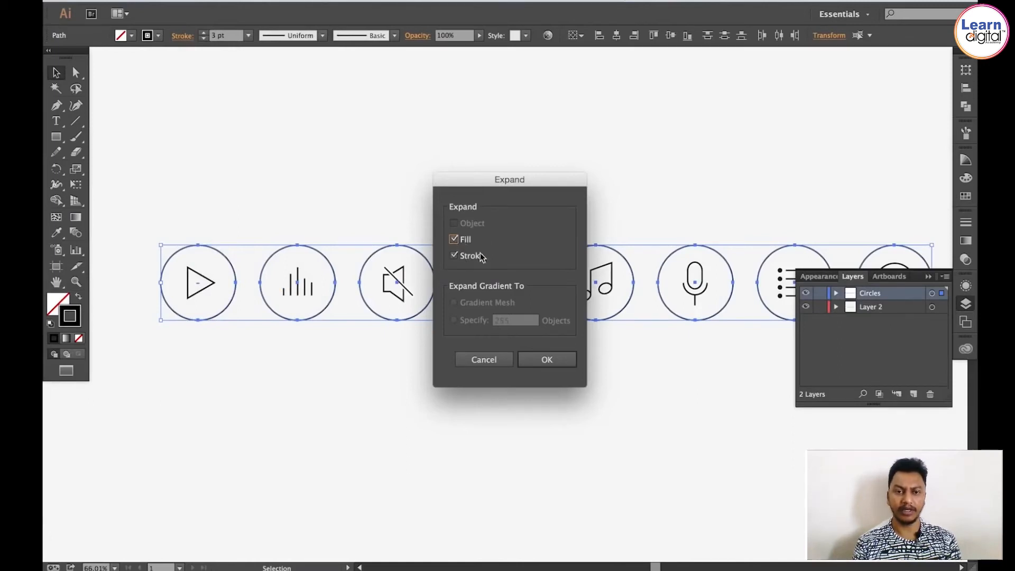
click(549, 359)
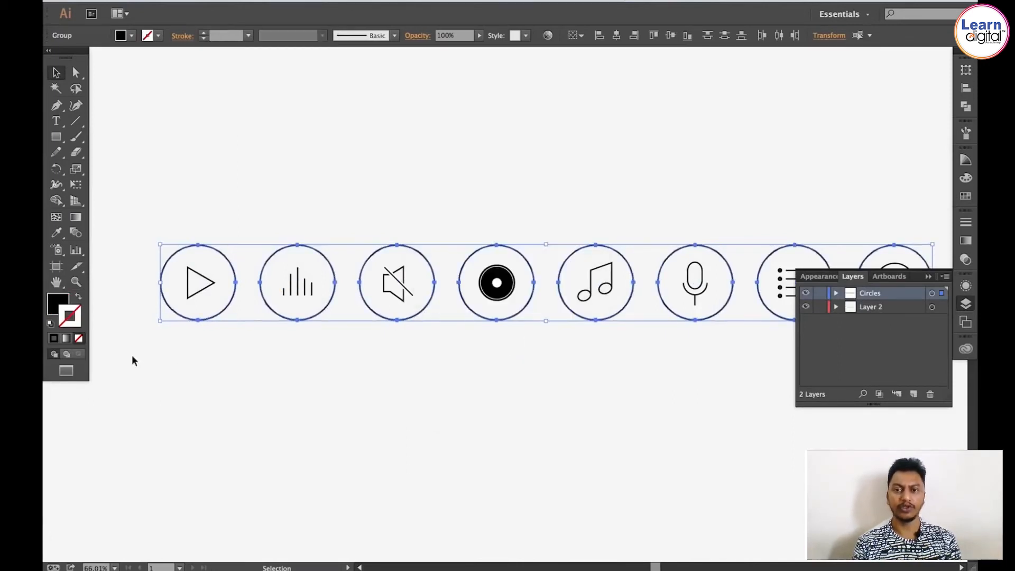
Step: Apply the dark grey global Black swatch as the fill of the expanded circles
click(60, 301)
click(964, 199)
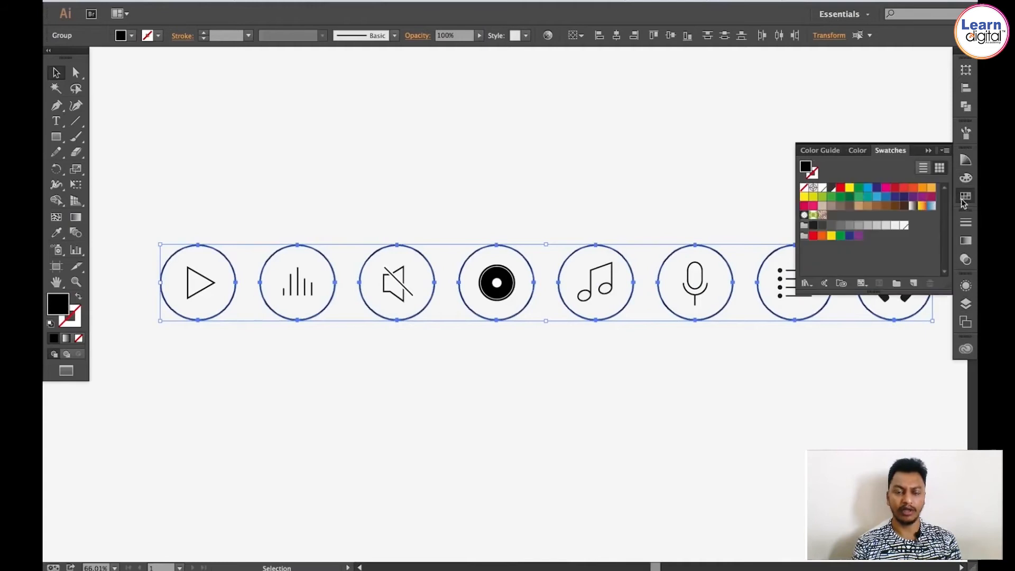
click(831, 189)
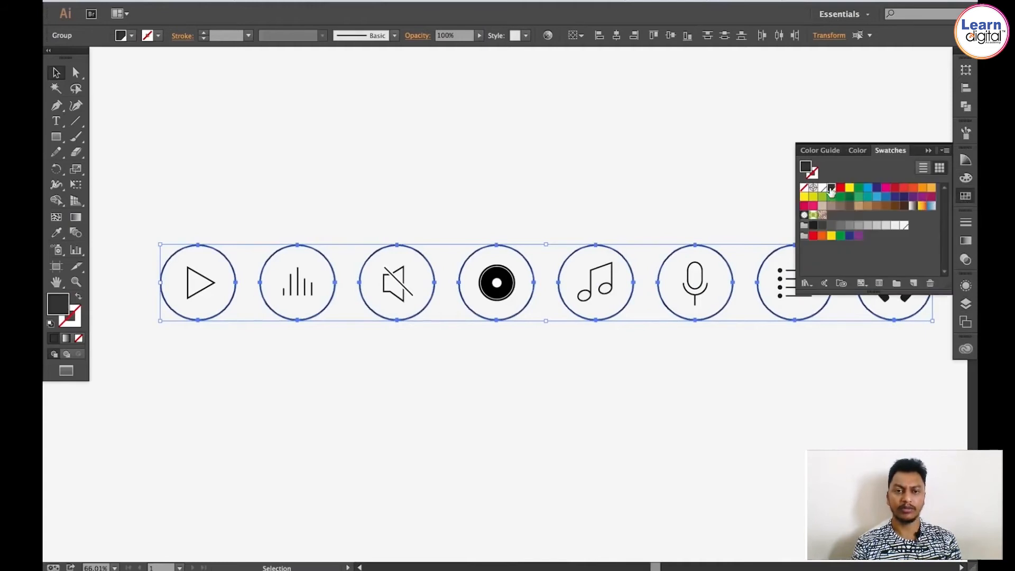
click(967, 197)
click(573, 216)
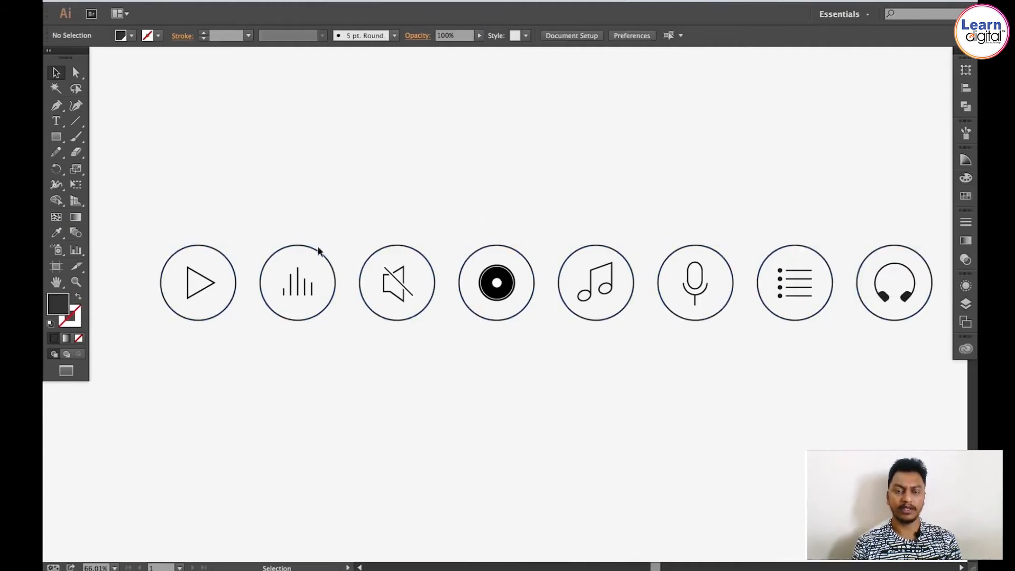
Step: Apply the dark grey swatch to the play triangle and equalizer bar icons
key(z)
drag(152, 202, 313, 338)
key(v)
key(space)
drag(396, 342, 352, 315)
drag(304, 337, 303, 338)
drag(625, 267, 791, 334)
click(967, 195)
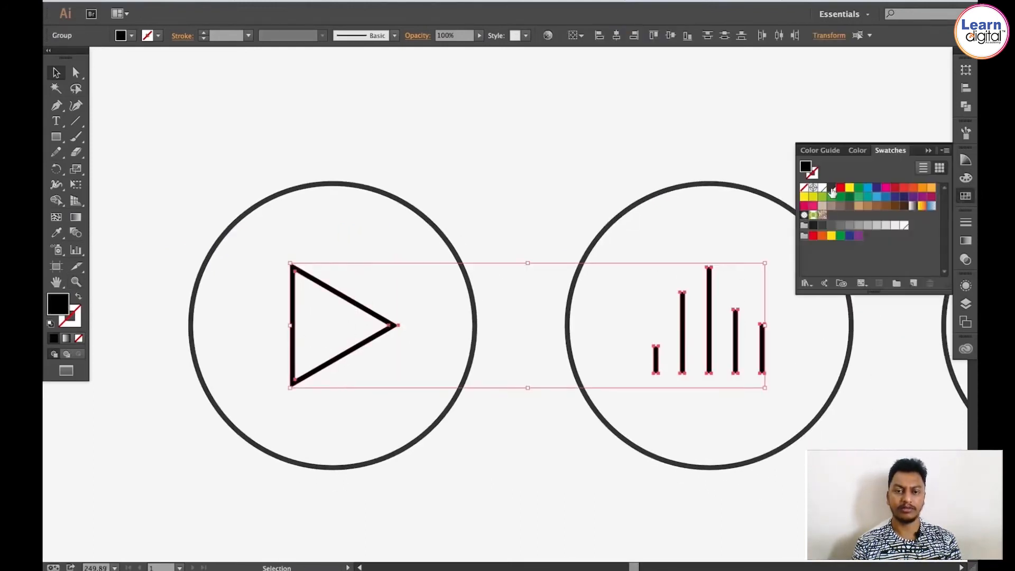
click(832, 191)
click(523, 143)
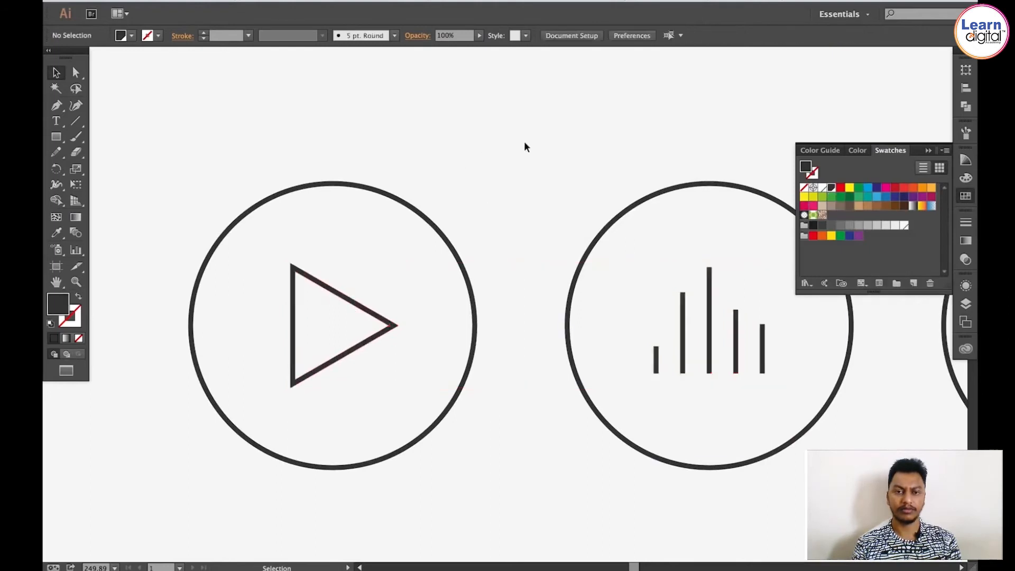
Step: Cut the white outline behind the mute slash and paste it in place, taking it out of the icon group
drag(425, 188, 172, 170)
drag(495, 187, 151, 175)
drag(420, 219, 357, 227)
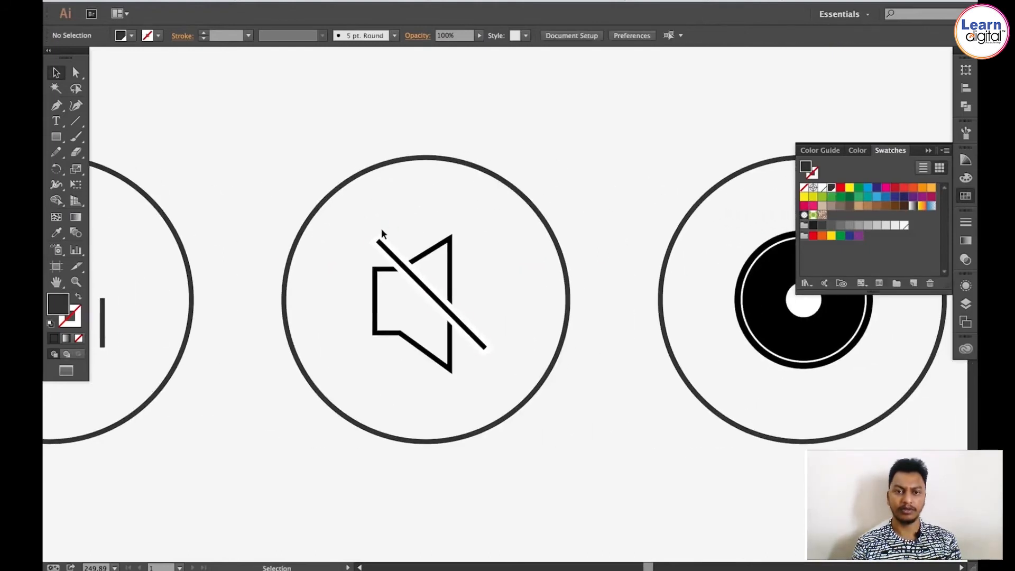
key(super+space)
drag(270, 162, 647, 479)
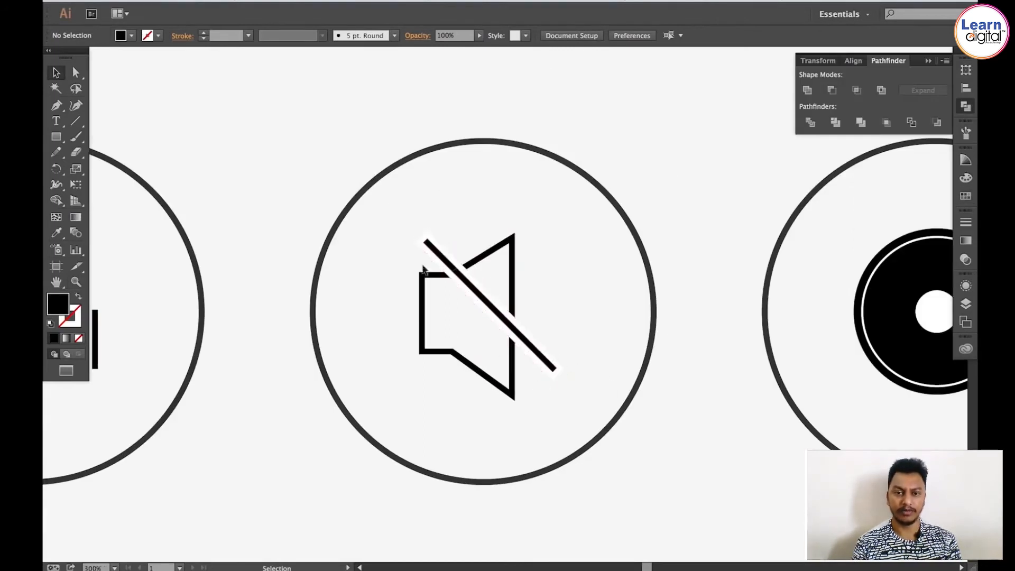
key(super+space)
drag(382, 205, 601, 389)
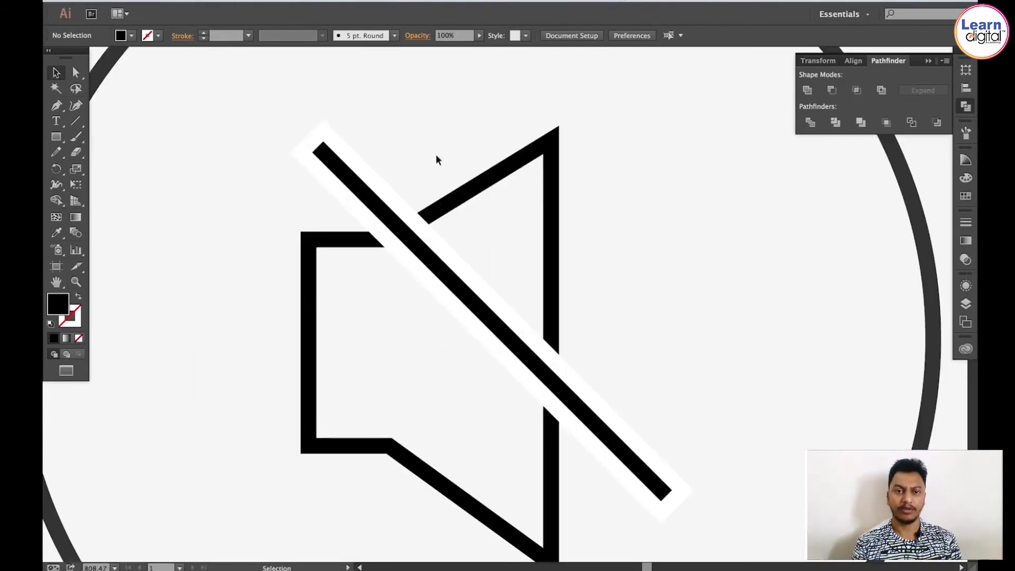
key(a)
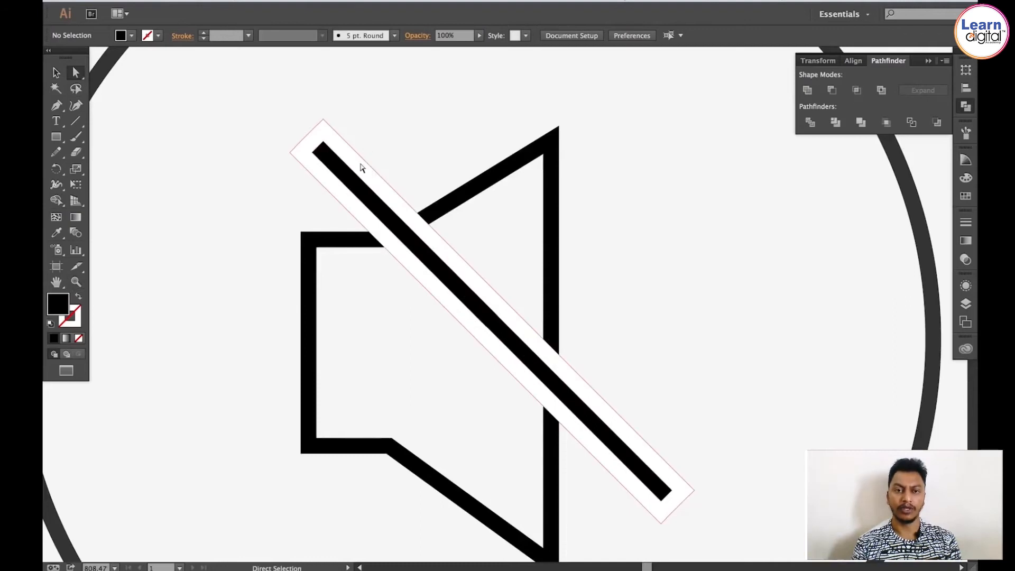
click(361, 167)
click(164, 1)
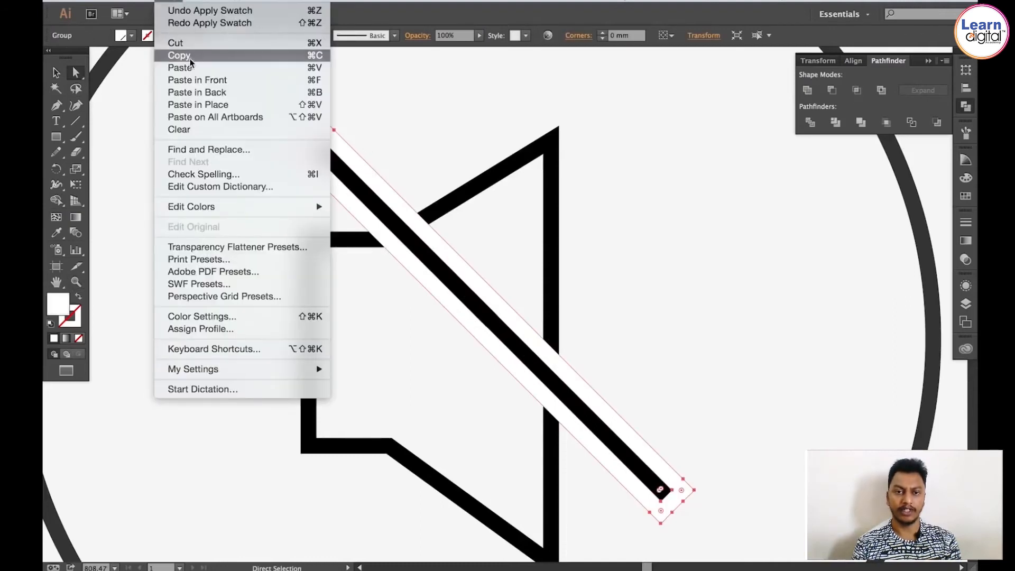
click(182, 41)
click(172, 1)
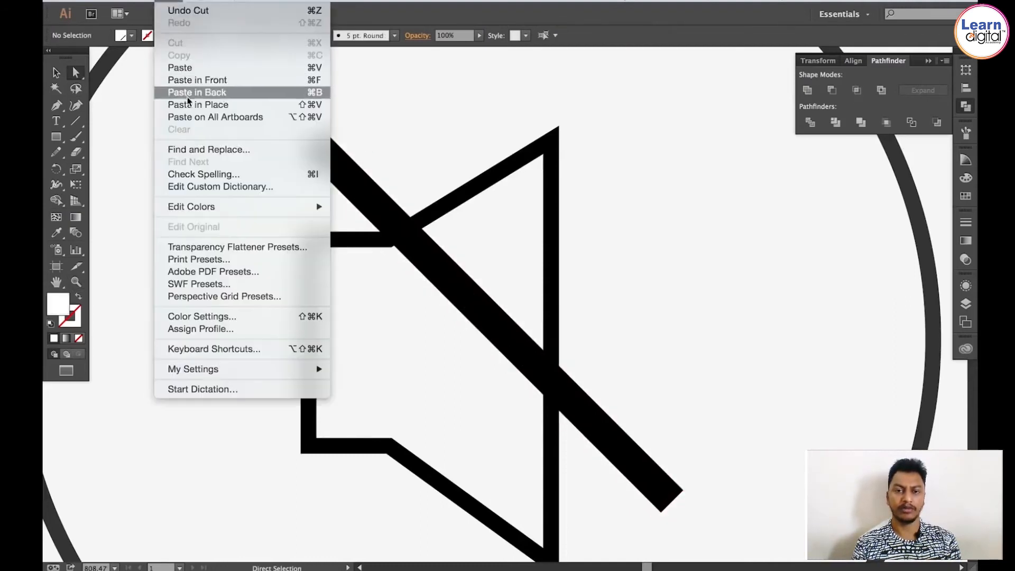
click(186, 103)
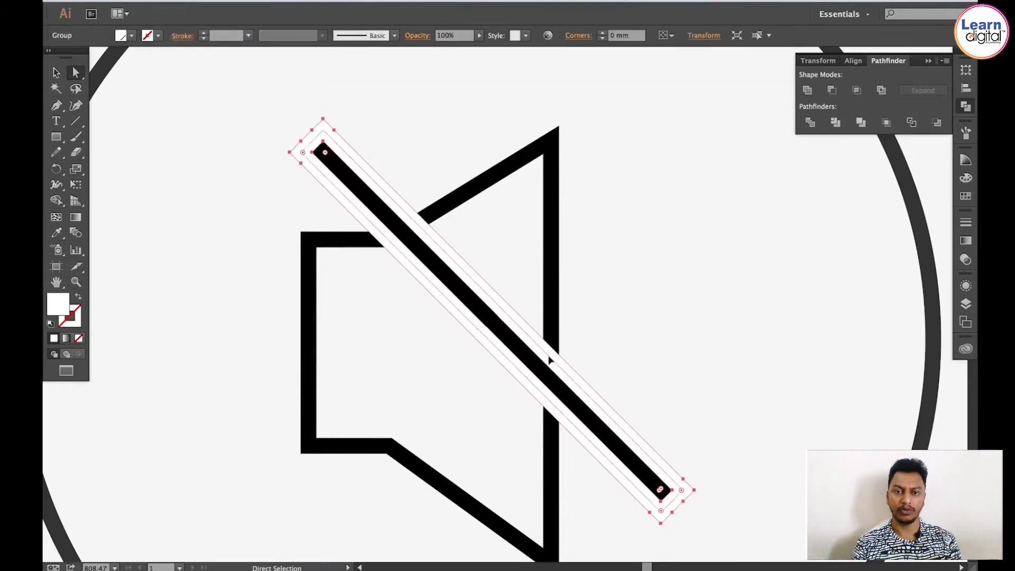
Step: Try to subtract the white outline from the speaker shape with Minus Front
key(v)
click(412, 105)
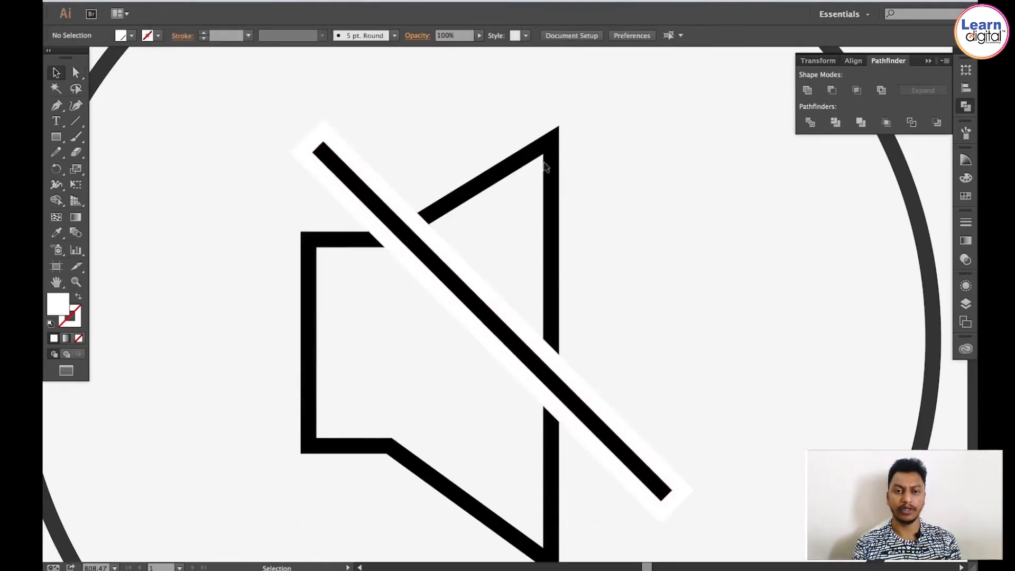
click(337, 138)
shift+click(505, 166)
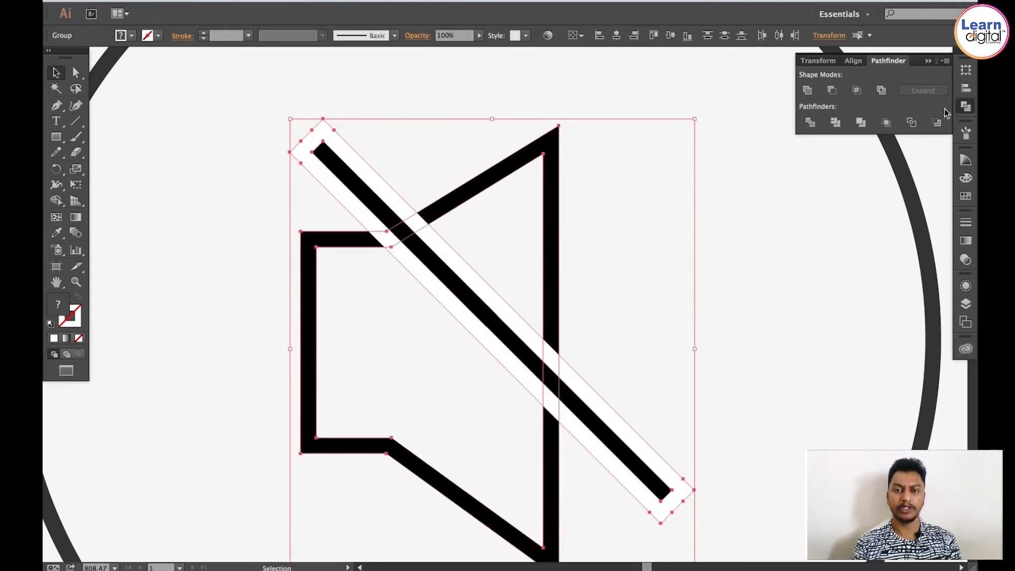
click(832, 94)
click(786, 130)
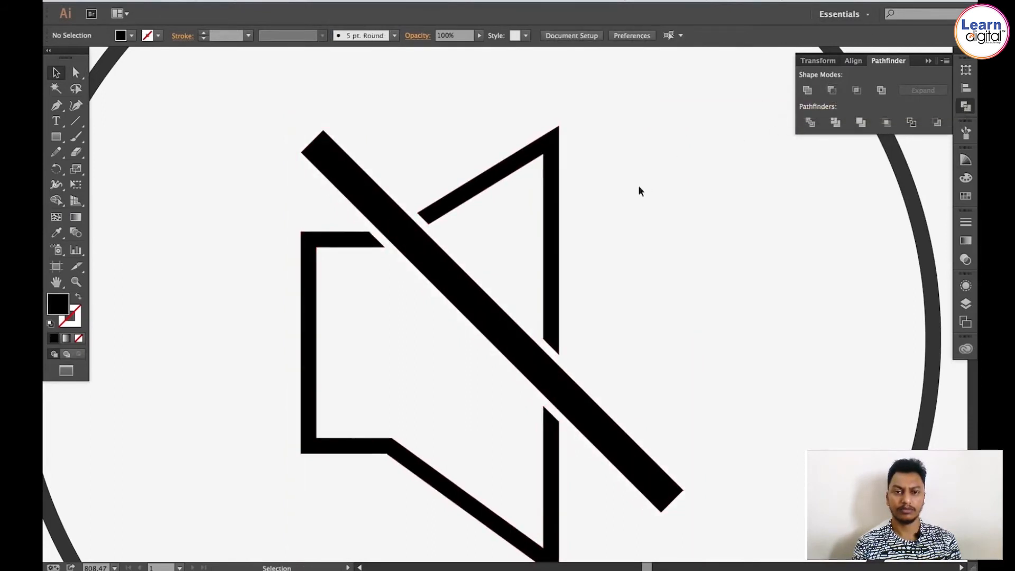
Step: Undo the speaker cut and the Minus Front subtraction
scroll(642, 163, down, 2)
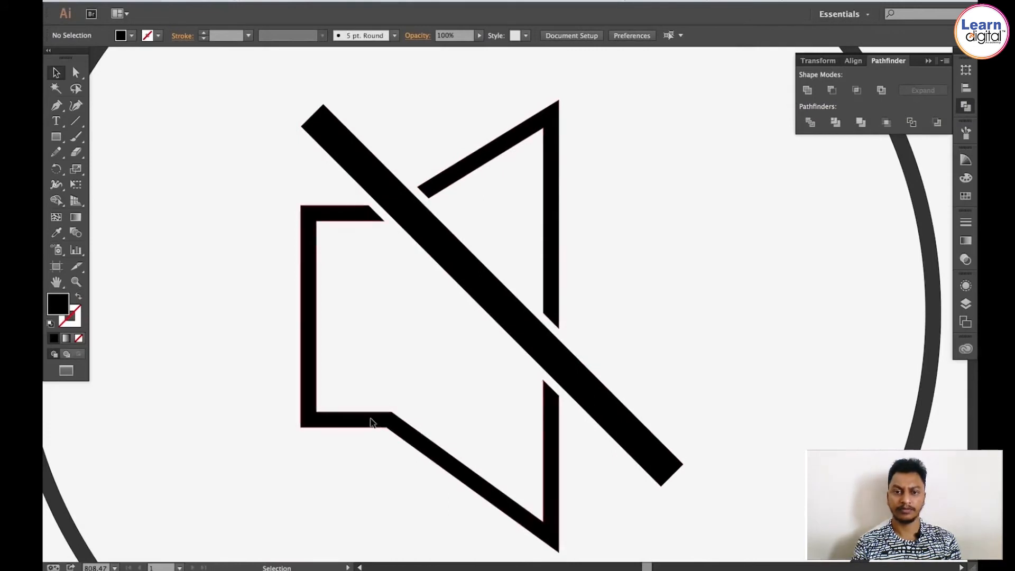
click(372, 422)
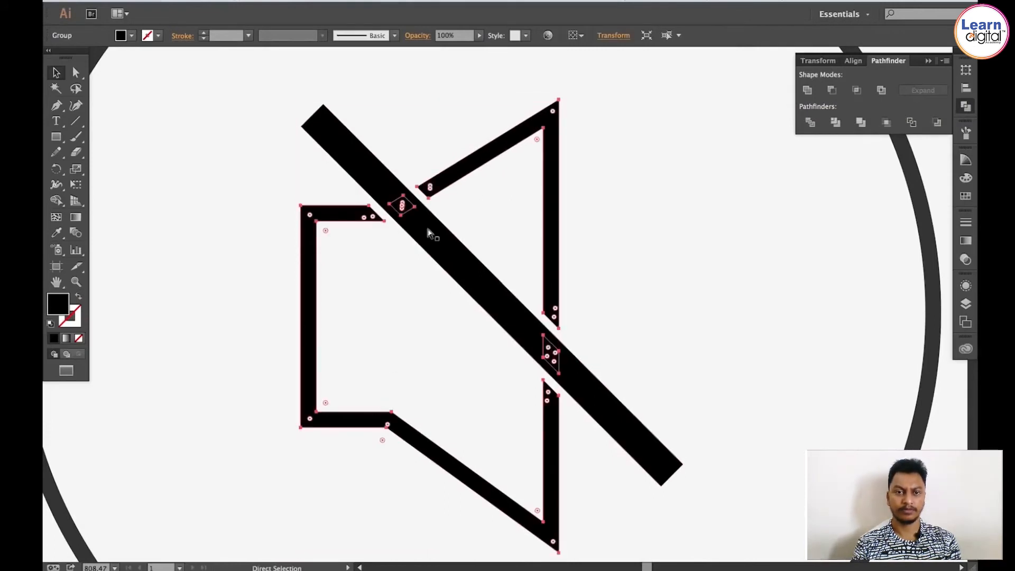
click(179, 1)
click(179, 43)
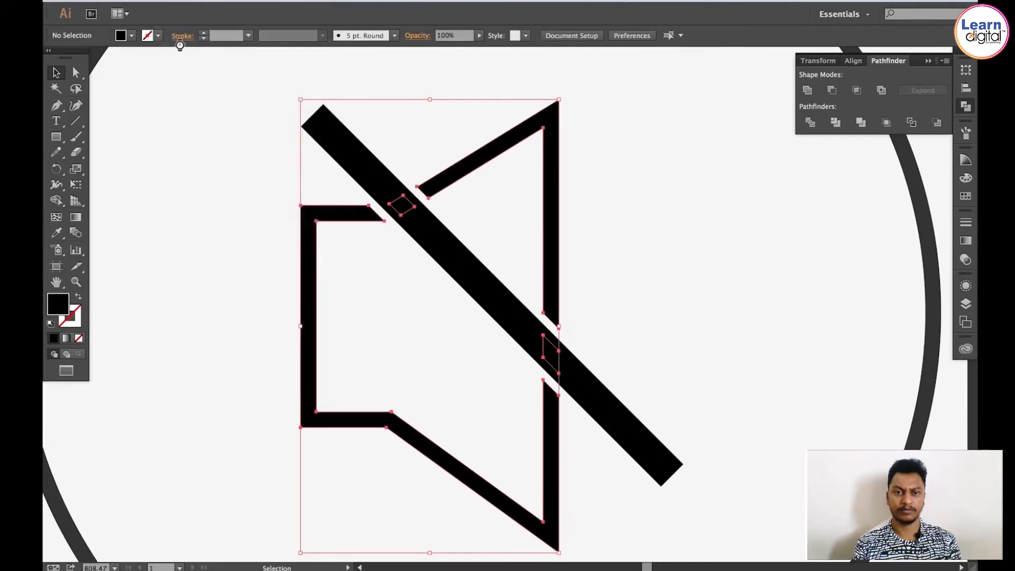
key(super)
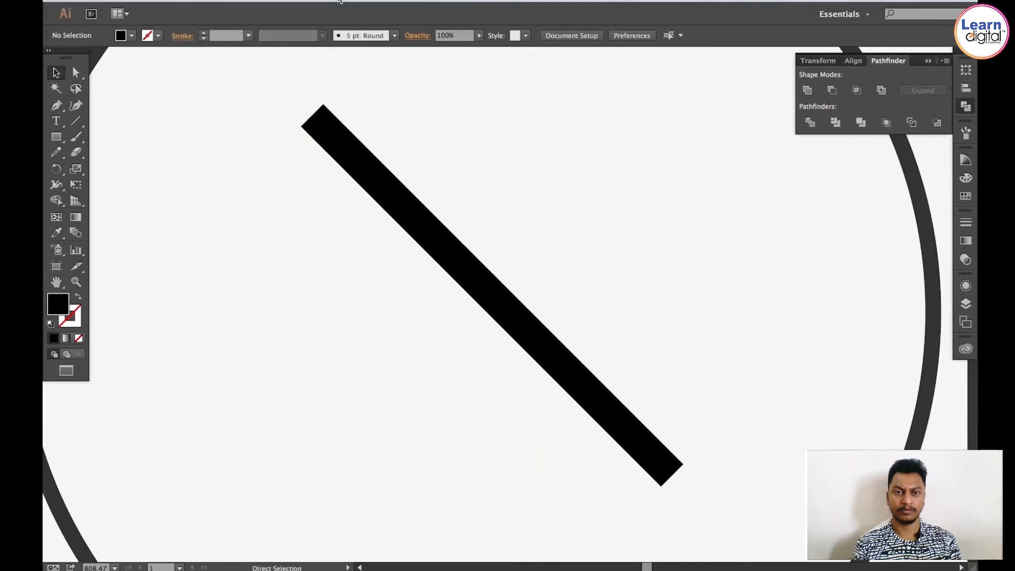
click(169, 1)
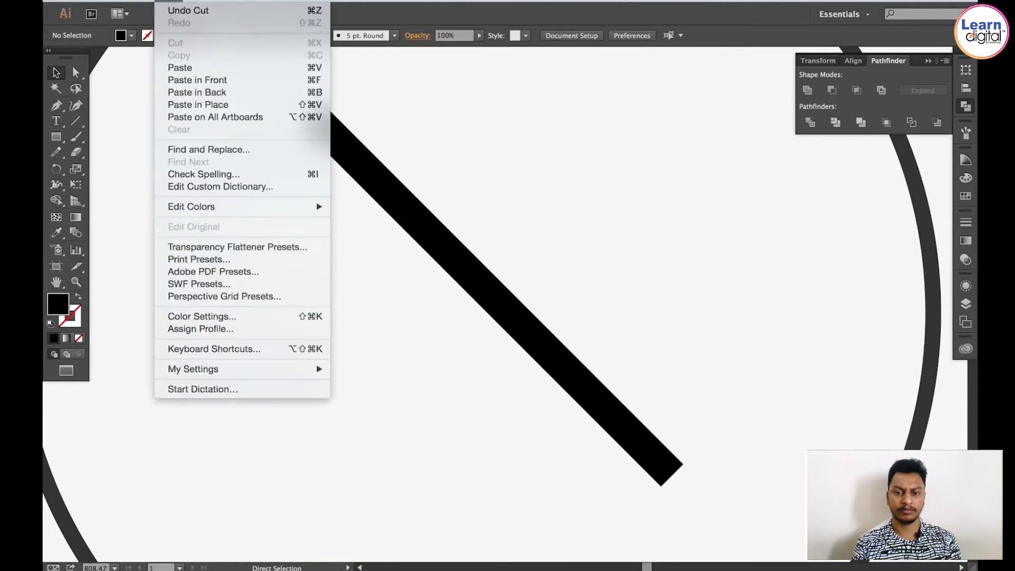
click(315, 11)
key(ctrl+z)
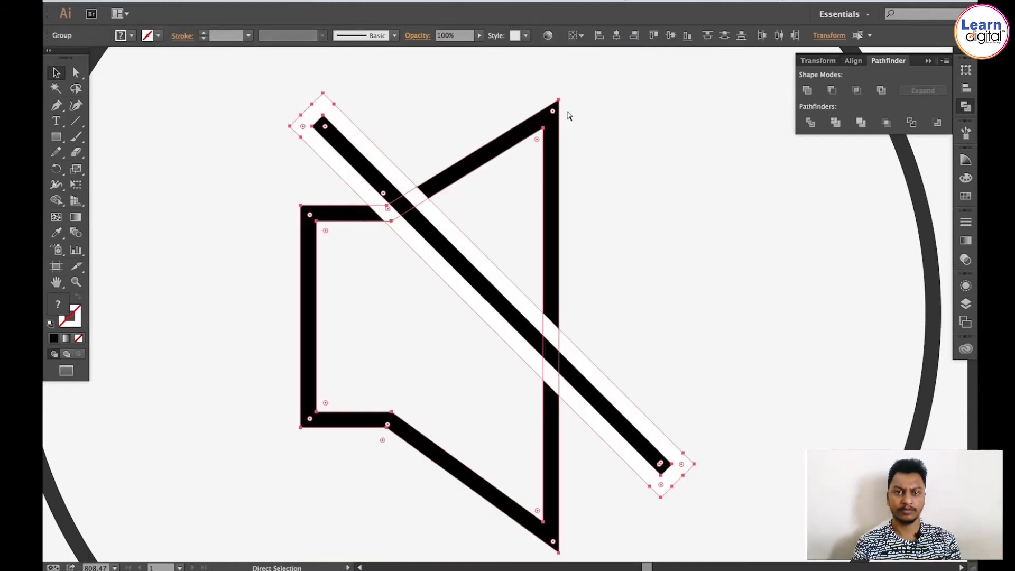
key(ctrl+z)
key(ctrl+shift+z)
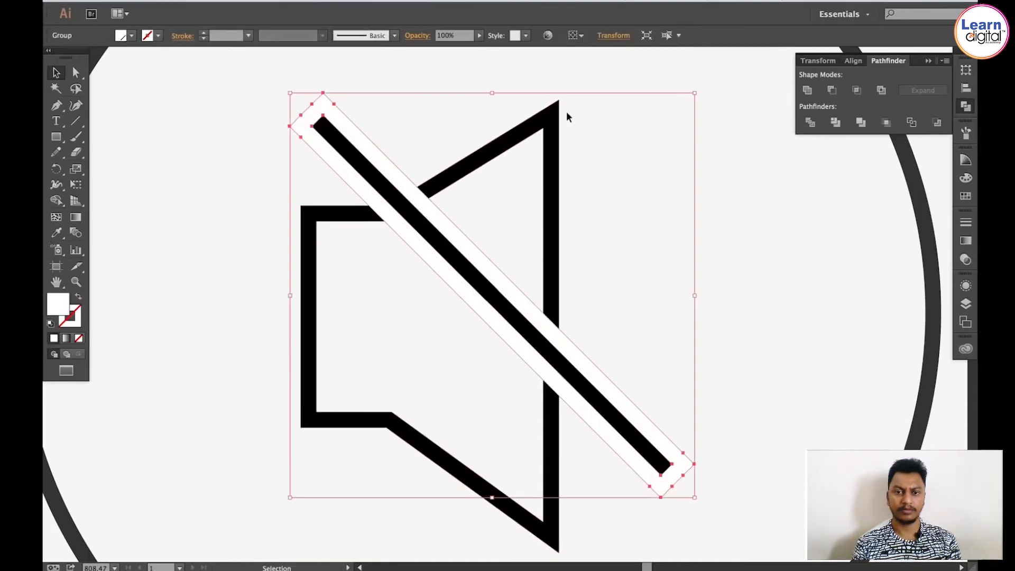
Step: Delete the grouped speaker shape and paste the speaker back in place as a separate object
click(379, 91)
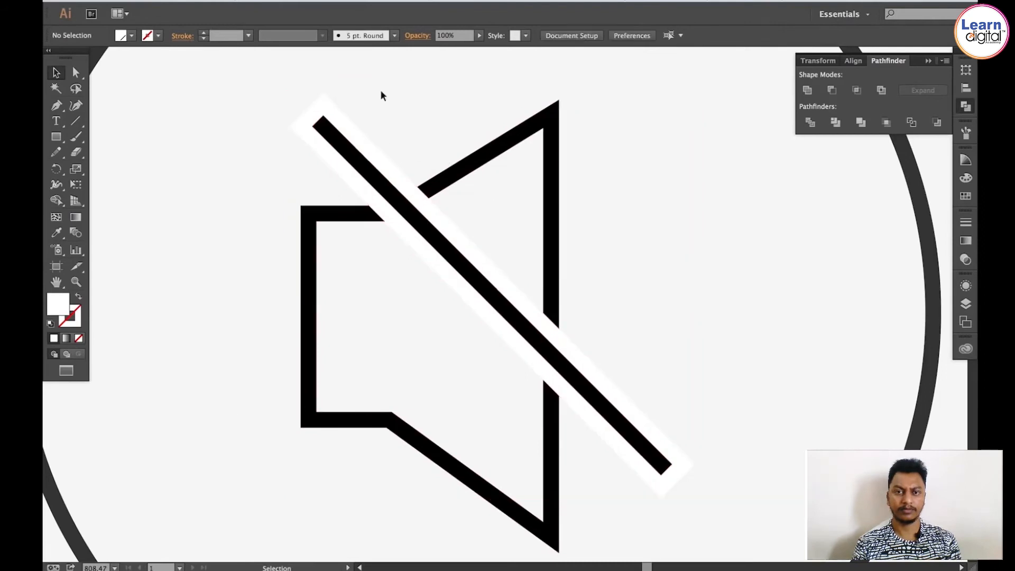
click(540, 134)
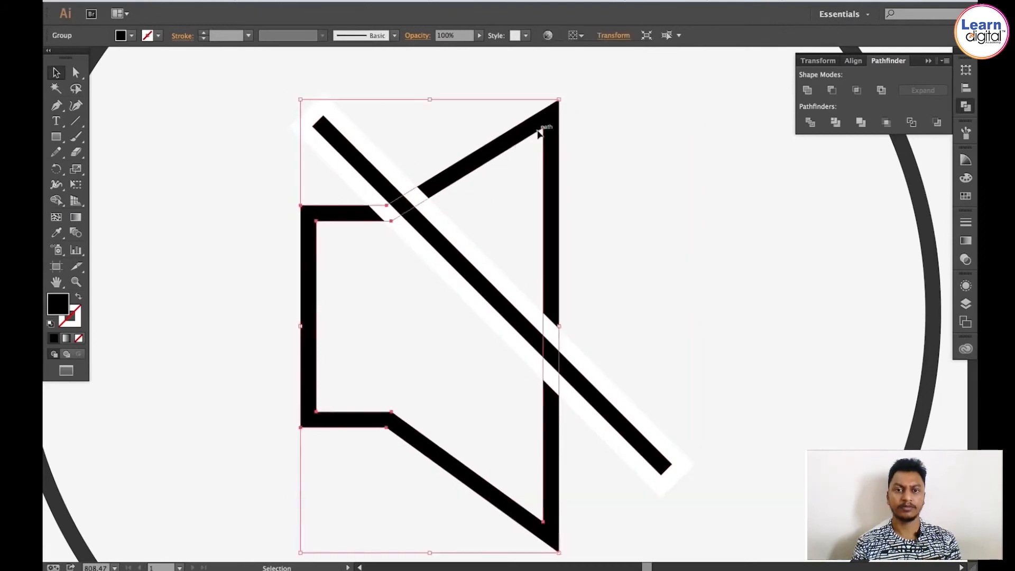
key(Delete)
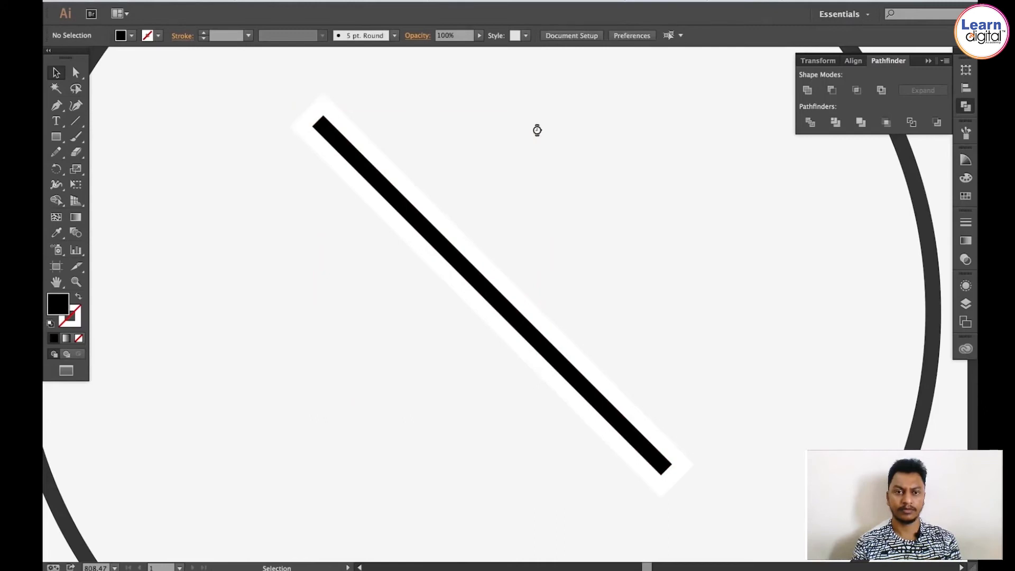
click(169, 1)
click(203, 104)
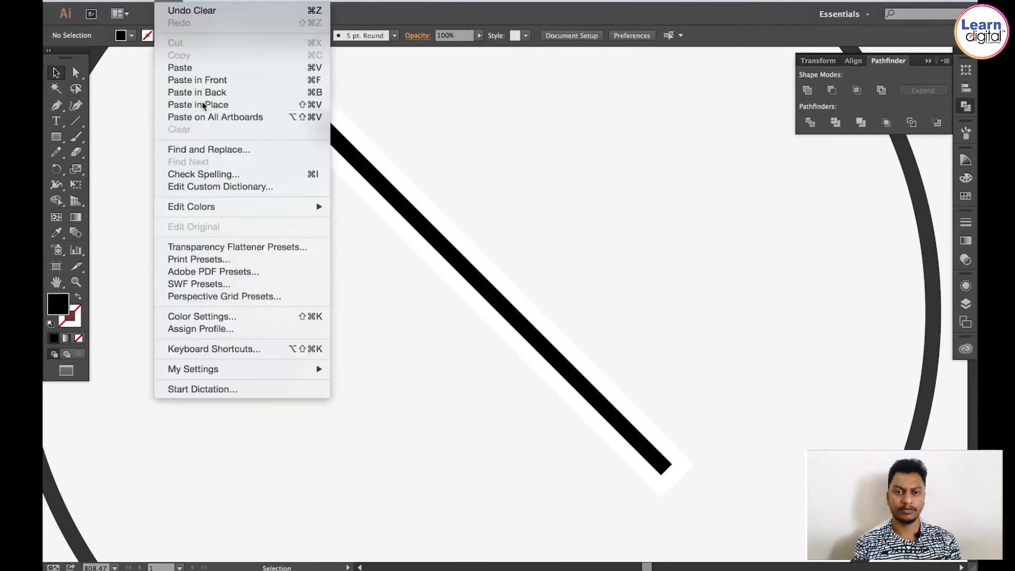
Step: Subtract the white slash outline from the speaker with Minus Front to cut gaps around the slash
click(506, 202)
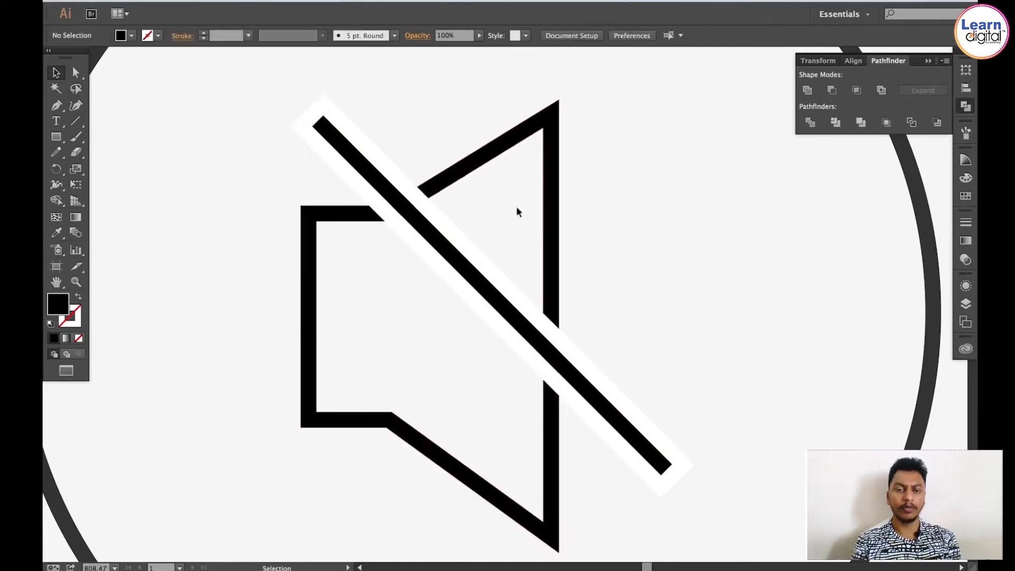
click(430, 220)
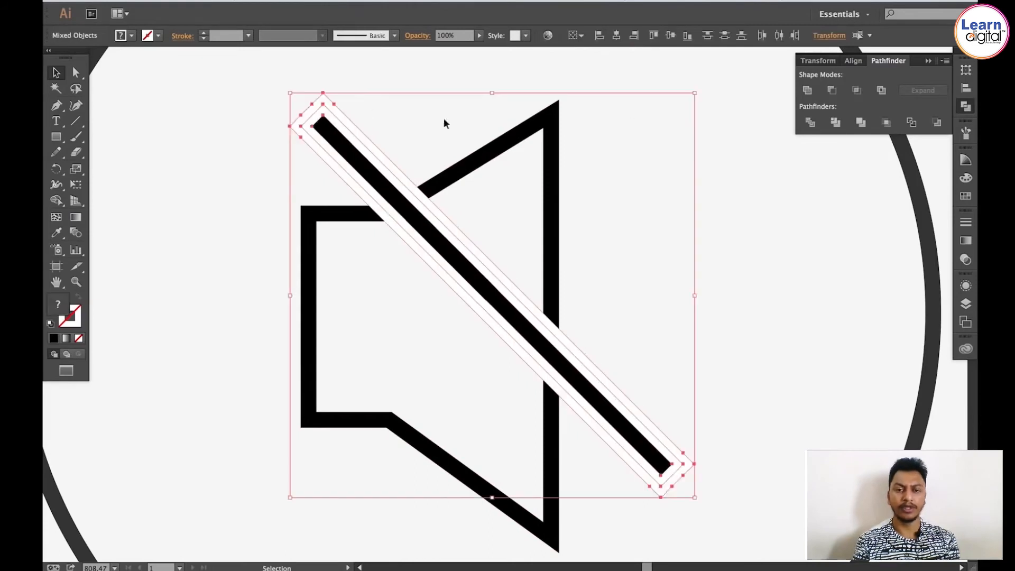
click(832, 91)
click(339, 129)
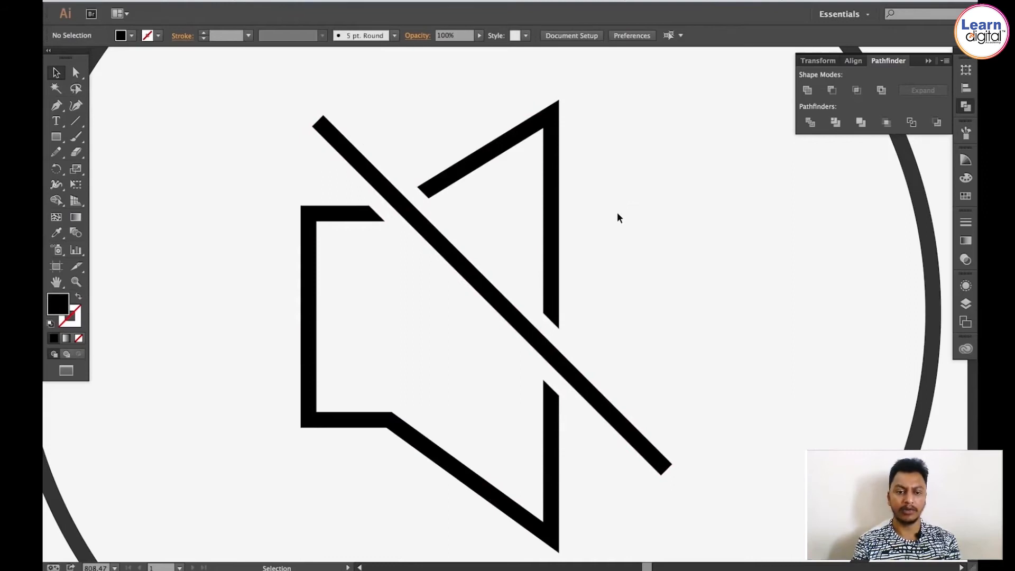
key(a)
key(ctrl+minus)
key(ctrl+minus)
key(ctrl+minus)
key(ctrl+minus)
key(ctrl+minus)
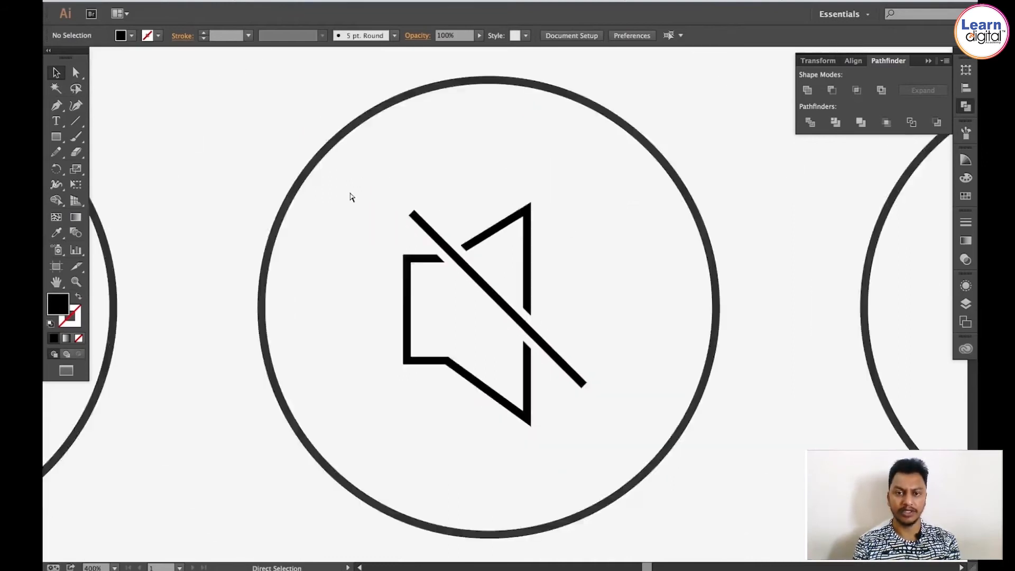
key(space)
drag(464, 256, 321, 241)
drag(582, 281, 396, 277)
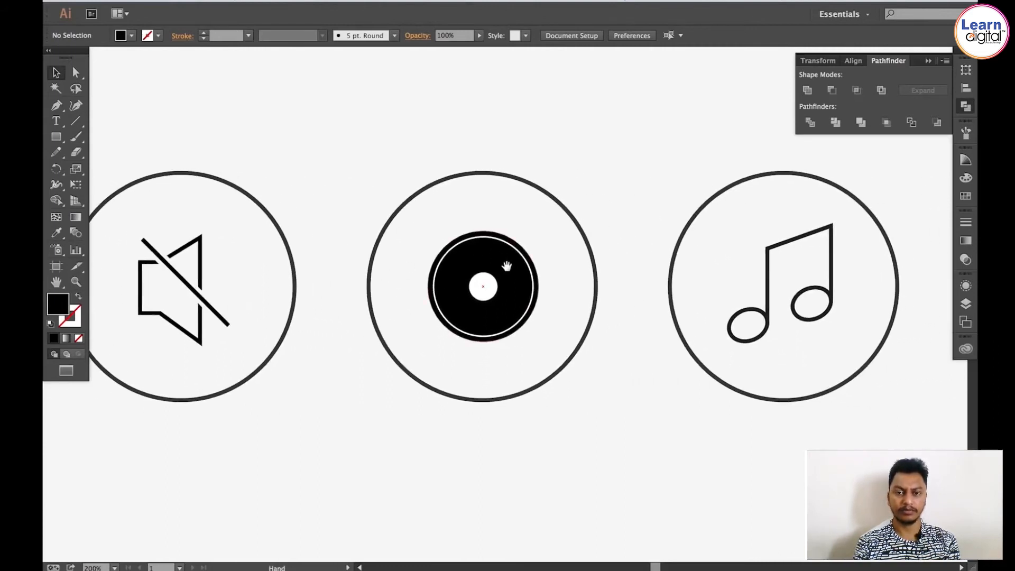
click(535, 281)
drag(538, 282, 476, 283)
key(ctrl+space)
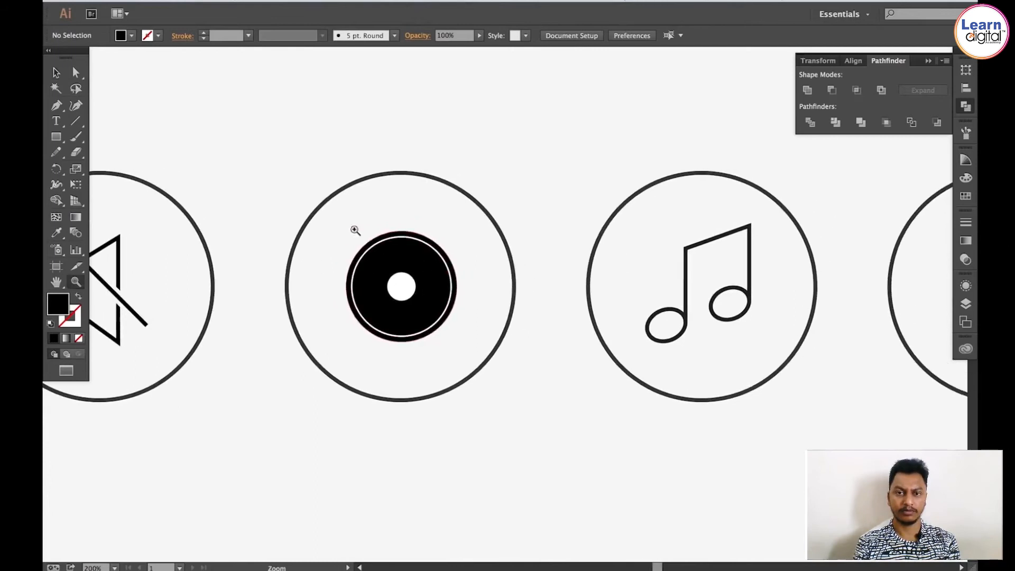
Step: Inspect the disc icon's white ring up close and return to the row of icons
drag(315, 196, 558, 401)
key(s)
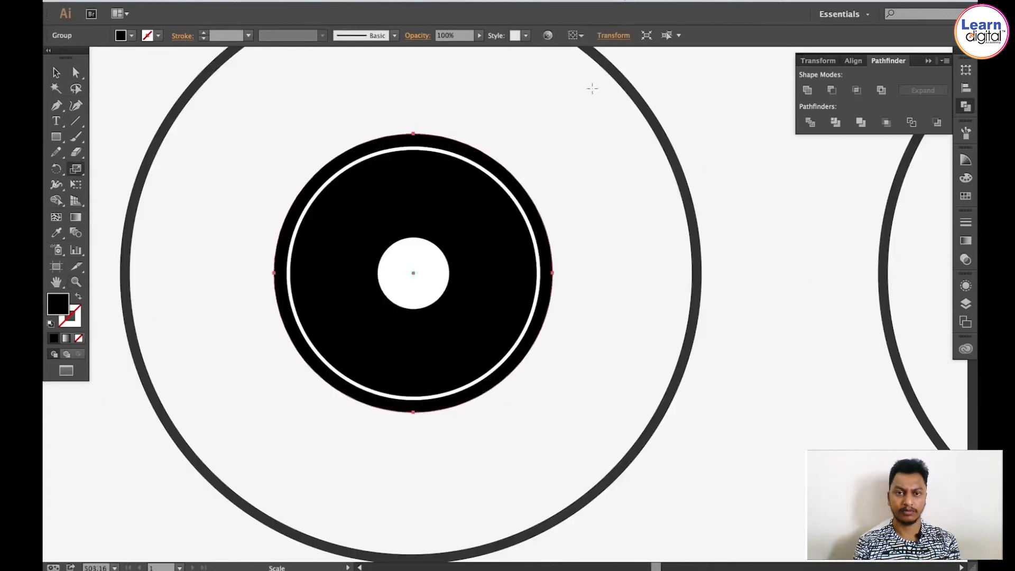
key(v)
click(500, 187)
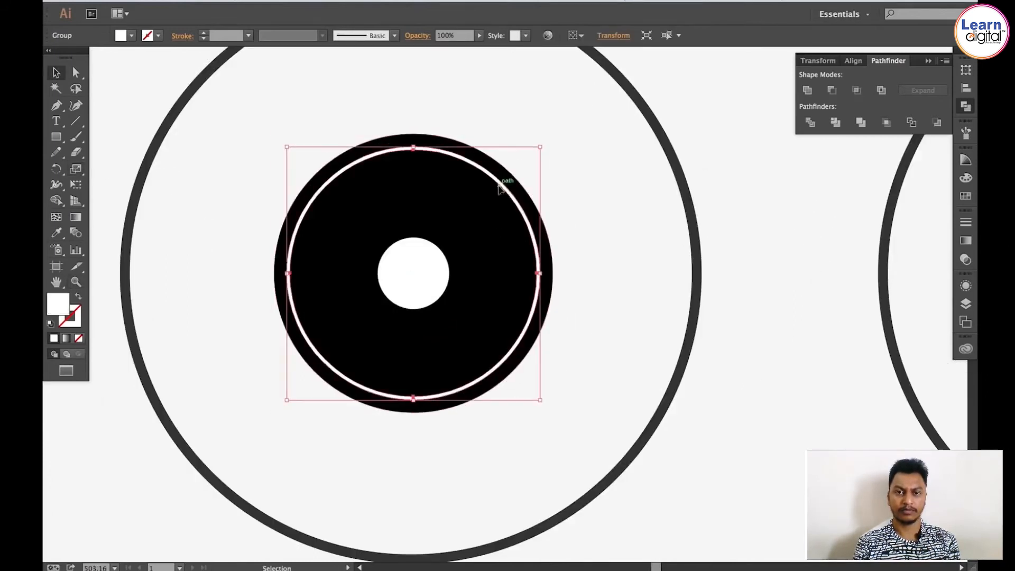
key(s)
key(v)
click(701, 158)
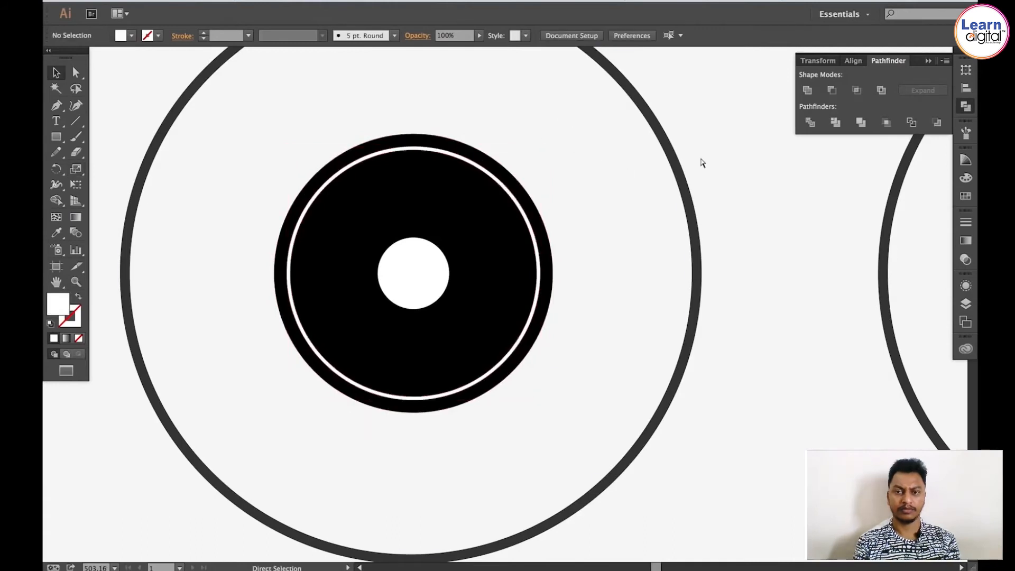
key(ctrl+minus)
key(ctrl+minus)
key(ctrl+minus)
key(space)
drag(614, 197, 488, 185)
drag(544, 150, 451, 147)
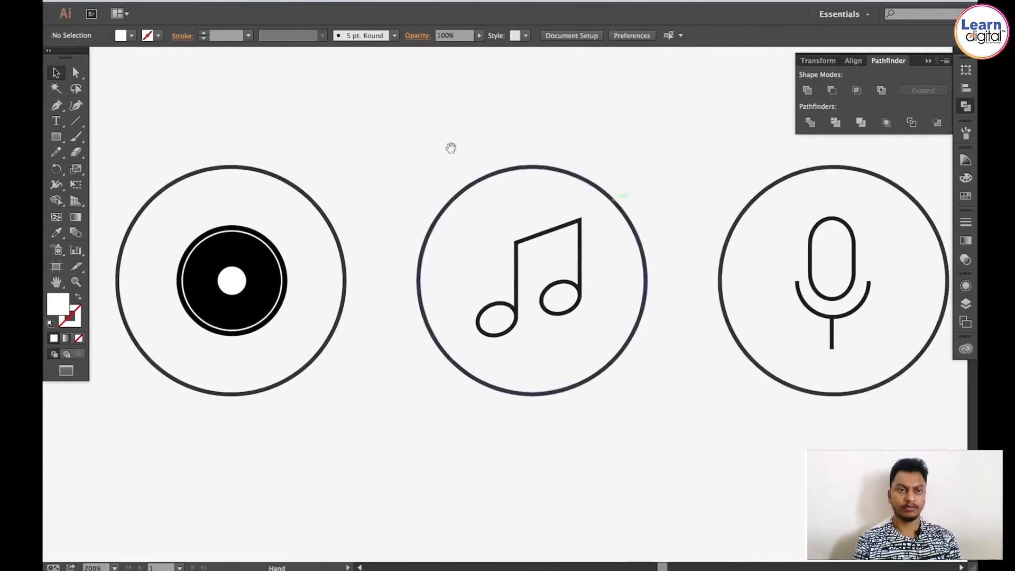
drag(555, 148, 644, 159)
click(966, 106)
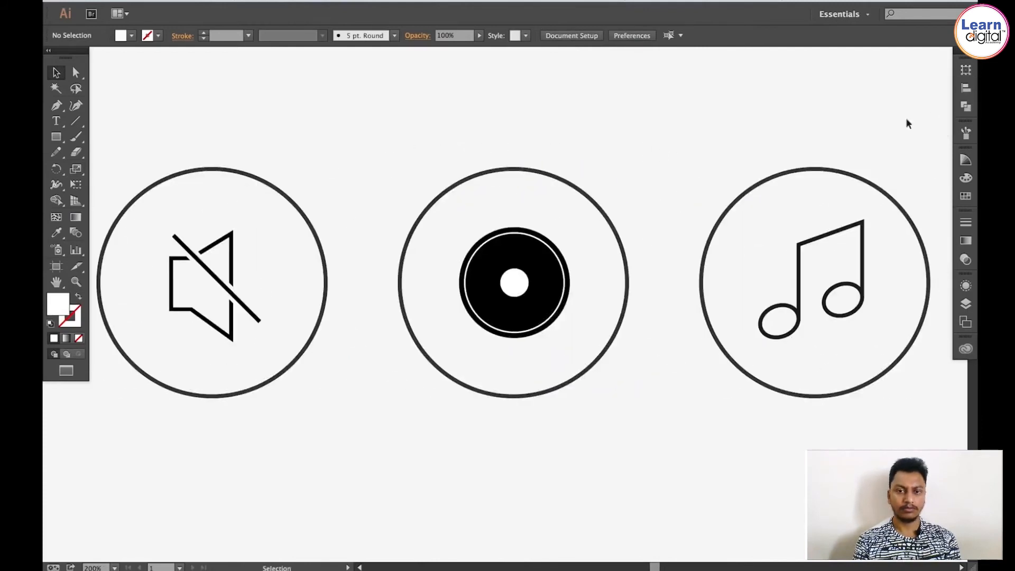
drag(673, 153, 486, 141)
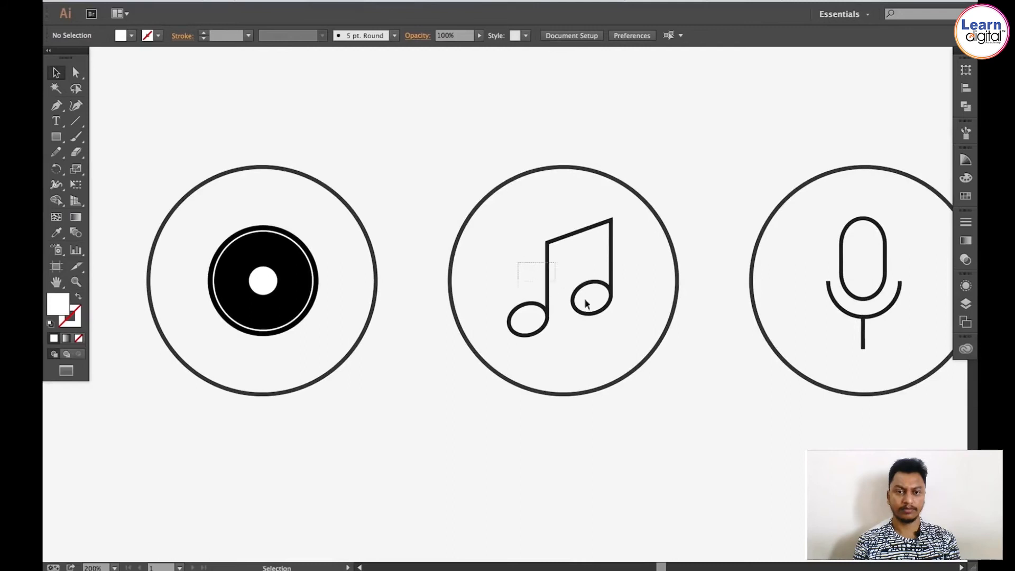
Step: Fill the music note and the disc icon with the dark grey swatch
drag(586, 304, 623, 324)
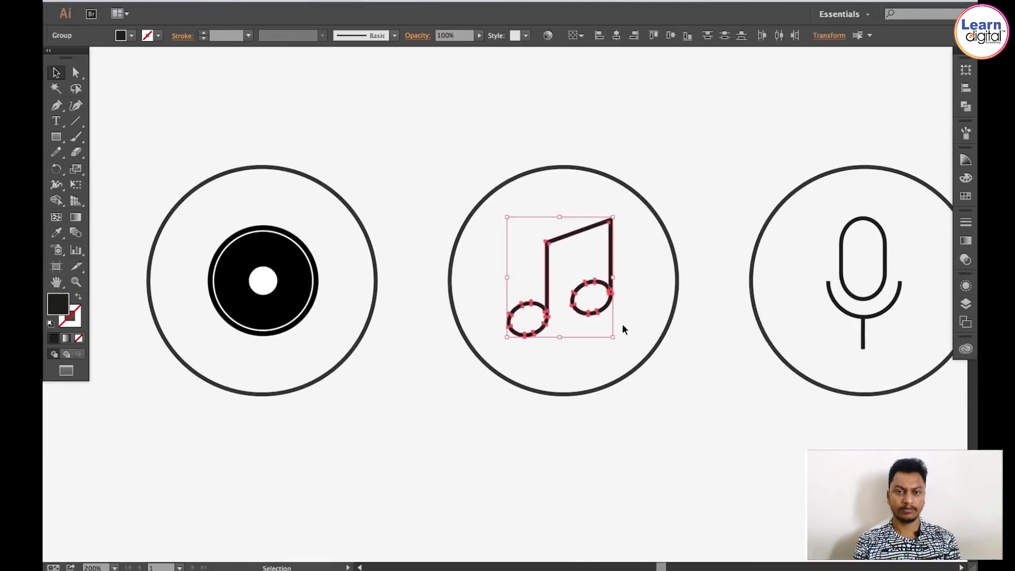
click(965, 194)
click(831, 189)
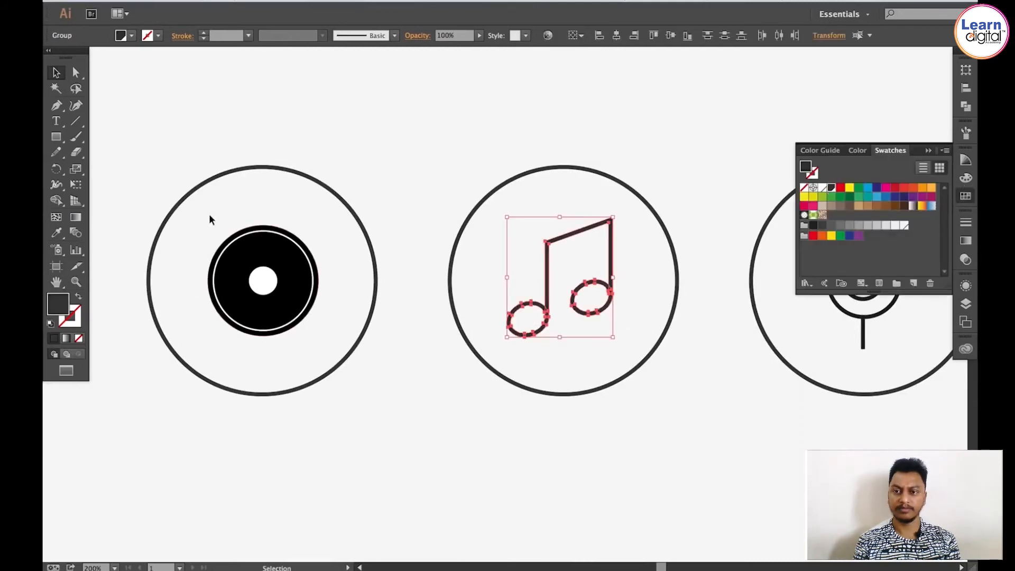
click(233, 260)
click(832, 190)
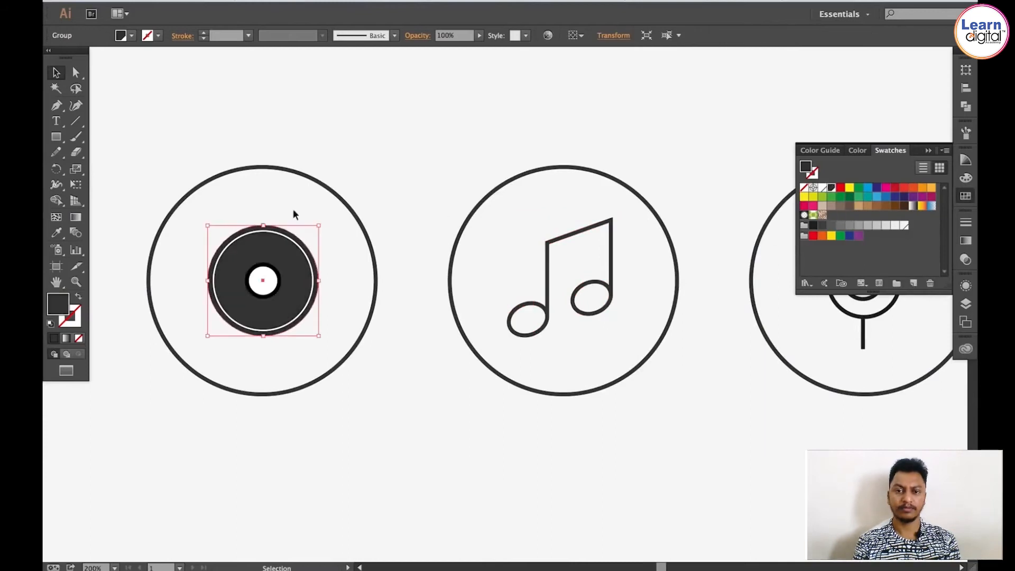
Step: Recolour the black ring around the disc's centre hole with the dark grey swatch
key(z)
drag(188, 197, 339, 315)
key(v)
click(462, 448)
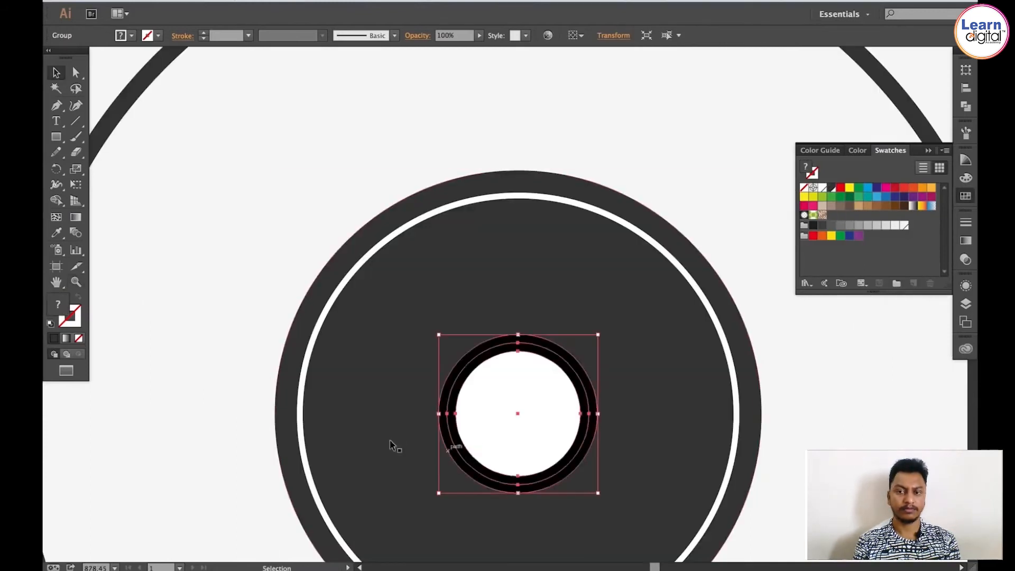
key(super+shift+a)
key(a)
click(447, 411)
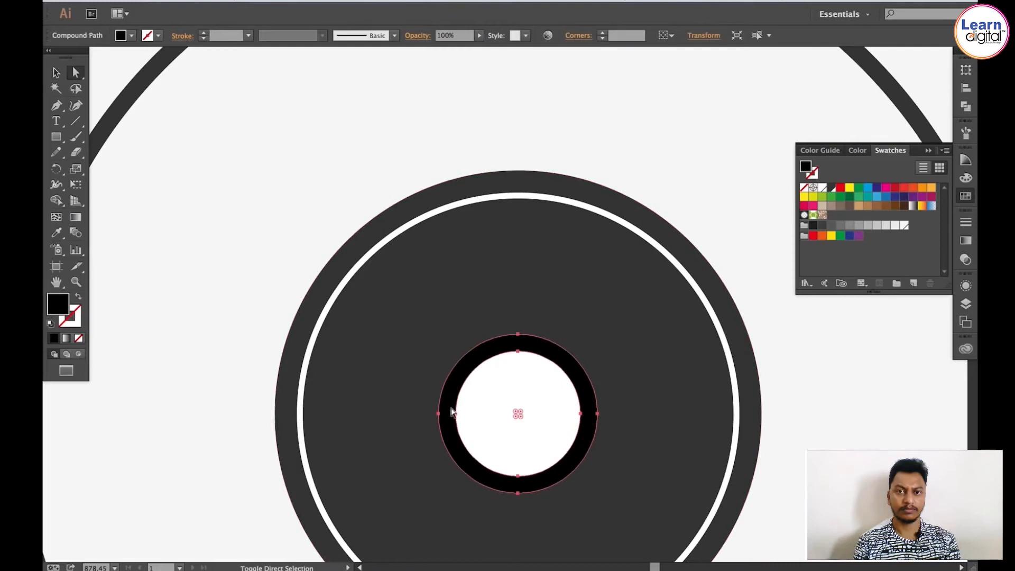
click(833, 189)
key(v)
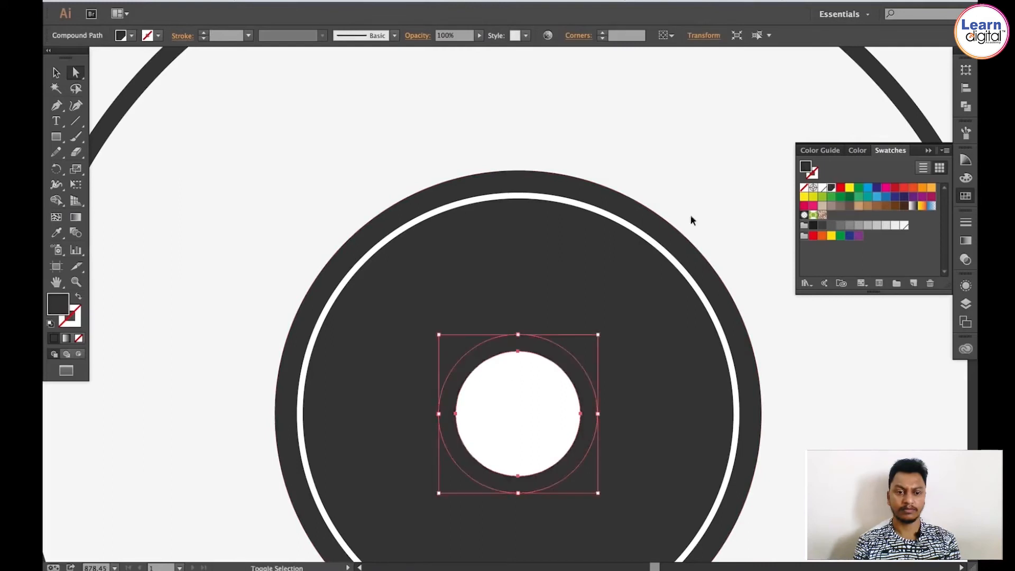
key(super+shift+a)
Step: Recolour the microphone's stand stem with the dark grey swatch
key(super+minus)
key(super+minus)
key(super+minus)
key(super+minus)
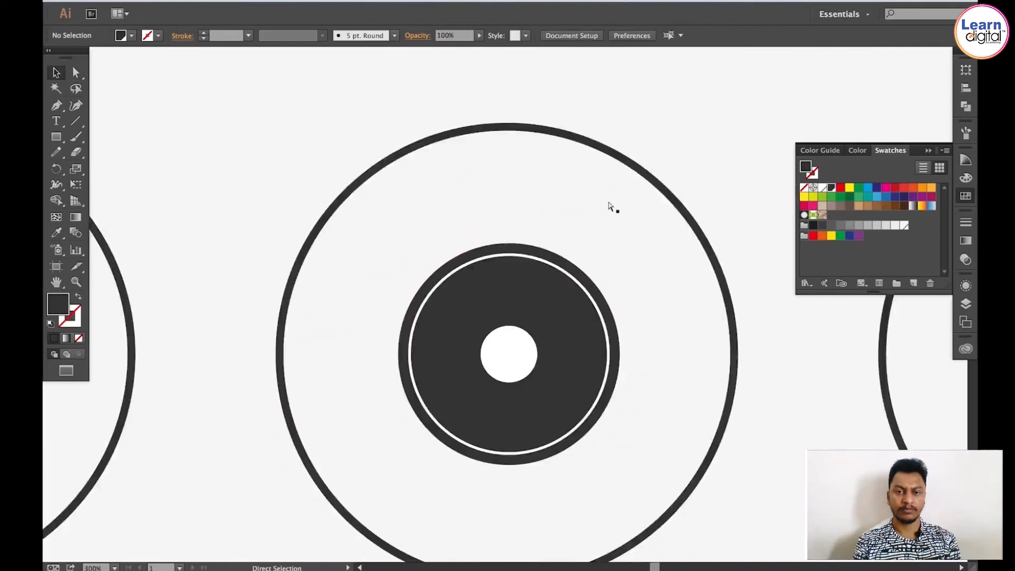
drag(614, 265, 513, 256)
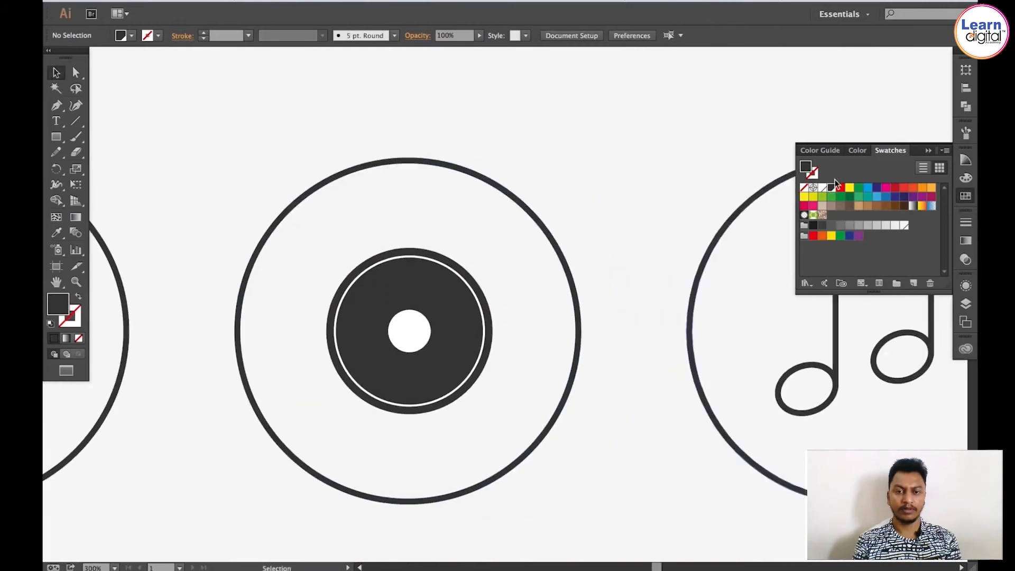
drag(682, 236, 372, 223)
drag(621, 231, 278, 234)
drag(727, 209, 635, 212)
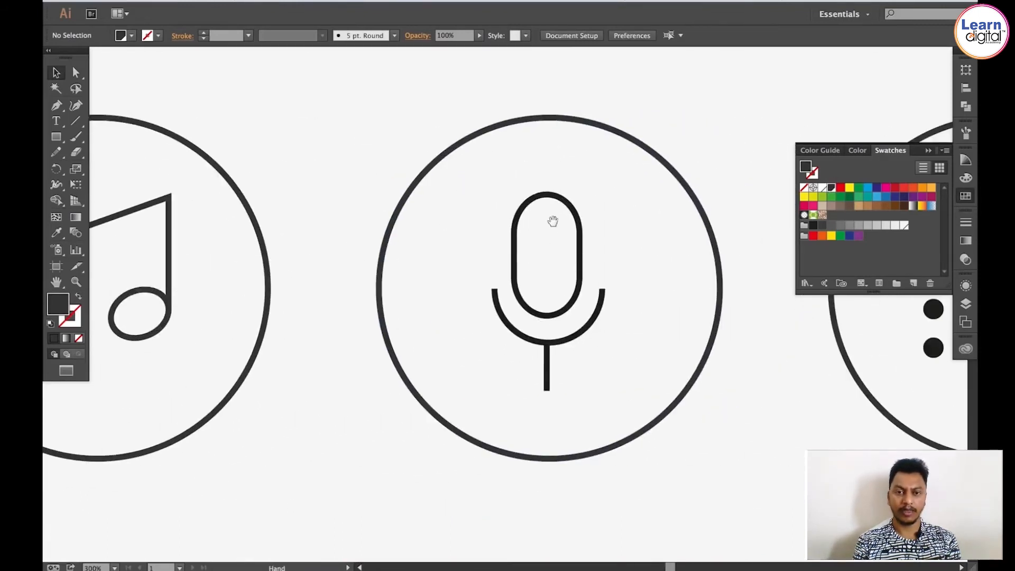
key(z)
drag(462, 197, 643, 368)
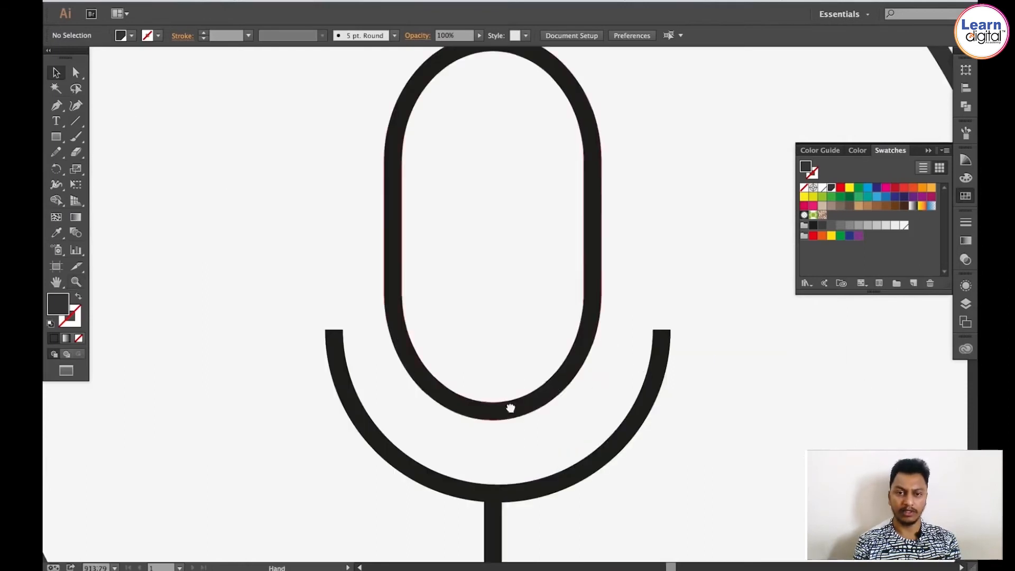
drag(508, 407, 464, 222)
key(a)
click(412, 309)
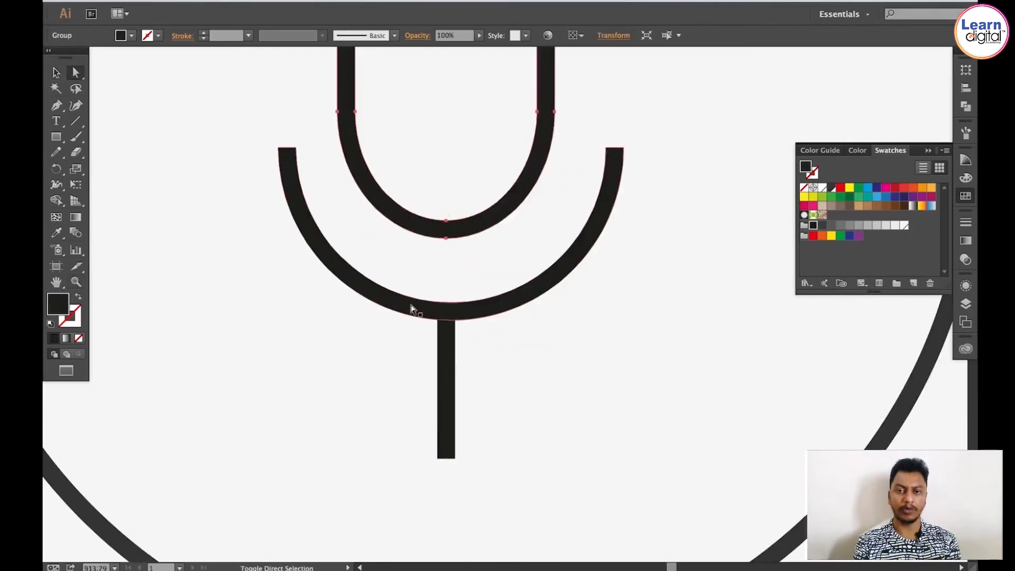
shift+click(444, 356)
click(833, 188)
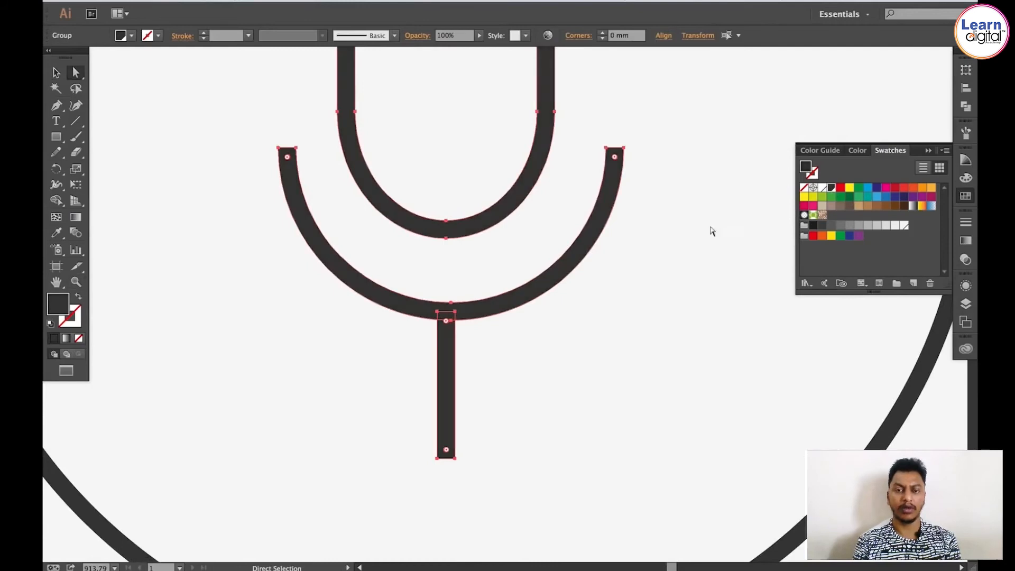
click(687, 239)
Step: Recolour the list icon's dots and lines with the dark grey swatch
key(v)
key(ctrl+minus)
key(ctrl+minus)
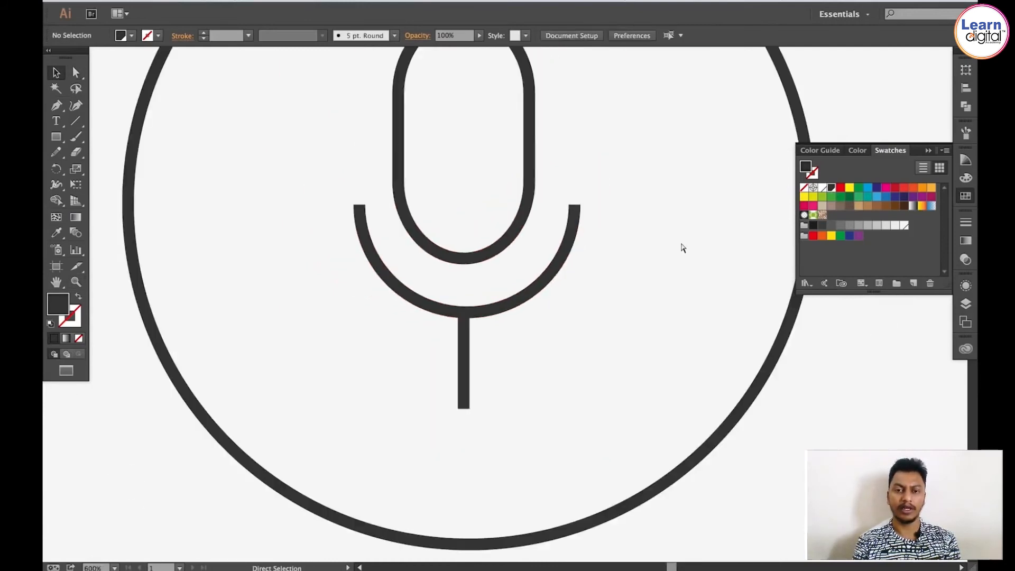
key(ctrl+minus)
key(ctrl+minus)
drag(683, 242, 447, 222)
drag(585, 220, 332, 262)
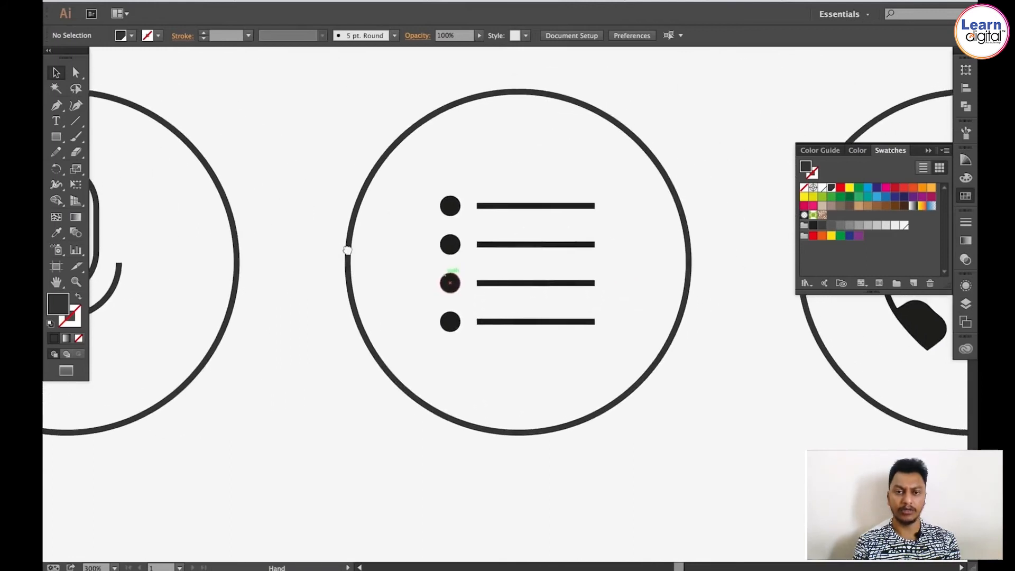
key(z)
drag(404, 172, 639, 360)
key(v)
drag(417, 110, 418, 115)
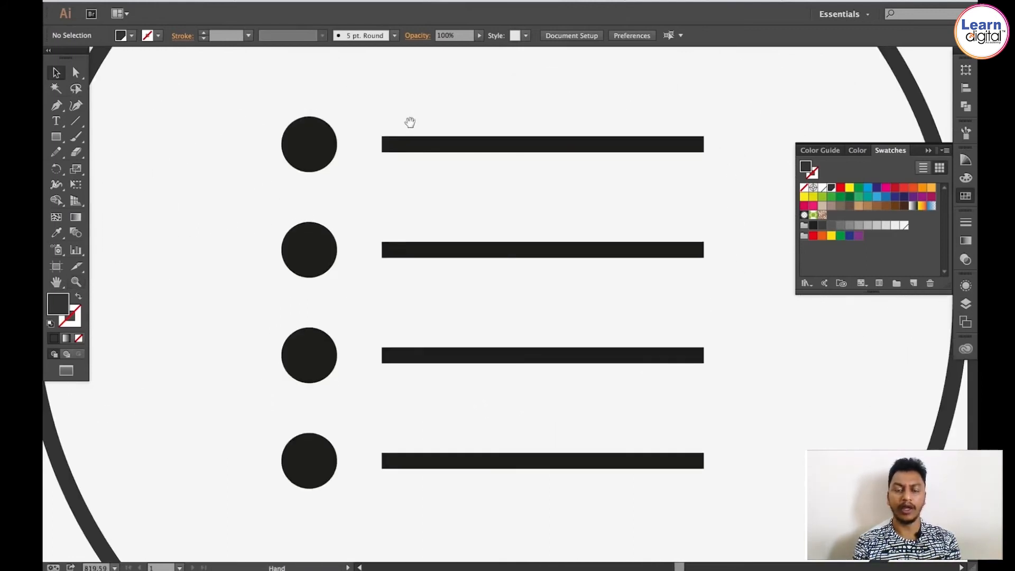
key(a)
drag(230, 97, 356, 520)
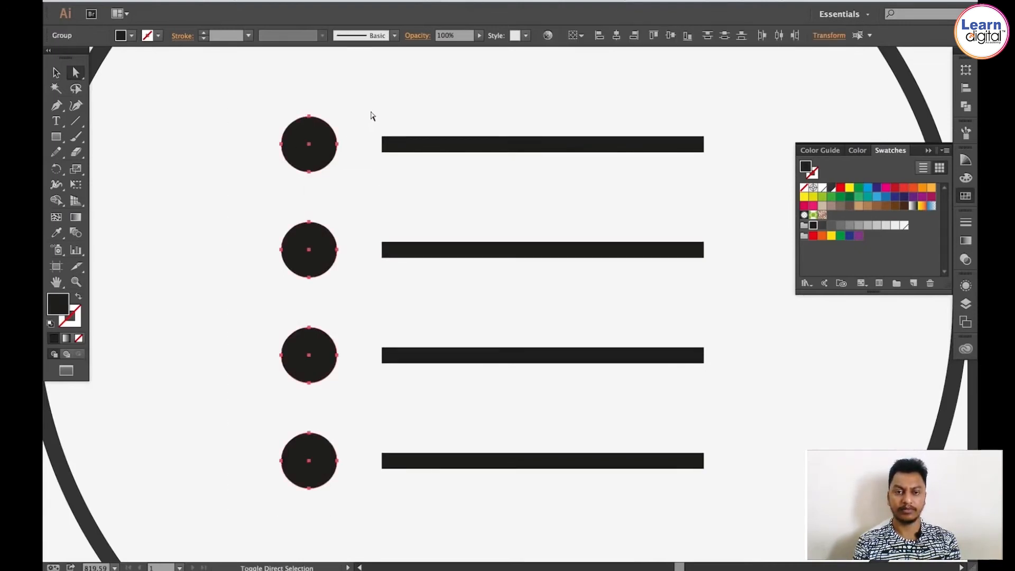
scroll(732, 439, down, 1)
drag(370, 113, 735, 448)
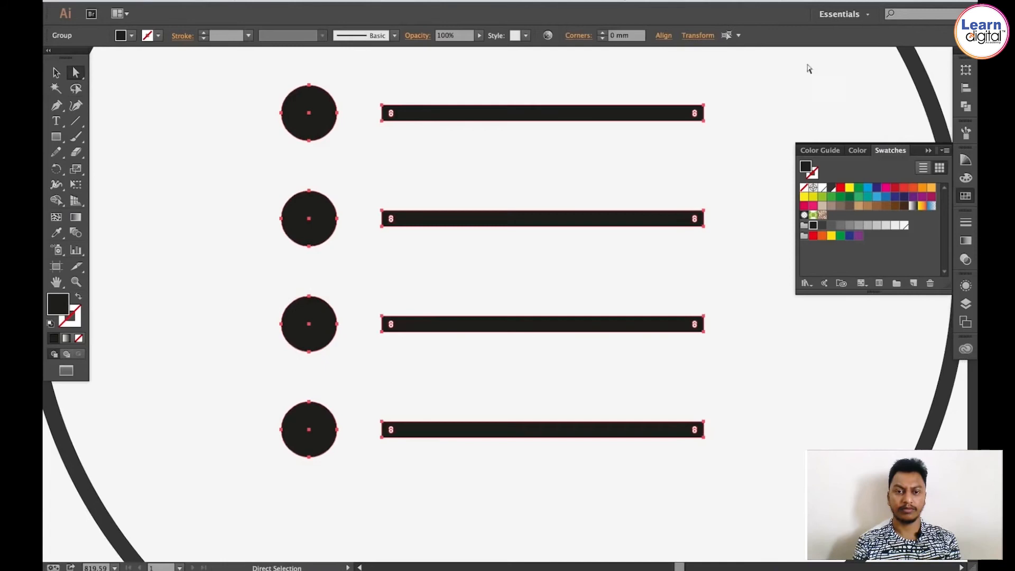
click(833, 193)
ctrl+click(626, 169)
Step: Recolour the headphones icon with the dark grey swatch
key(super+minus)
key(super+minus)
key(super+minus)
key(super+minus)
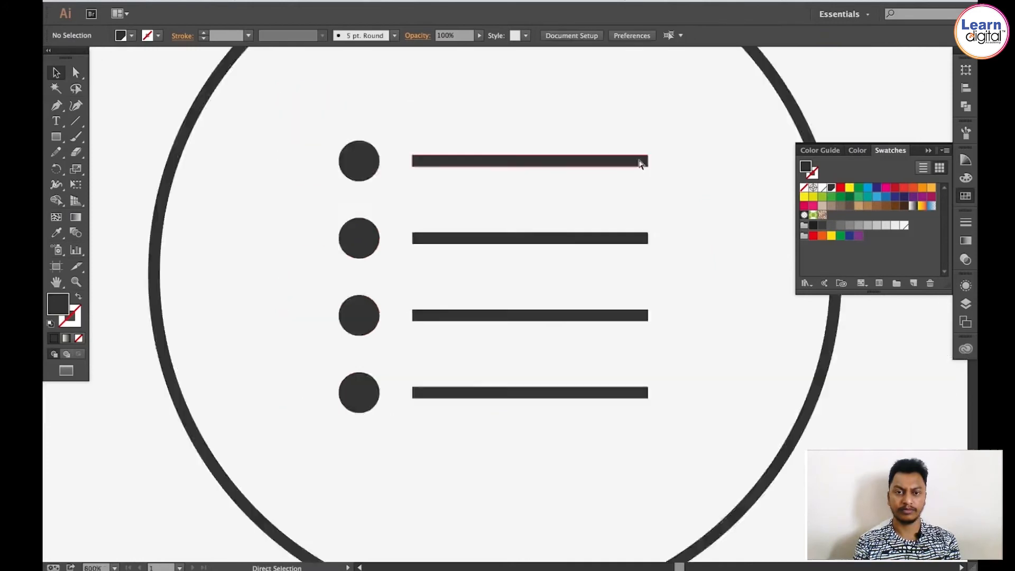
key(space)
drag(638, 160, 793, 378)
key(ctrl+space)
drag(333, 429, 623, 296)
click(829, 192)
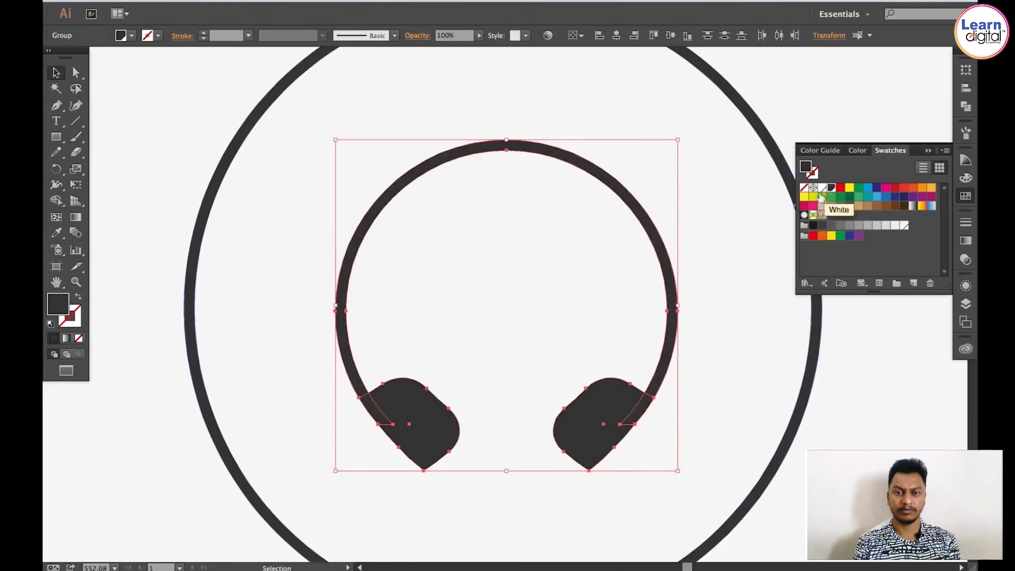
click(718, 296)
Step: Group the play icon's circle and triangle together
key(super+minus)
key(super+minus)
key(super+minus)
key(super+minus)
key(super+minus)
key(super+minus)
key(super+minus)
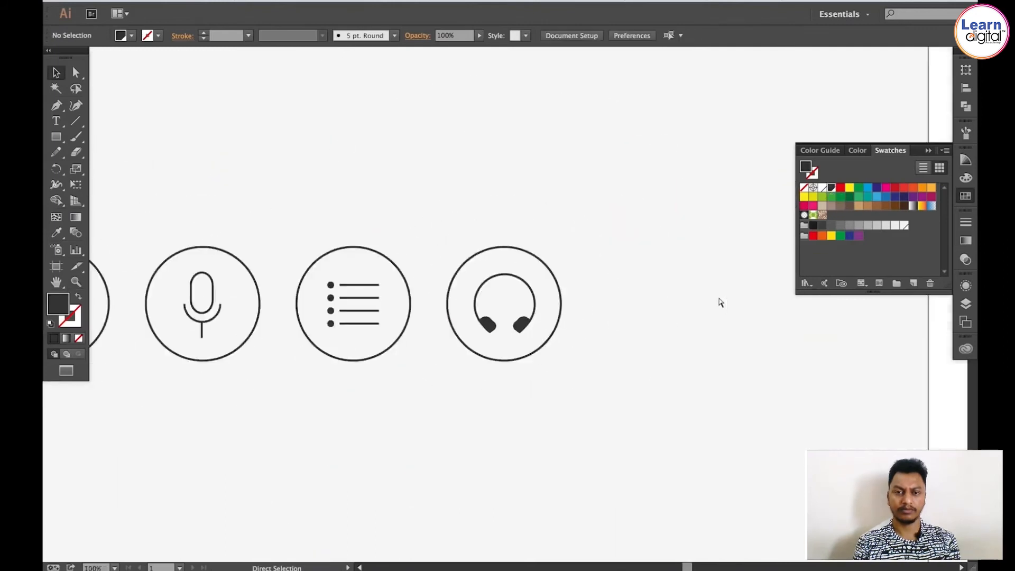
drag(616, 289, 842, 270)
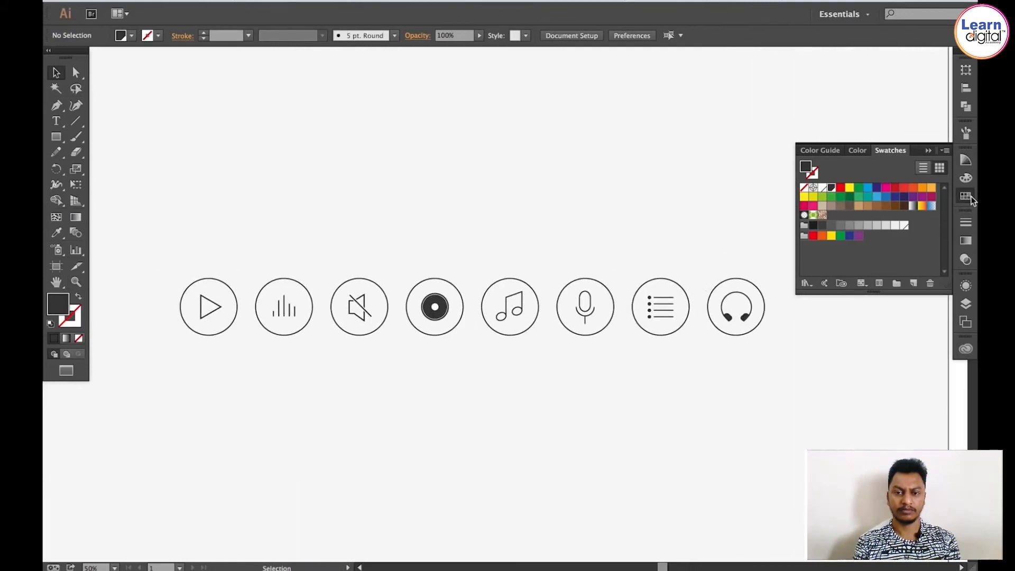
click(972, 197)
drag(385, 272, 429, 269)
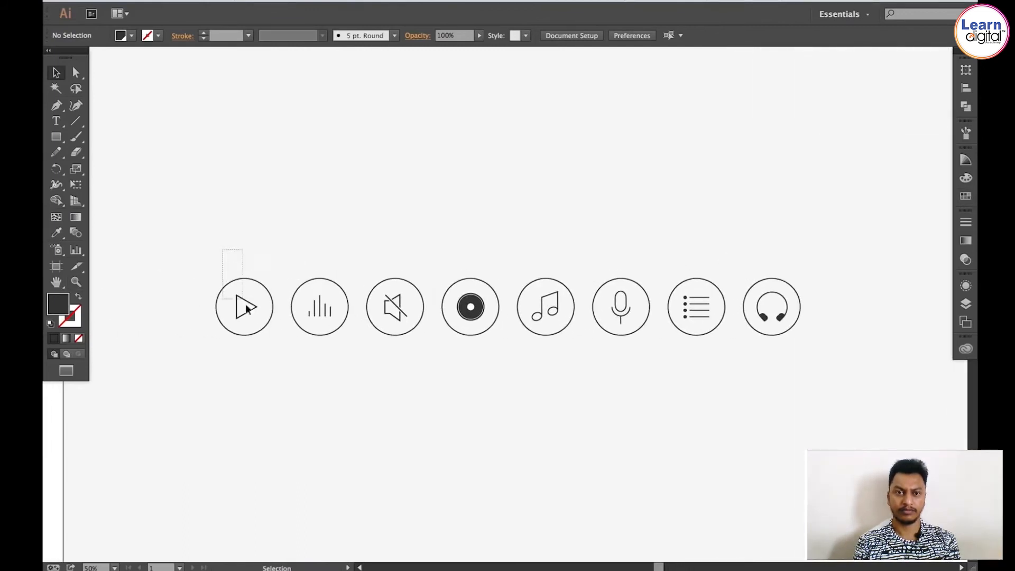
drag(260, 341, 258, 348)
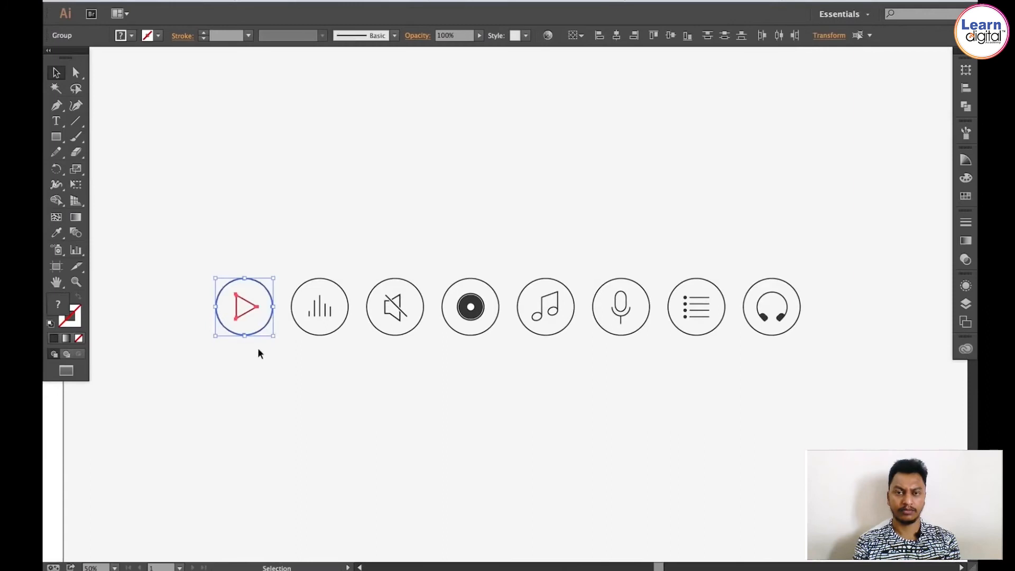
click(201, 0)
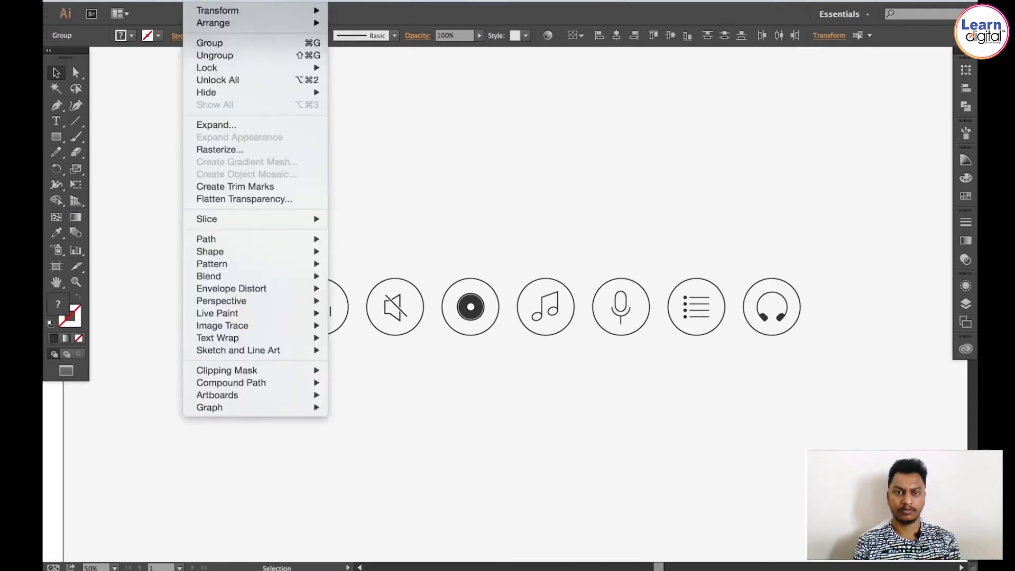
click(210, 43)
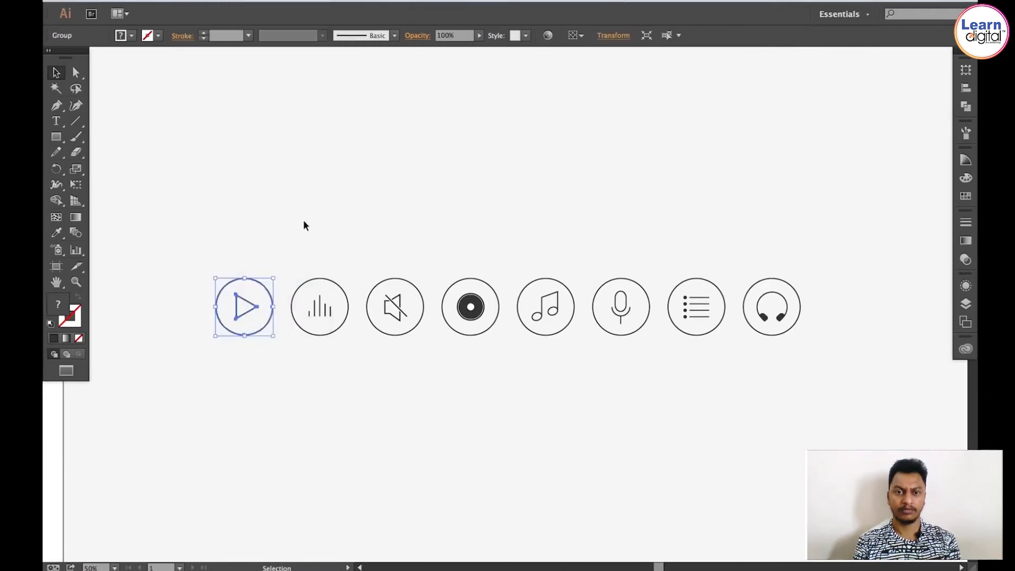
Step: Select each remaining icon in turn, from the equaliser to the headphones
drag(308, 228, 335, 348)
key(a)
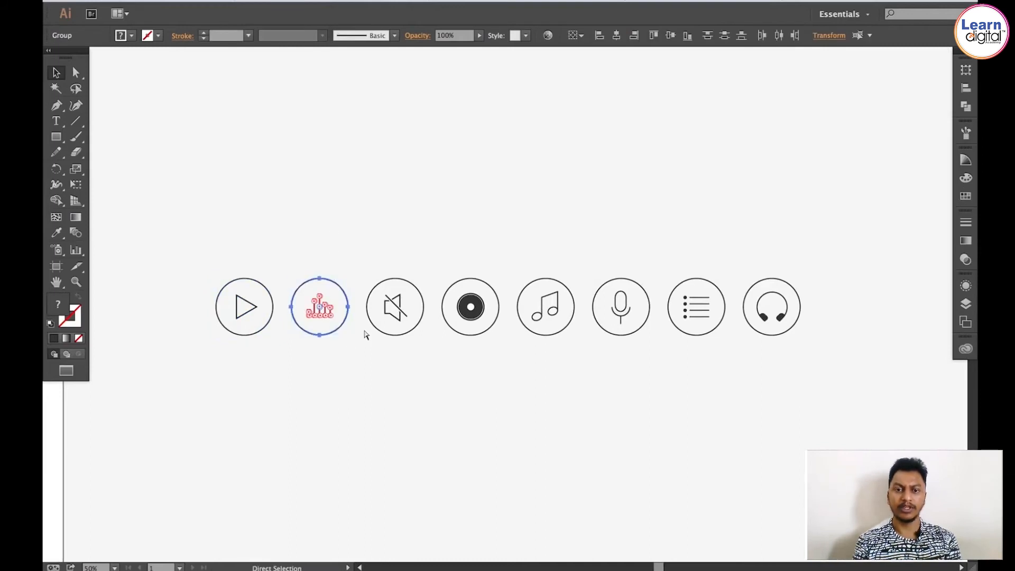
drag(373, 254, 421, 345)
drag(448, 253, 495, 341)
drag(517, 252, 564, 342)
drag(595, 255, 656, 358)
drag(678, 251, 713, 363)
key(v)
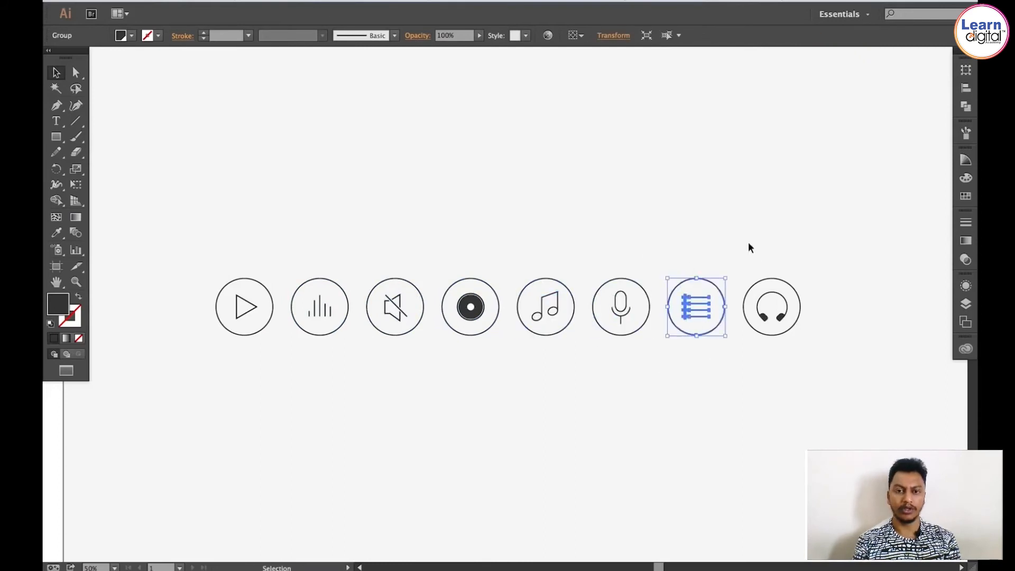
drag(801, 338, 814, 350)
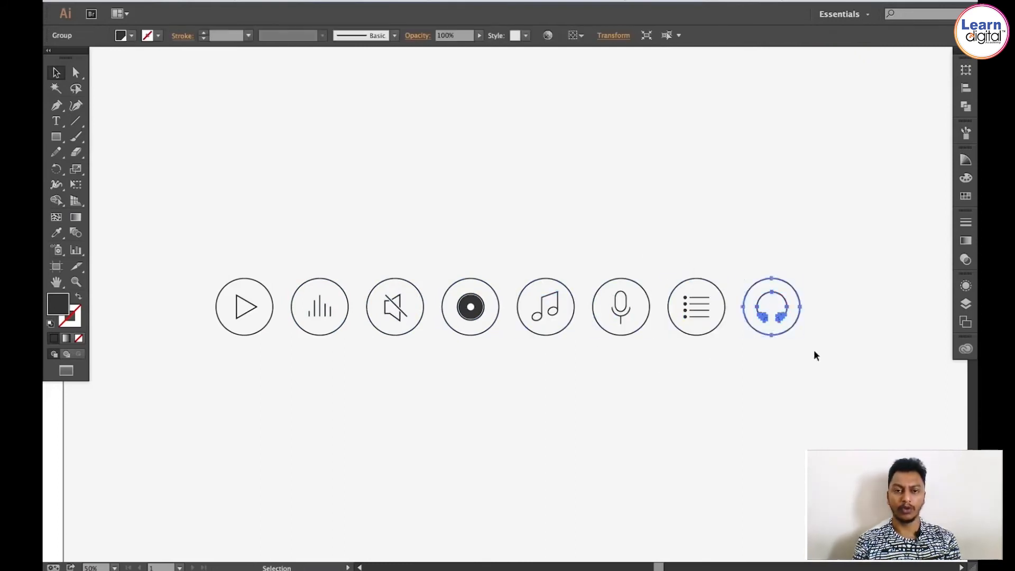
Step: Merge the Circles layer and Layer 2 into a single layer
click(506, 195)
click(966, 305)
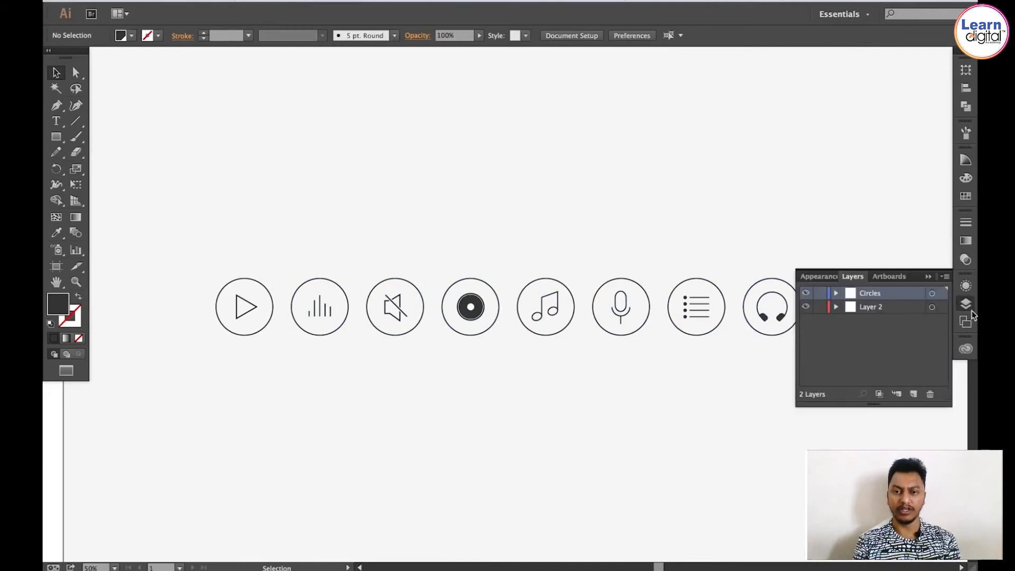
shift+click(869, 308)
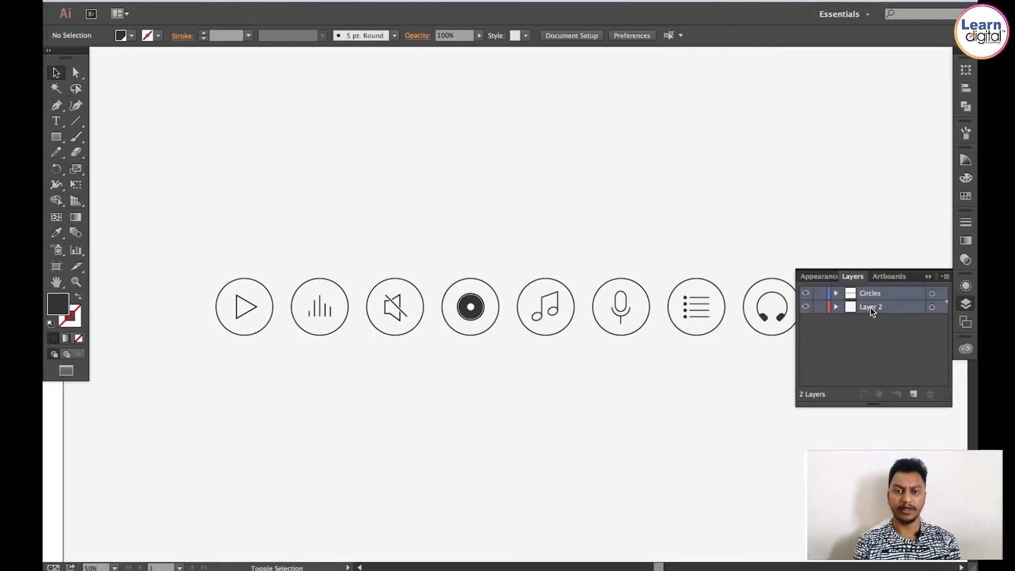
click(945, 277)
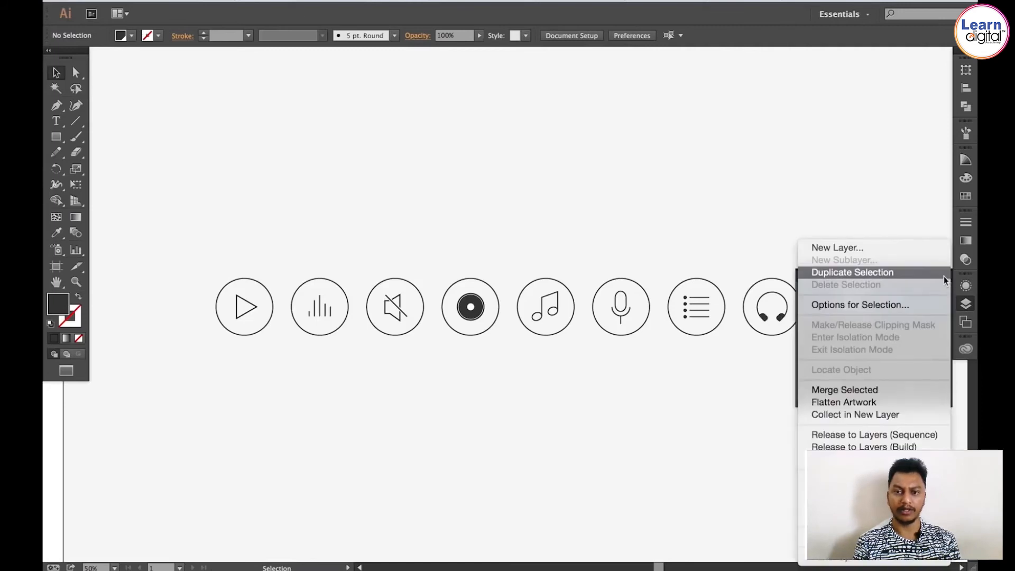
click(881, 392)
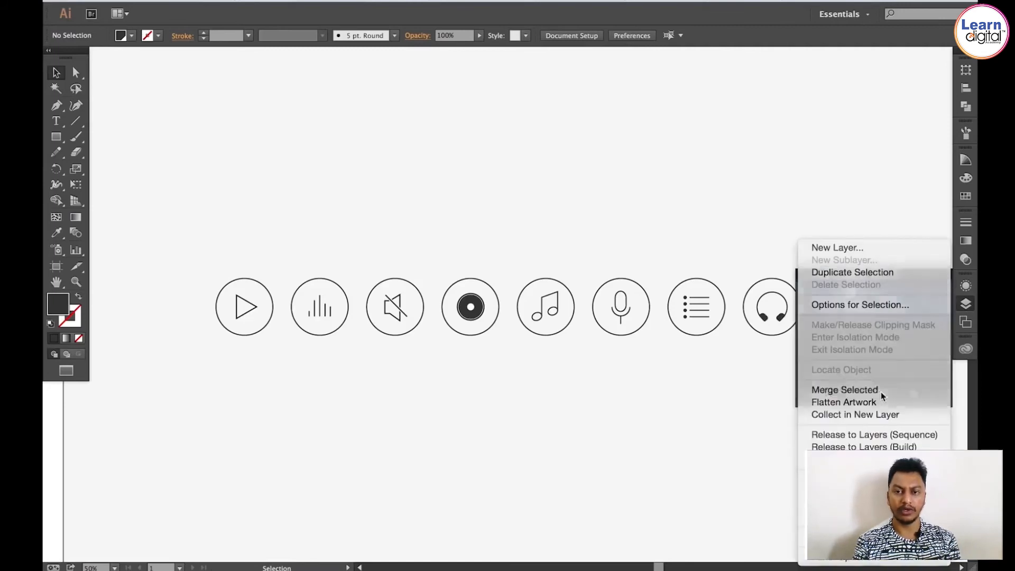
Step: Rename the merged layer Default
double_click(875, 294)
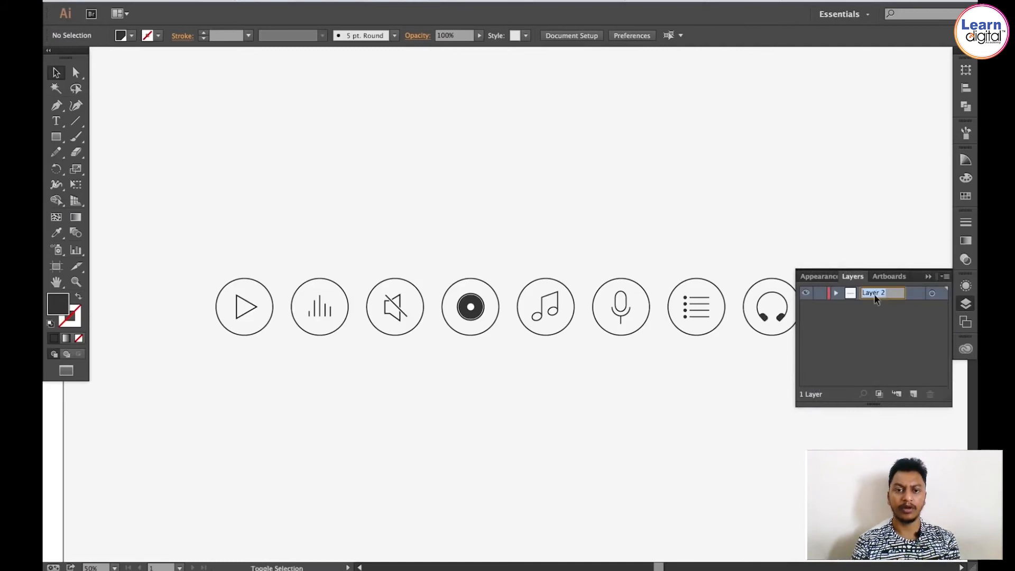
text(Default)
key(Return)
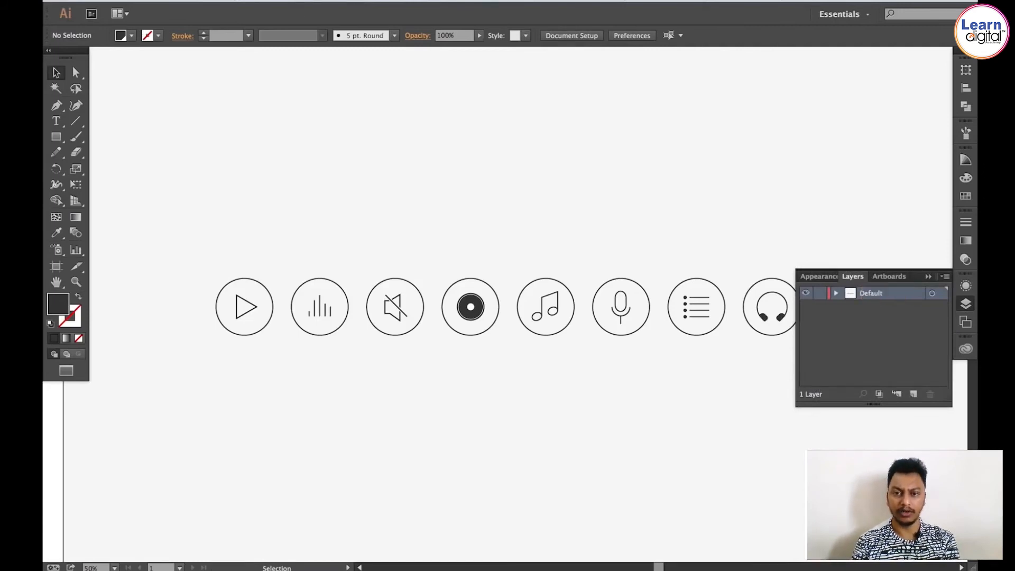
Step: Set the Default layer's highlight colour to Teal in its layer options
double_click(906, 294)
click(469, 253)
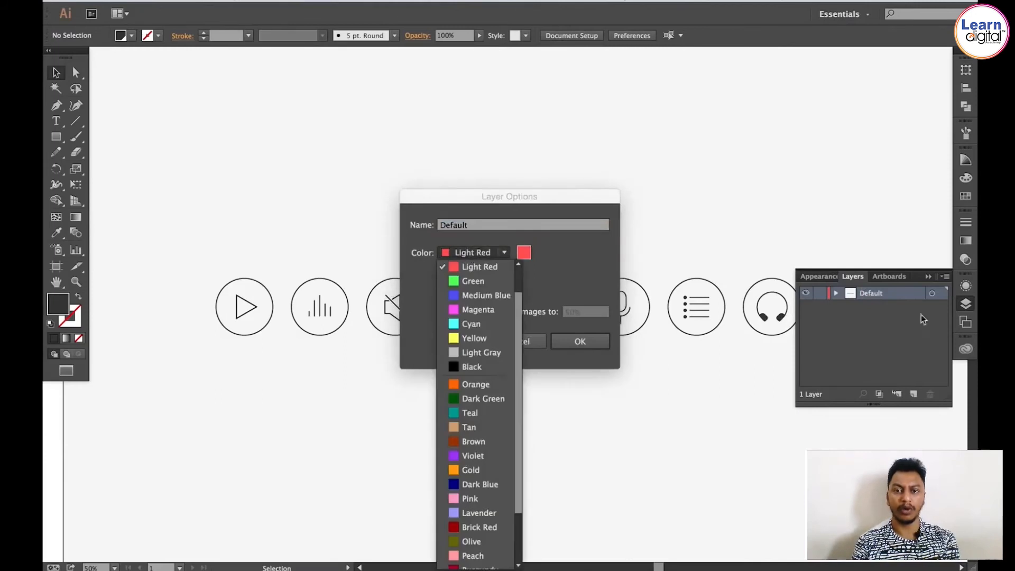
click(470, 413)
click(576, 343)
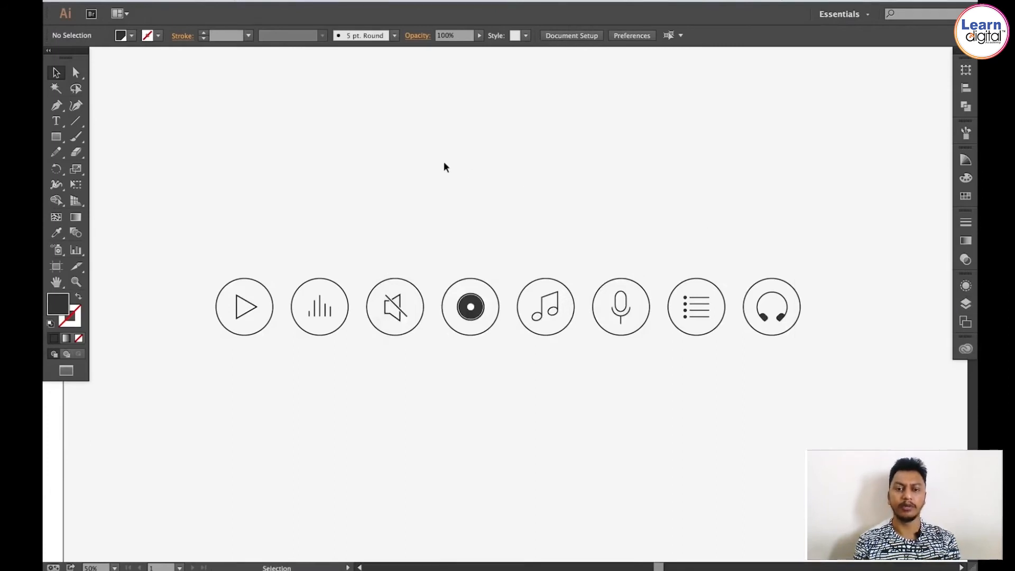
Step: Rearrange the icons into two rows of four, moving the first four icons above the remaining four
key(space)
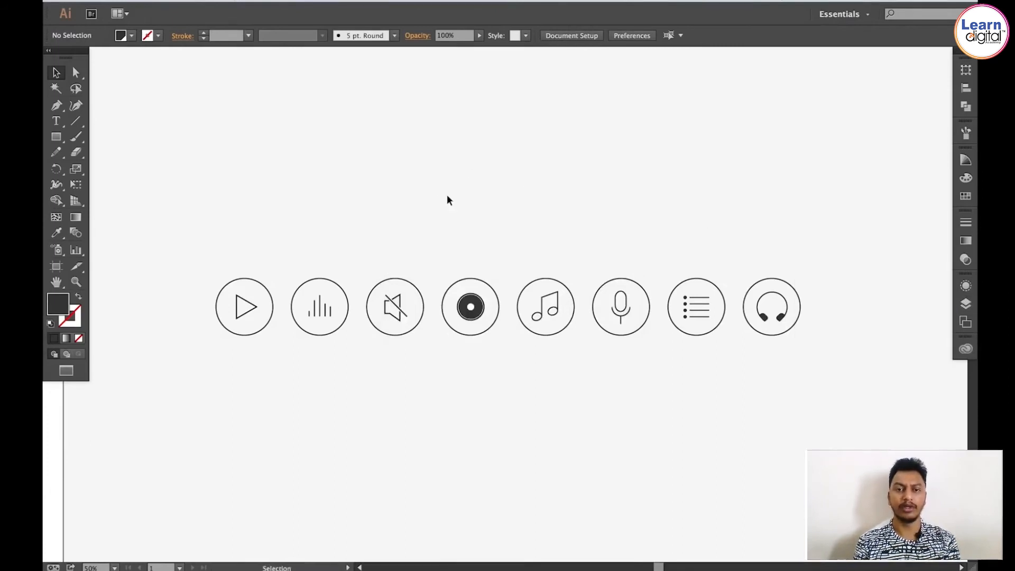
drag(447, 200, 435, 201)
drag(313, 228, 305, 220)
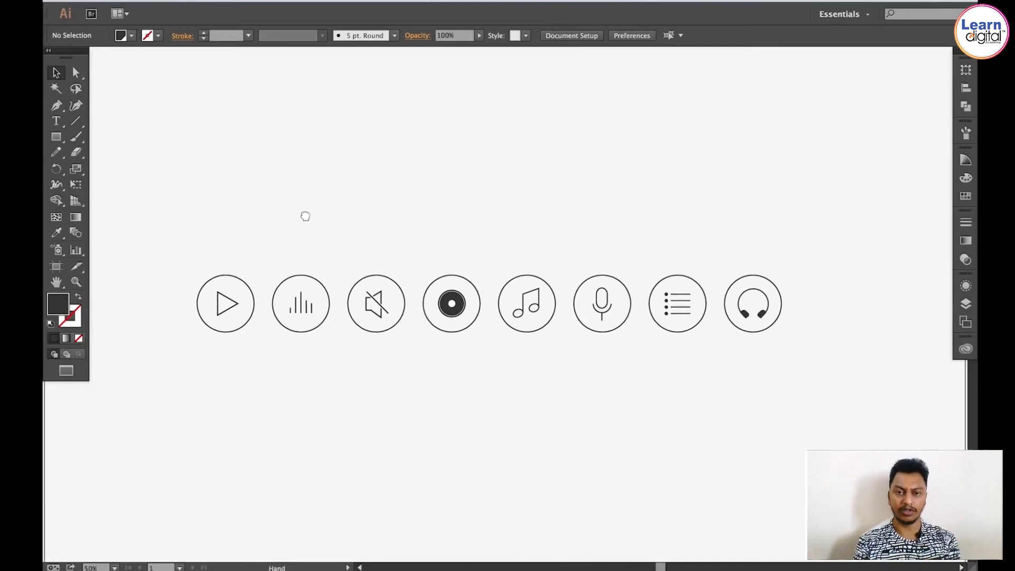
drag(178, 238, 490, 353)
key(a)
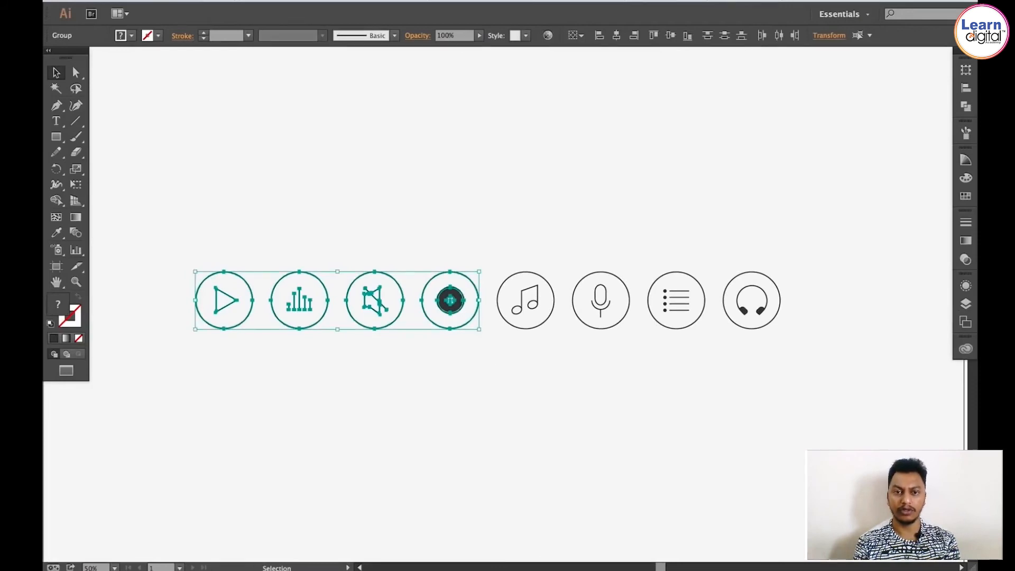
click(195, 1)
click(210, 44)
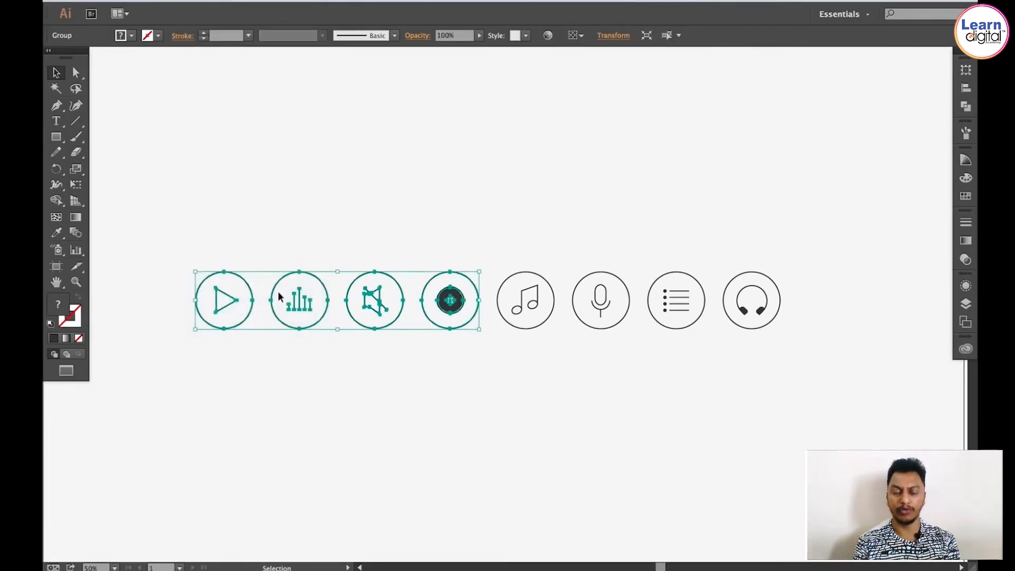
drag(272, 299, 424, 260)
Step: Select all eight icons and reposition the two-row grid on the artboard
key(space)
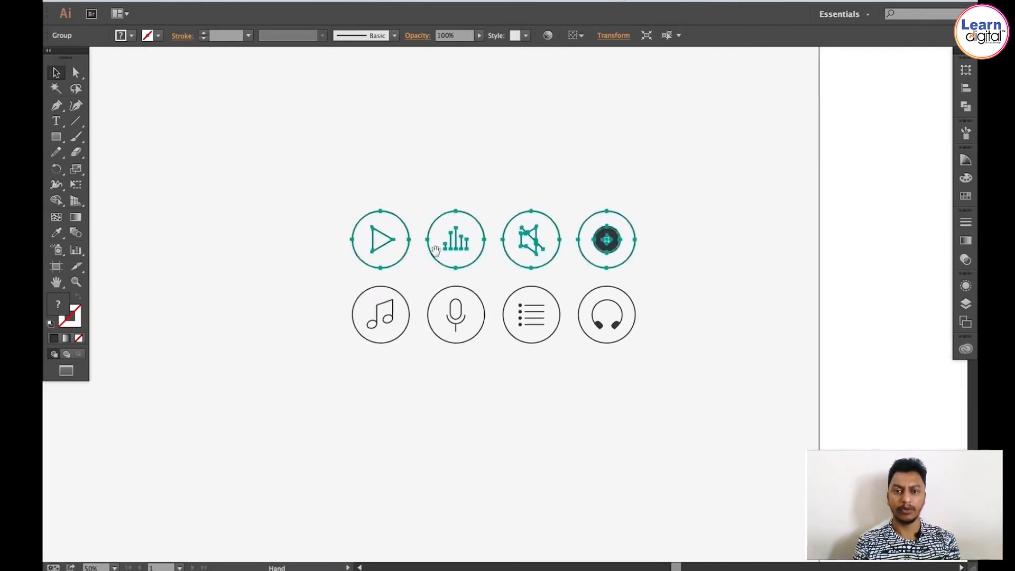
key(z)
drag(284, 158, 698, 399)
key(v)
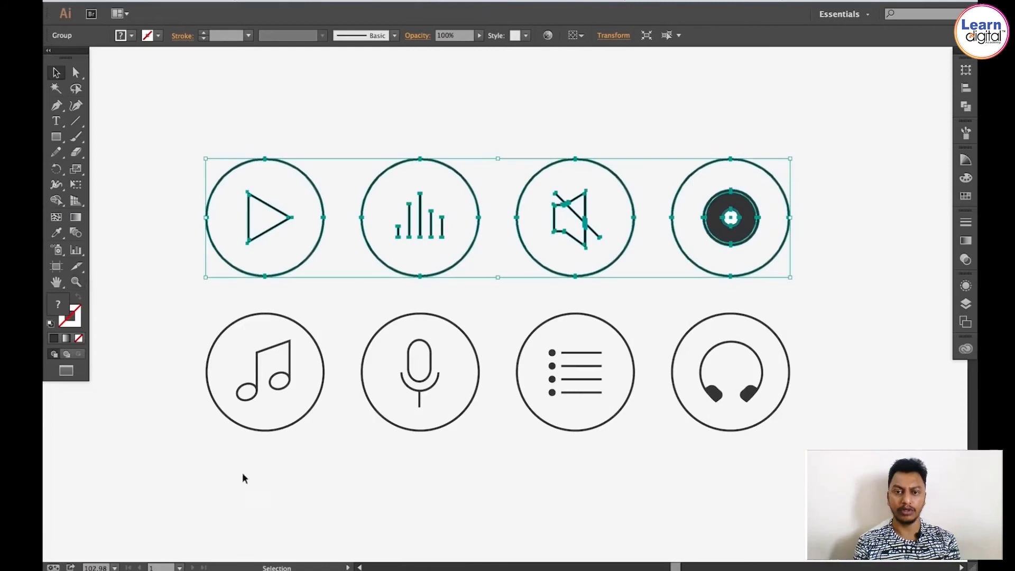
drag(182, 481, 581, 282)
key(ctrl+a)
key(ctrl+minus)
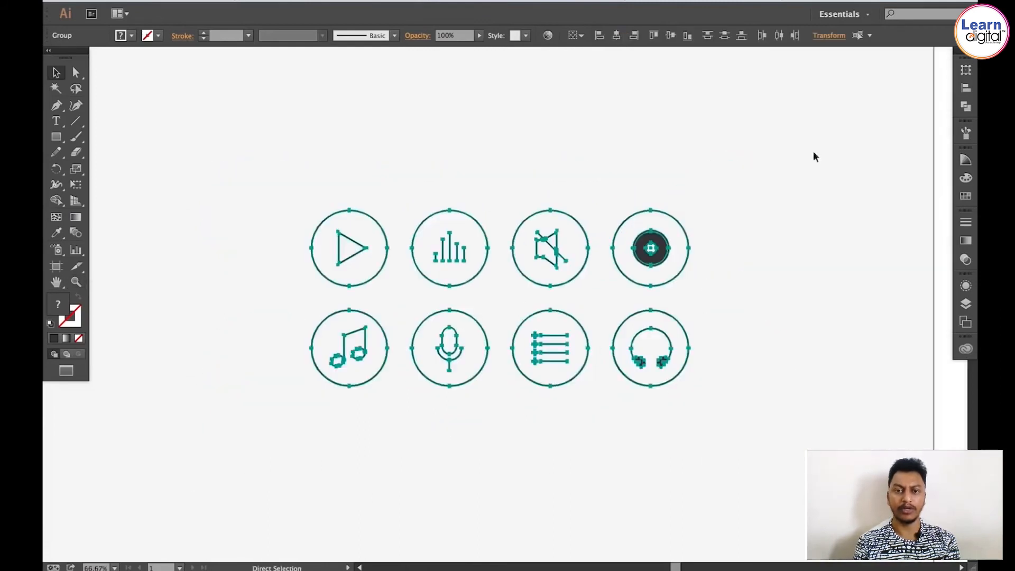
key(space)
drag(485, 270, 764, 267)
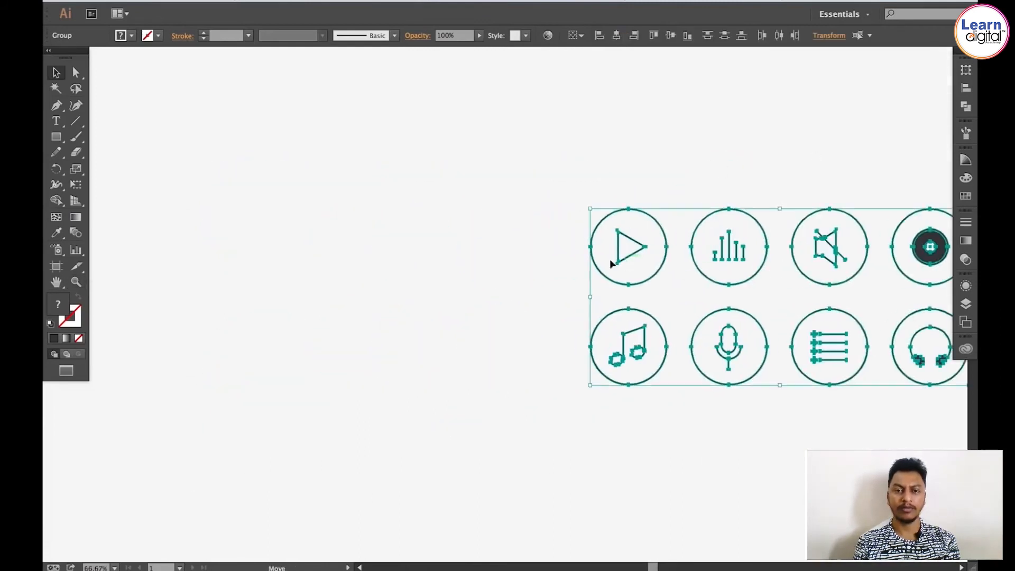
drag(603, 264, 233, 265)
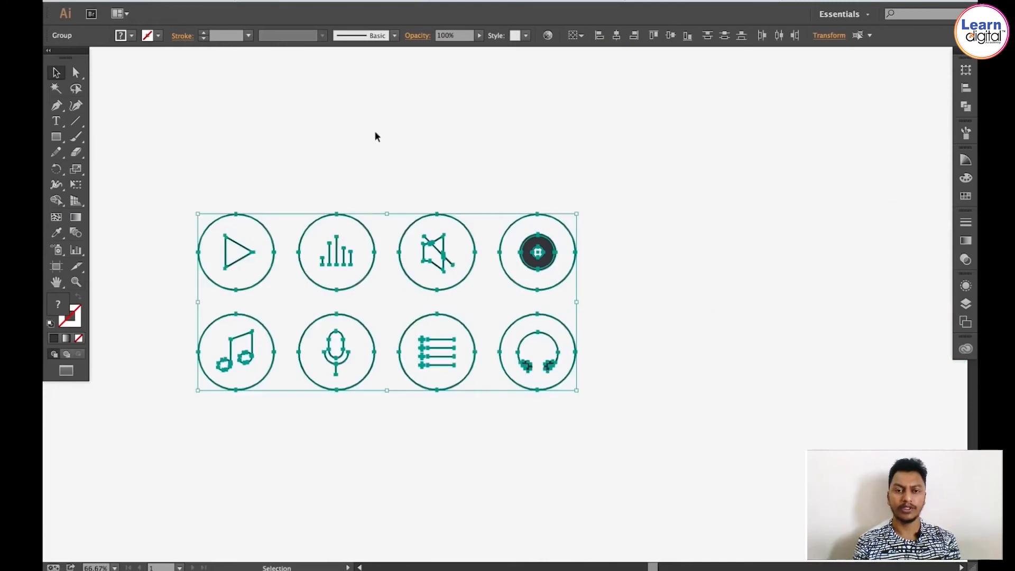
click(374, 133)
key(space)
drag(440, 126, 415, 124)
drag(226, 152, 648, 418)
drag(571, 265, 682, 266)
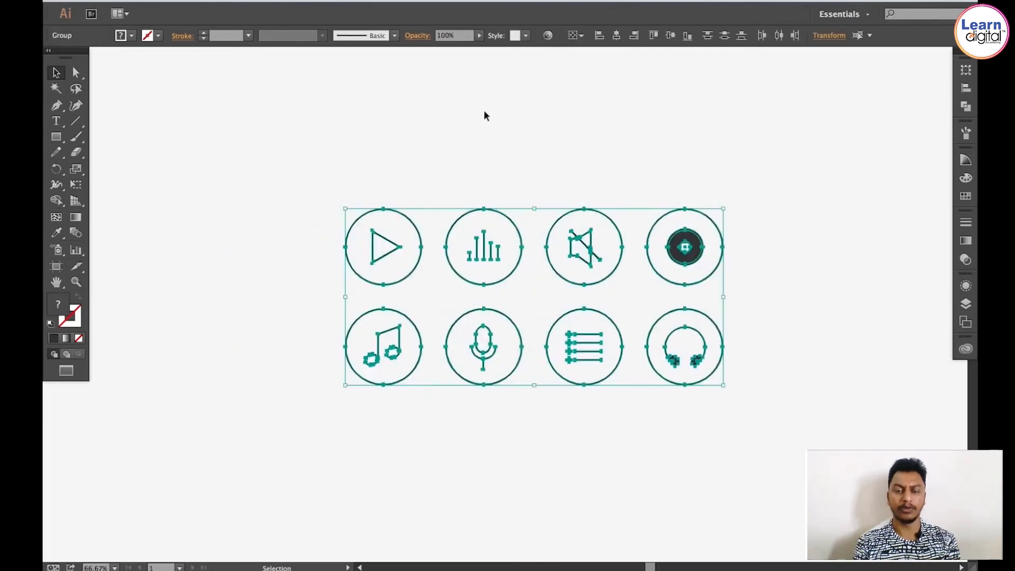
click(529, 123)
drag(532, 125, 494, 120)
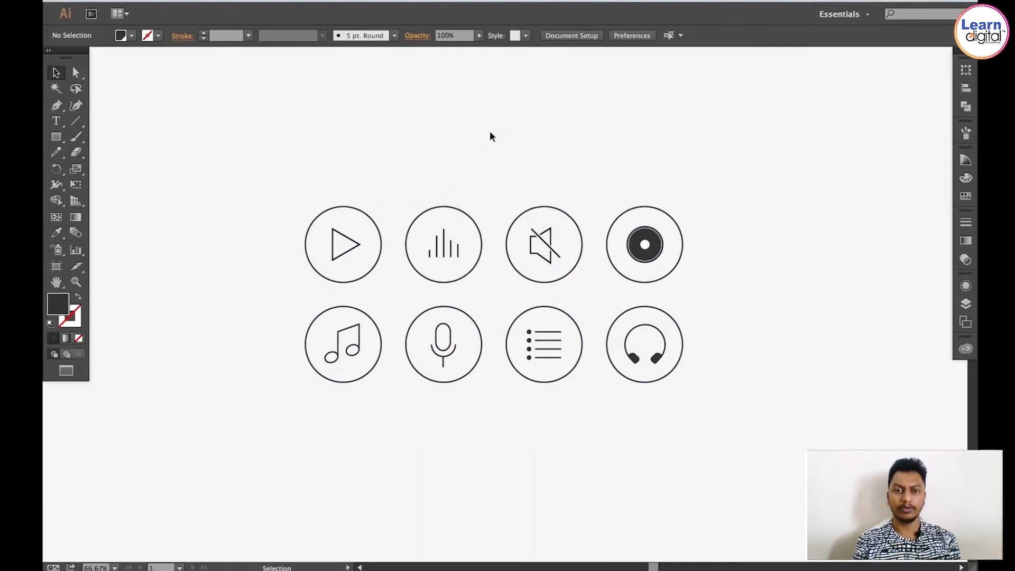
key(z)
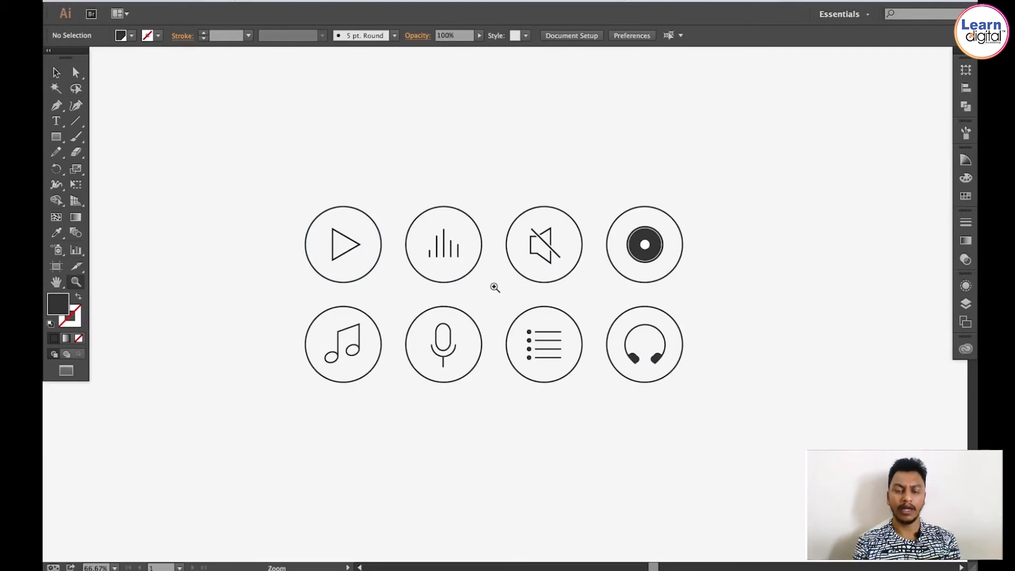
click(495, 287)
mouse_move(508, 284)
mouse_down()
mouse_move(492, 254)
mouse_move(509, 272)
mouse_up()
key(v)
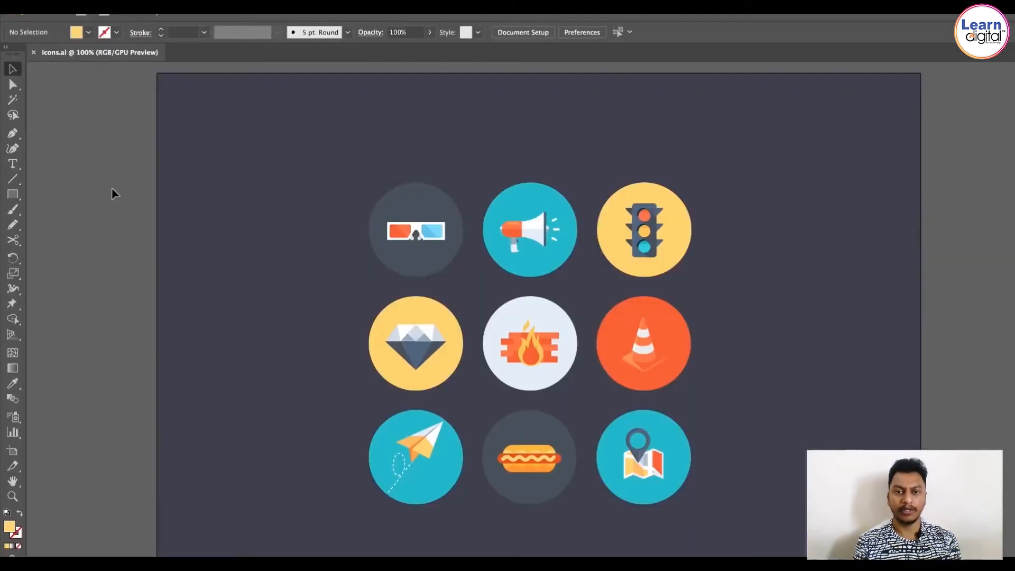
Step: Move the icon artwork off its background circles and back into place, then save the file
click(432, 243)
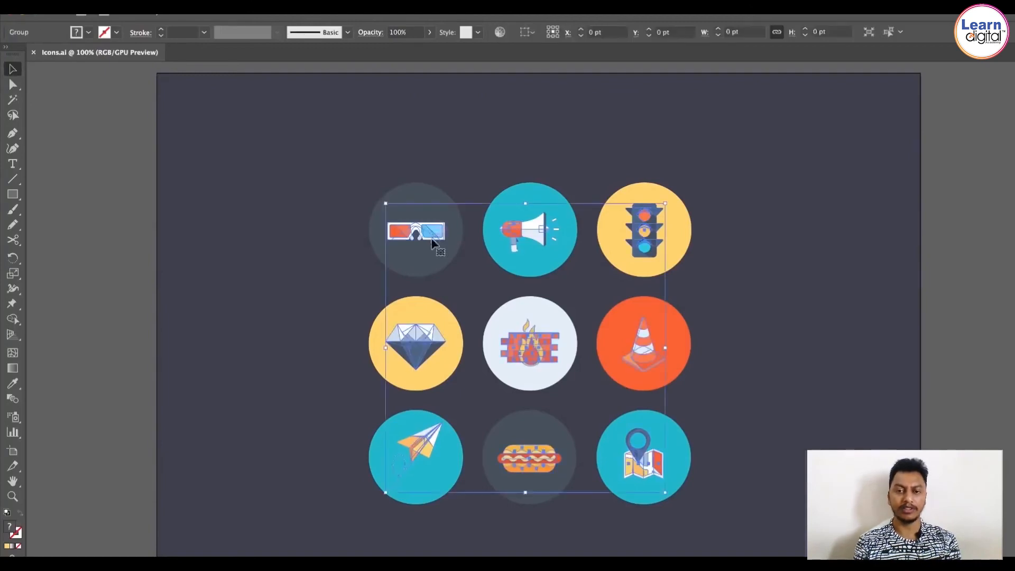
drag(432, 243, 716, 298)
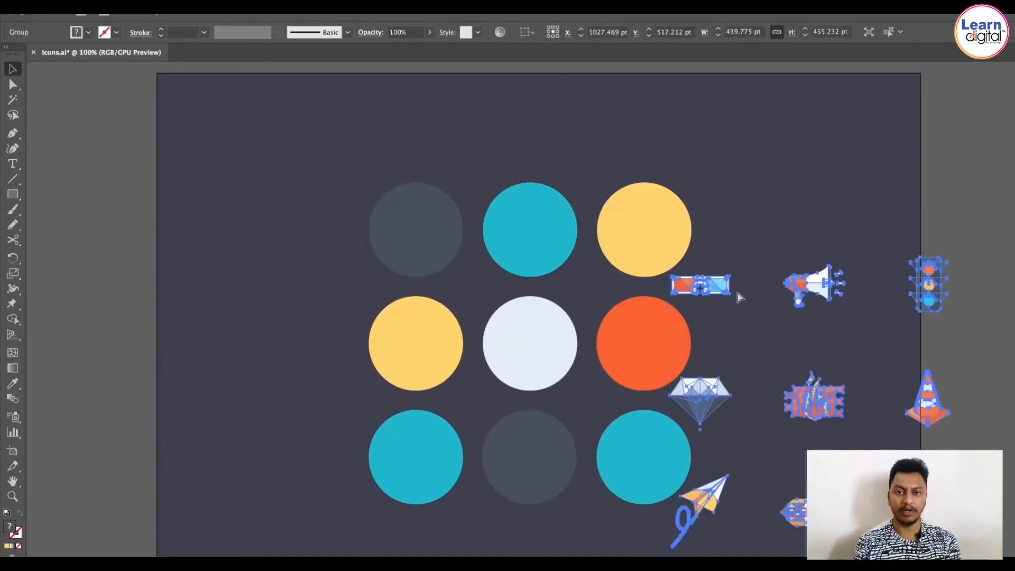
click(428, 222)
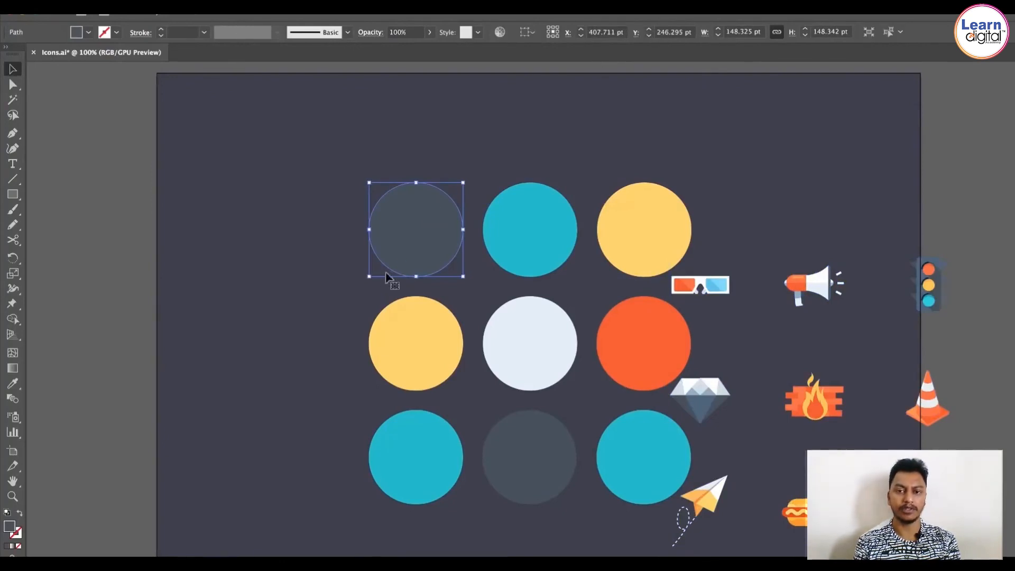
click(690, 286)
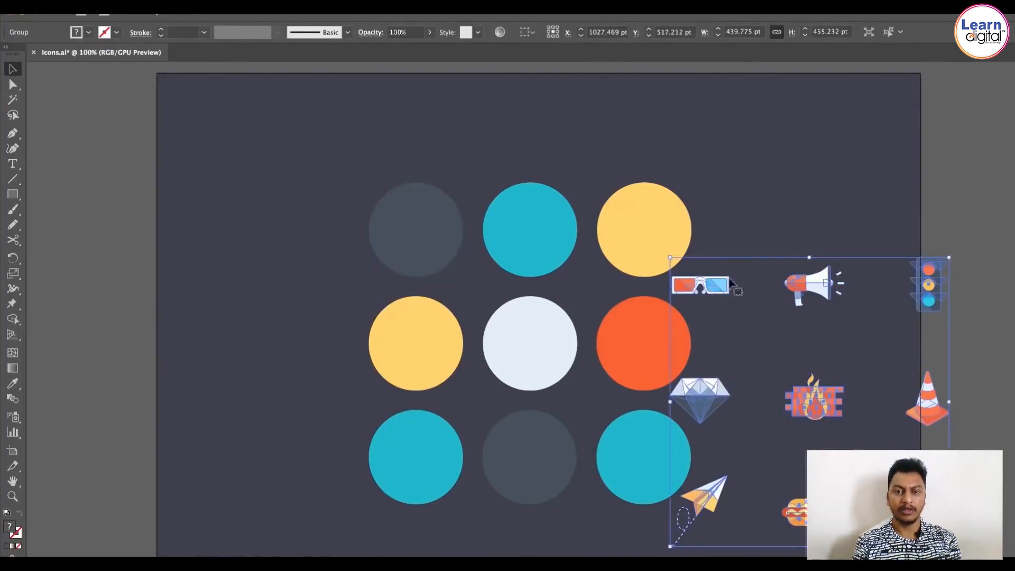
drag(692, 283, 408, 229)
key(ctrl+s)
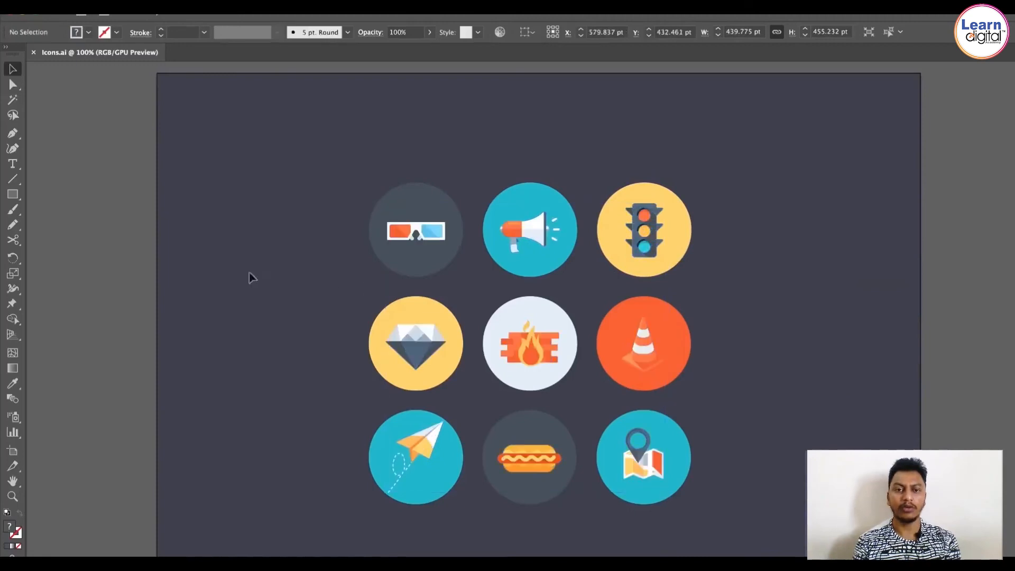
Step: Select all nine circular icons on the artboard
click(249, 276)
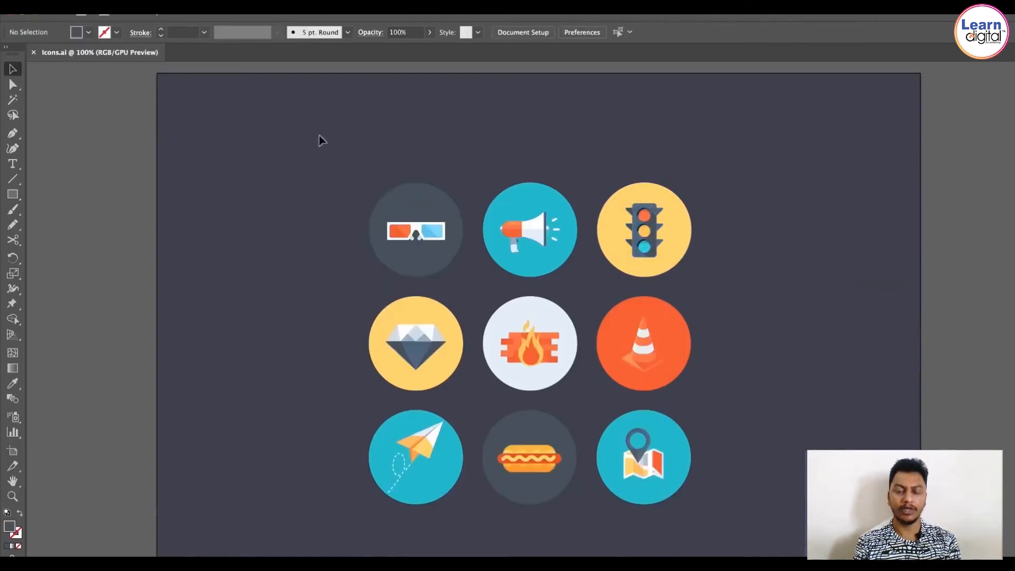
click(443, 201)
shift+click(520, 198)
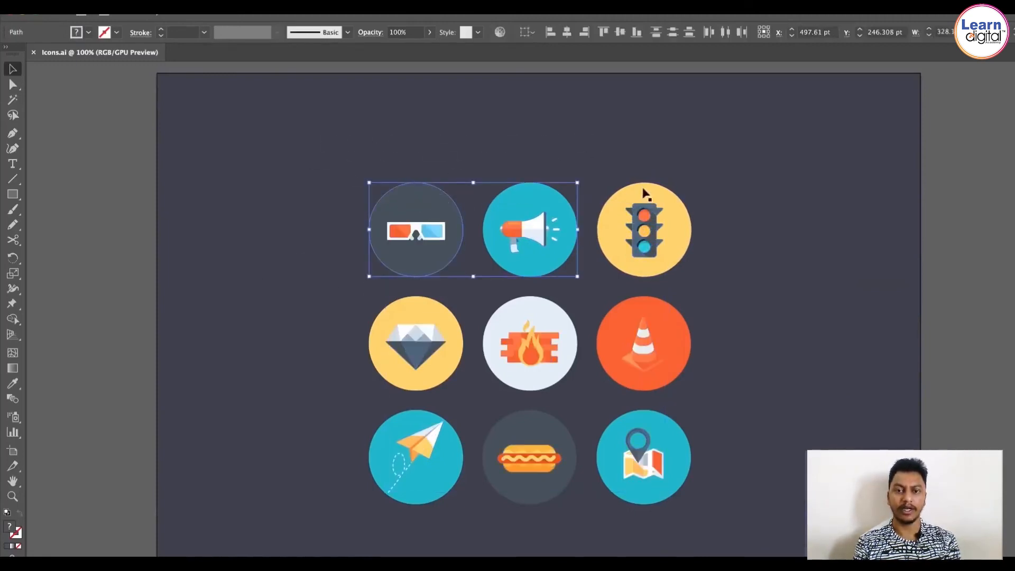
shift+click(646, 197)
click(417, 164)
drag(365, 204, 682, 200)
drag(437, 302, 517, 311)
shift+click(638, 310)
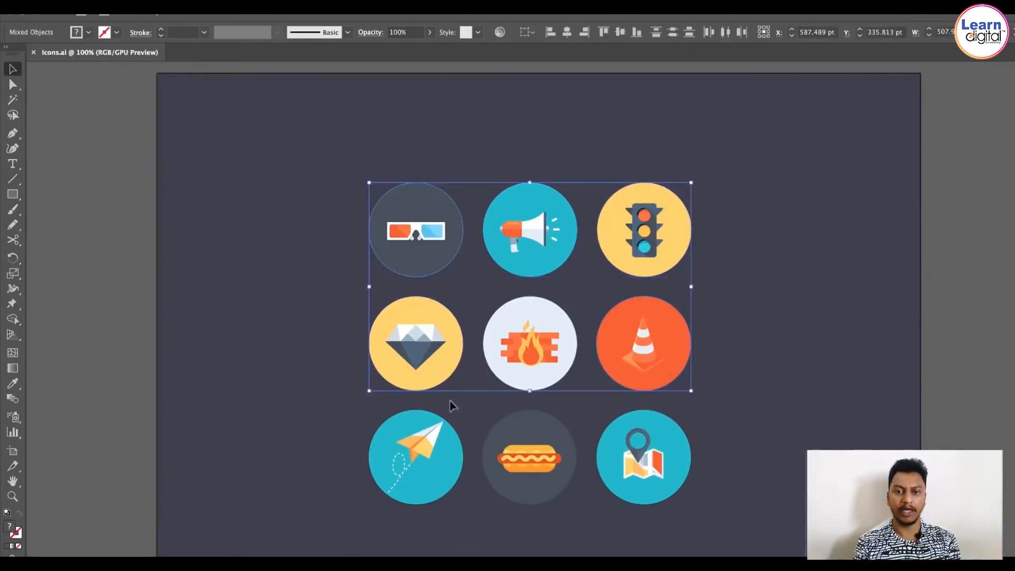
shift+click(430, 419)
shift+click(545, 422)
shift+click(648, 424)
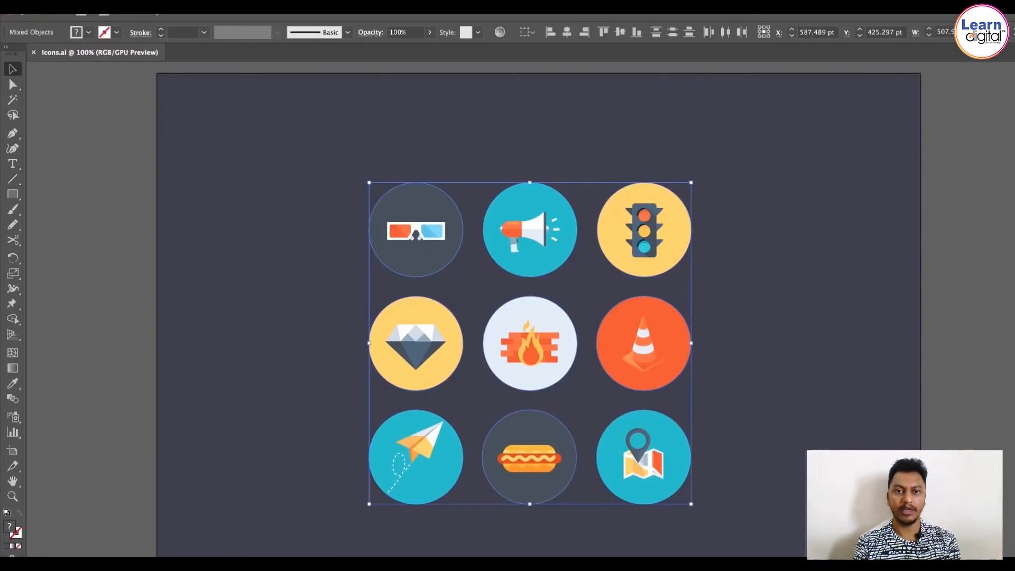
Step: Open the 3D Extrude & Bevel effect for the selected icons and turn on preview
click(276, 4)
mouse_move(309, 75)
click(470, 74)
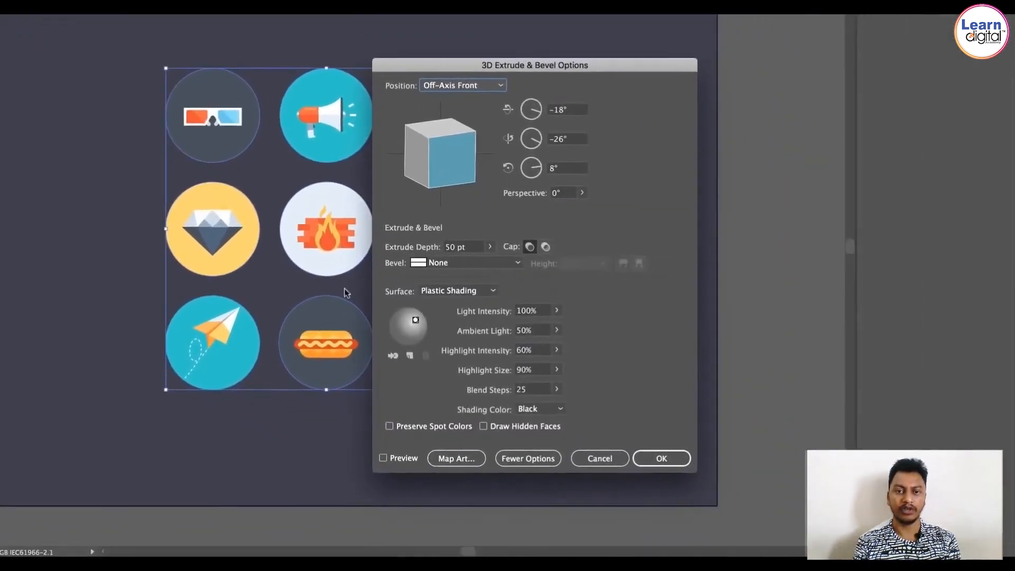
click(383, 457)
drag(425, 67, 618, 60)
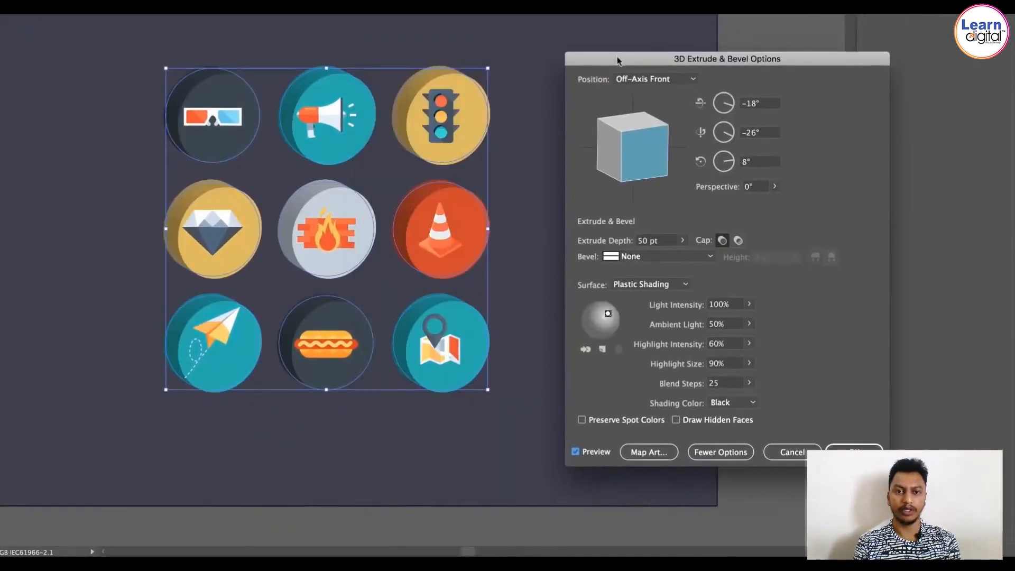
Step: Rotate the 3D extrusion to a custom angle of about 51°, -39° and -2°
drag(639, 163, 633, 144)
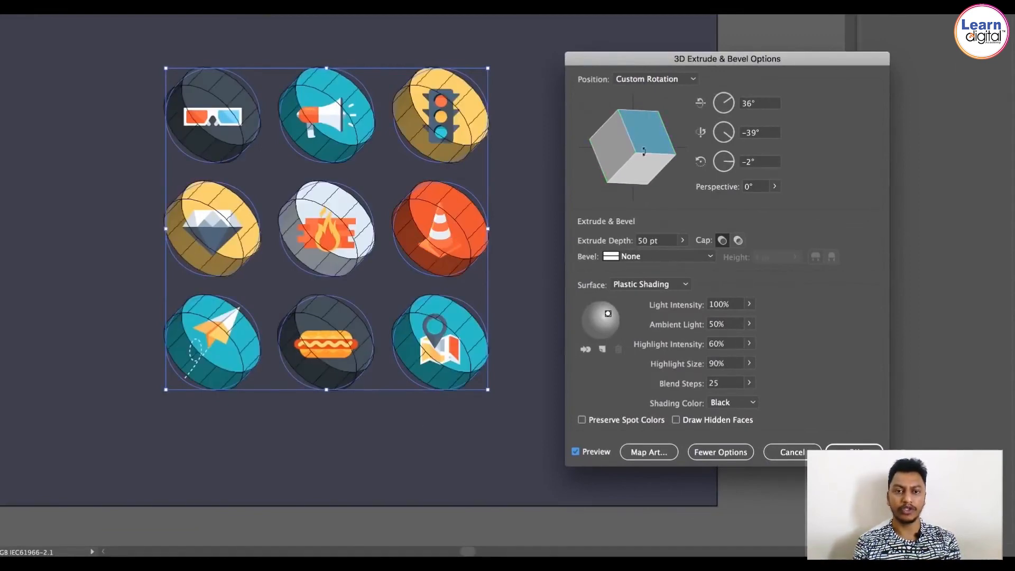
drag(644, 152, 645, 161)
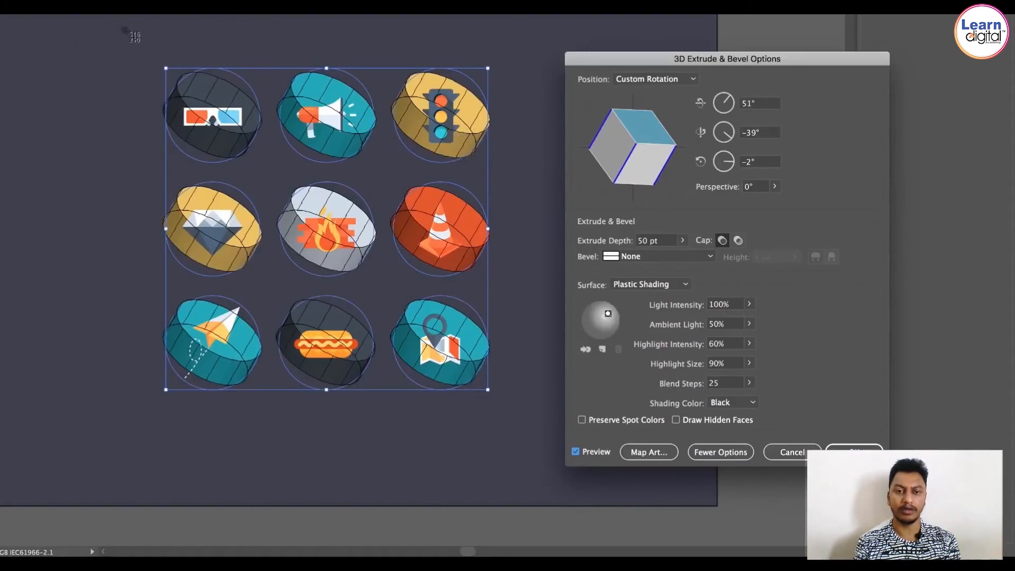
drag(125, 30, 497, 399)
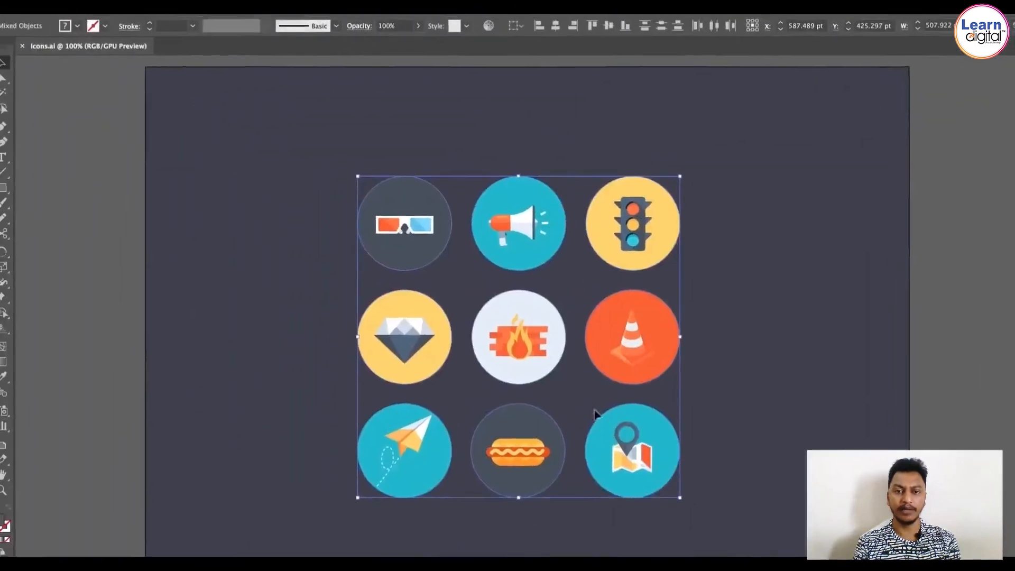
Step: Place a reference screenshot of extruded 3D icons beside the artboard, to the left of the icon grid
click(276, 6)
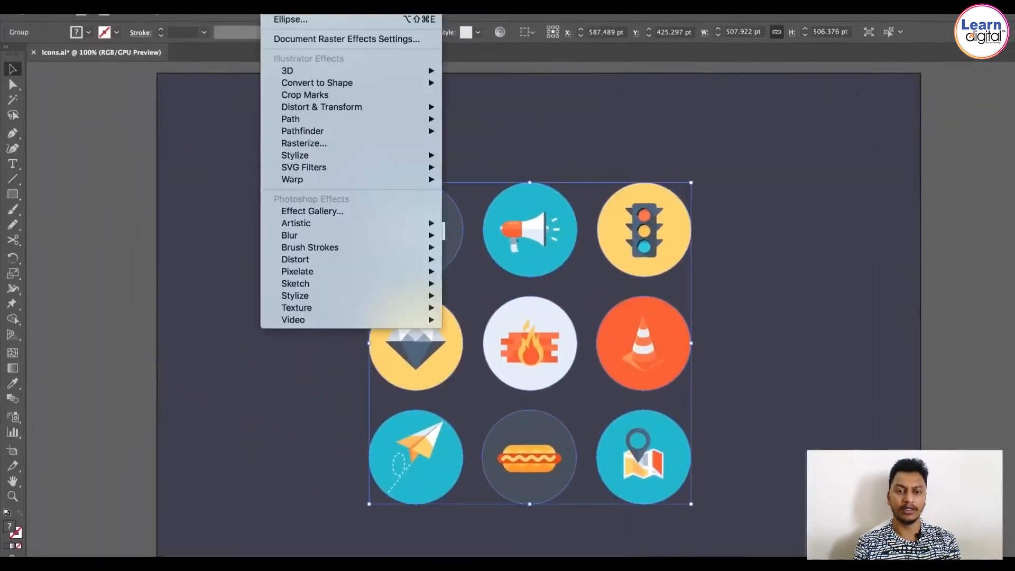
click(276, 5)
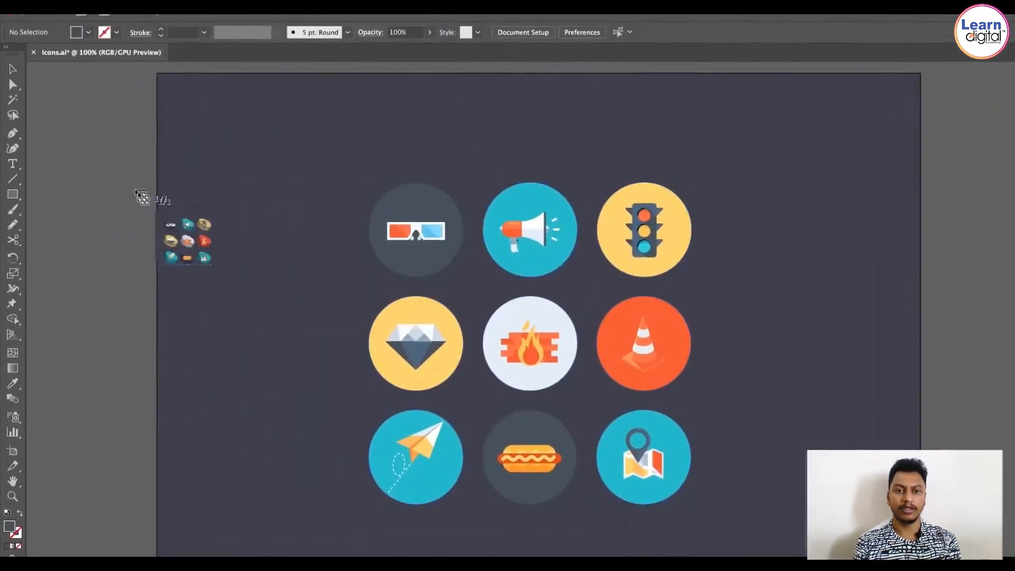
drag(80, 145, 371, 388)
drag(296, 291, 244, 291)
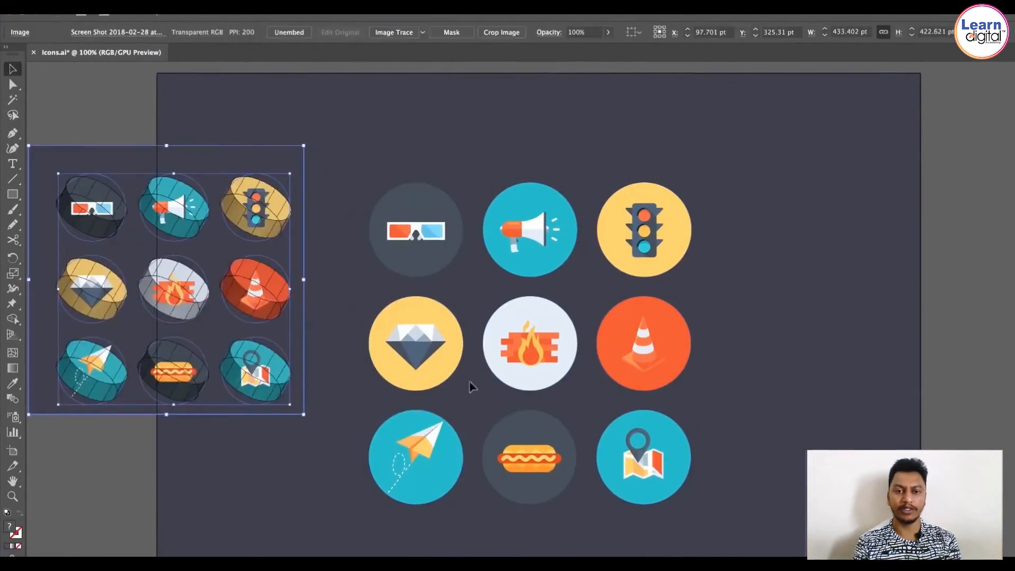
click(603, 397)
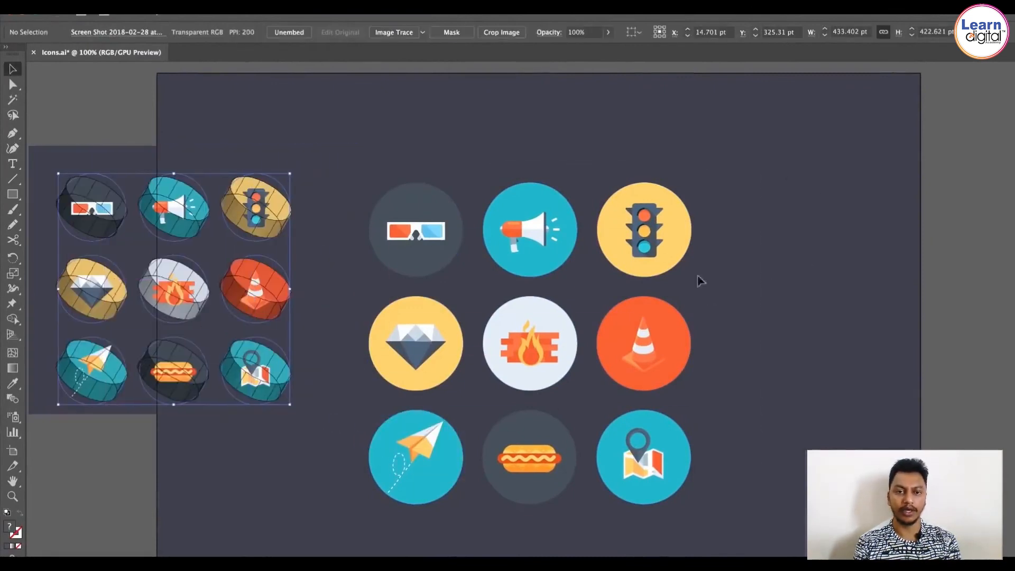
Step: Select the icon grid and open the 3D Extrude & Bevel effect with preview turned on
click(641, 200)
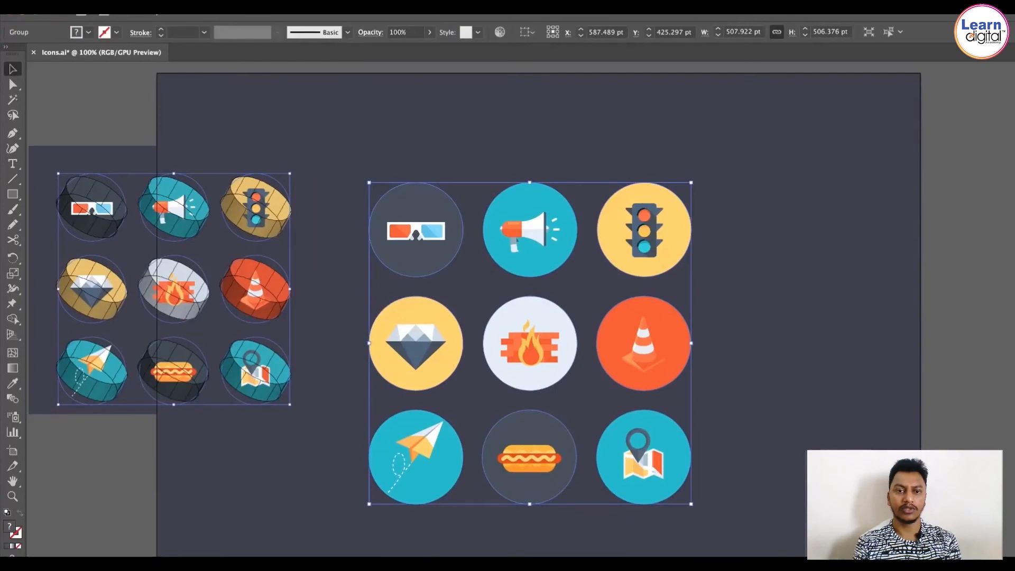
click(276, 5)
mouse_move(423, 71)
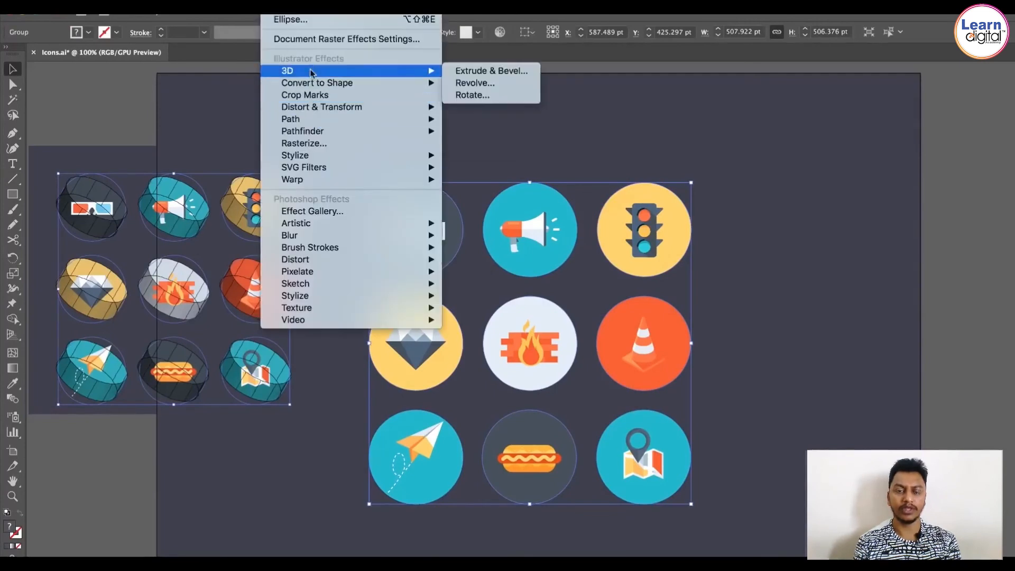
click(496, 74)
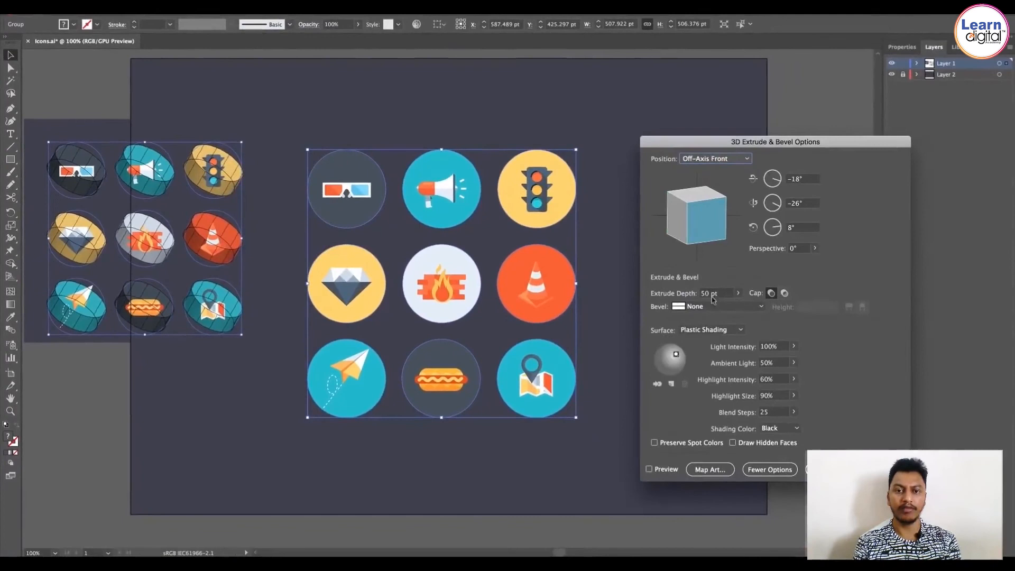
click(664, 470)
Step: Rotate the extrusion to a custom angle of about 36°, -35° and 18°, and set the extrude depth to 7 pt
drag(707, 244, 705, 218)
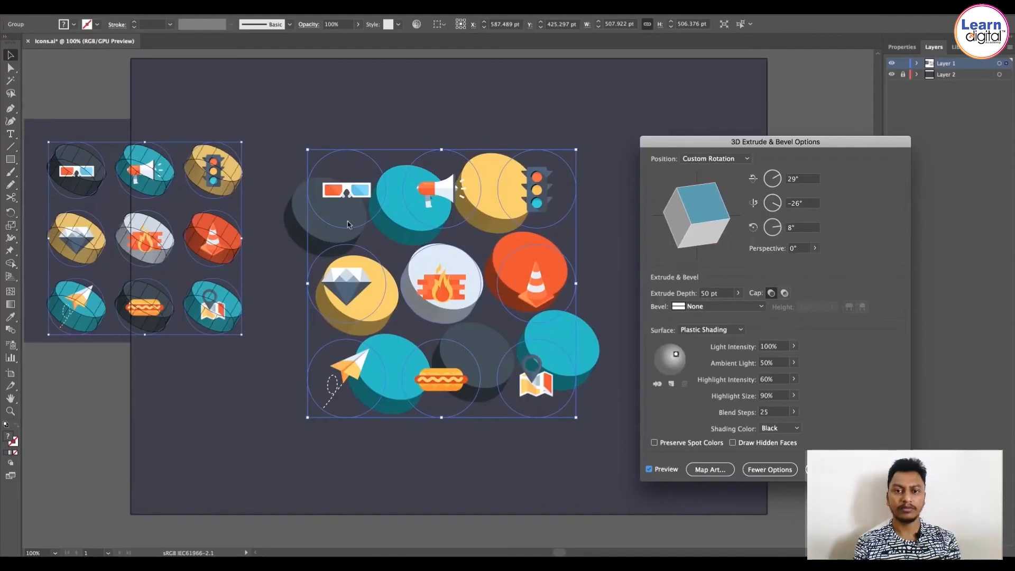
drag(706, 244, 686, 242)
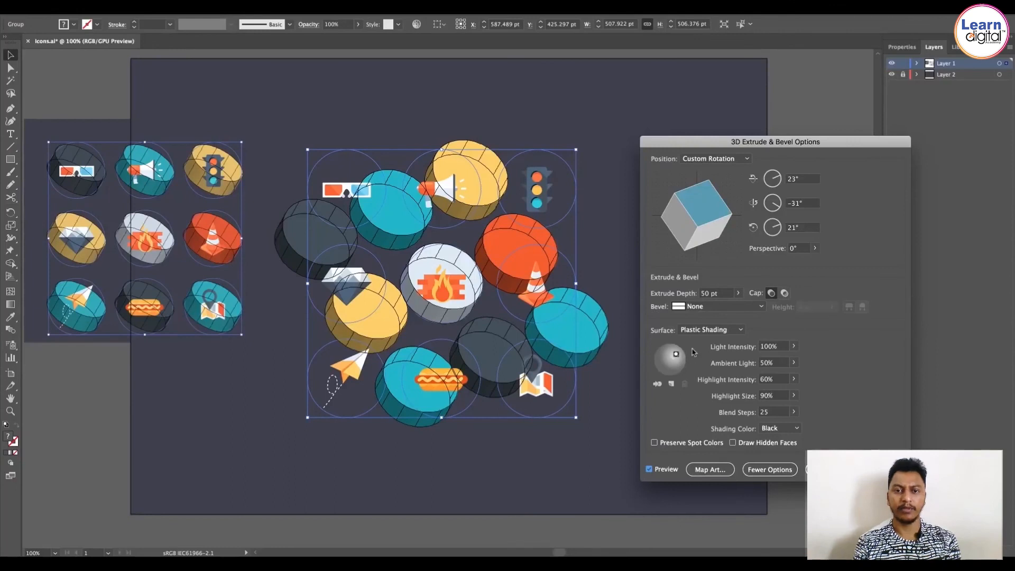
drag(713, 222, 689, 210)
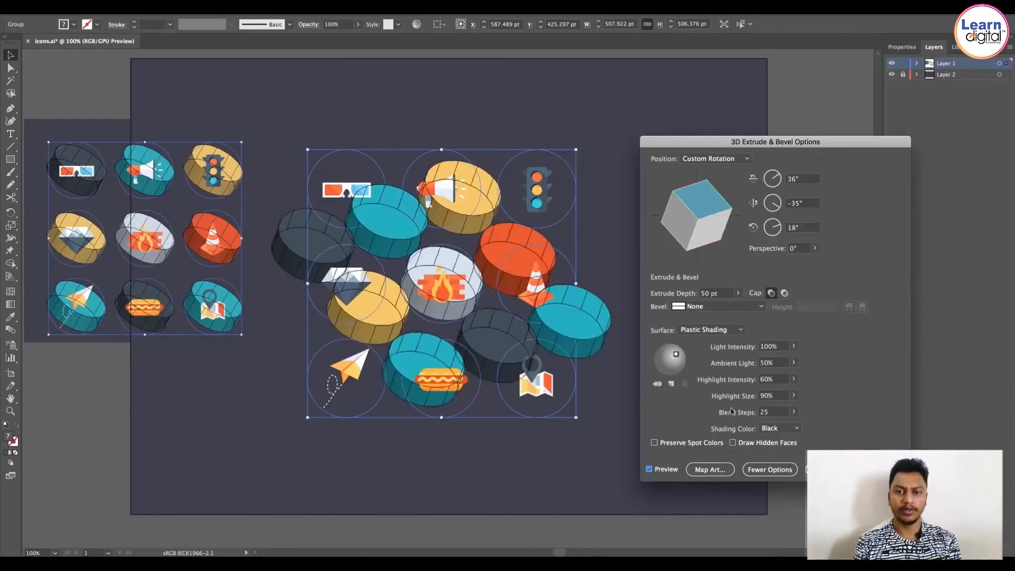
click(703, 295)
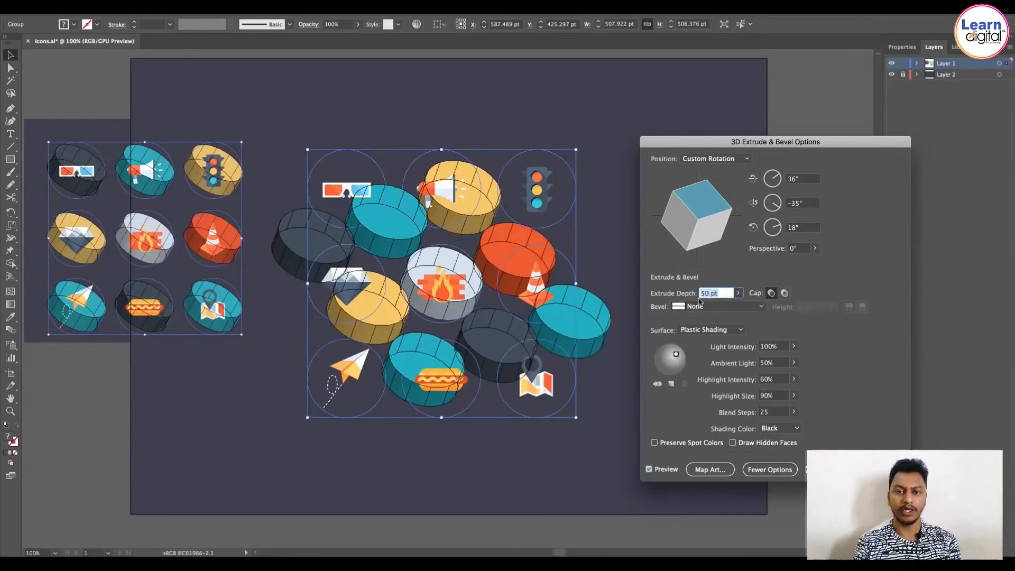
text(7)
key(Tab)
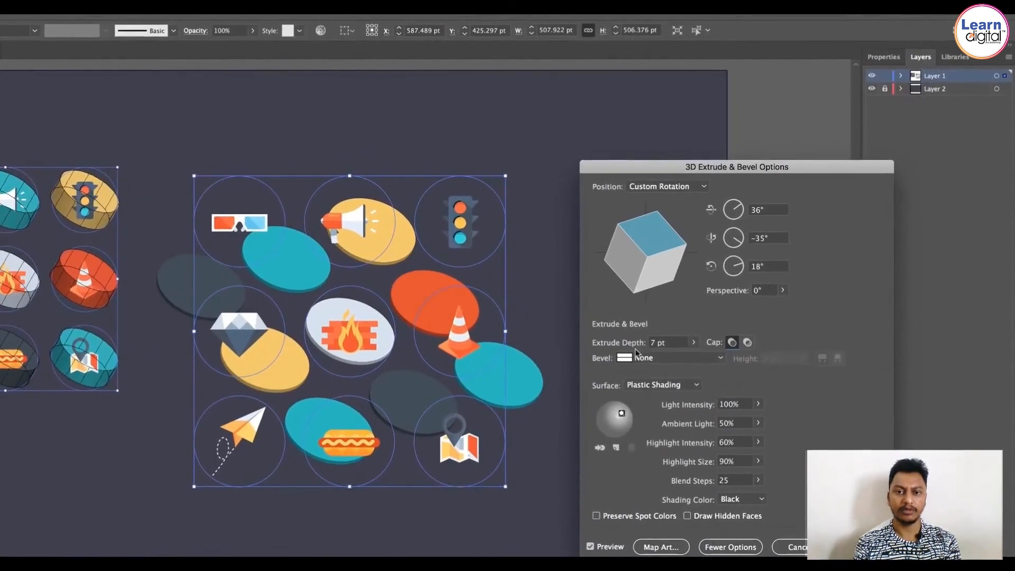
Step: Try a 97° perspective and a moved light source, then return perspective to 0° and the light to its spot
click(782, 290)
click(763, 306)
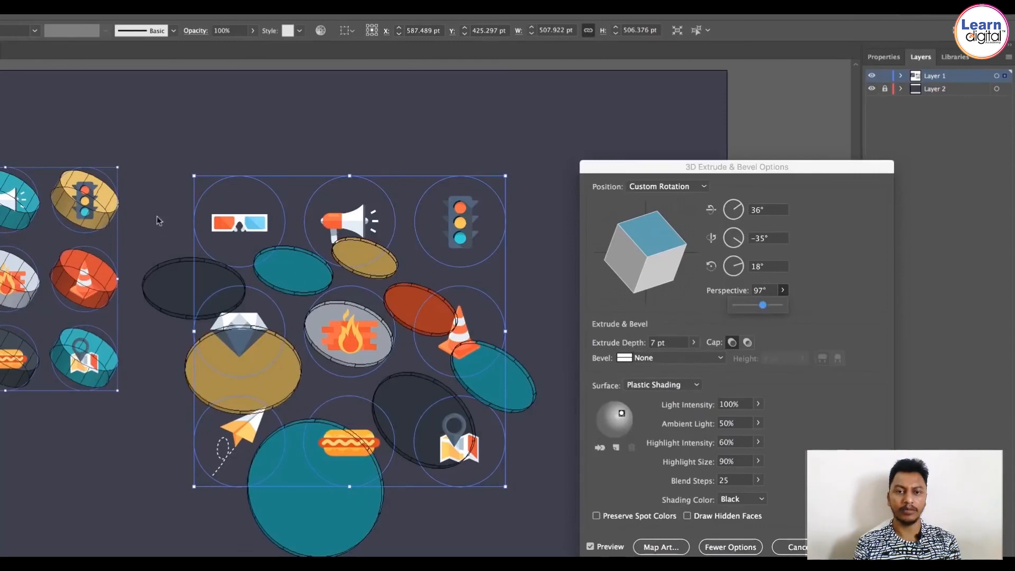
click(624, 420)
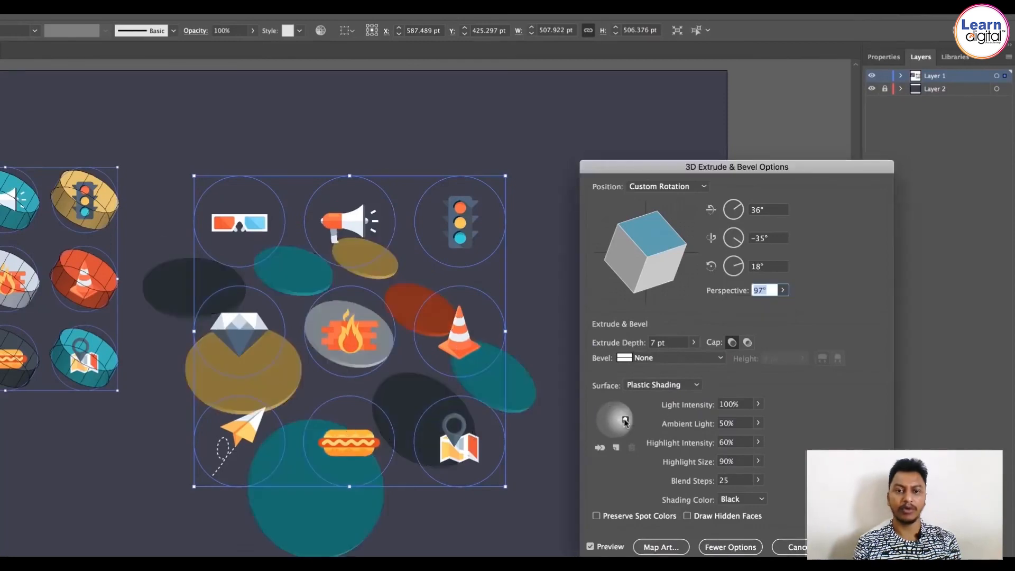
drag(624, 420, 614, 405)
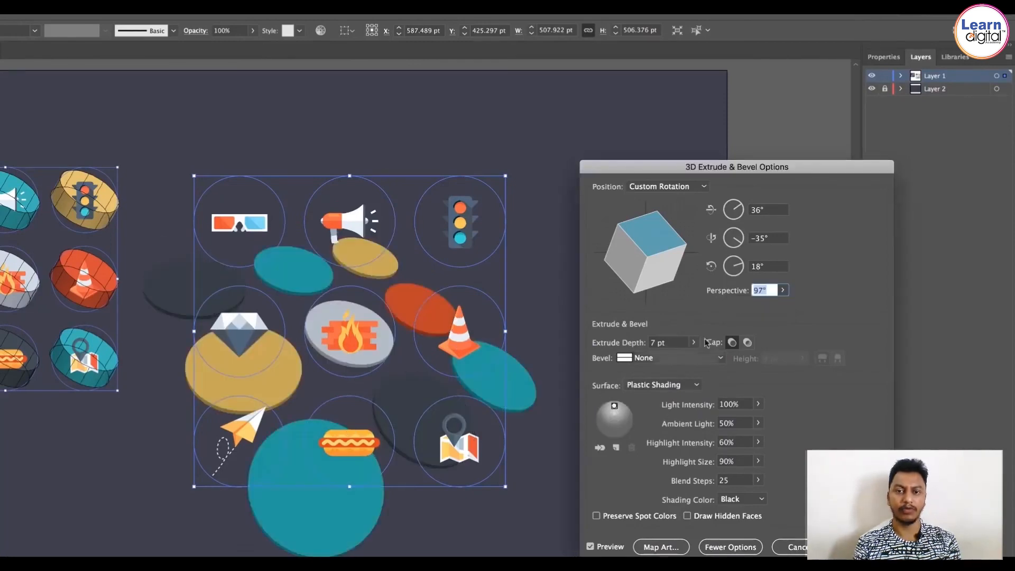
click(783, 290)
drag(762, 306, 664, 333)
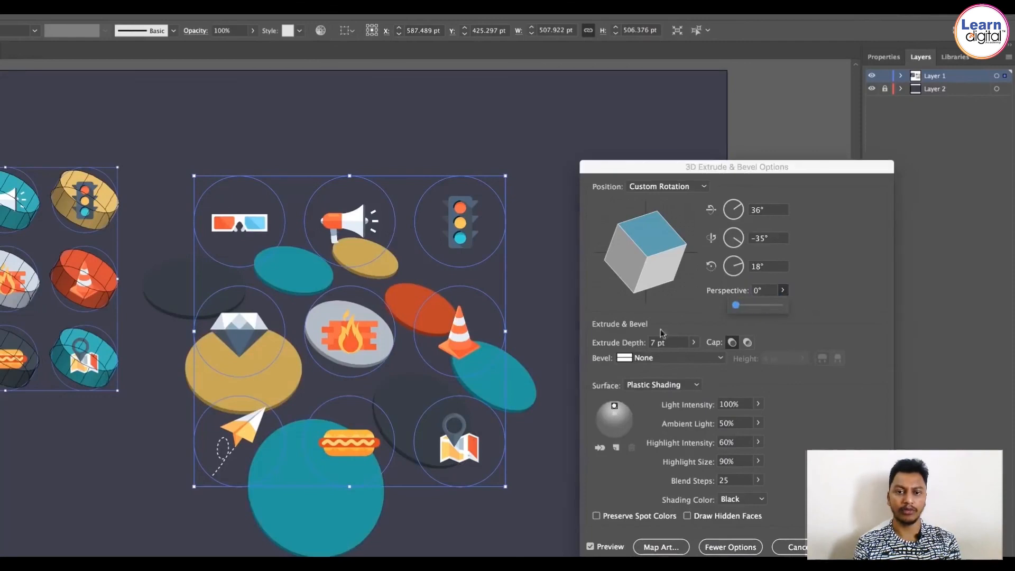
click(813, 303)
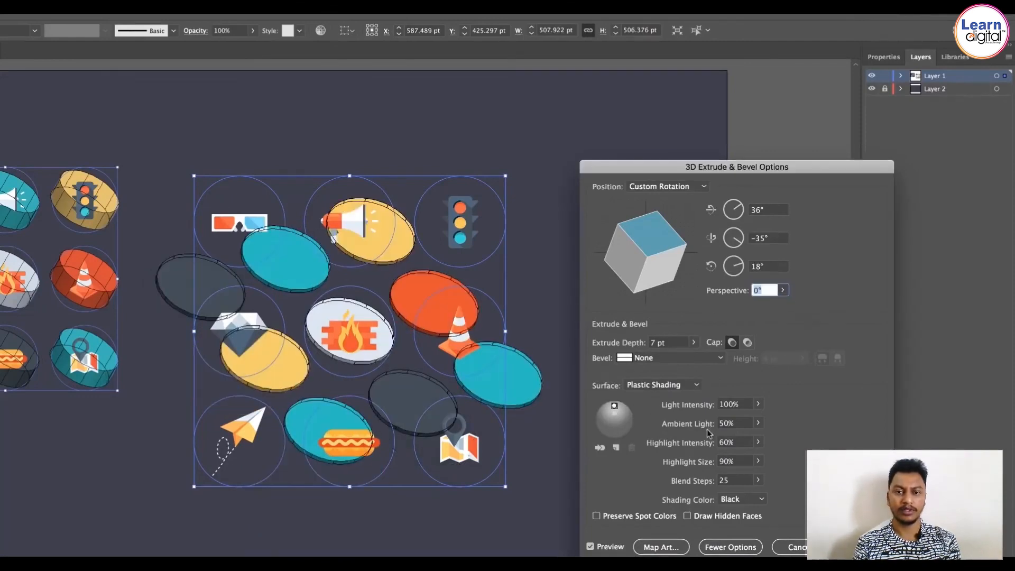
drag(614, 407, 622, 416)
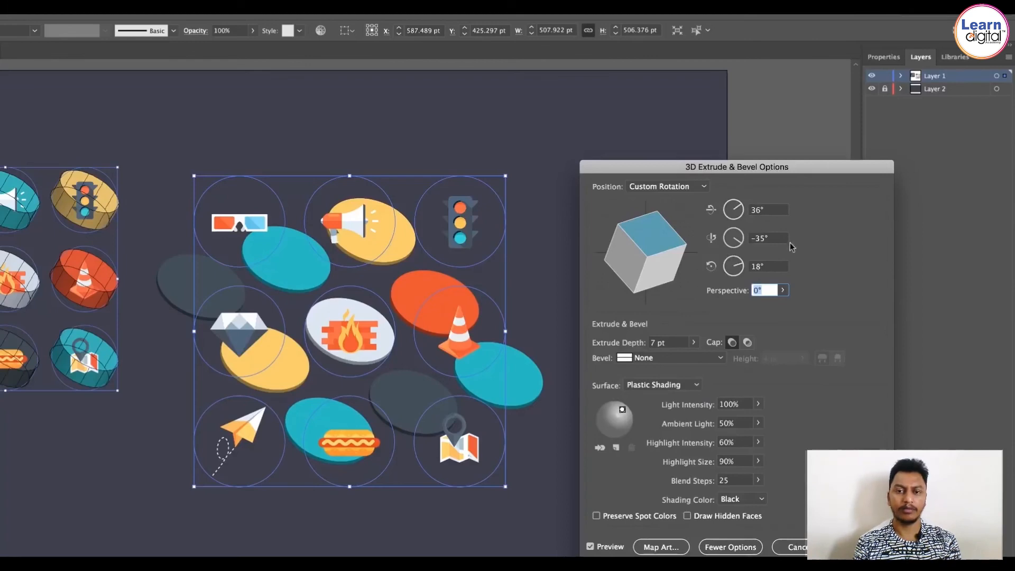
Step: Apply the 3D extrusion settings to the icon grid
key(super+shift+4)
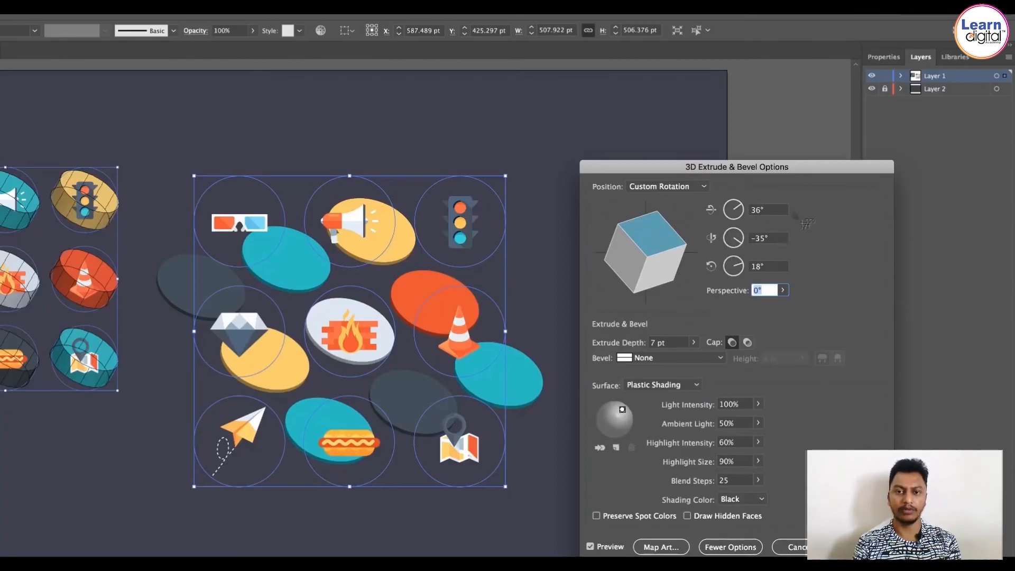
drag(586, 175, 682, 228)
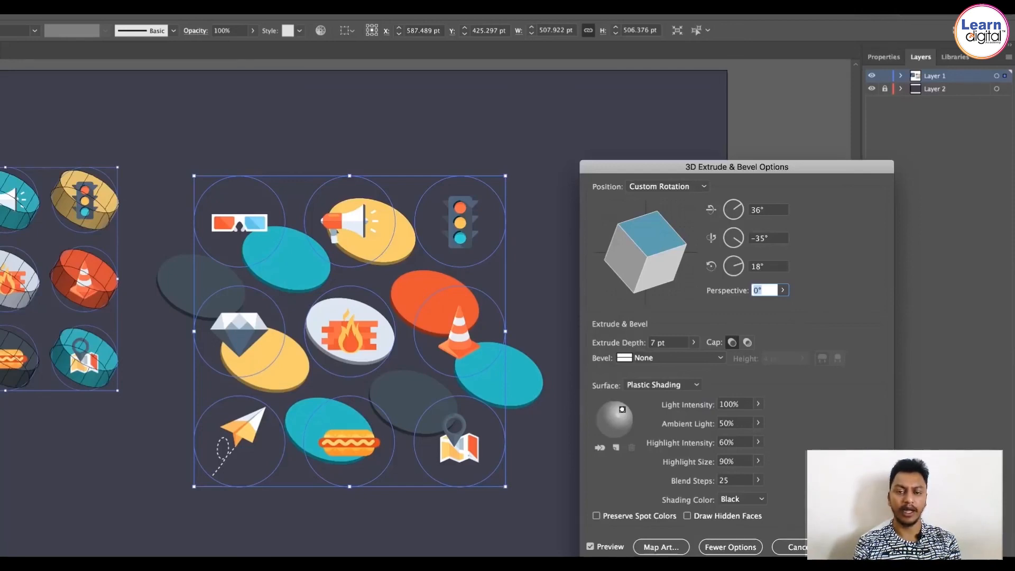
key(Return)
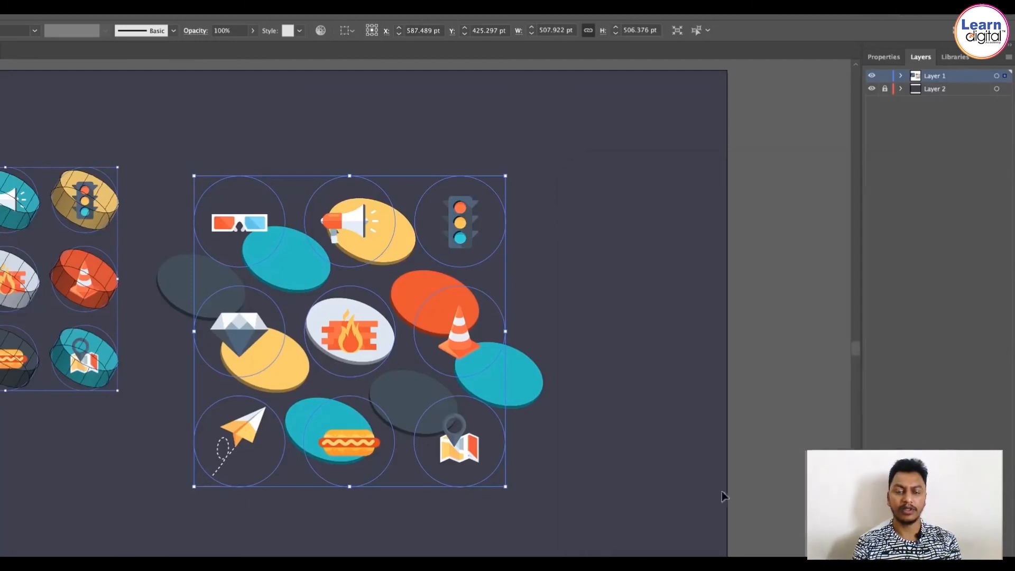
click(716, 446)
click(453, 353)
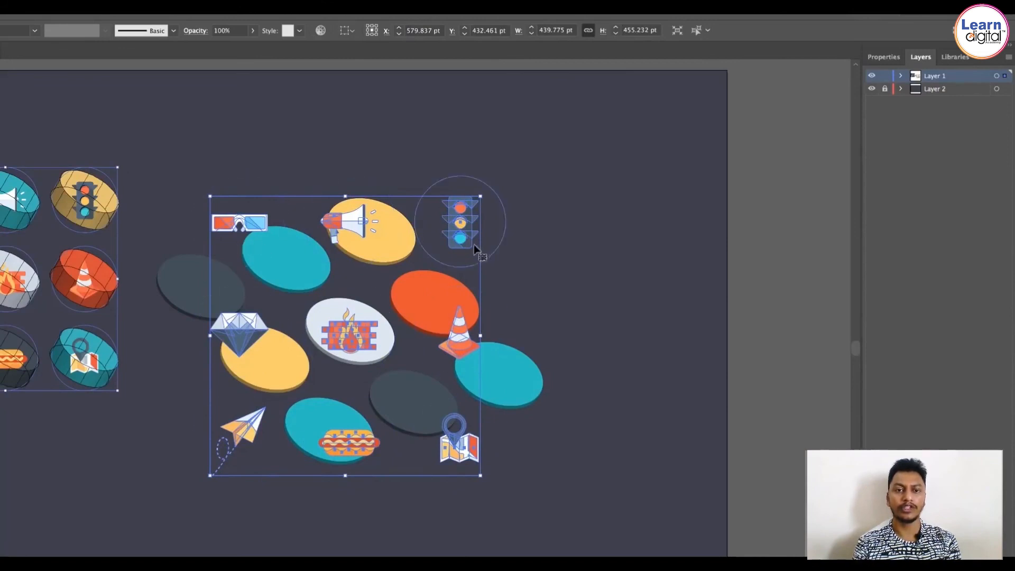
click(103, 1)
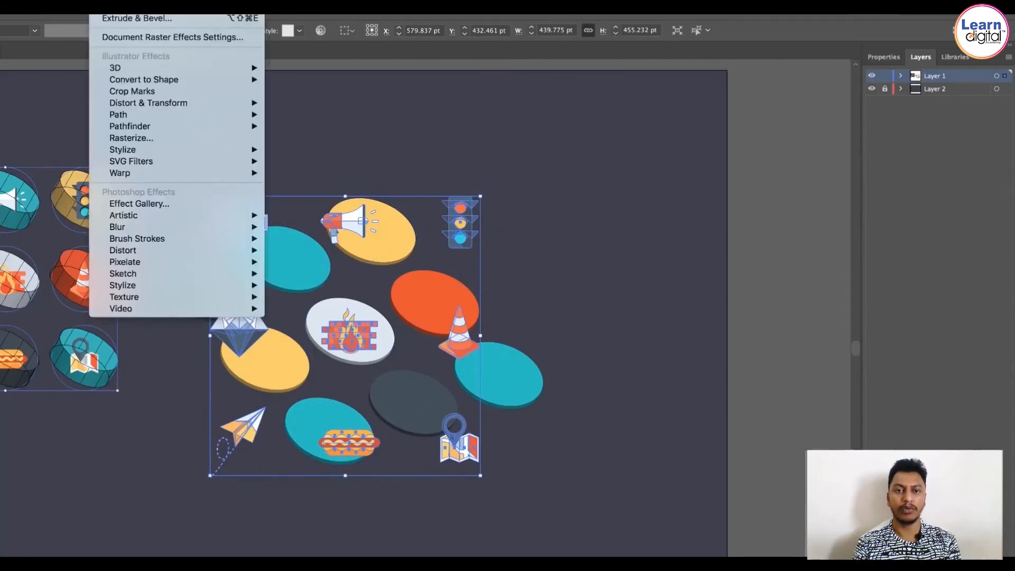
mouse_move(143, 72)
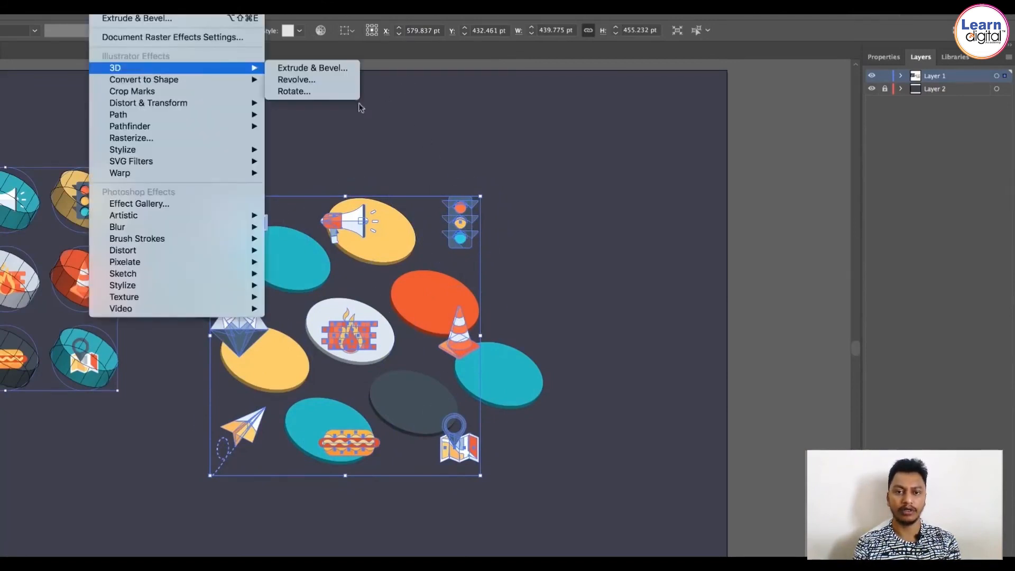
click(284, 93)
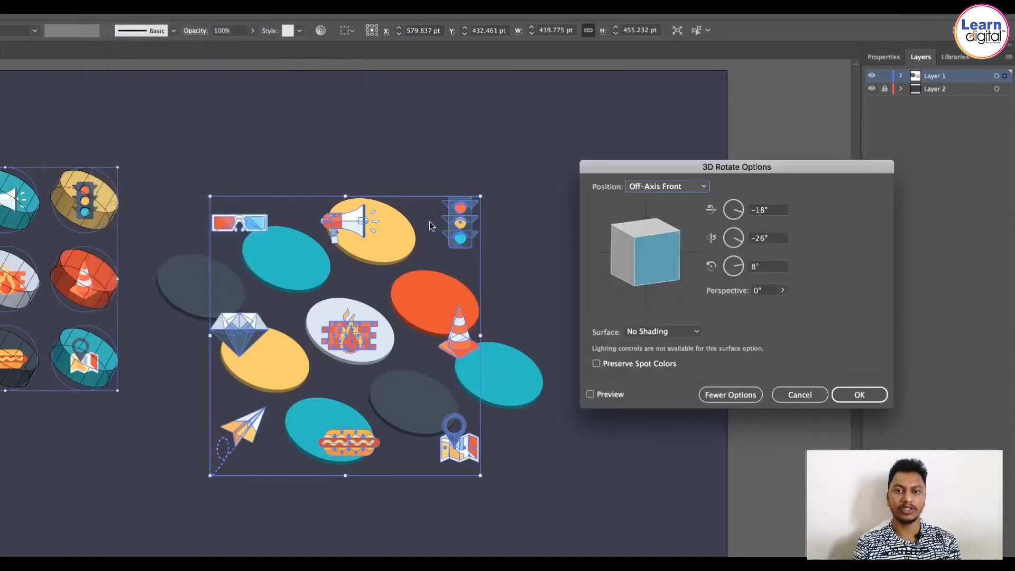
click(613, 396)
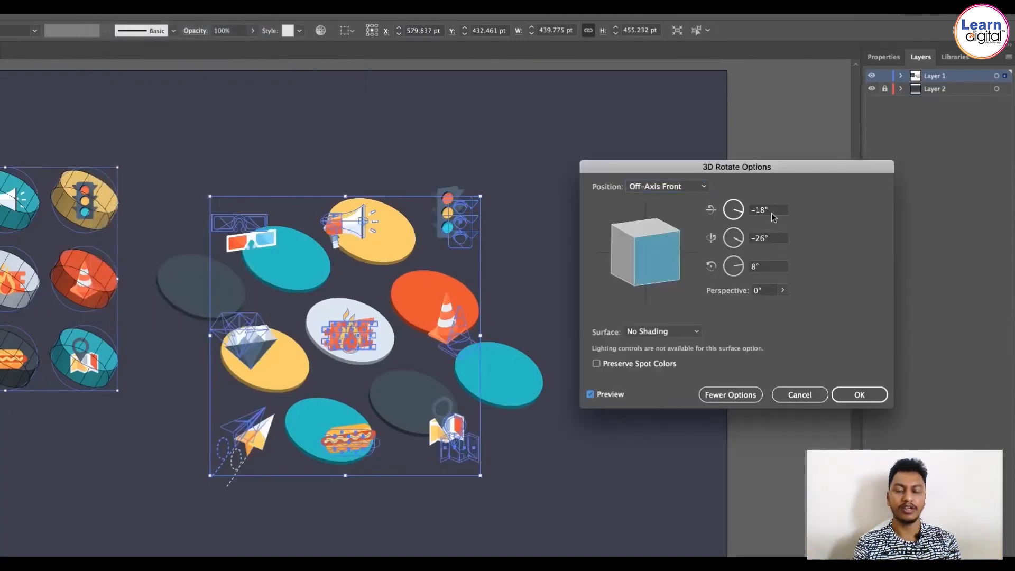
click(792, 394)
Step: Delete the reference screenshot from beside the artboard
click(650, 352)
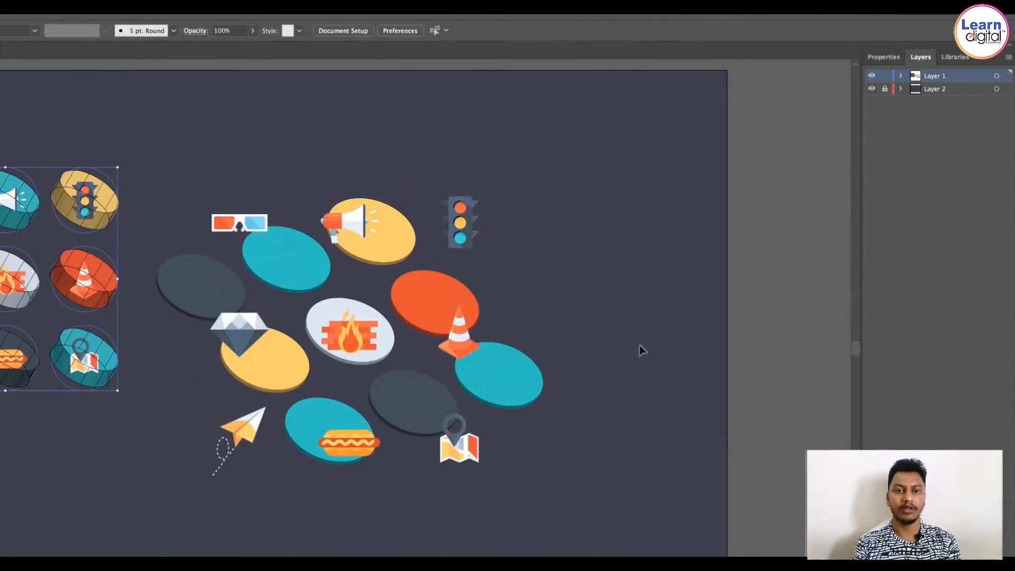
click(29, 279)
key(Delete)
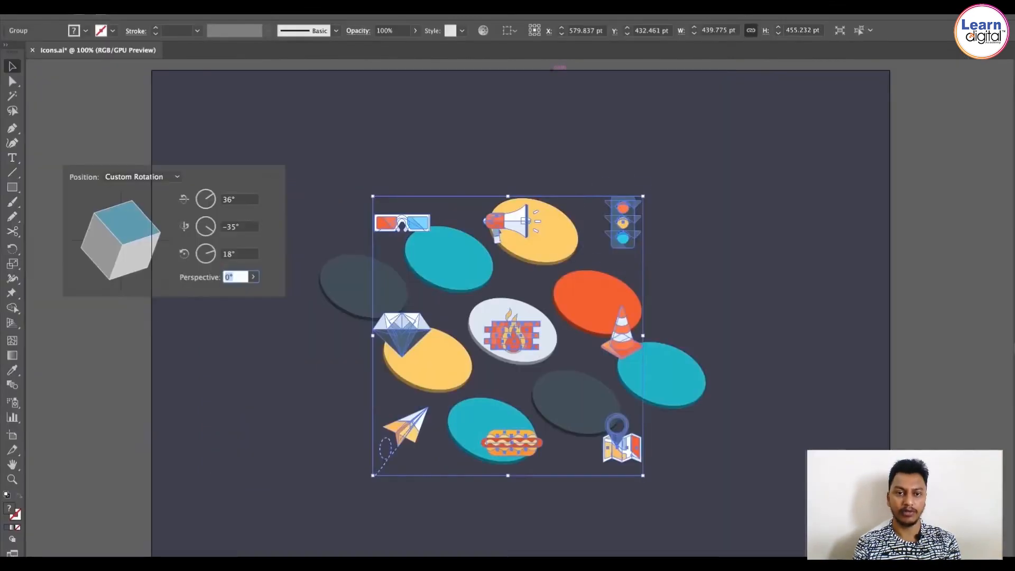
Step: Open the 3D Rotate effect for the selected icon artwork with preview turned on
click(267, 8)
mouse_move(296, 70)
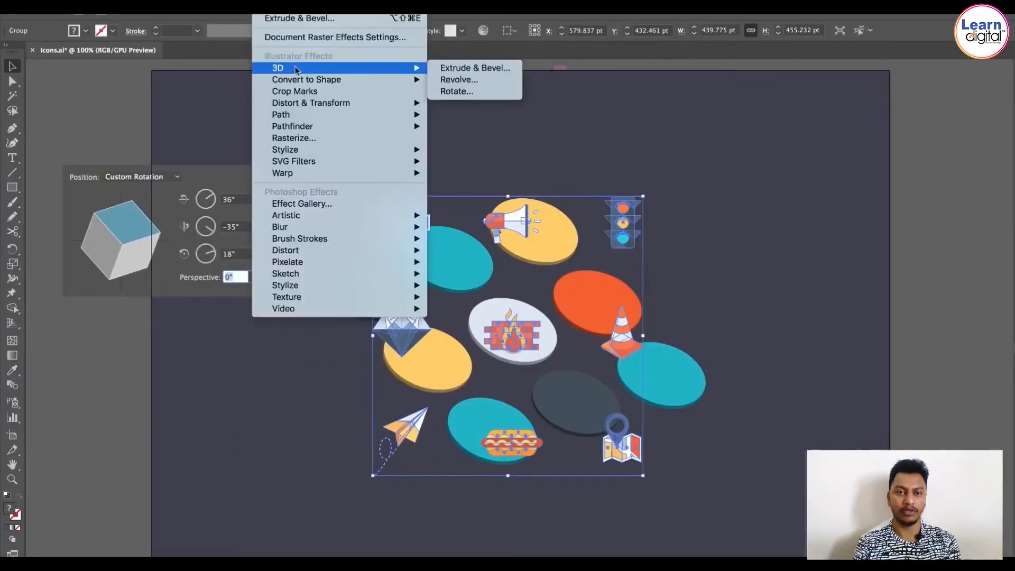
click(466, 91)
click(779, 394)
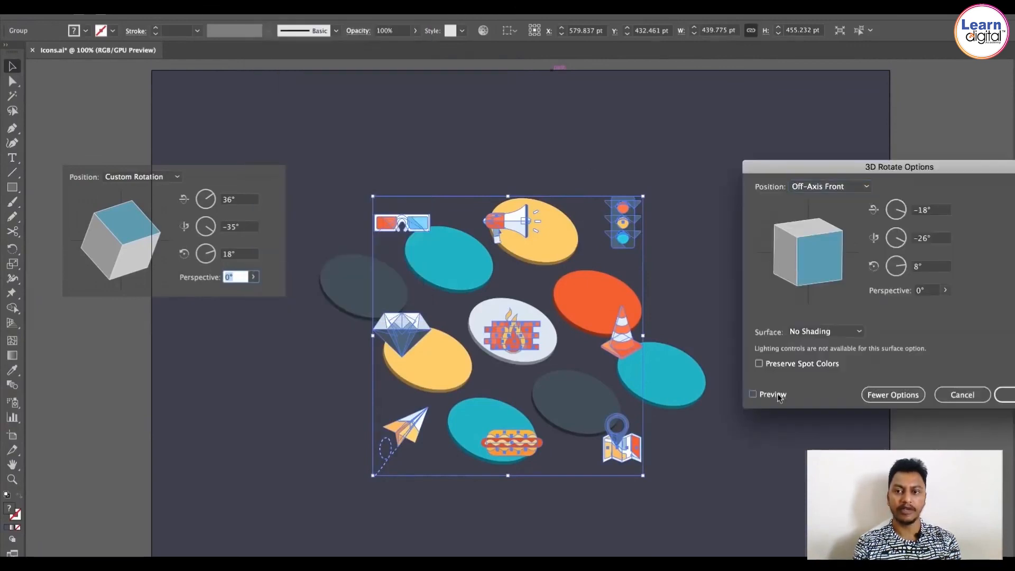
Step: Set the 3D rotation of the icon artwork to 36°, -35° and 18°, apply it, and deselect everything
drag(936, 211, 930, 211)
double_click(930, 211)
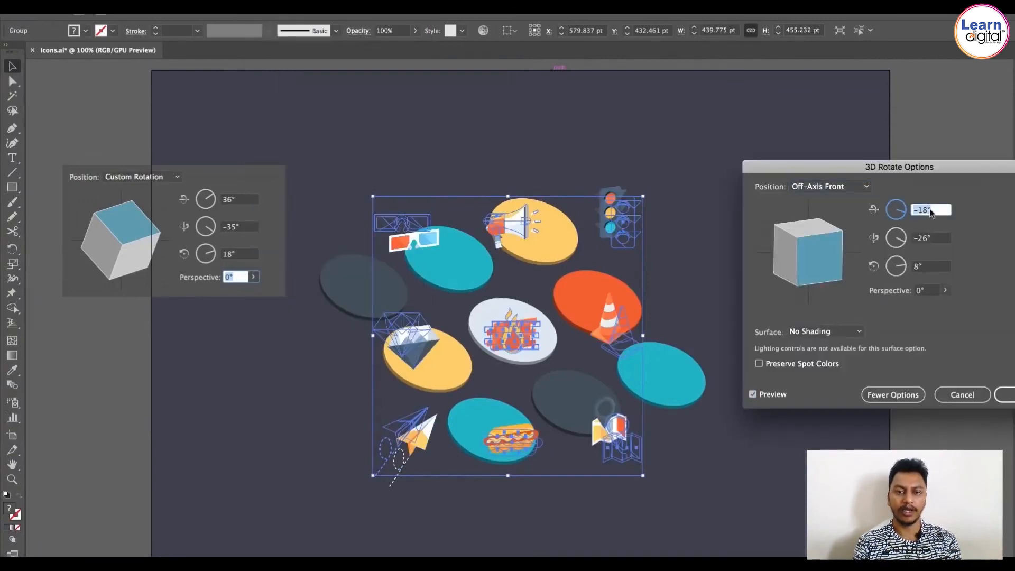
text(36)
key(Tab)
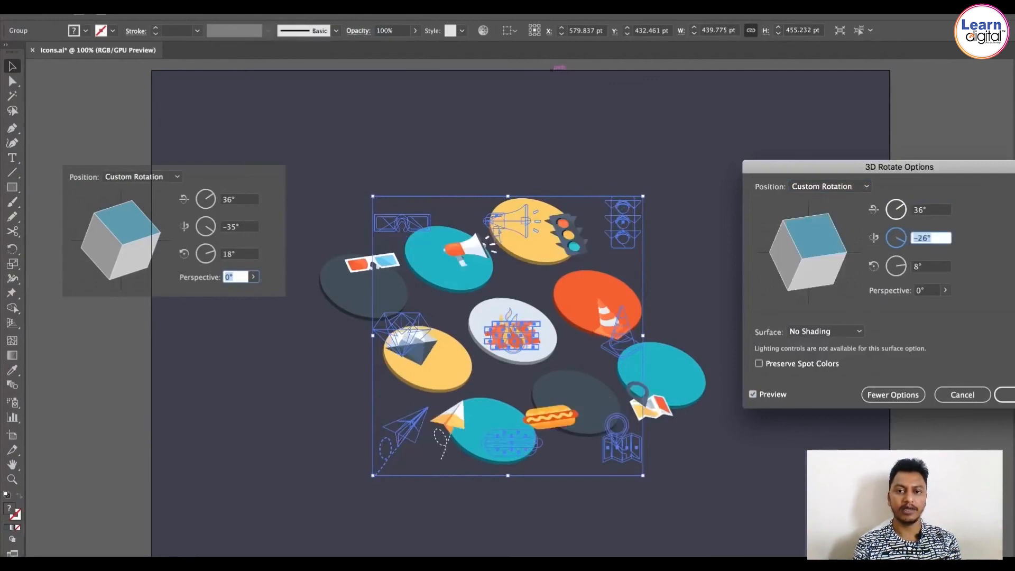
text(-35)
key(Tab)
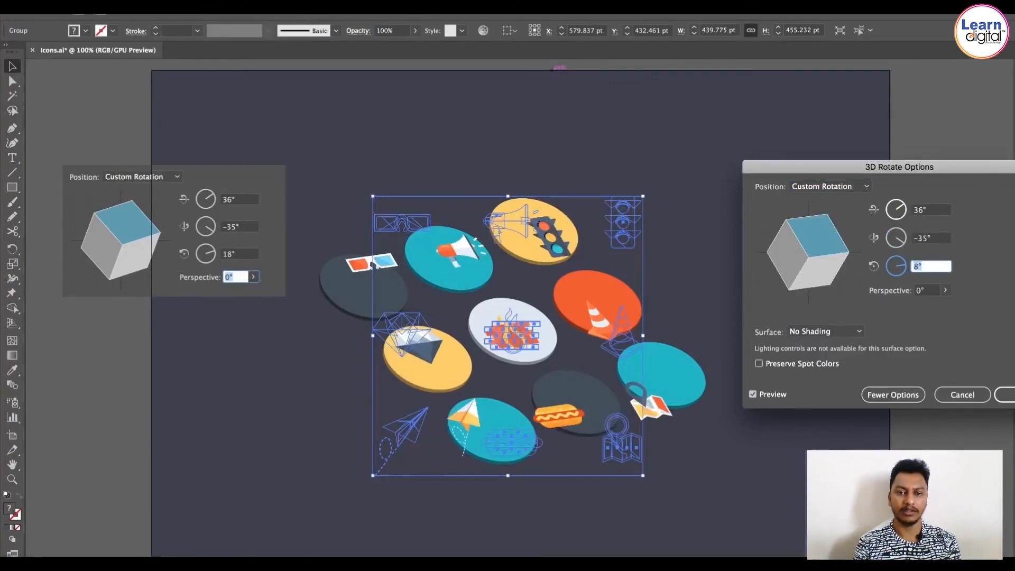
text(18)
key(Tab)
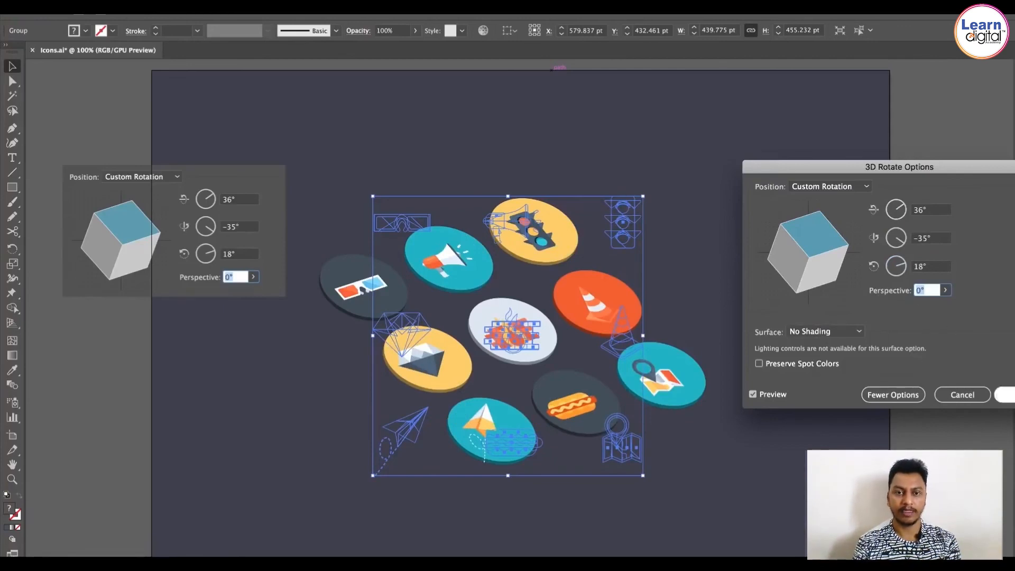
click(1004, 395)
key(super+shift+a)
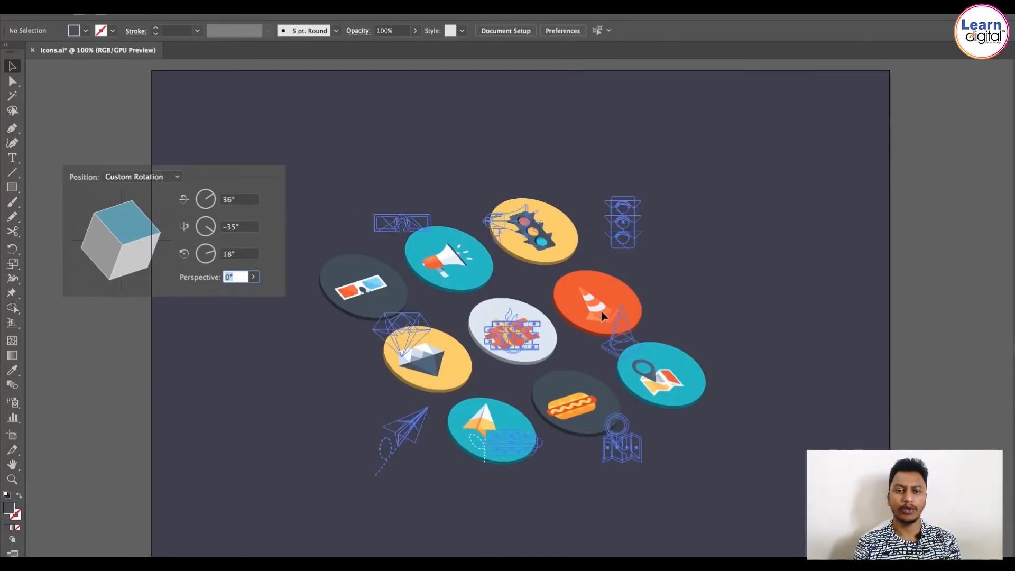
Step: Duplicate the 3D circle group and place the copy beside the artboard
click(868, 360)
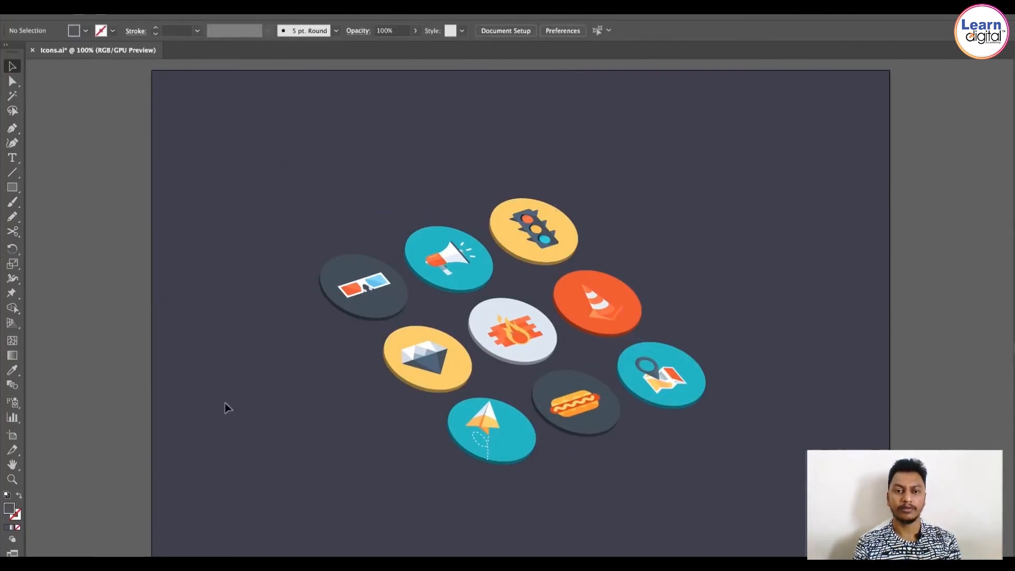
click(349, 262)
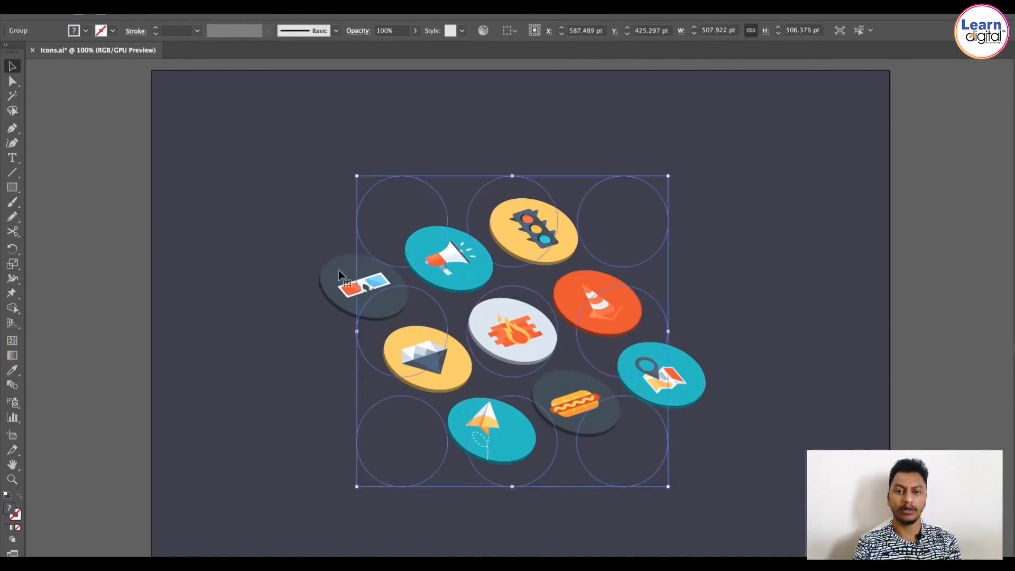
drag(339, 270, 704, 274)
drag(601, 232, 320, 234)
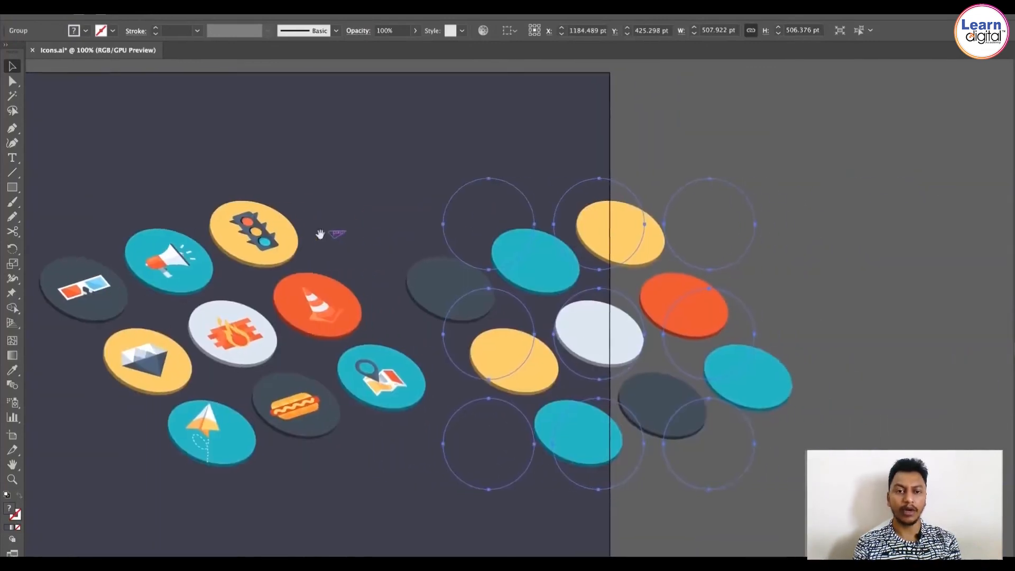
drag(469, 300, 543, 312)
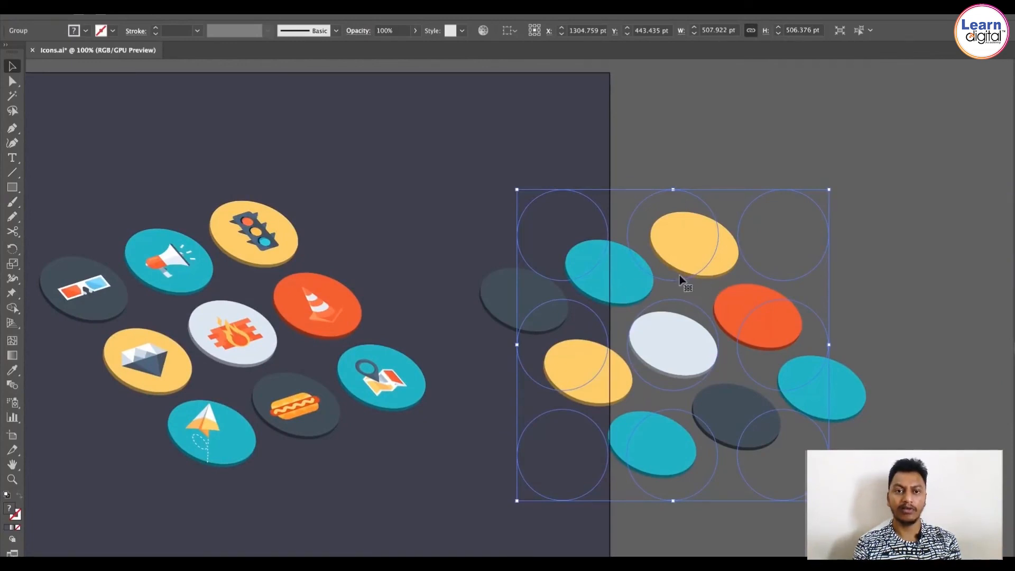
Step: Expand the appearance of the duplicated circle group and ungroup its circles
click(165, 3)
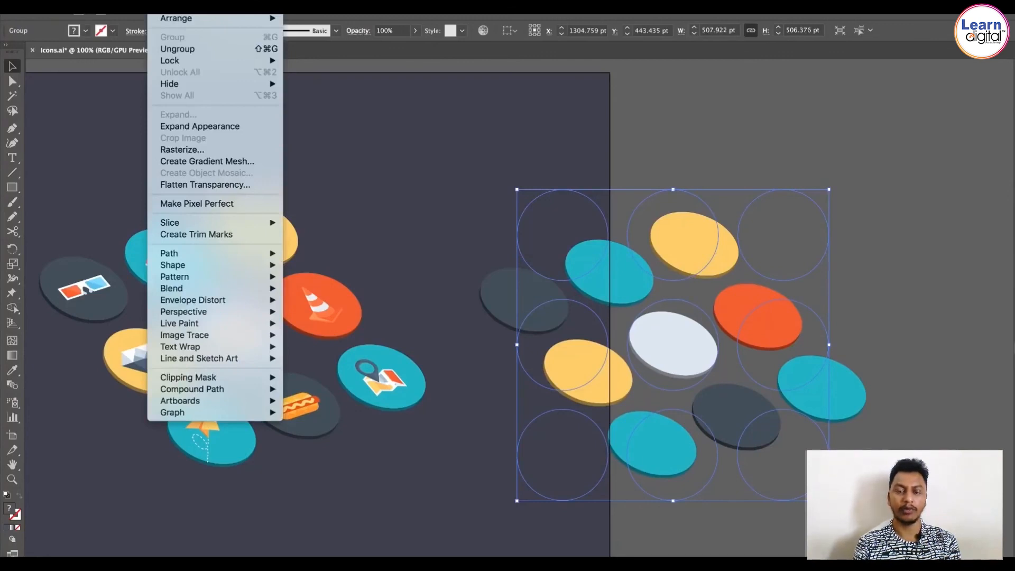
click(200, 126)
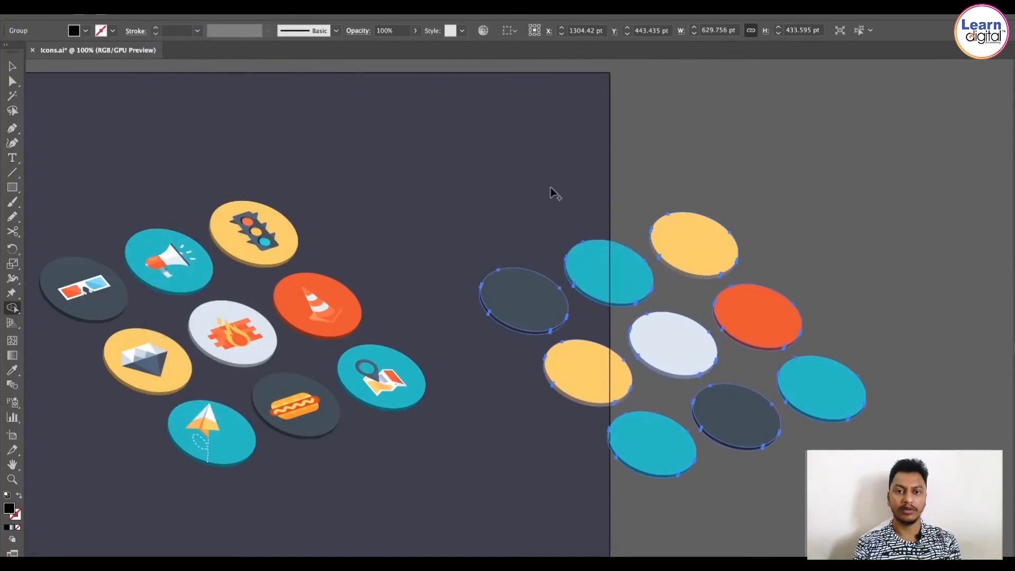
key(v)
click(566, 200)
drag(613, 283, 709, 254)
right_click(621, 265)
click(678, 365)
click(638, 222)
key(super+z)
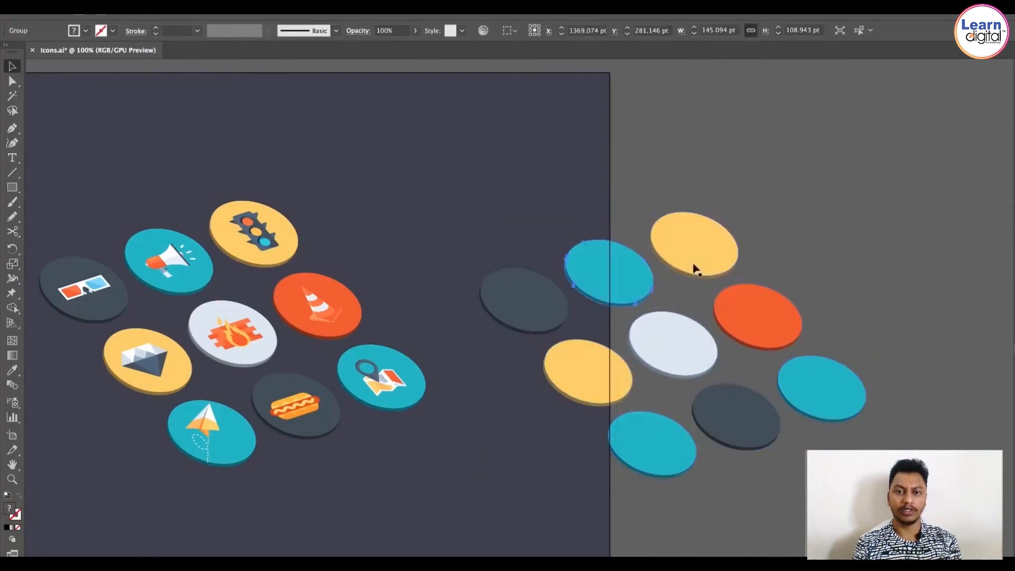
right_click(624, 294)
click(564, 181)
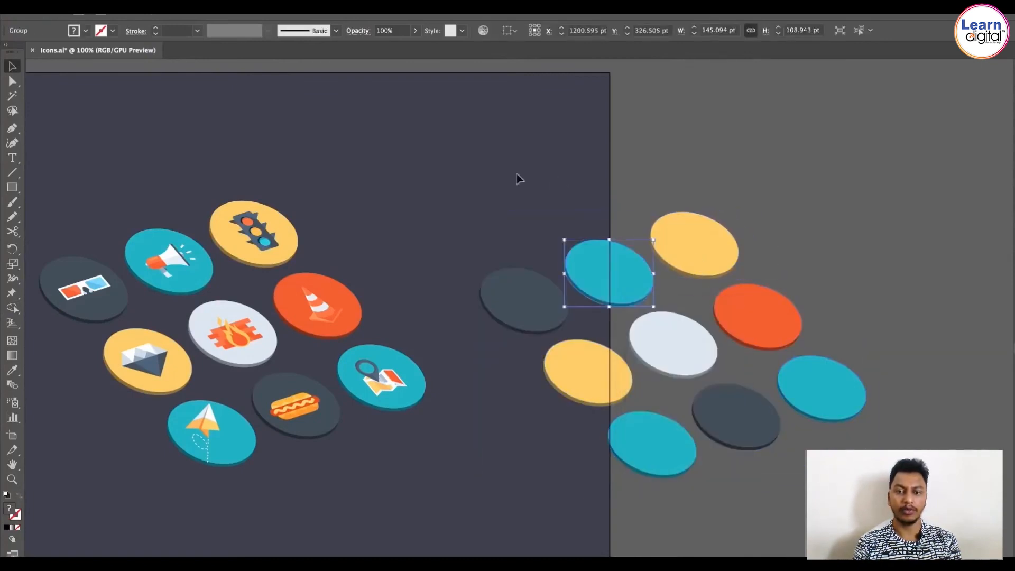
click(730, 349)
right_click(698, 342)
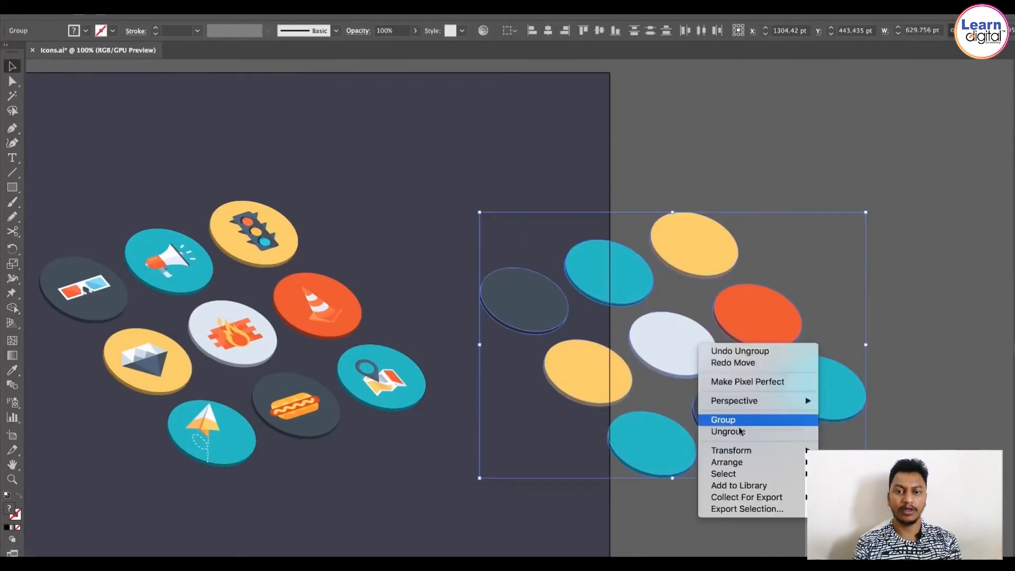
key(Return)
mouse_move(710, 246)
mouse_down()
mouse_move(791, 215)
mouse_move(725, 250)
mouse_move(709, 246)
mouse_up()
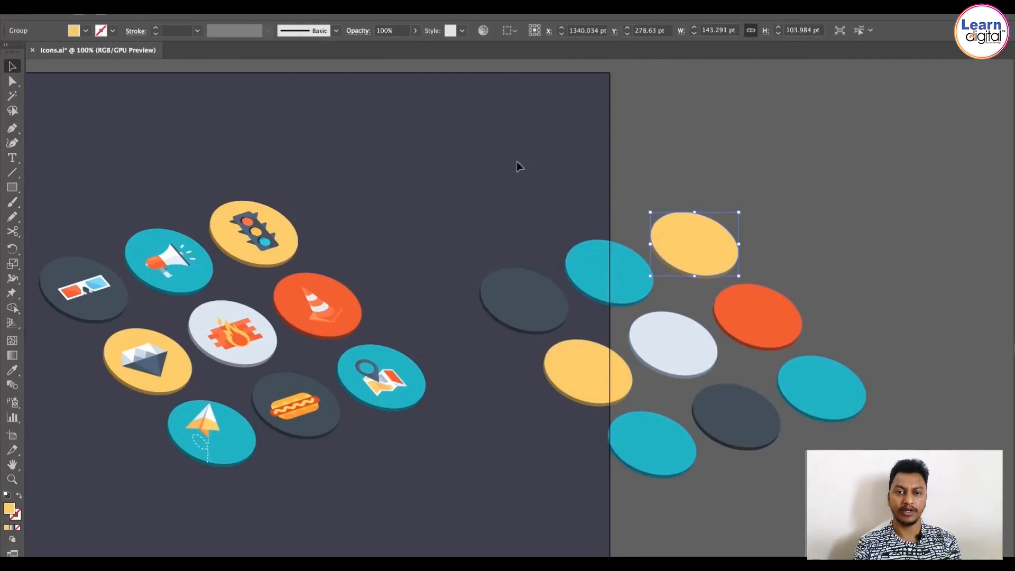
Step: Try to merge all duplicated circles with the Shape Builder tool
drag(505, 151, 837, 445)
drag(846, 497, 846, 497)
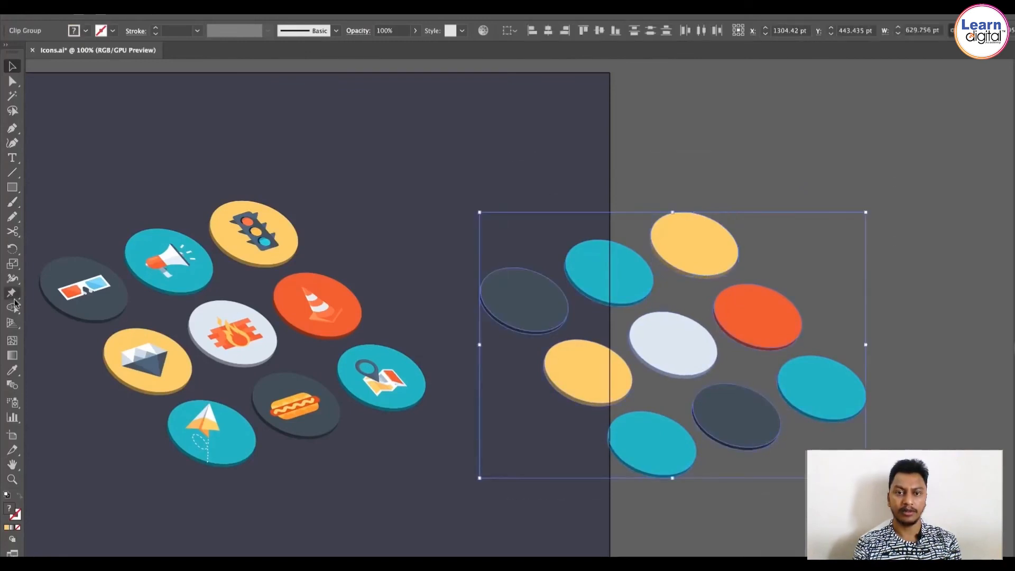
click(13, 308)
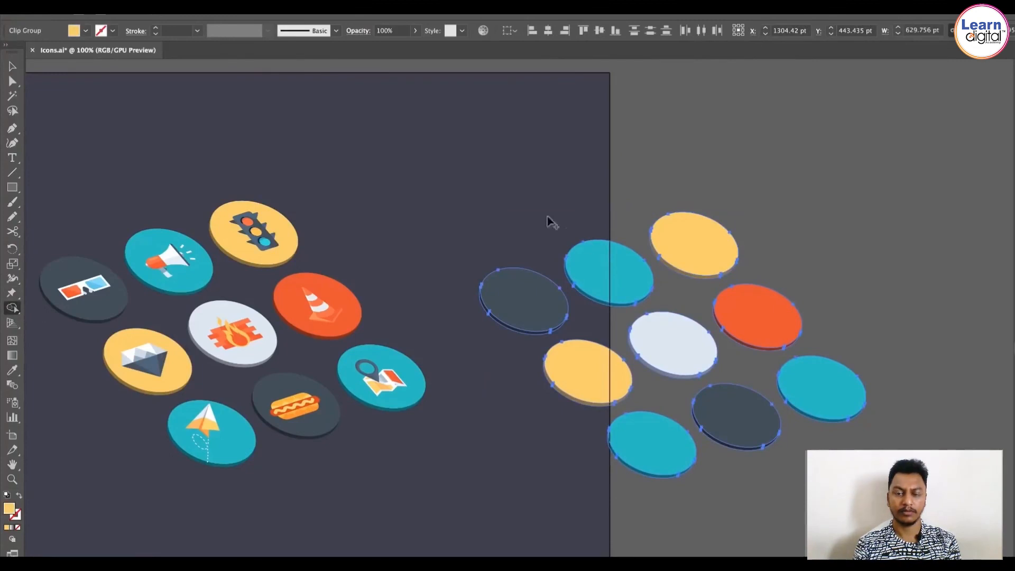
drag(478, 168, 884, 487)
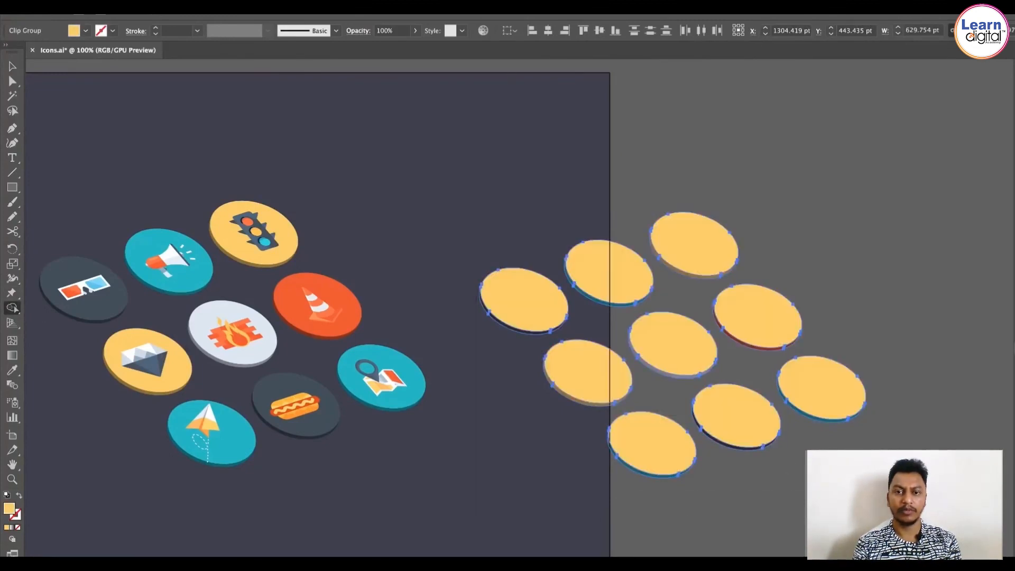
key(super+z)
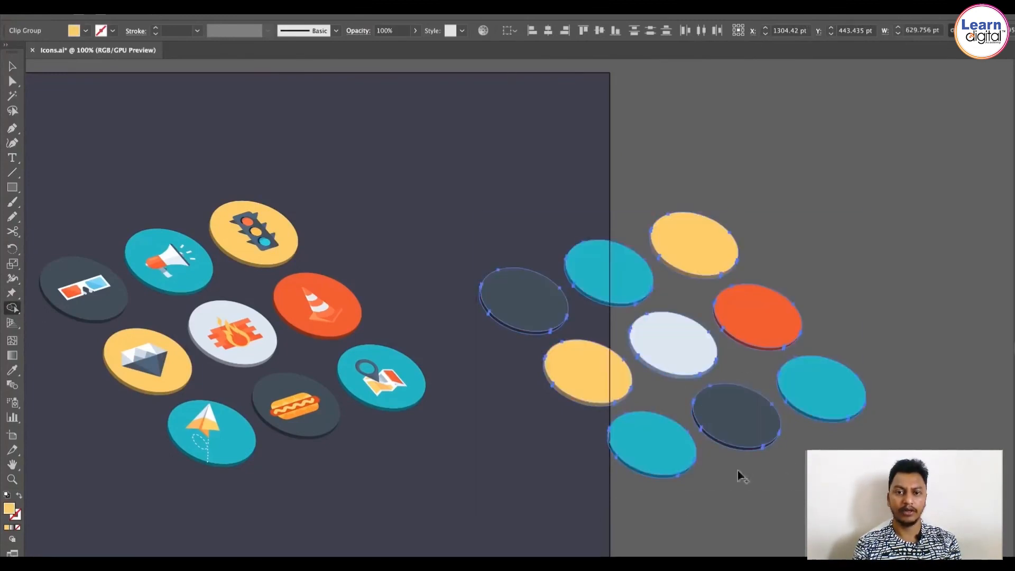
Step: Release the clipping masks on each of the duplicated circles
key(v)
click(758, 532)
click(703, 276)
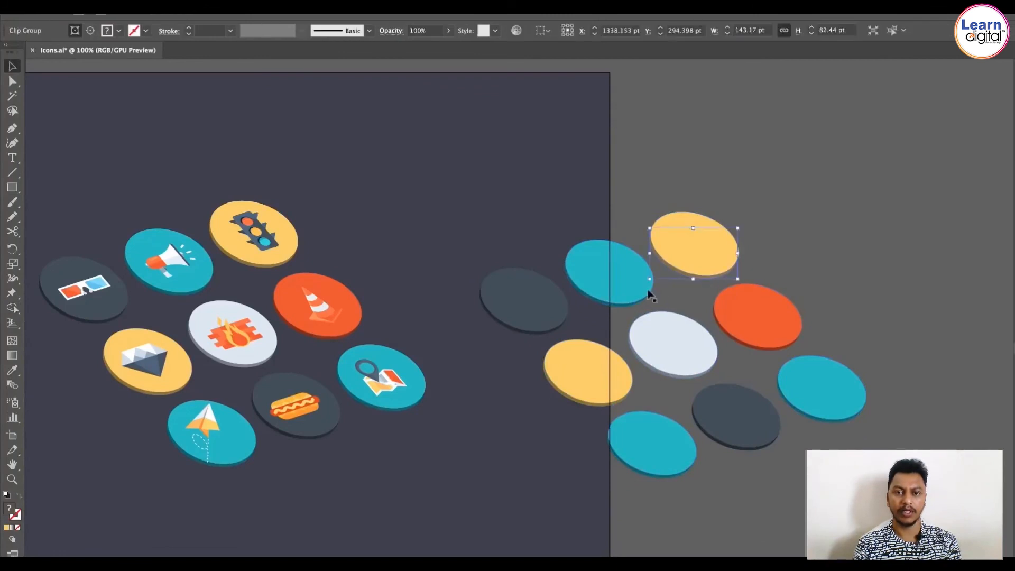
right_click(707, 280)
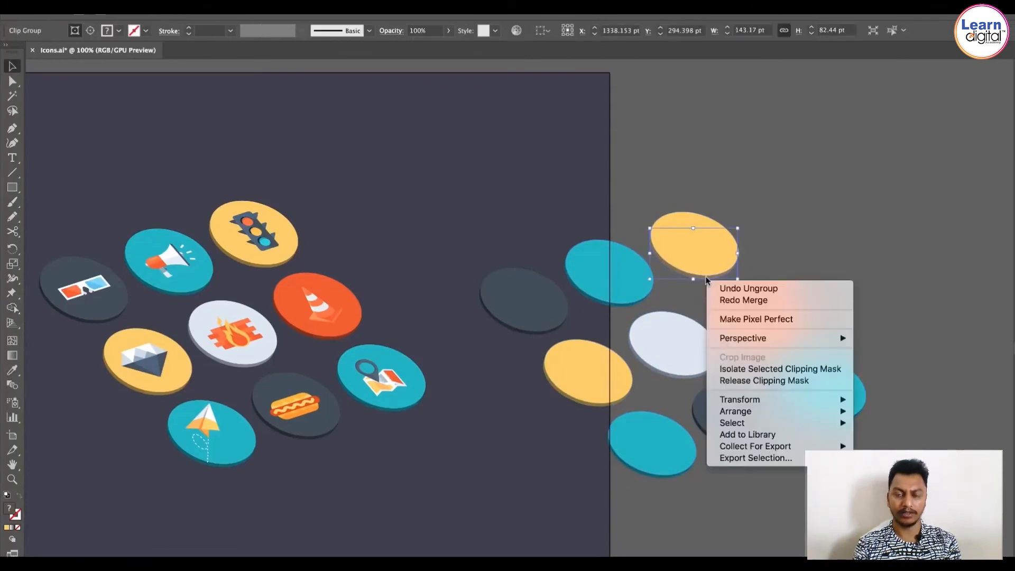
click(762, 380)
click(605, 305)
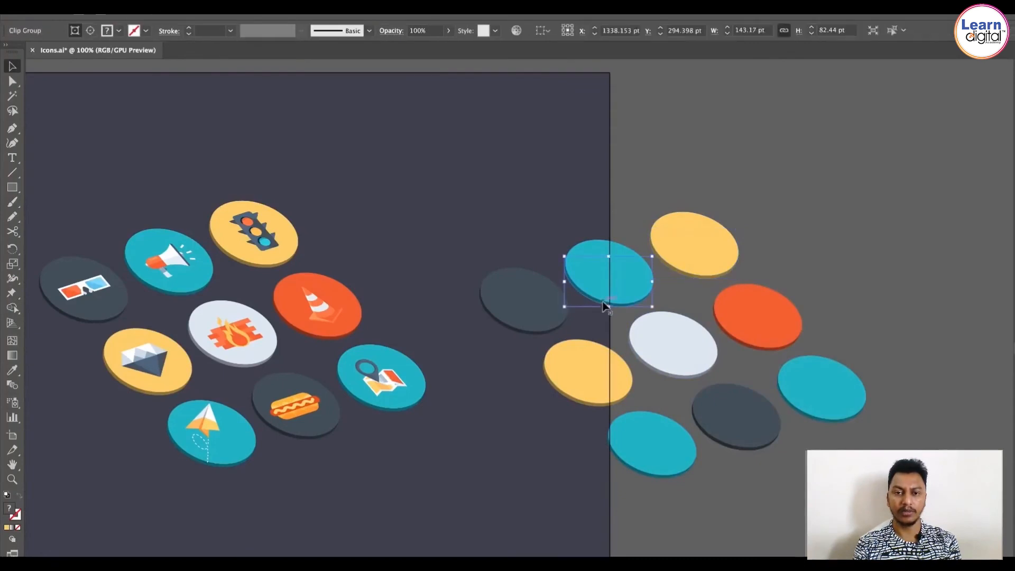
shift+click(543, 333)
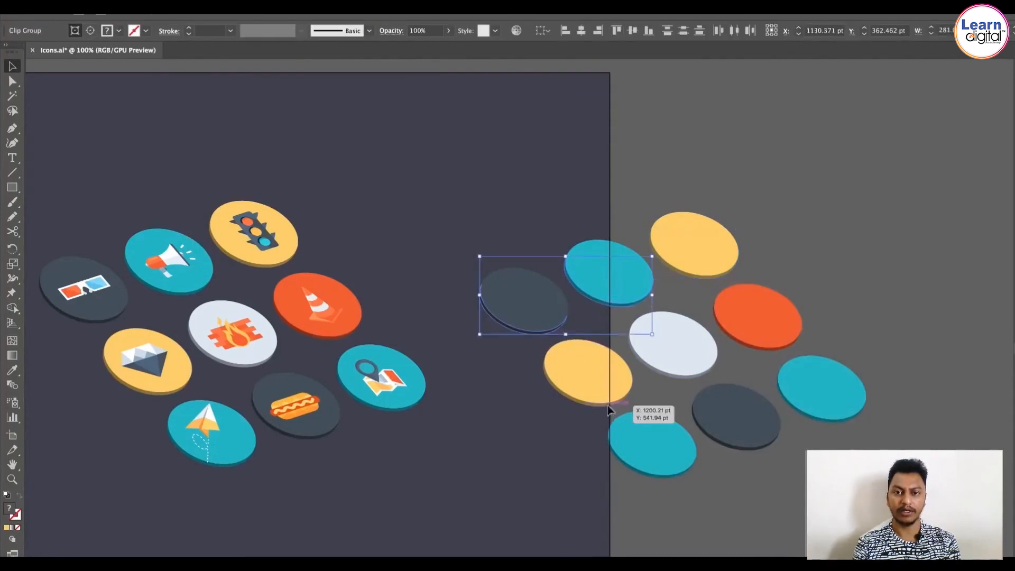
shift+click(608, 406)
shift+click(693, 375)
shift+click(764, 348)
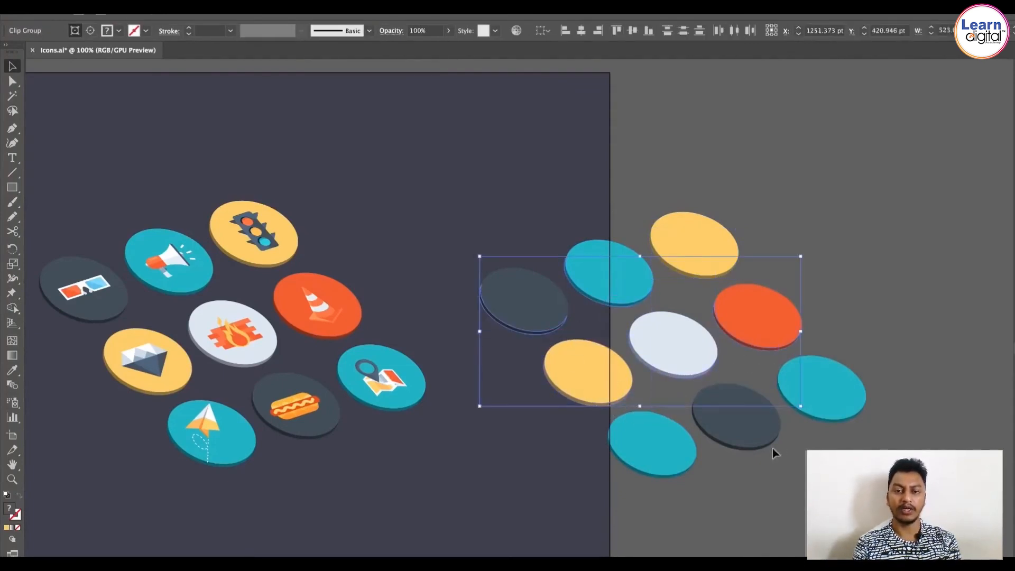
shift+click(769, 445)
shift+click(837, 419)
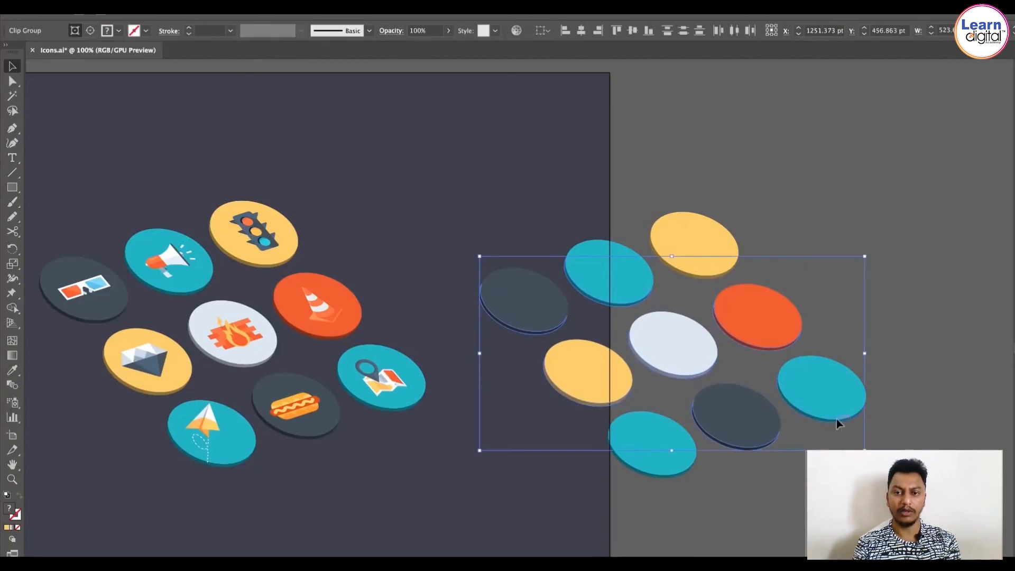
shift+click(675, 476)
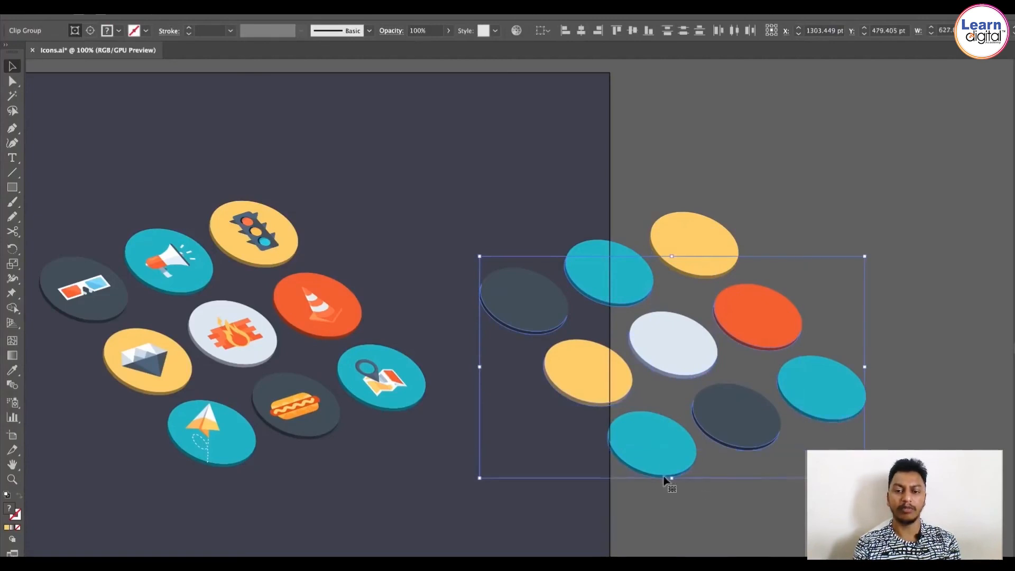
right_click(741, 449)
click(776, 530)
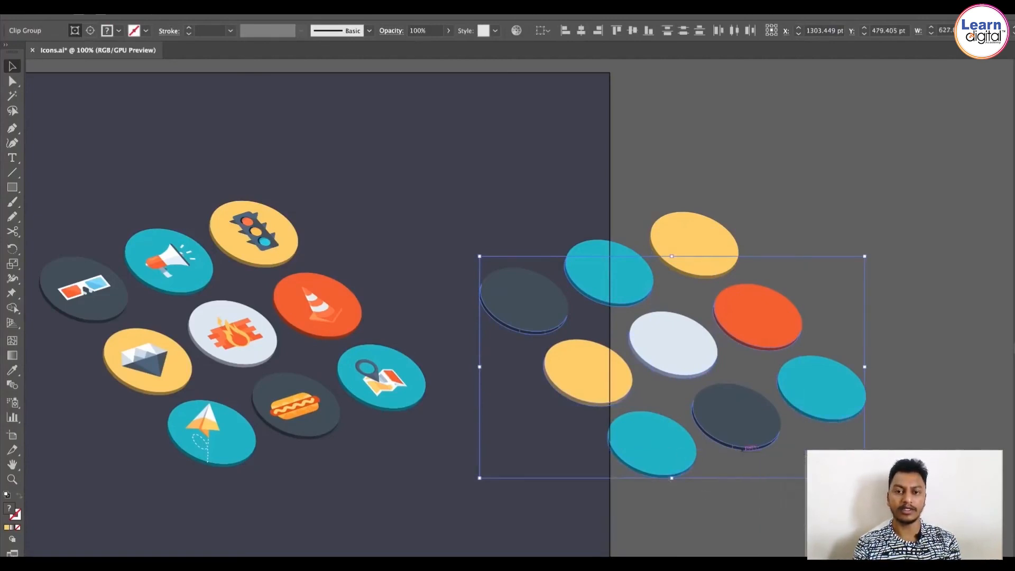
click(752, 540)
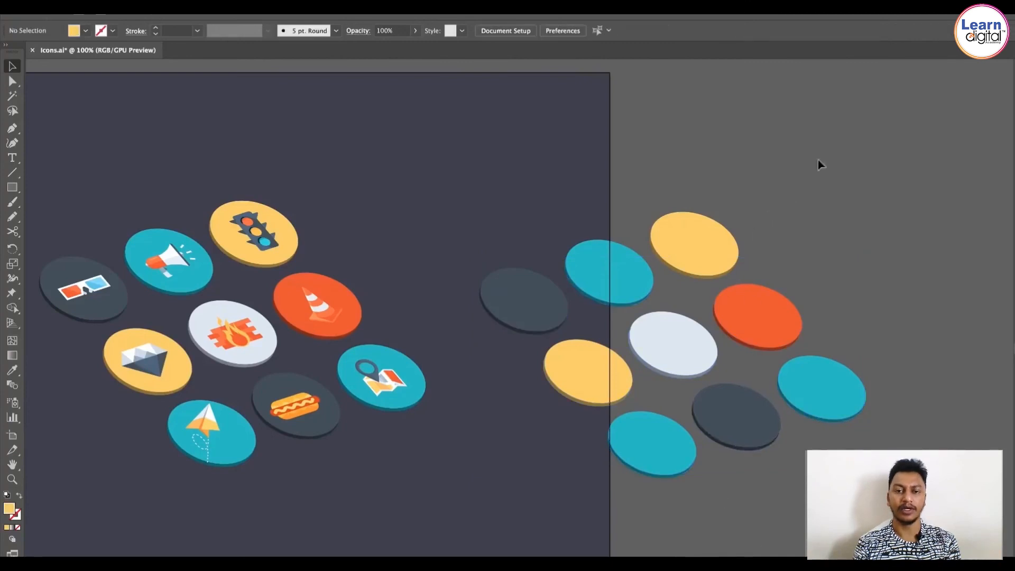
Step: Fill all duplicated circle shapes with black 000000 and merge them with the Shape Builder tool
drag(503, 521, 602, 405)
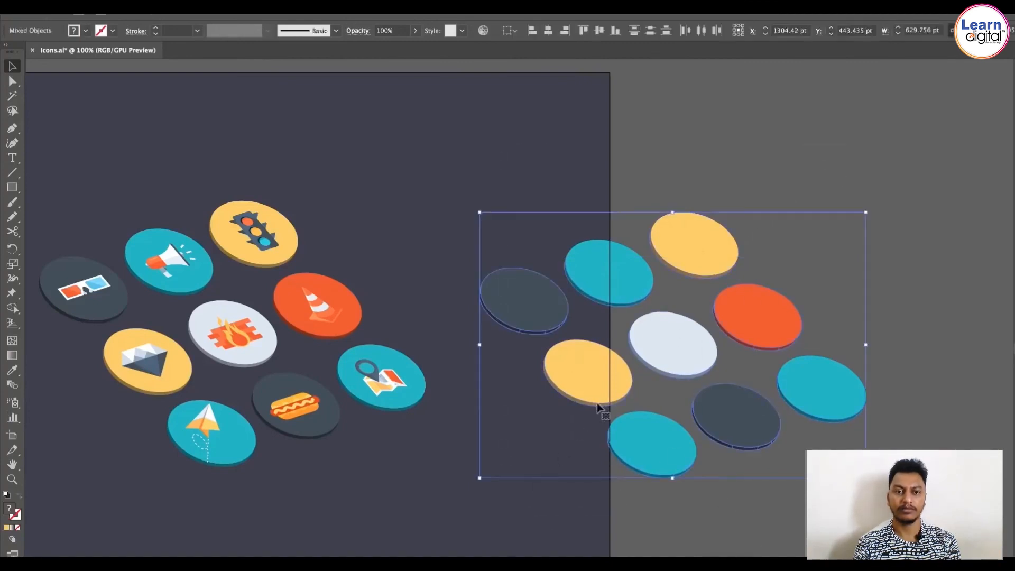
click(12, 308)
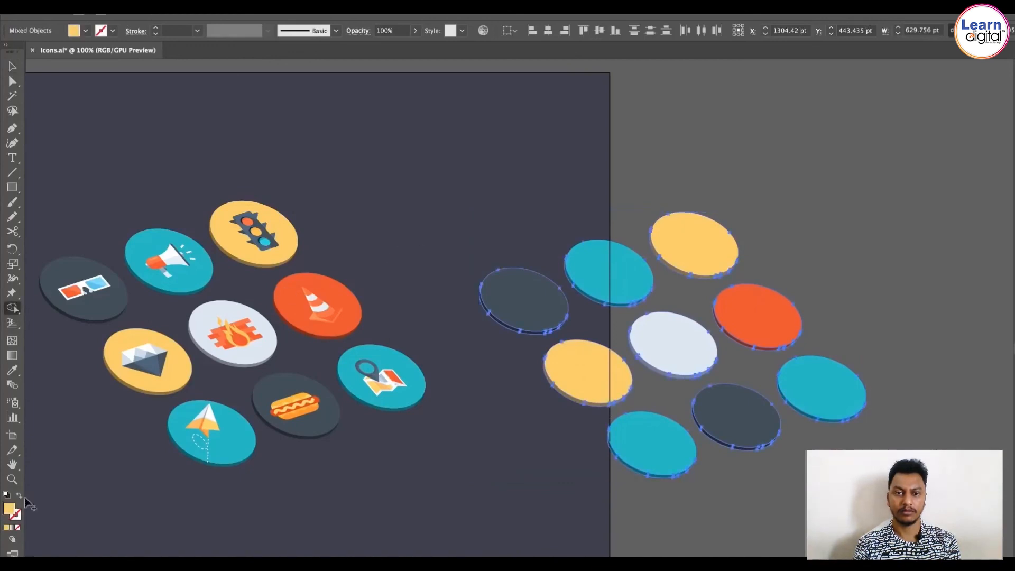
double_click(9, 509)
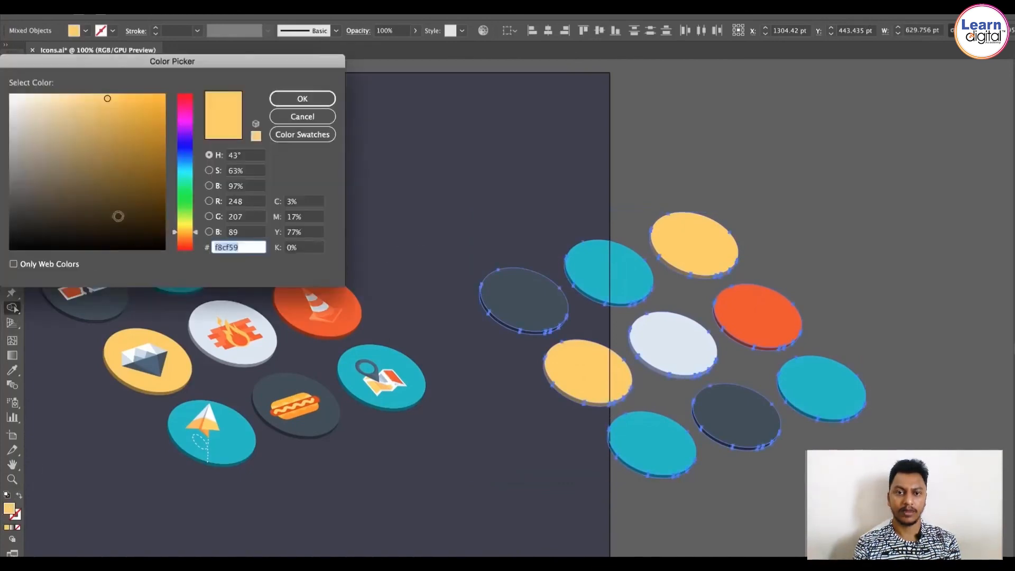
click(118, 215)
click(228, 128)
drag(61, 230, 2, 258)
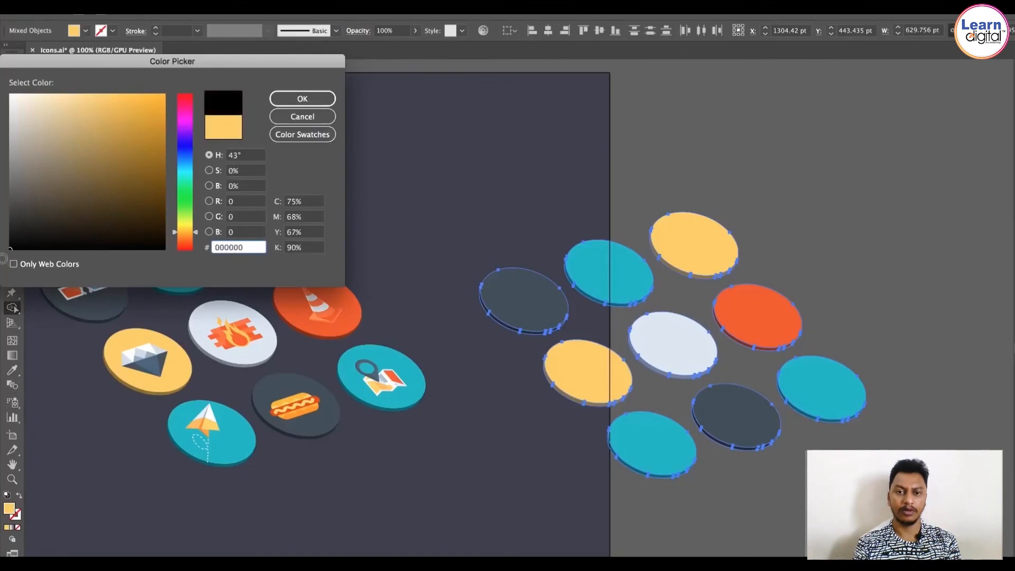
click(311, 103)
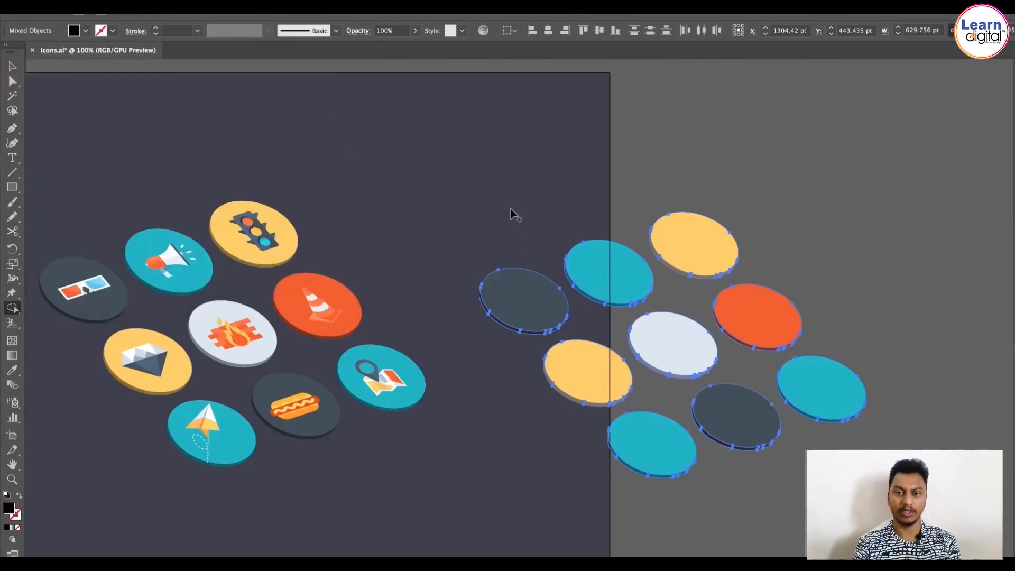
drag(467, 178, 893, 498)
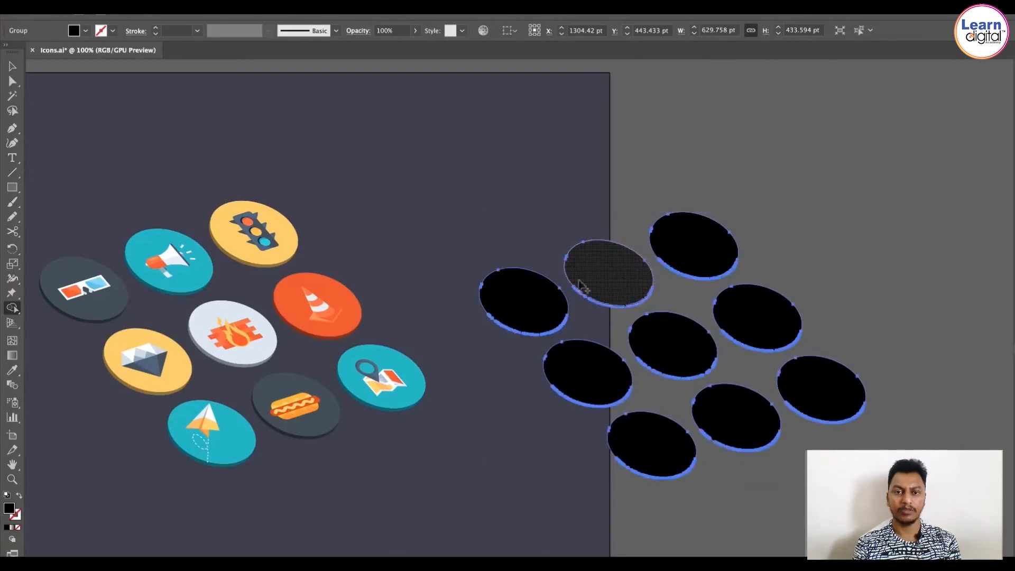
mouse_move(582, 287)
mouse_down()
mouse_move(360, 315)
mouse_move(253, 307)
mouse_move(326, 306)
mouse_move(422, 289)
mouse_up()
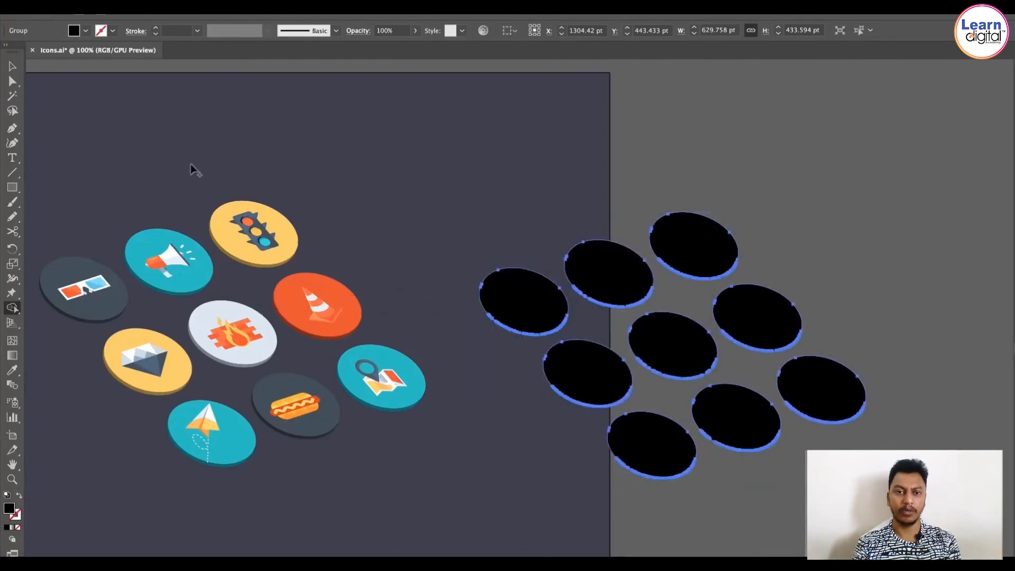
Step: Move the black shadow shapes under the icon grid and send them to the back
key(v)
drag(586, 301, 183, 278)
key(ctrl+shift+bracketleft)
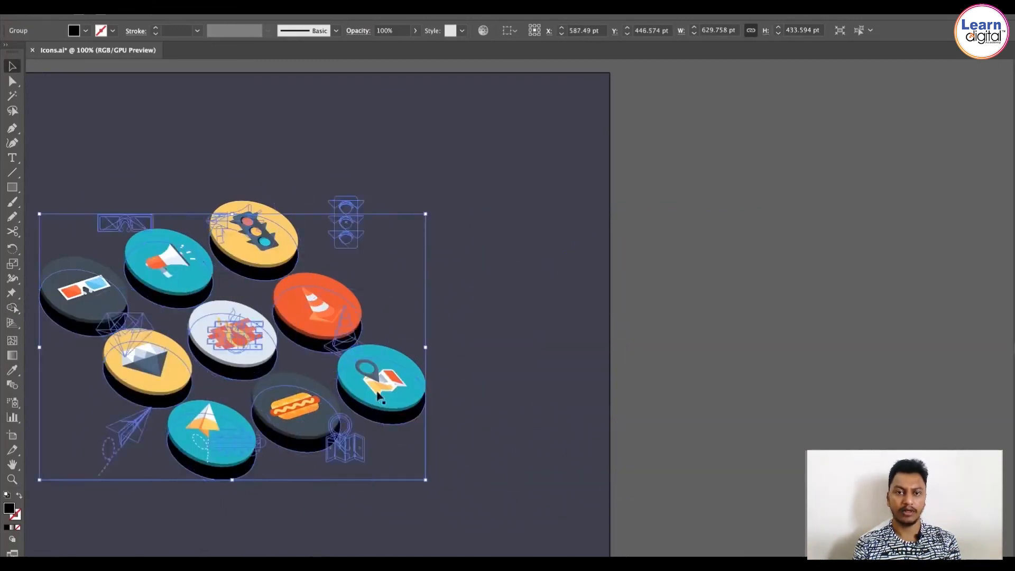
Step: Apply a Gaussian Blur effect to the black shadow group, adjusting the radius with preview on
click(268, 6)
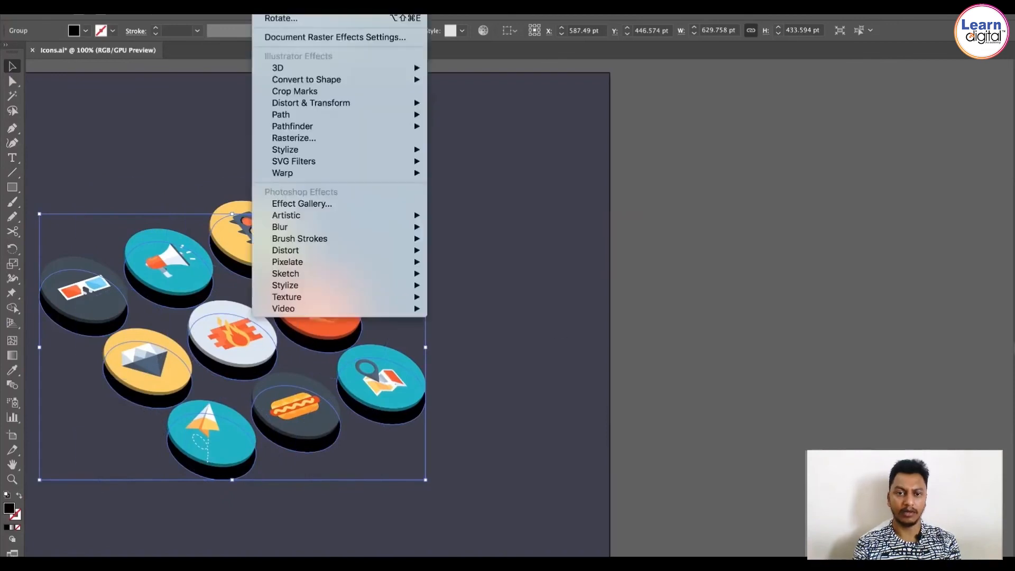
mouse_move(334, 228)
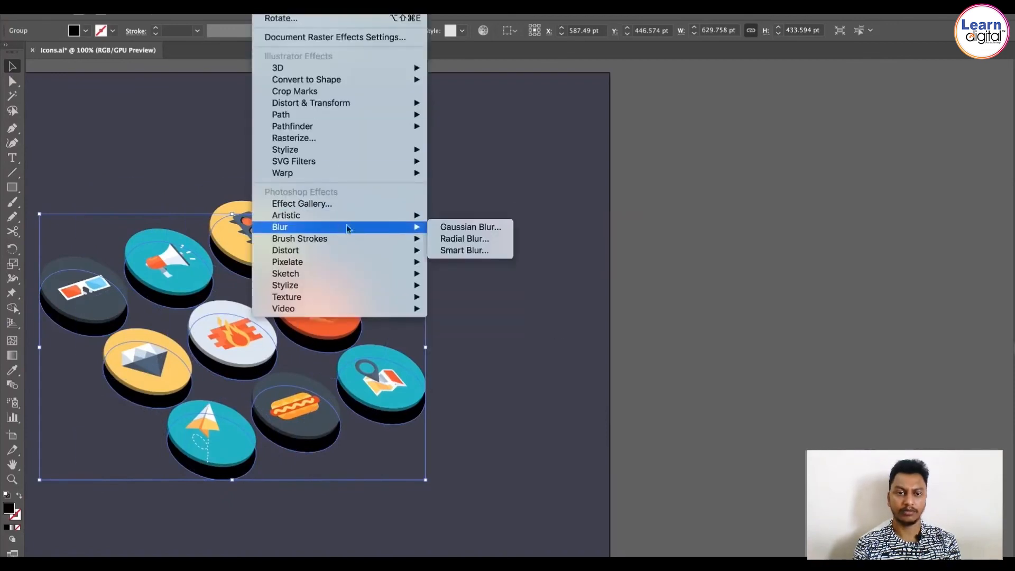
click(464, 226)
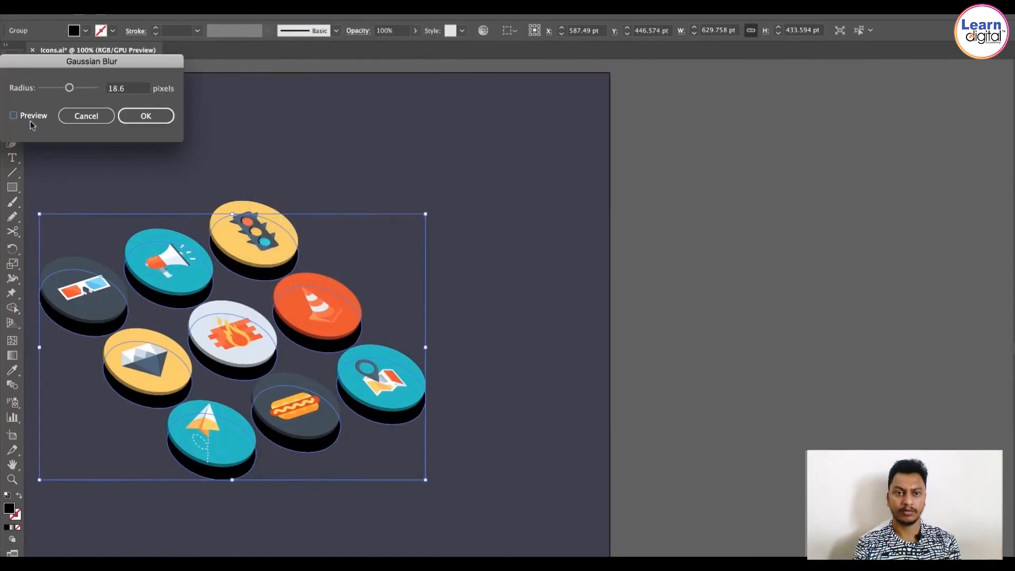
click(30, 119)
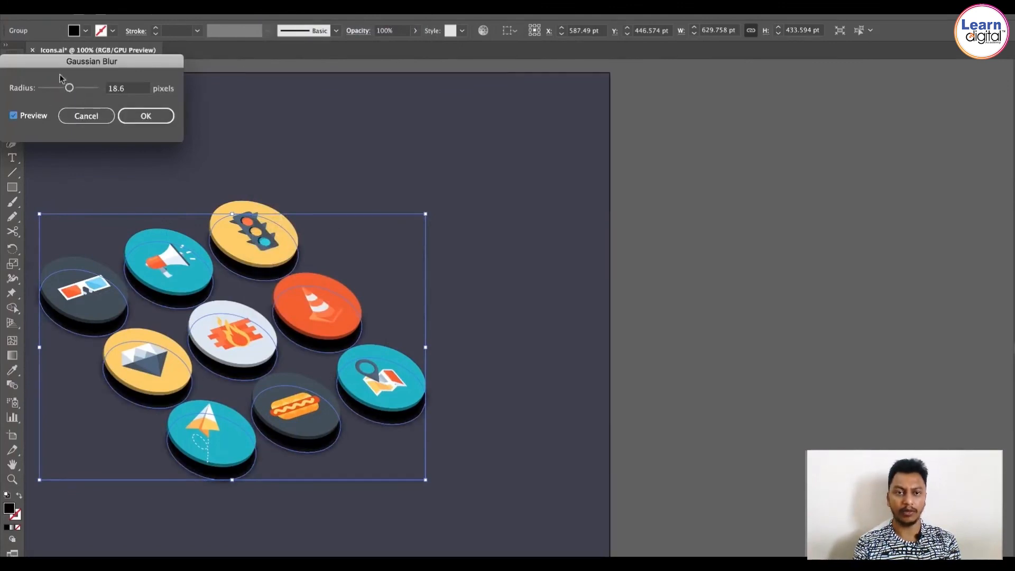
drag(71, 89, 60, 89)
click(146, 116)
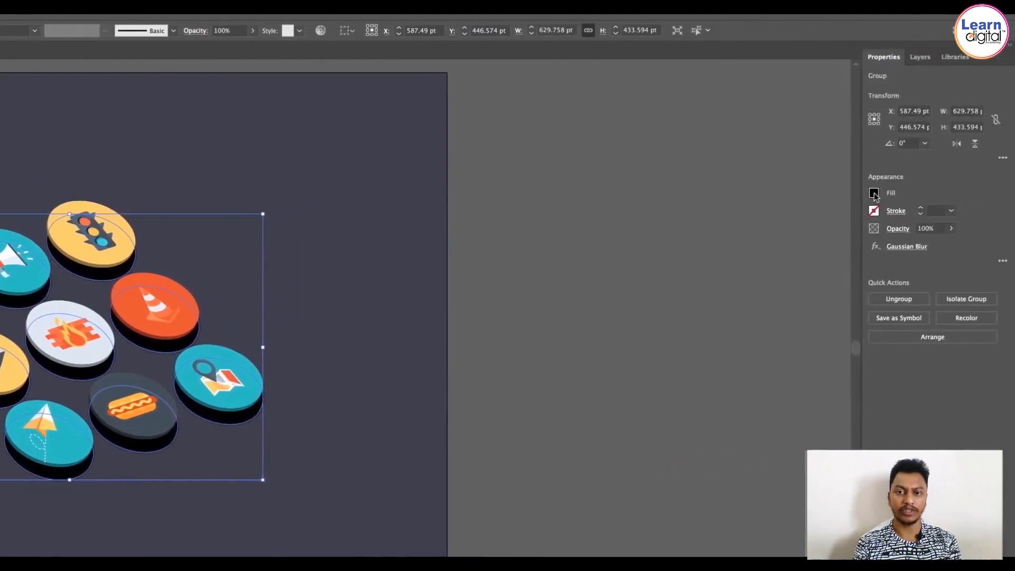
Step: Lower the shadow group's opacity to 22% and open its transparency options
click(952, 228)
drag(950, 245, 913, 246)
click(897, 234)
click(898, 234)
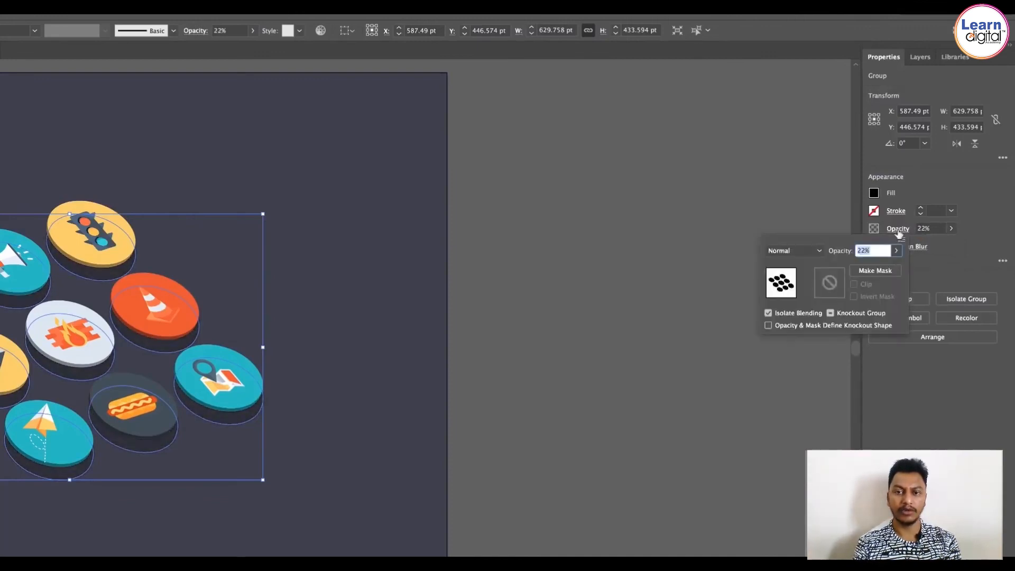
click(801, 250)
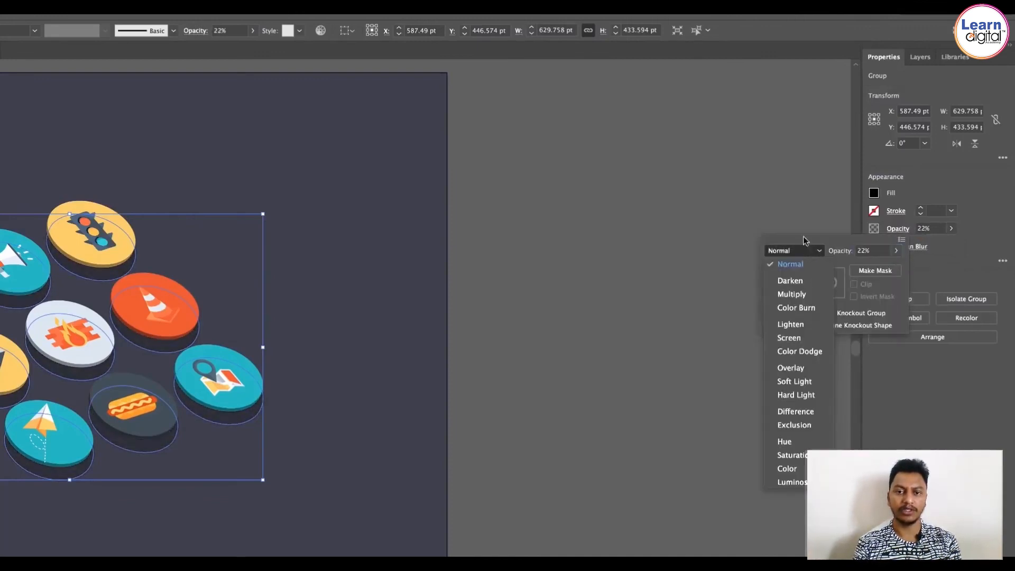
click(807, 310)
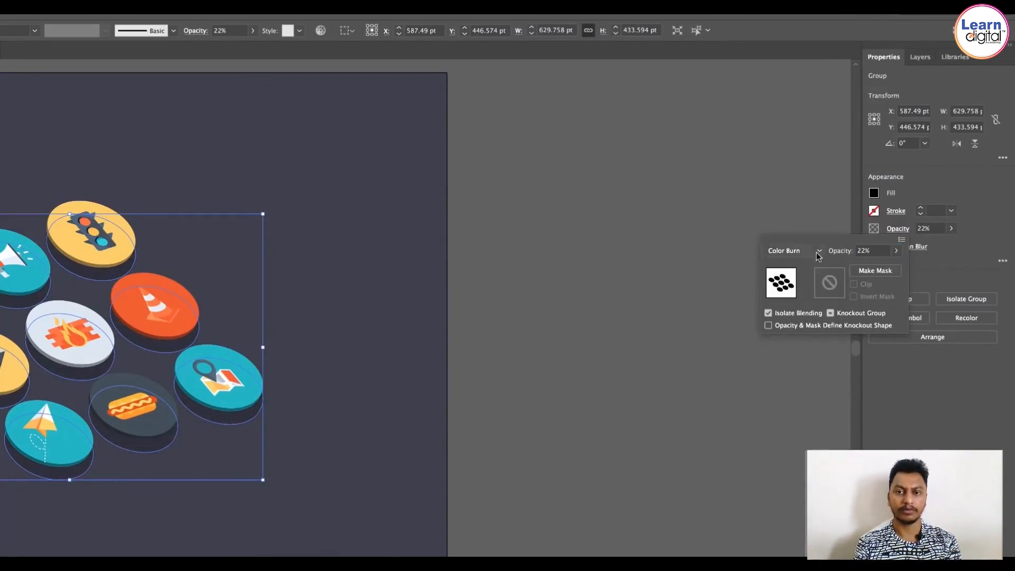
click(798, 251)
click(803, 264)
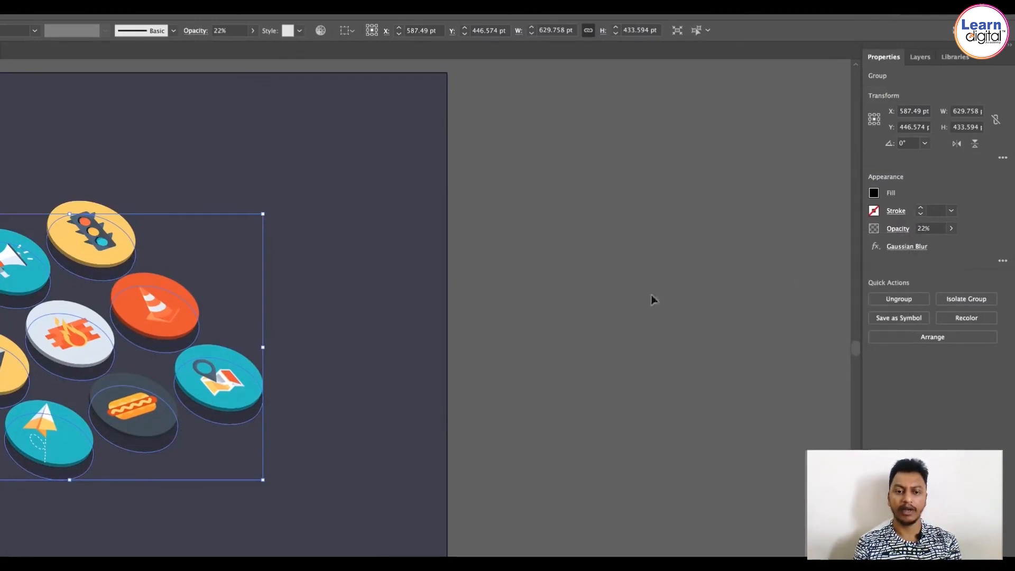
Step: Reselect the blurred shadow group and nudge it 10 pt left and 10 pt up beneath the icons
drag(296, 286, 470, 290)
click(538, 345)
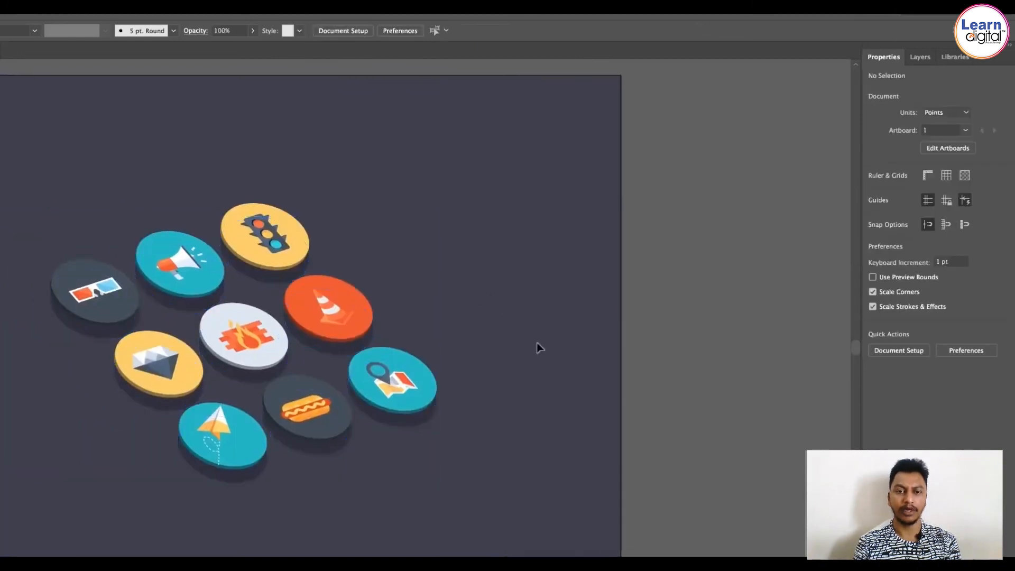
click(315, 458)
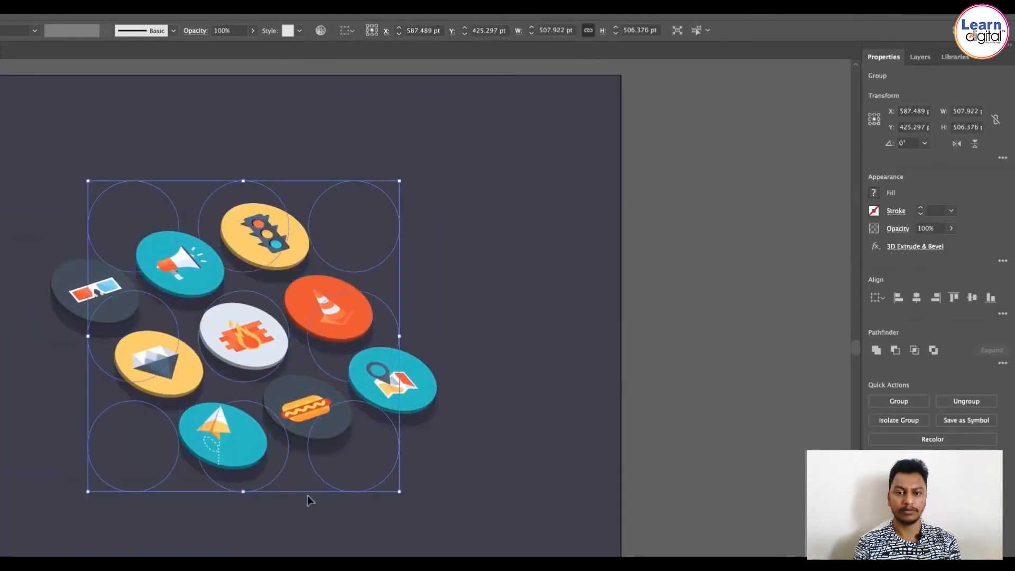
click(423, 421)
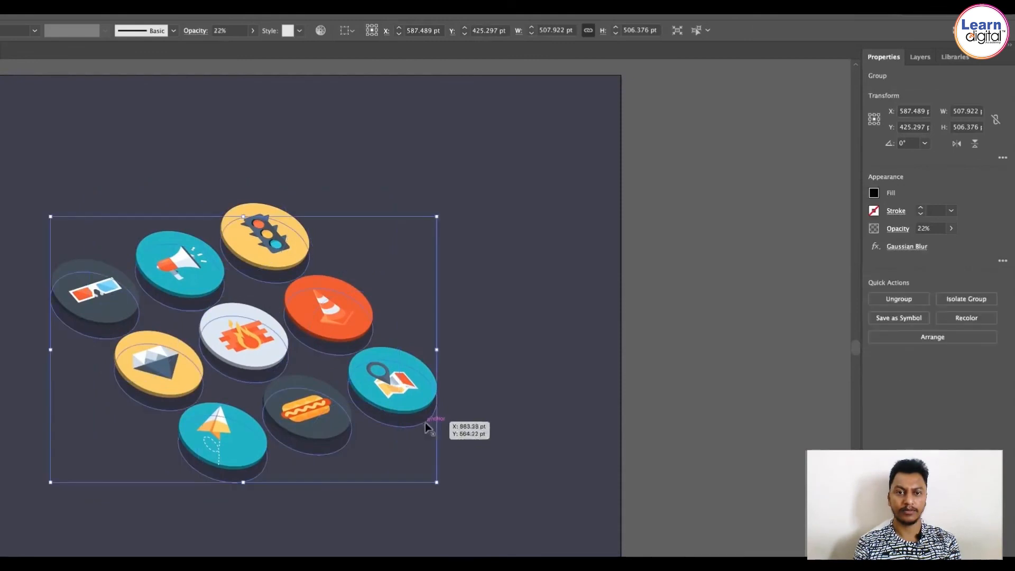
key(shift+Left)
key(shift+Up)
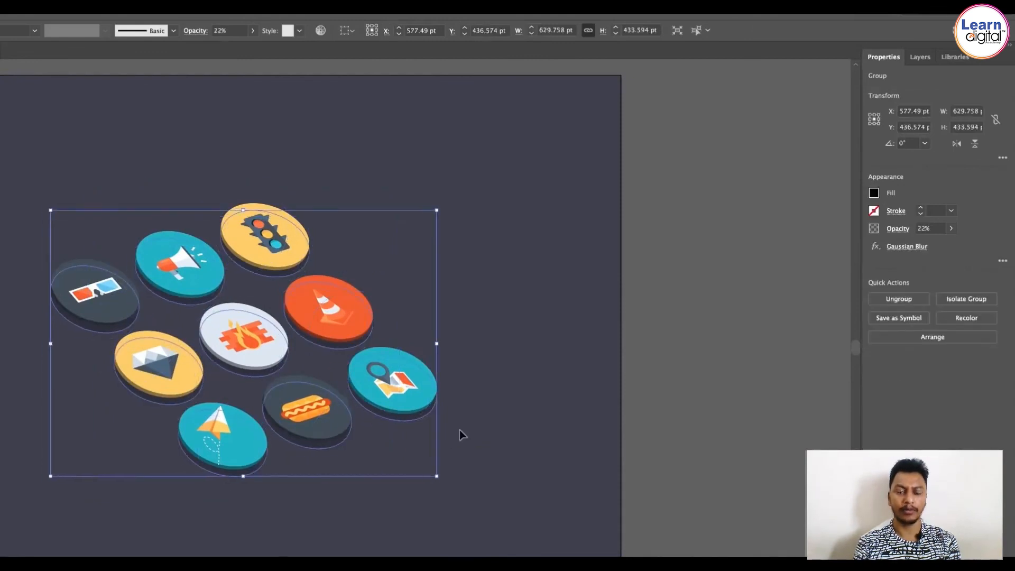